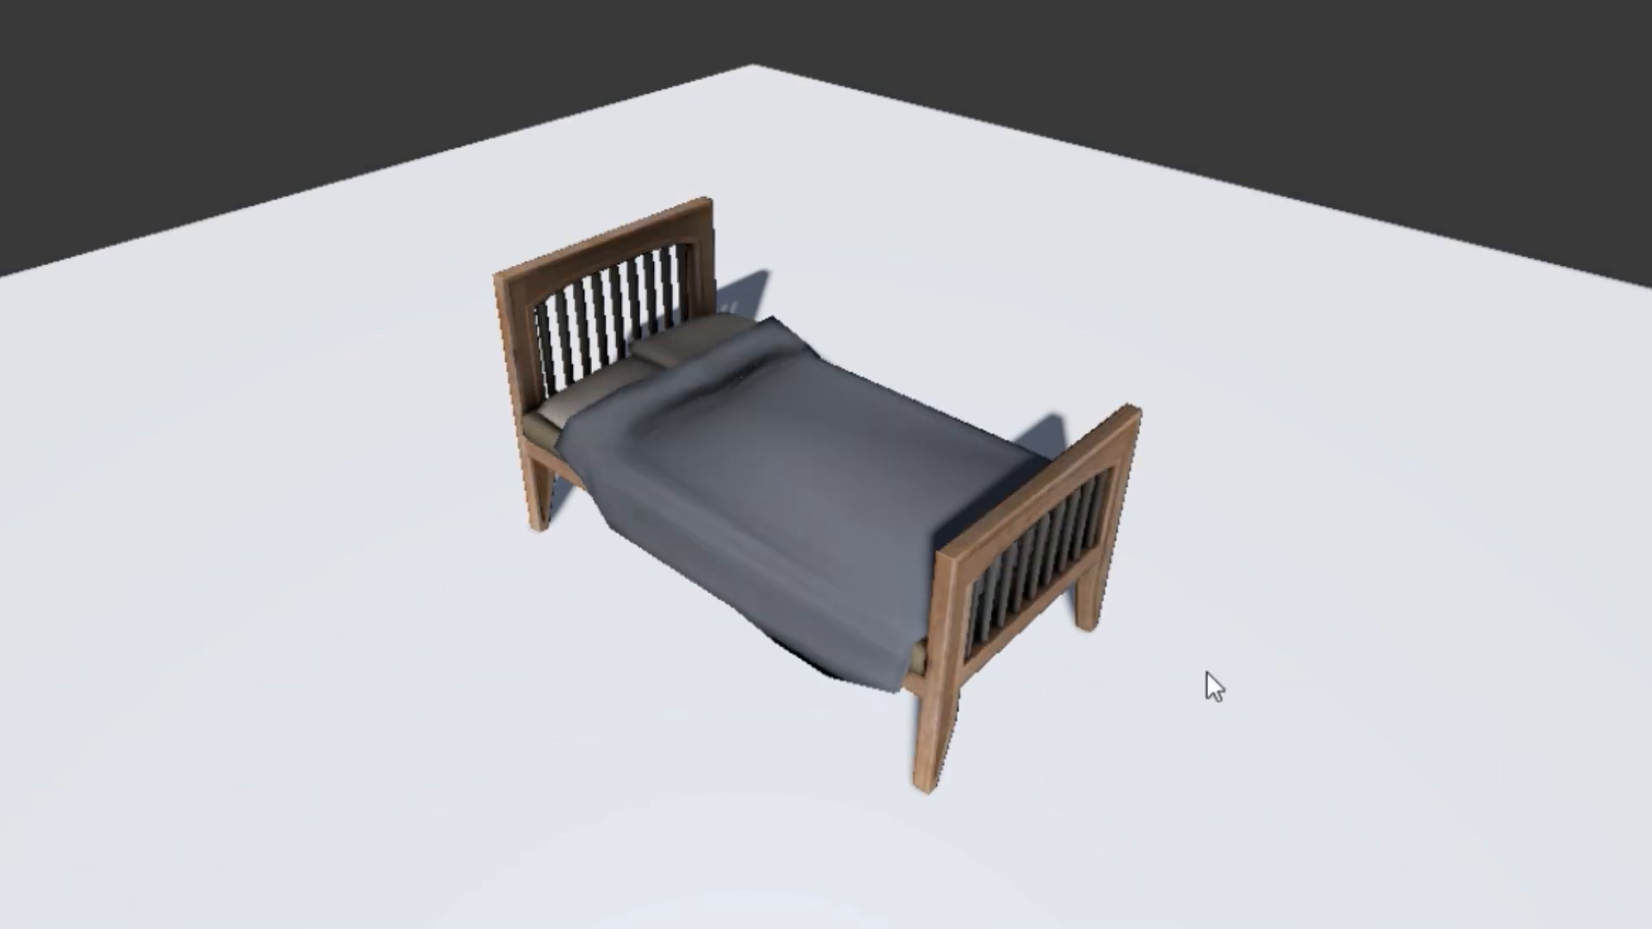
{"action": "left_click_drag", "start_coordinate": [1206, 671], "coordinate": [267, 579]}
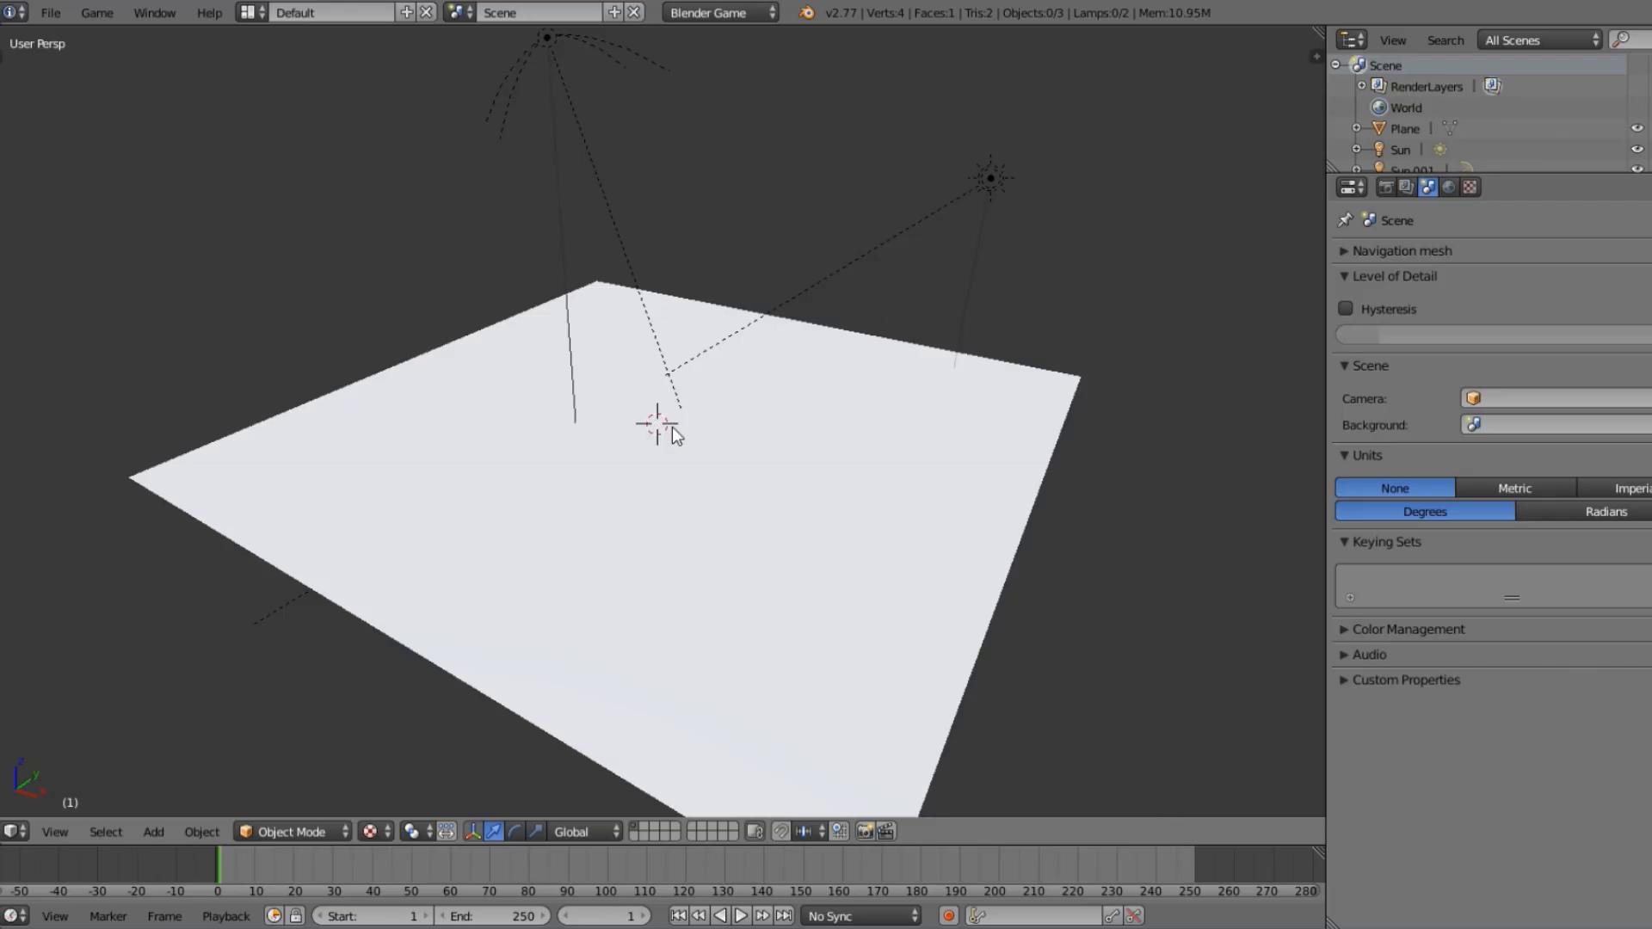
{"action": "middle_click_drag", "start_coordinate": [672, 427], "coordinate": [787, 437]}
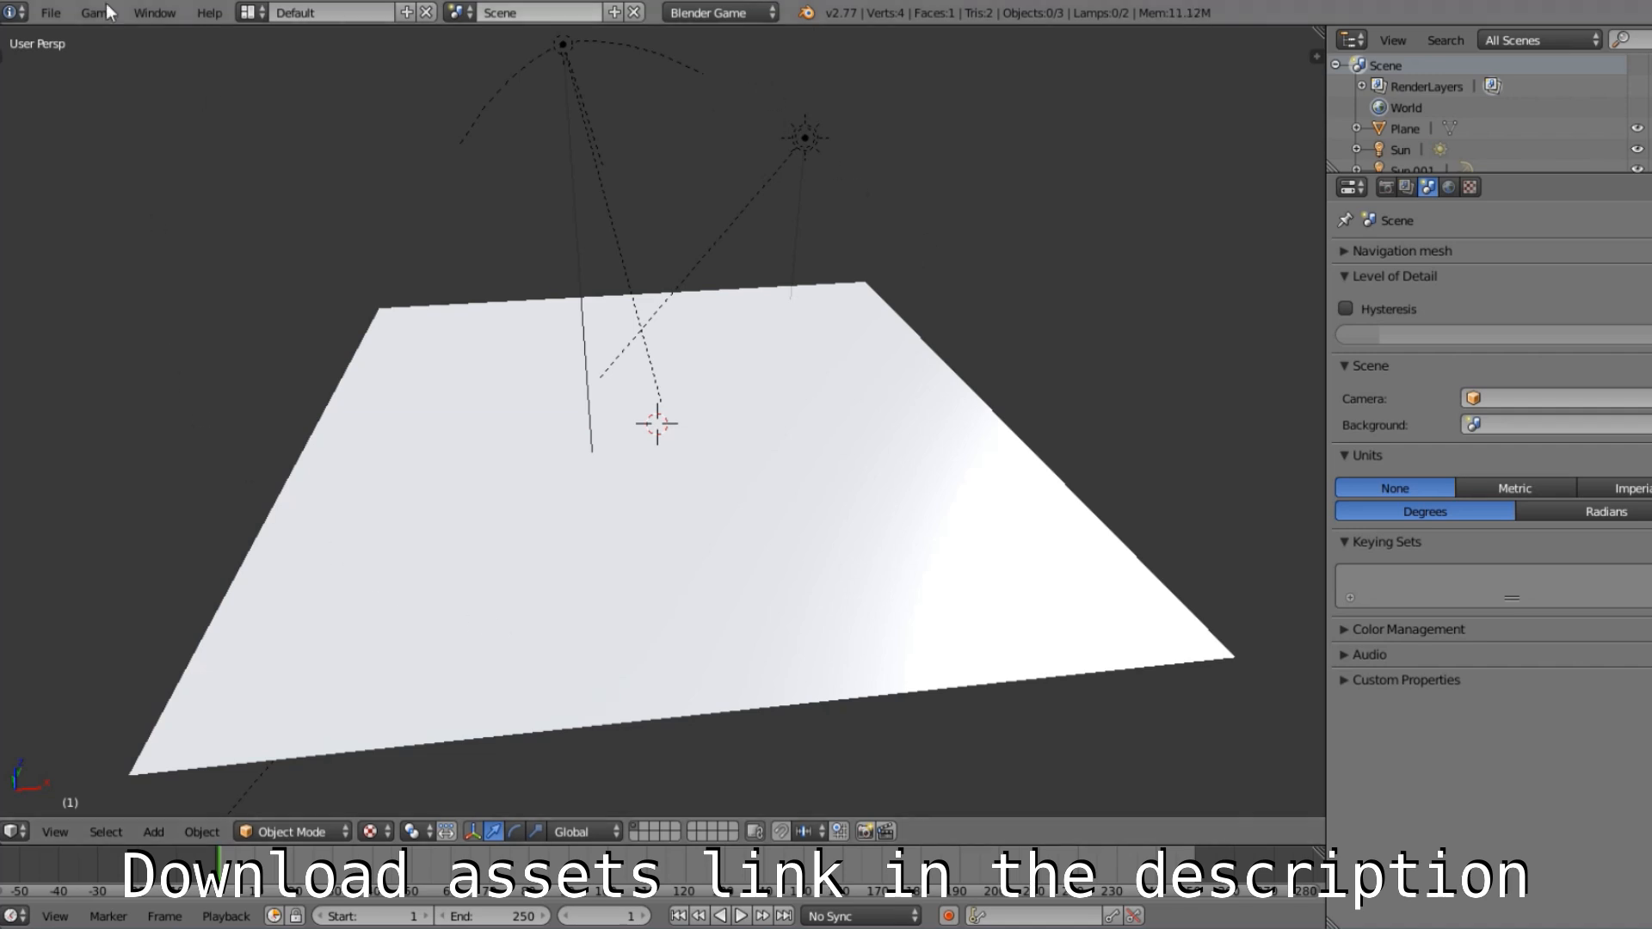
Import the Wavefront file Bed.obj from the tutorial folder with -Z Forward and Y Up axes.
{"action": "left_click", "coordinate": [47, 15]}
{"action": "mouse_move", "coordinate": [139, 394]}
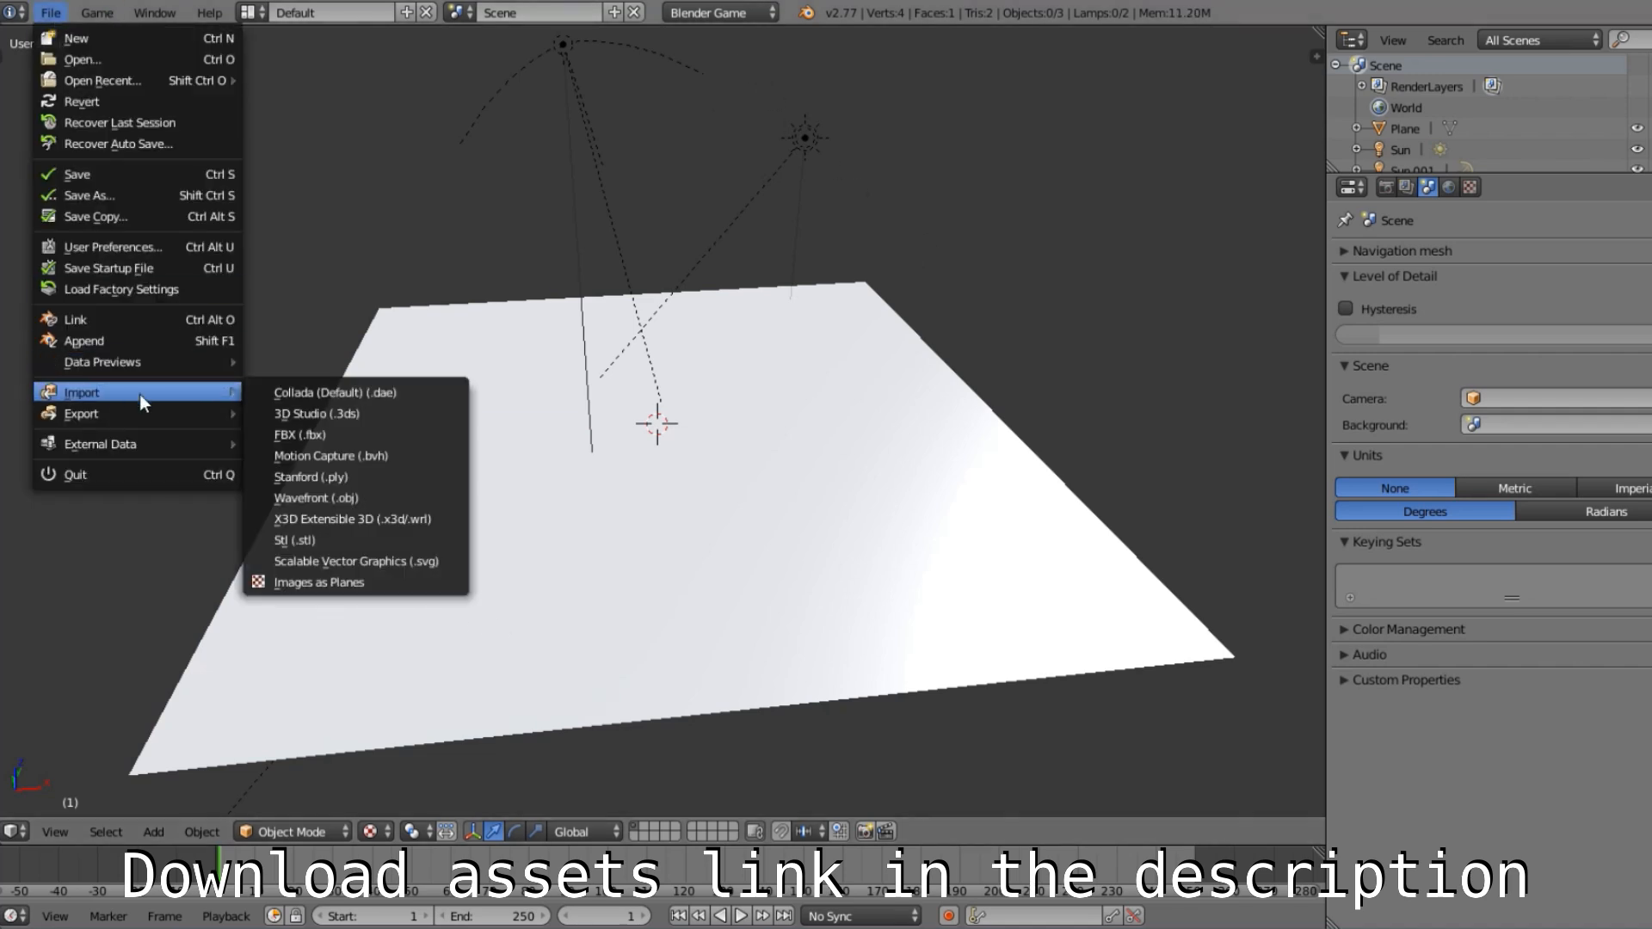
{"action": "left_click", "coordinate": [390, 502]}
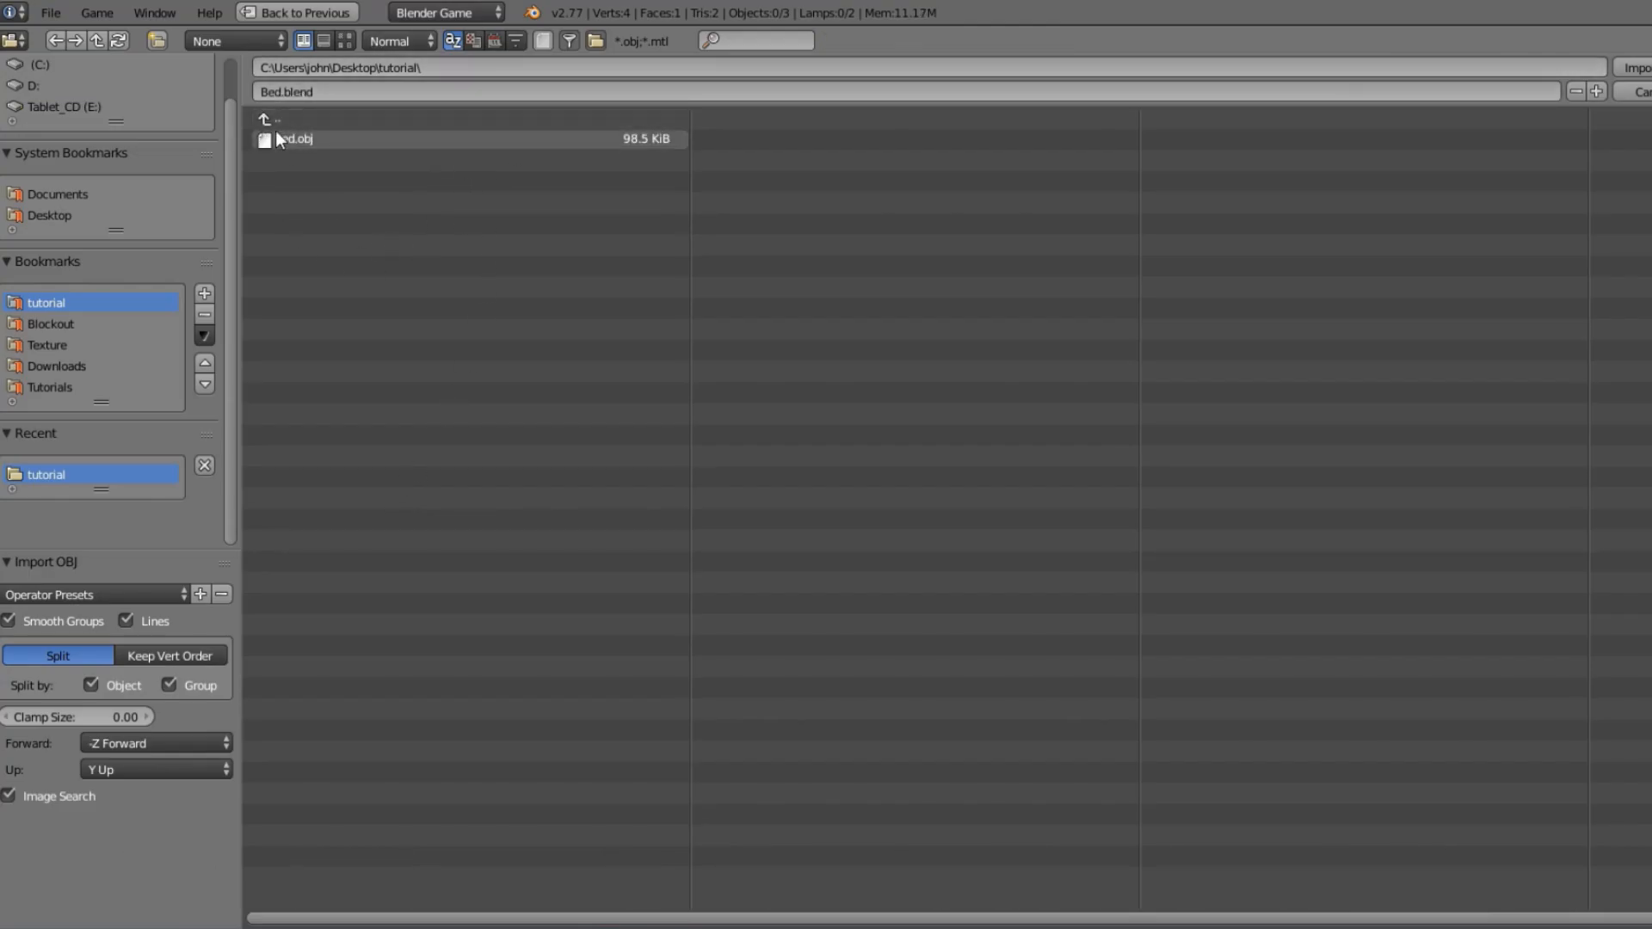
{"action": "left_click", "coordinate": [600, 136]}
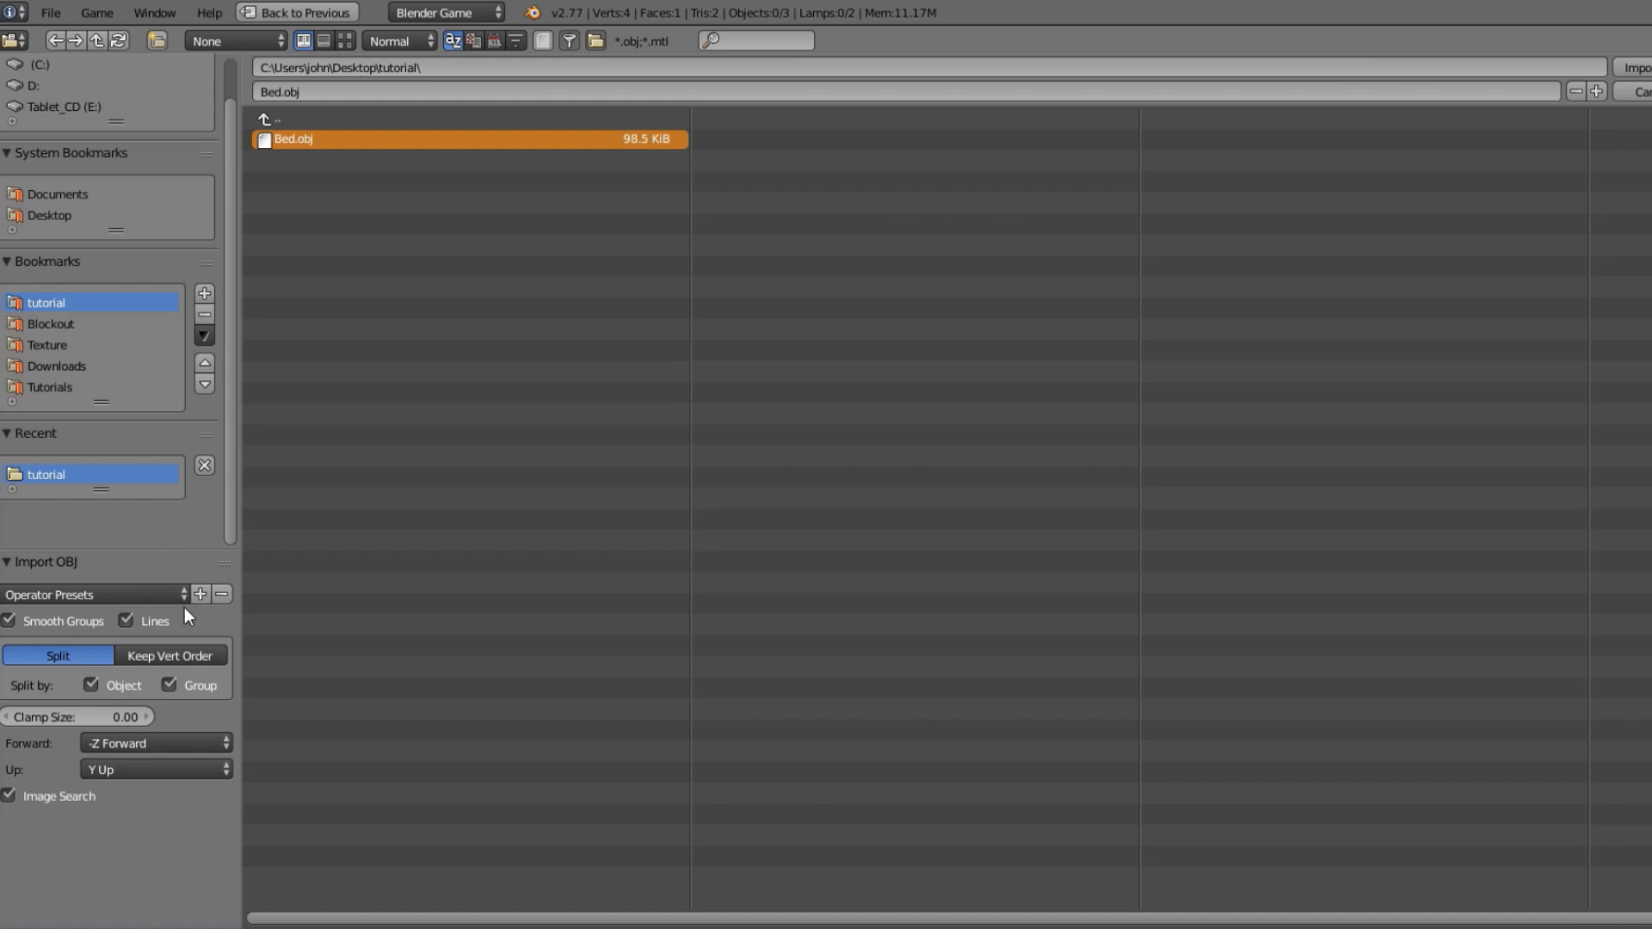
{"action": "left_click", "coordinate": [158, 741]}
{"action": "left_click", "coordinate": [151, 771]}
{"action": "mouse_move", "coordinate": [211, 552]}
{"action": "left_mouse_down"}
{"action": "mouse_move", "coordinate": [217, 469]}
{"action": "mouse_move", "coordinate": [218, 540]}
{"action": "left_mouse_up"}
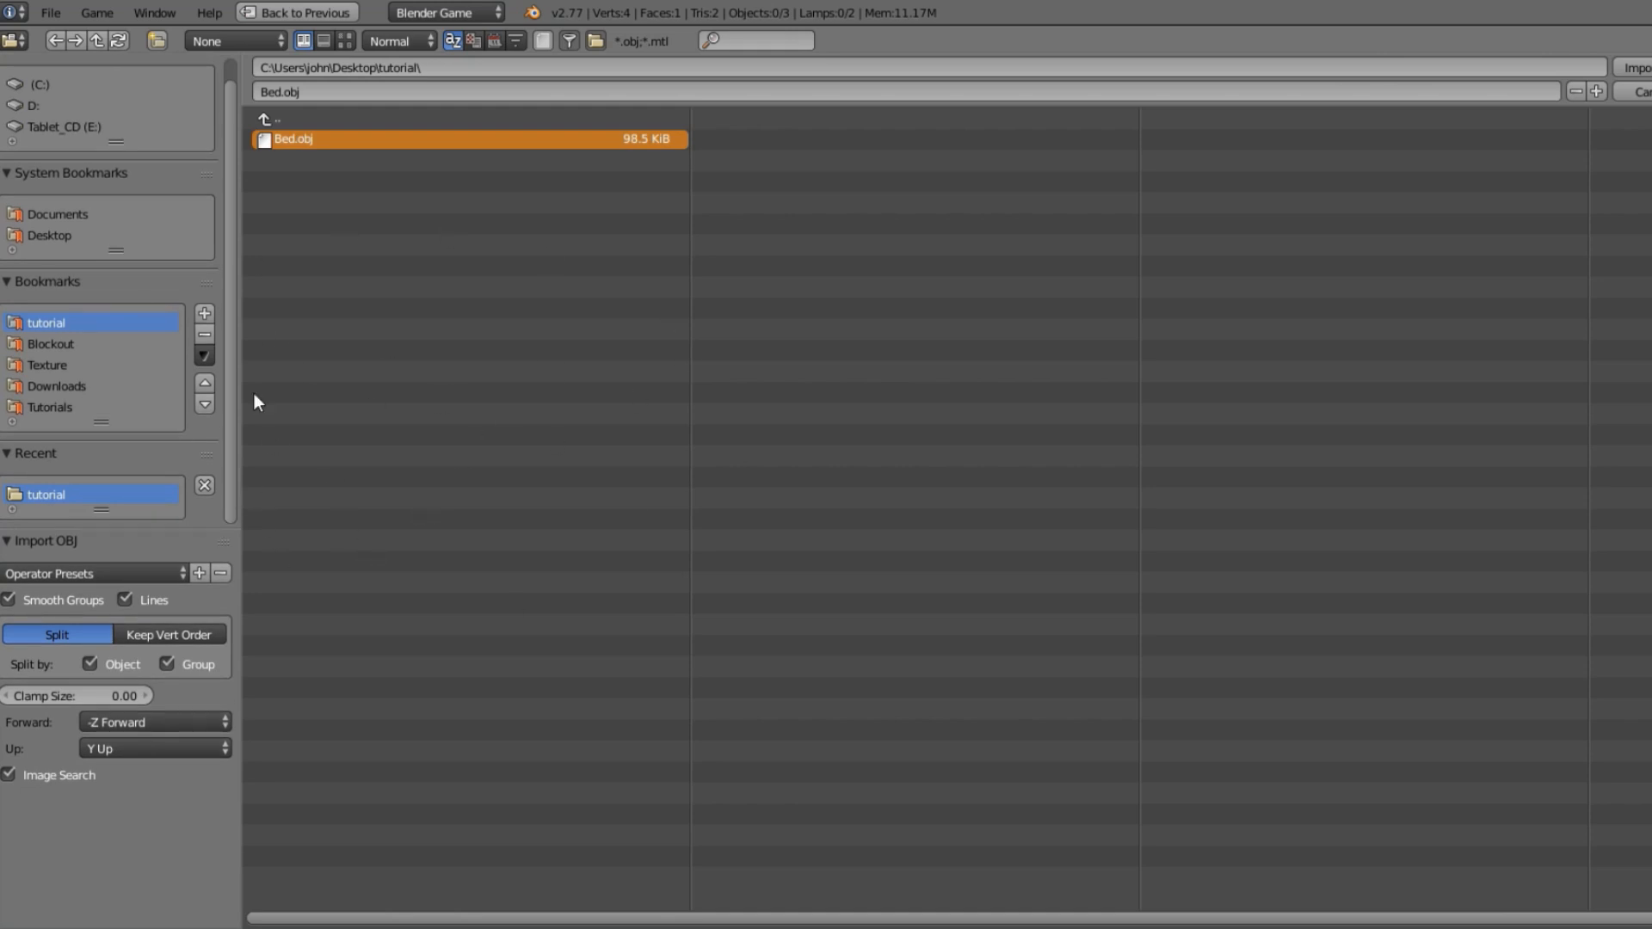
{"action": "left_click", "coordinate": [1636, 68]}
Select the imported bed and remove its existing Bed material slot.
{"action": "scroll", "coordinate": [738, 384], "scroll_direction": "up", "scroll_amount": 4}
{"action": "middle_click_drag", "start_coordinate": [719, 384], "coordinate": [713, 236]}
{"action": "scroll", "coordinate": [539, 313], "scroll_direction": "up", "scroll_amount": 3}
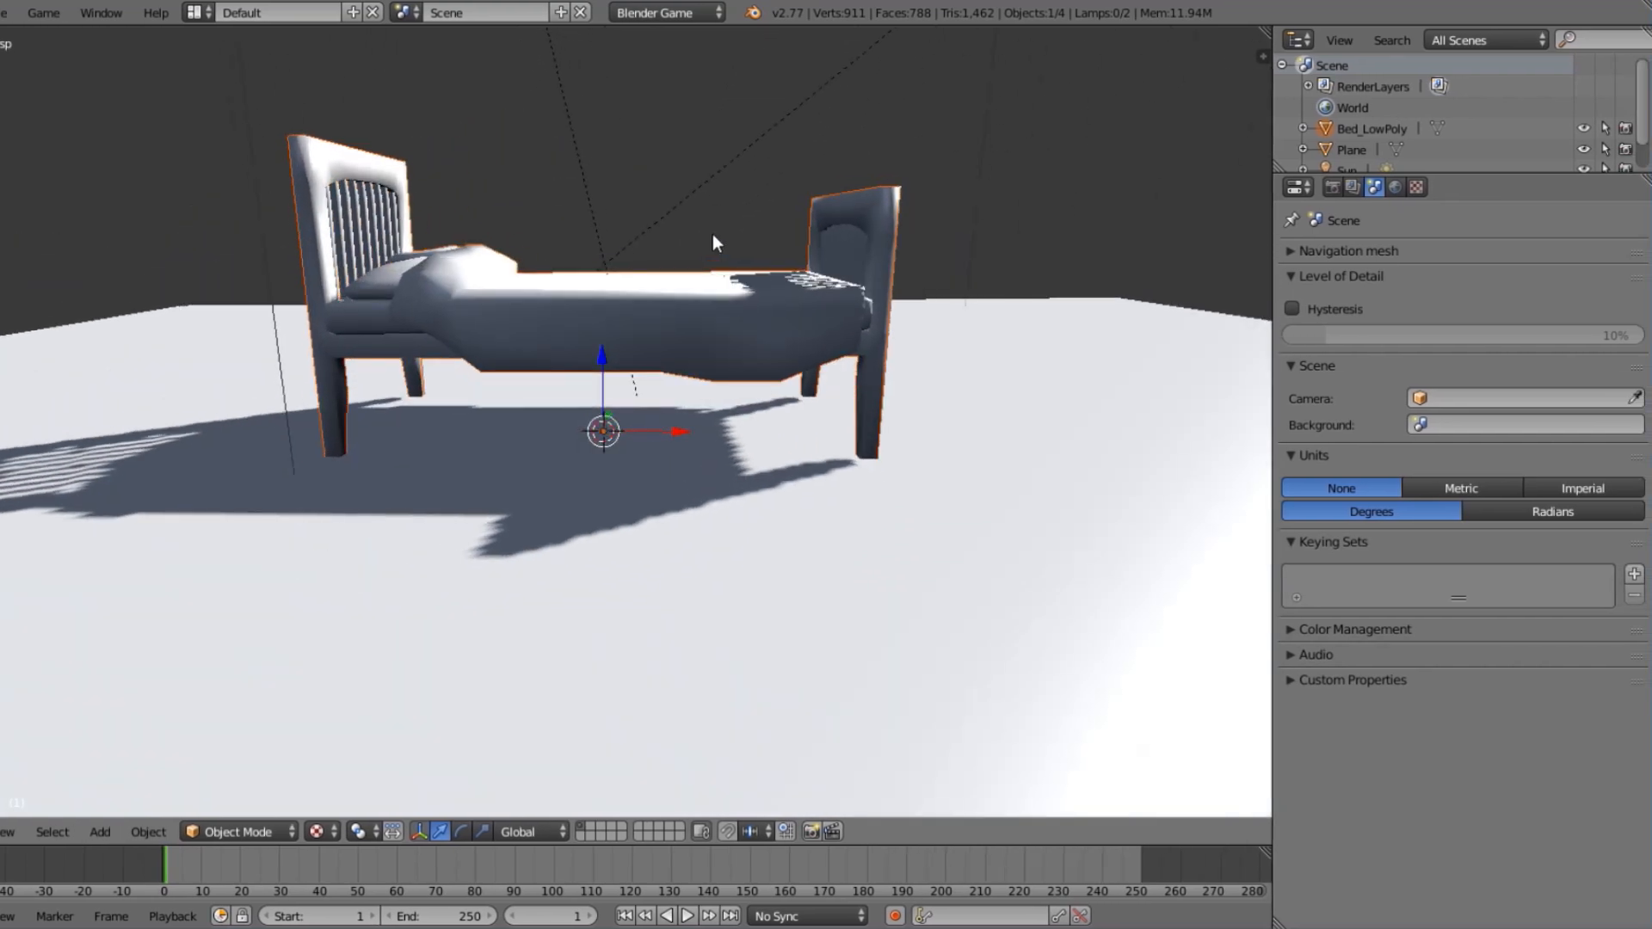
{"action": "middle_click_drag", "start_coordinate": [910, 277], "coordinate": [623, 356]}
{"action": "right_click", "coordinate": [623, 356]}
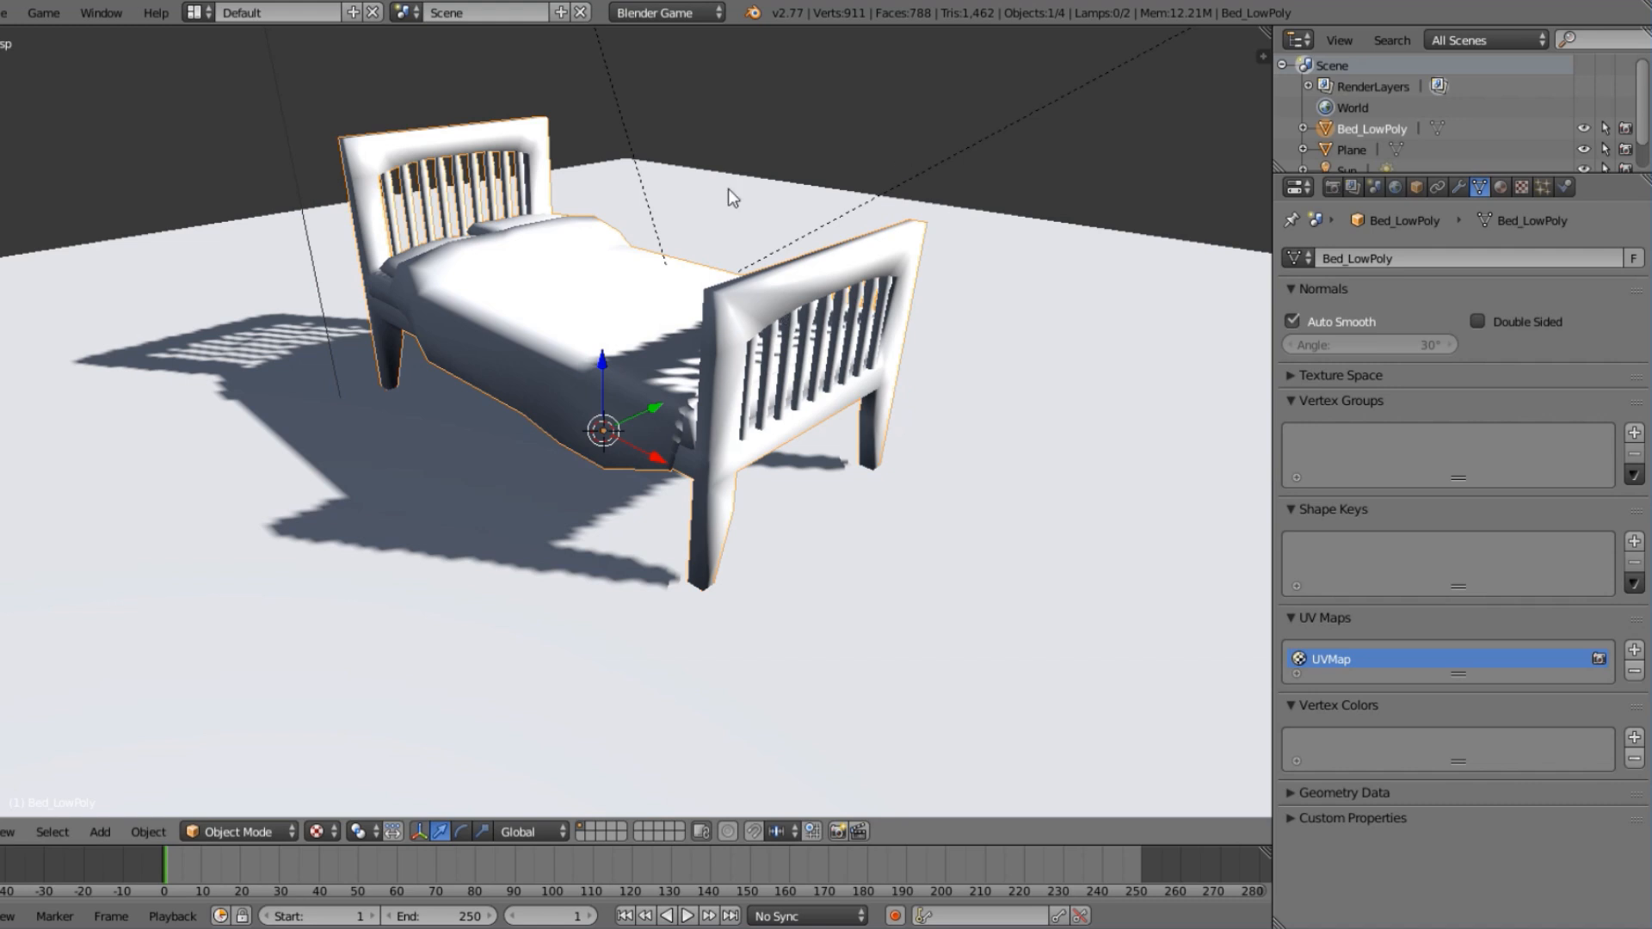
{"action": "left_click", "coordinate": [1504, 186]}
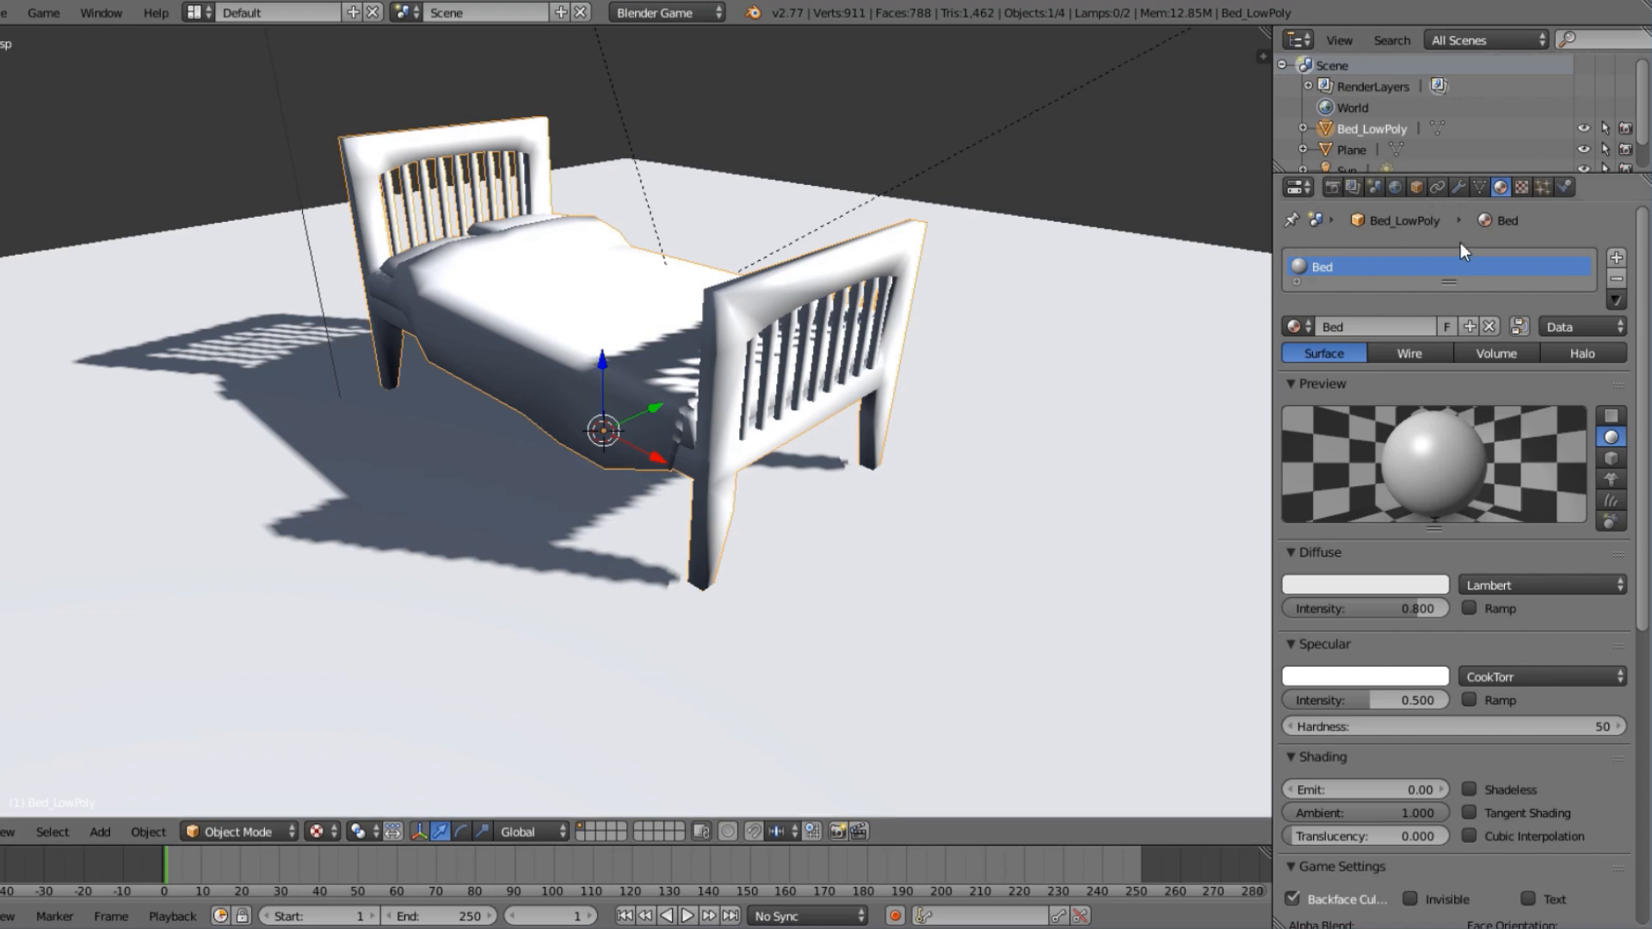
{"action": "left_click", "coordinate": [1617, 279]}
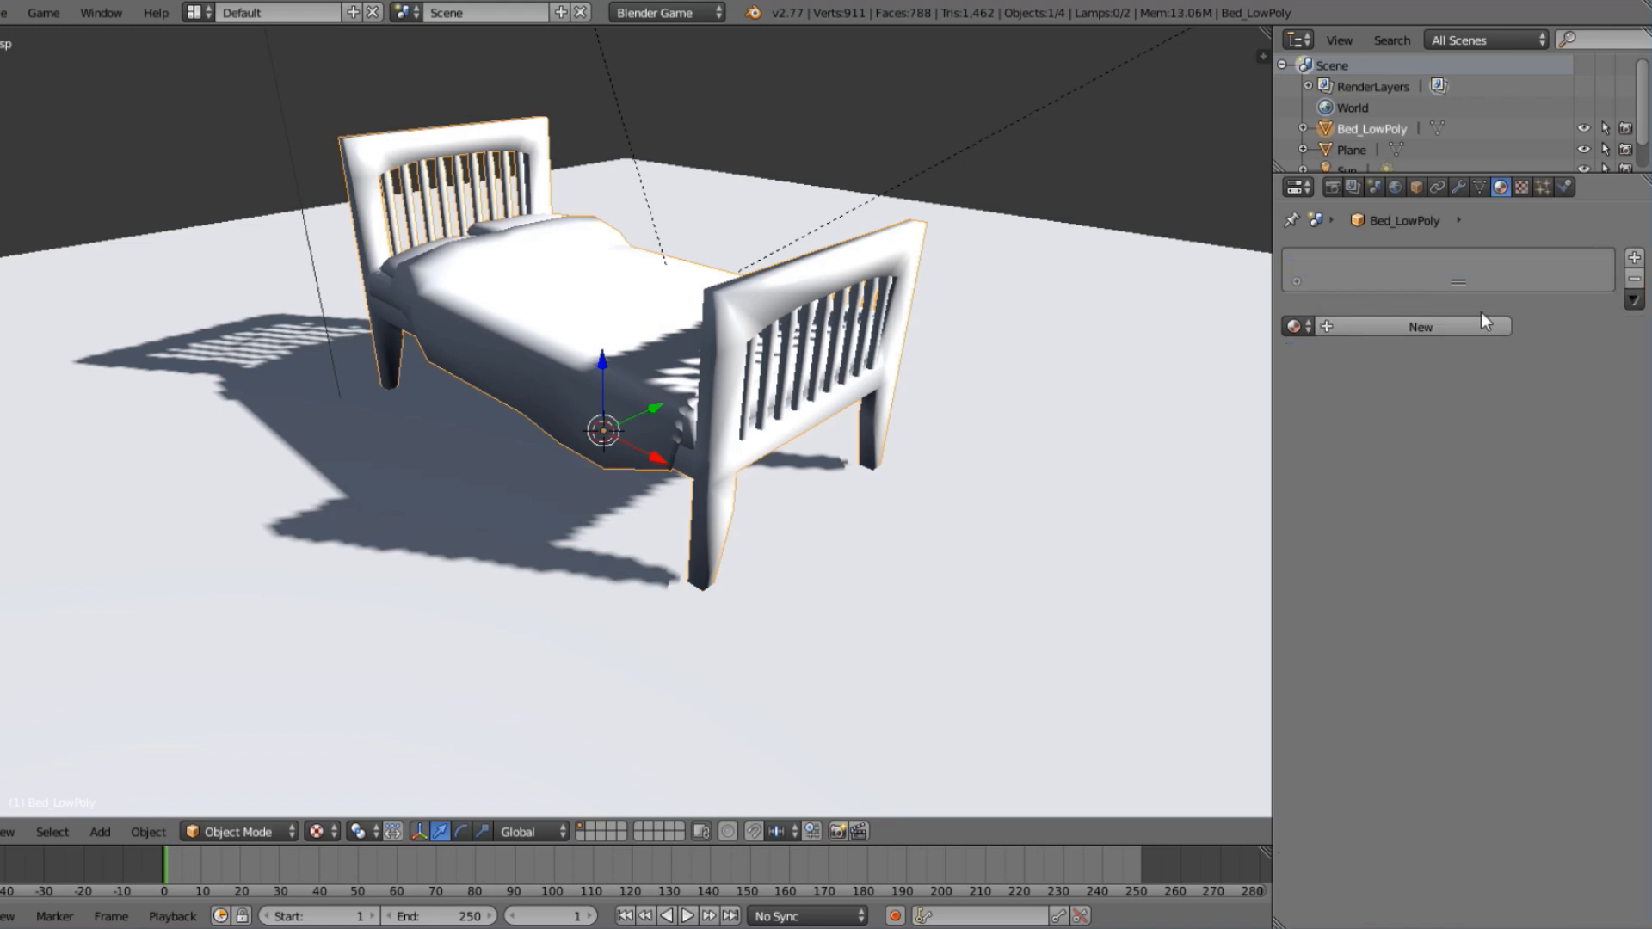
Create a new material for the bed named "bed" and set its specular intensity to 0.
{"action": "left_click", "coordinate": [1464, 327]}
{"action": "left_click", "coordinate": [1371, 326]}
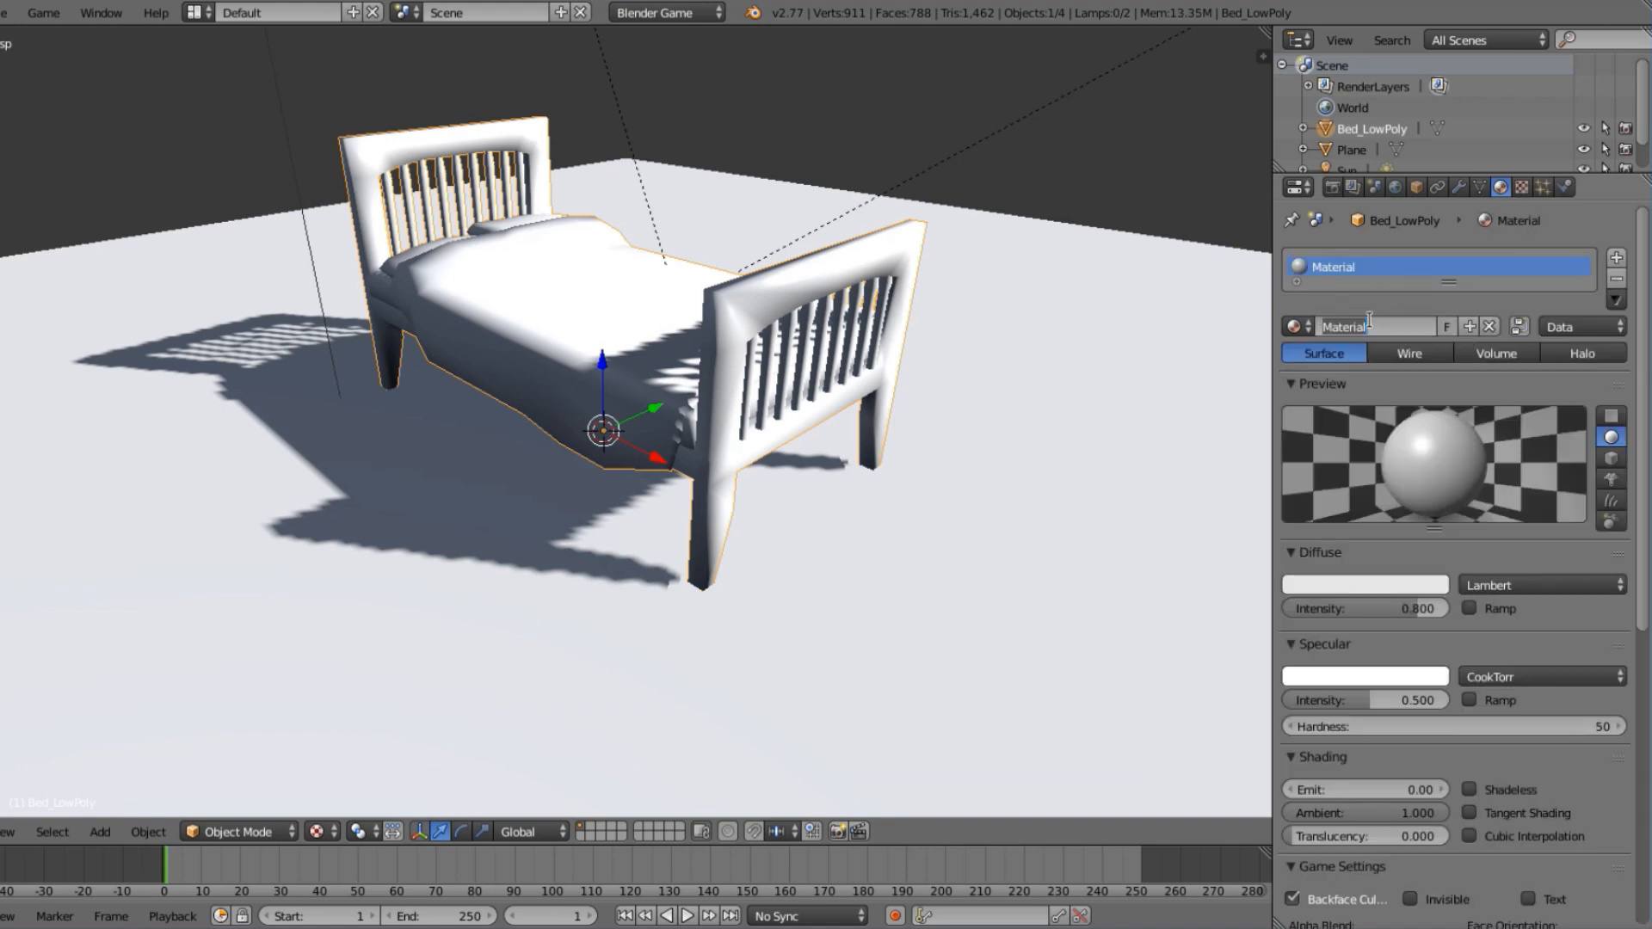
{"action": "type", "text": "bed"}
{"action": "key", "text": "Return"}
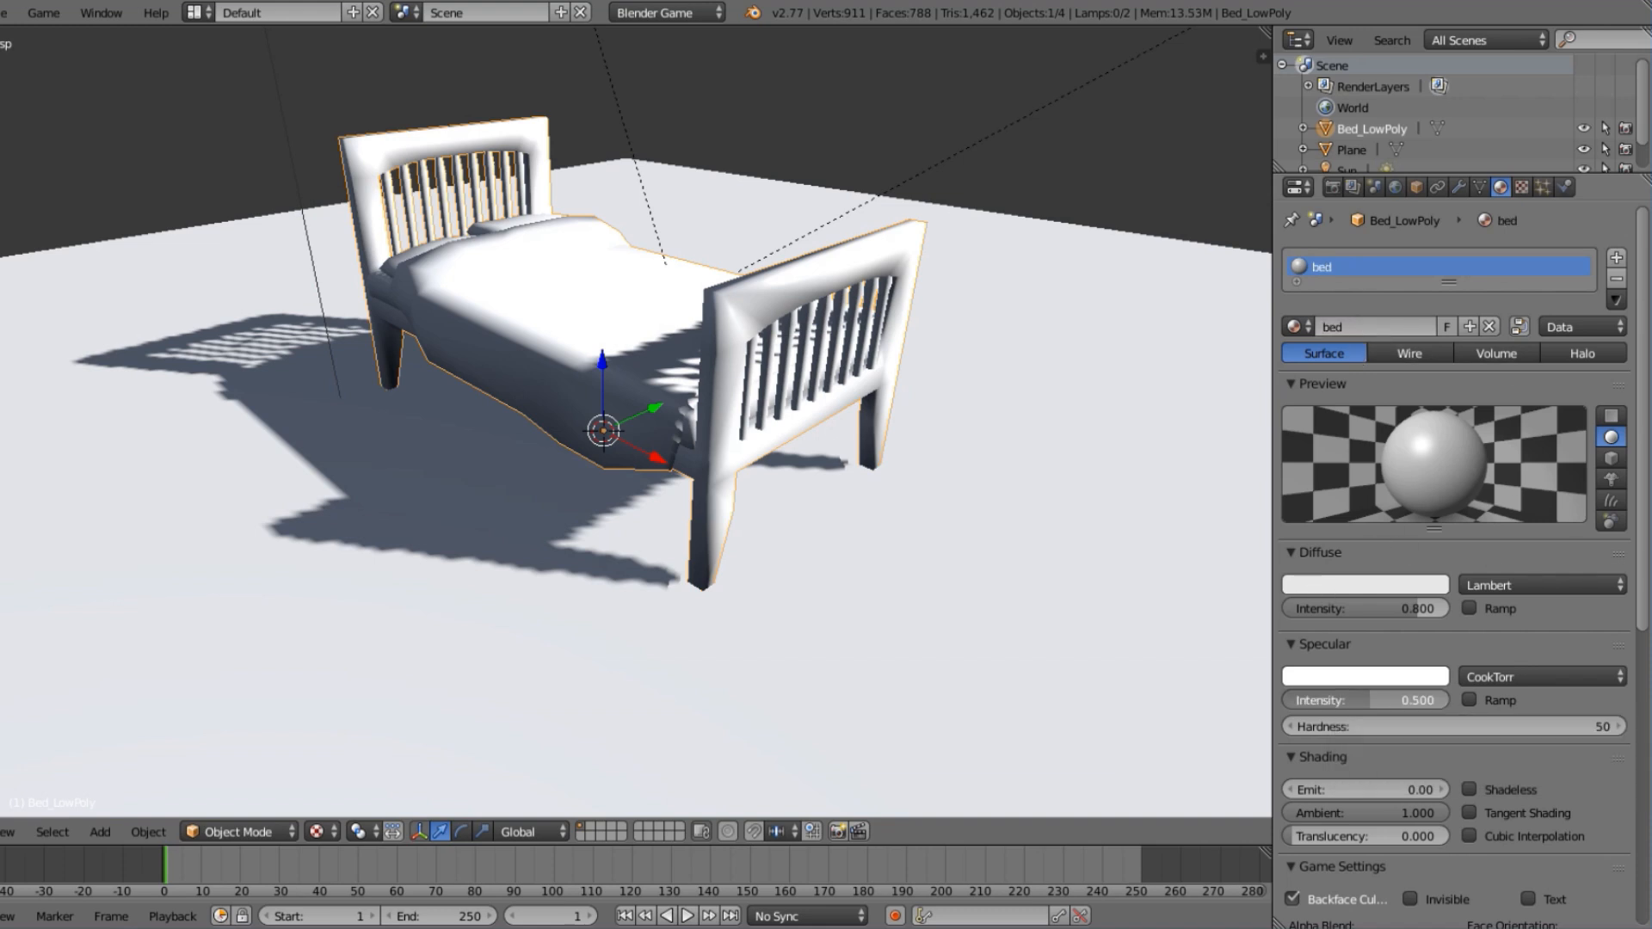
{"action": "left_click_drag", "start_coordinate": [1381, 703], "coordinate": [1290, 704]}
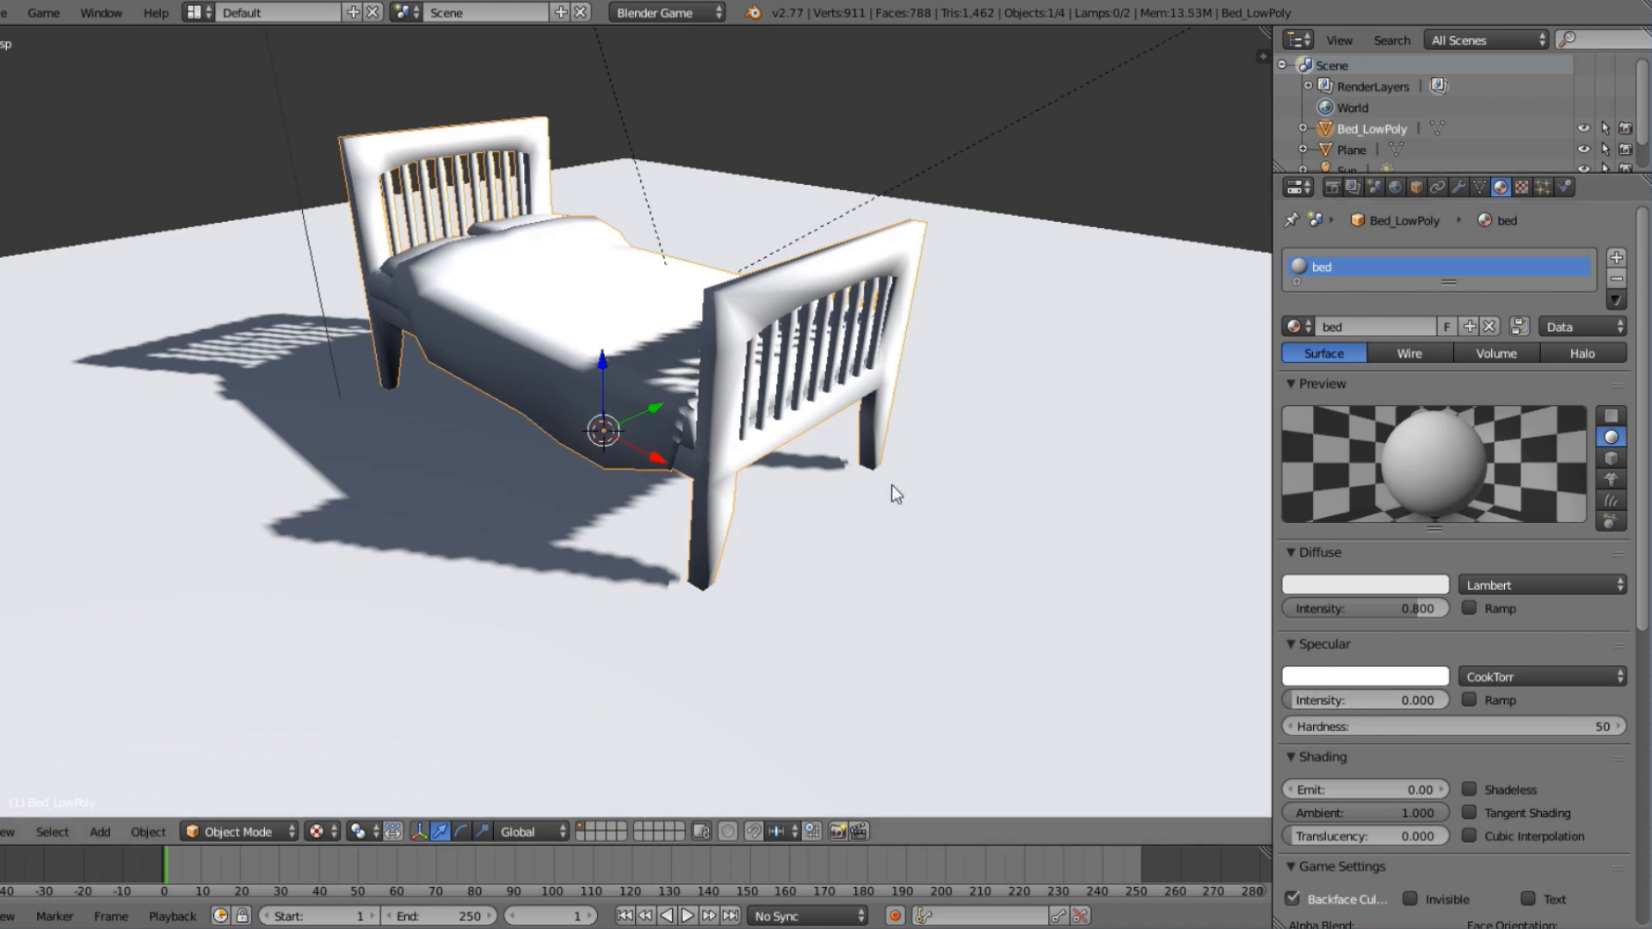
Examine the sun lamp's energy and shadow settings and the viewport's shading mode.
{"action": "middle_click_drag", "start_coordinate": [1253, 583], "coordinate": [641, 451]}
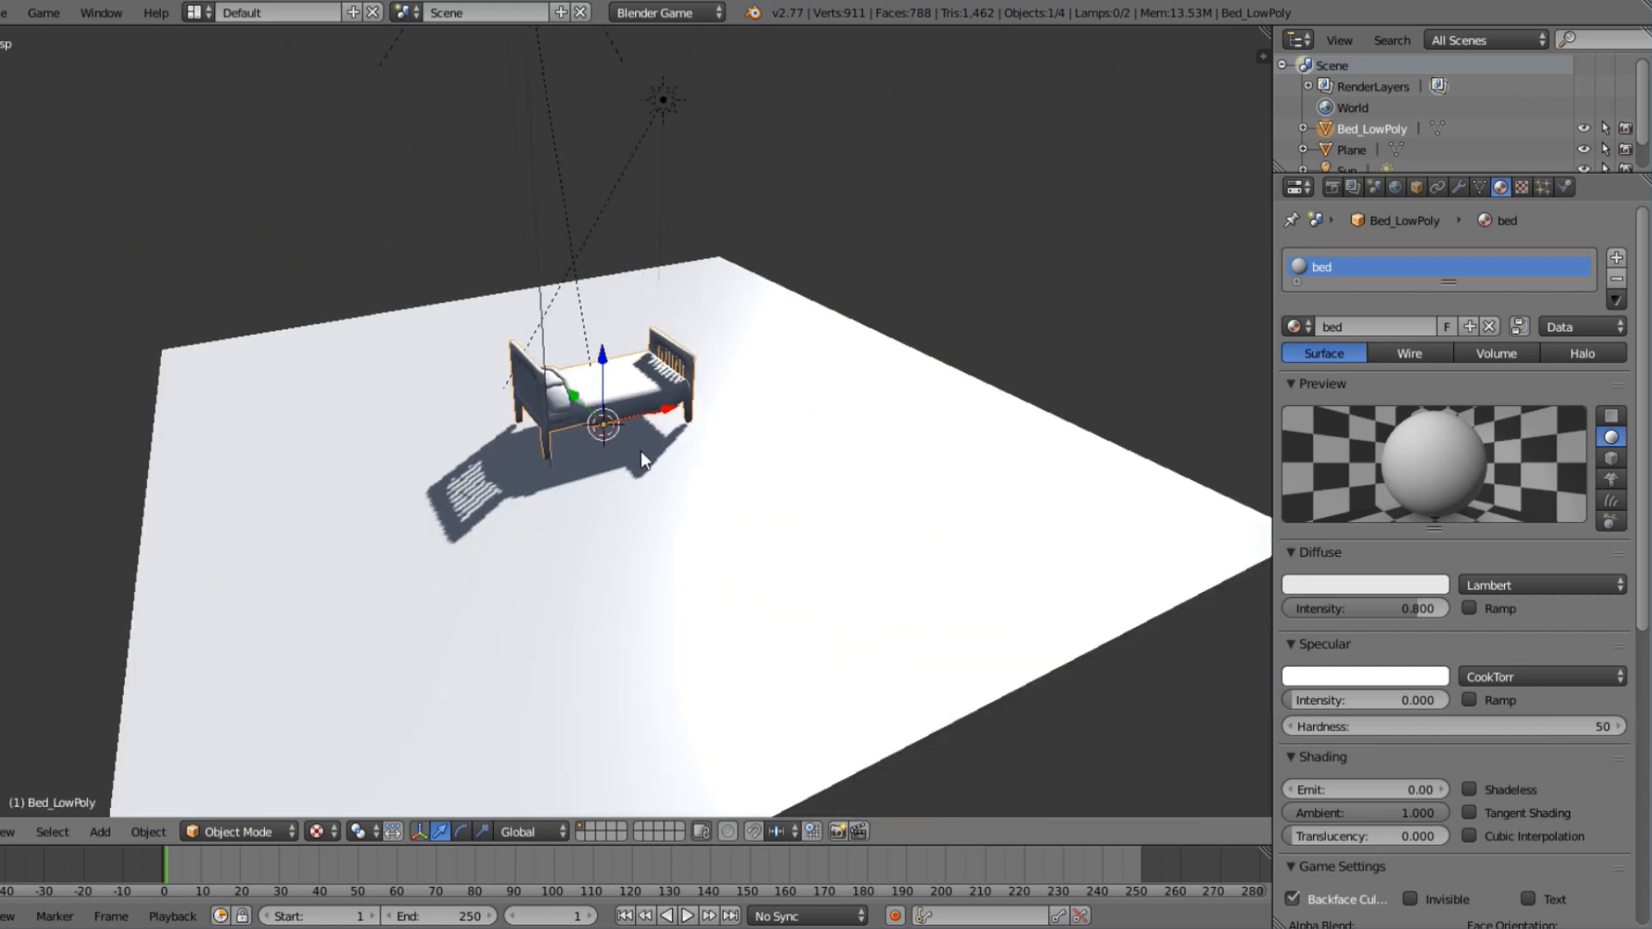
{"action": "right_click", "coordinate": [664, 105]}
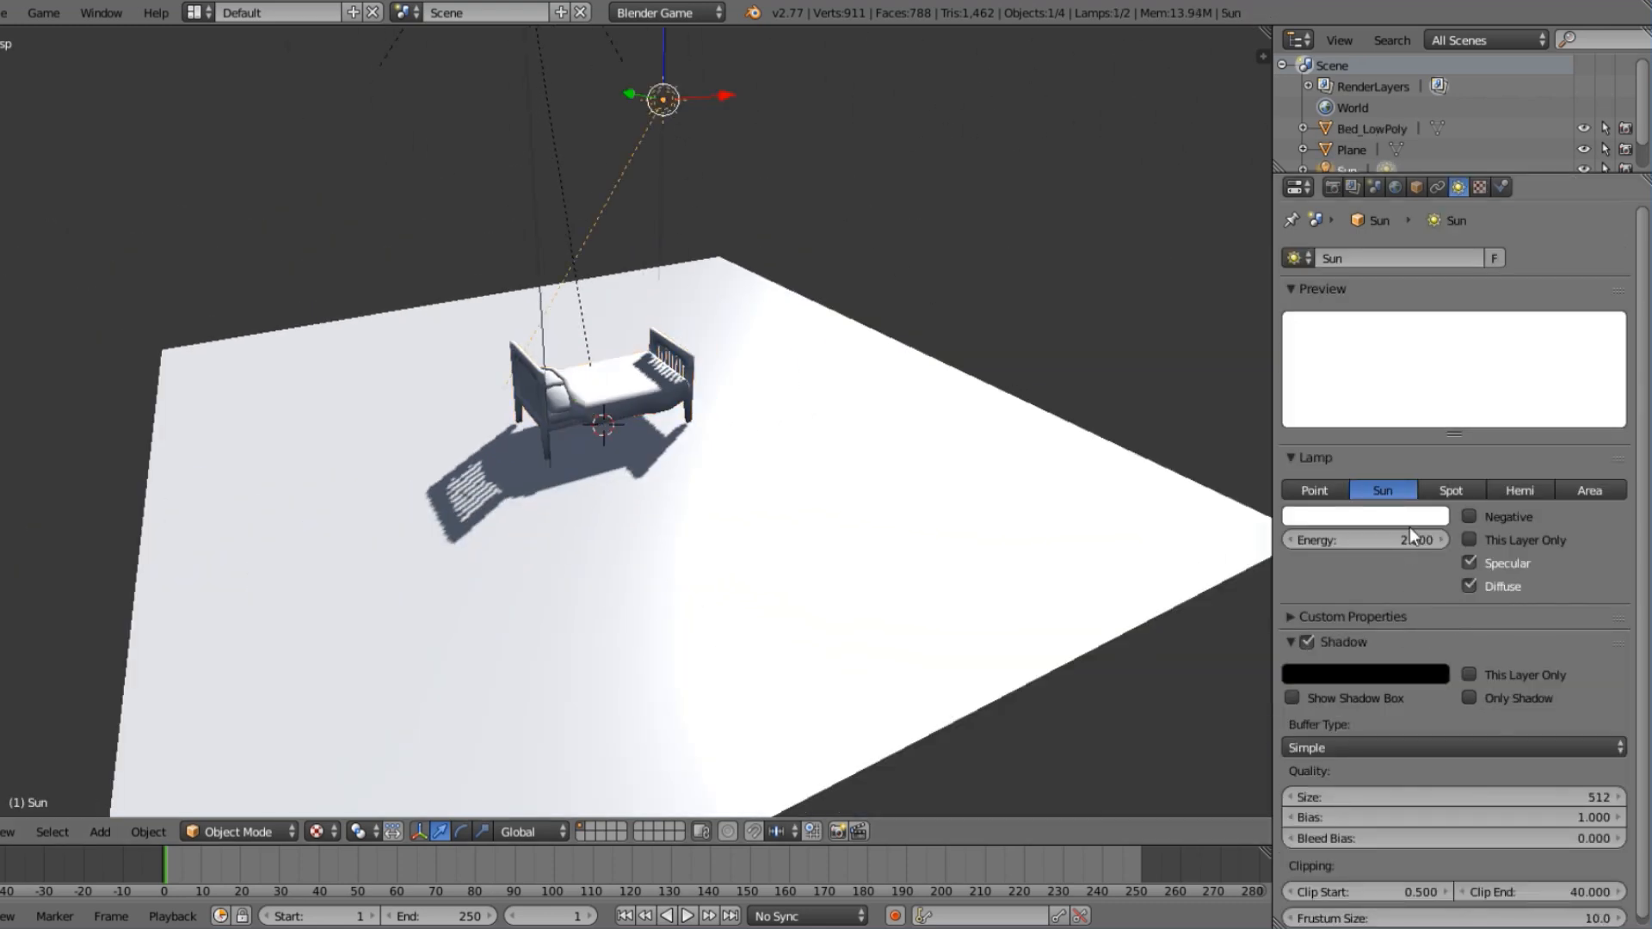
{"action": "middle_click_drag", "start_coordinate": [1073, 520], "coordinate": [823, 490]}
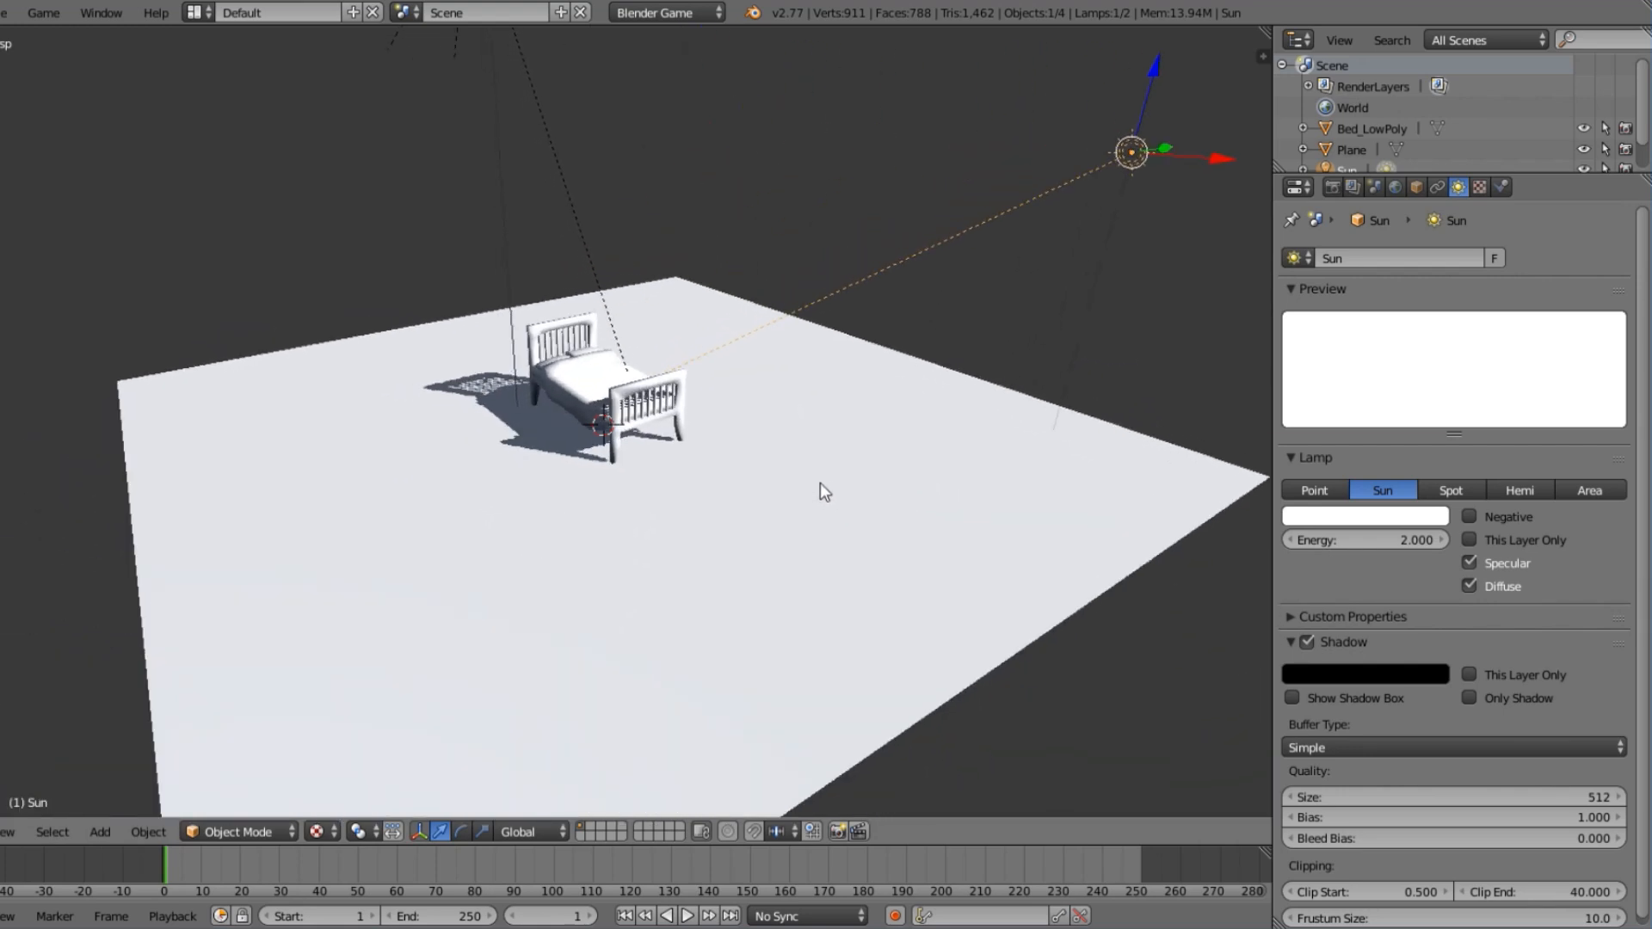
{"action": "scroll", "coordinate": [823, 490], "scroll_direction": "up", "scroll_amount": 8}
{"action": "scroll", "coordinate": [673, 376], "scroll_direction": "down", "scroll_amount": 4}
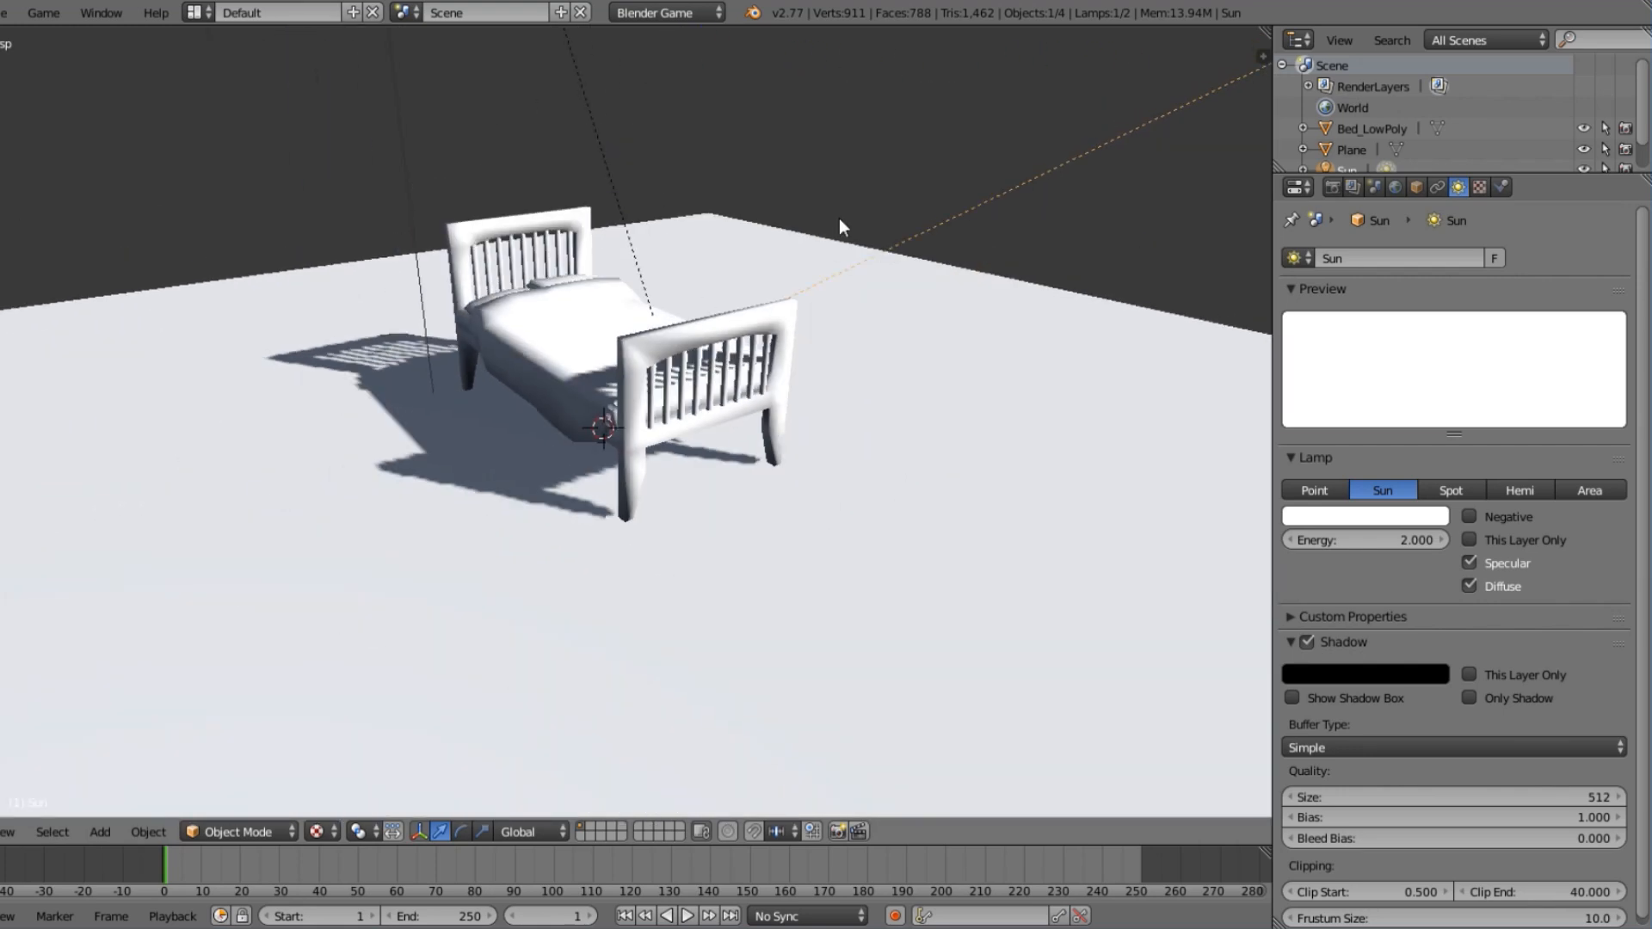
{"action": "key", "text": "n"}
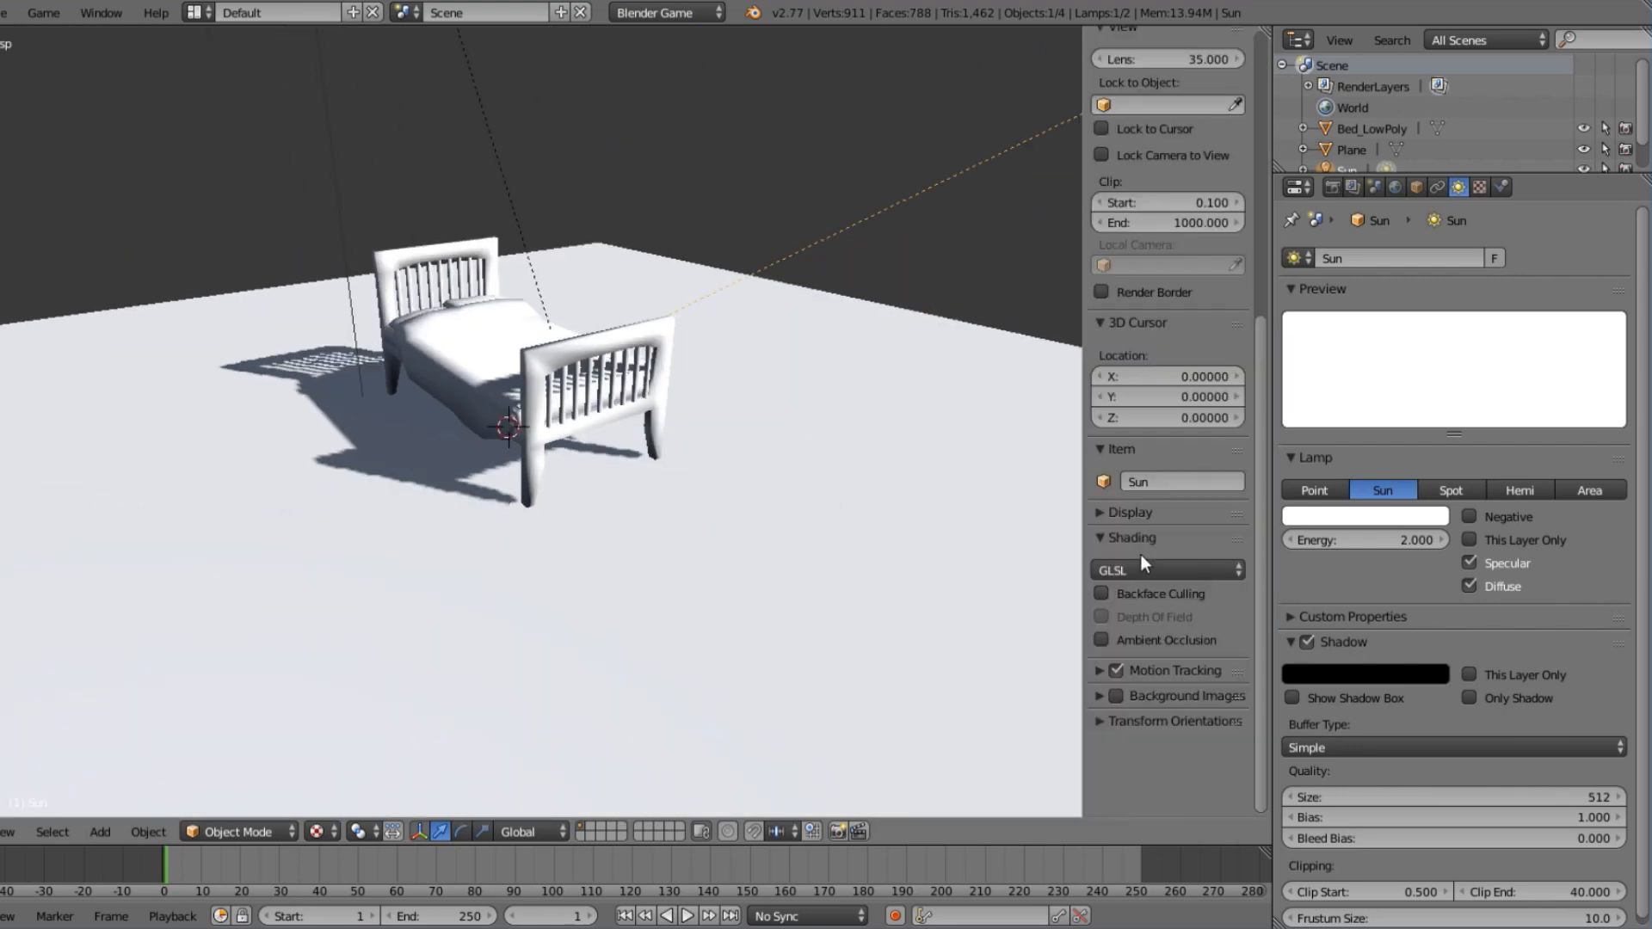
{"action": "key", "text": "n"}
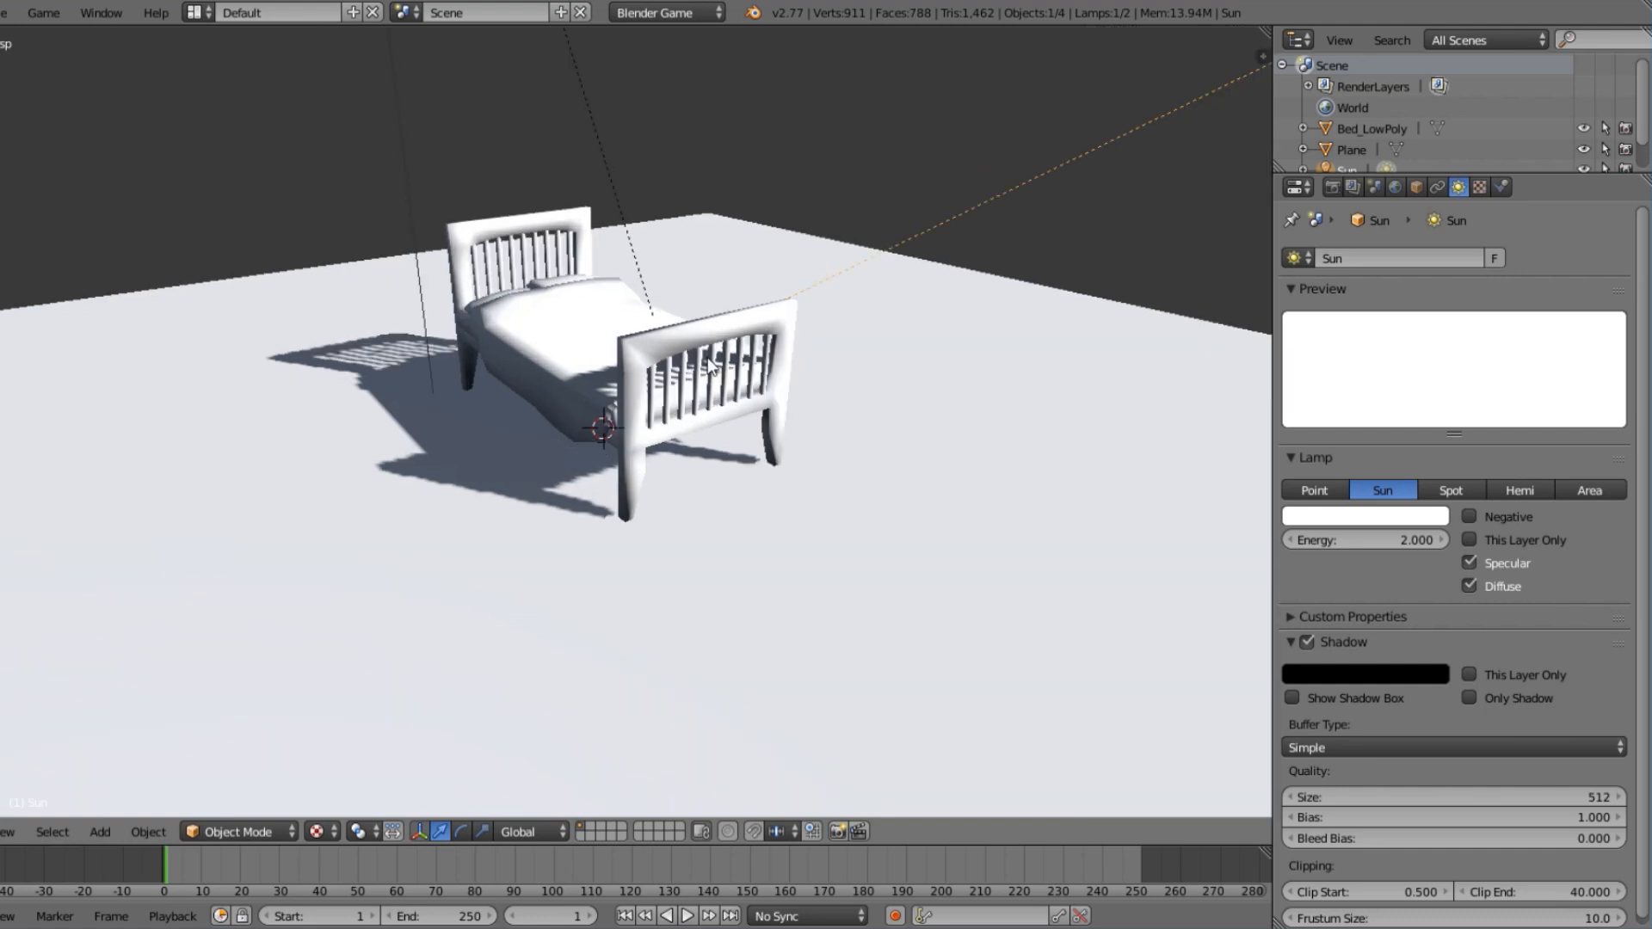
Reselect the bed and add a new image texture to its material.
{"action": "middle_click_drag", "start_coordinate": [597, 492], "coordinate": [752, 435]}
{"action": "scroll", "coordinate": [747, 456], "scroll_direction": "up", "scroll_amount": 3}
{"action": "right_click", "coordinate": [721, 461]}
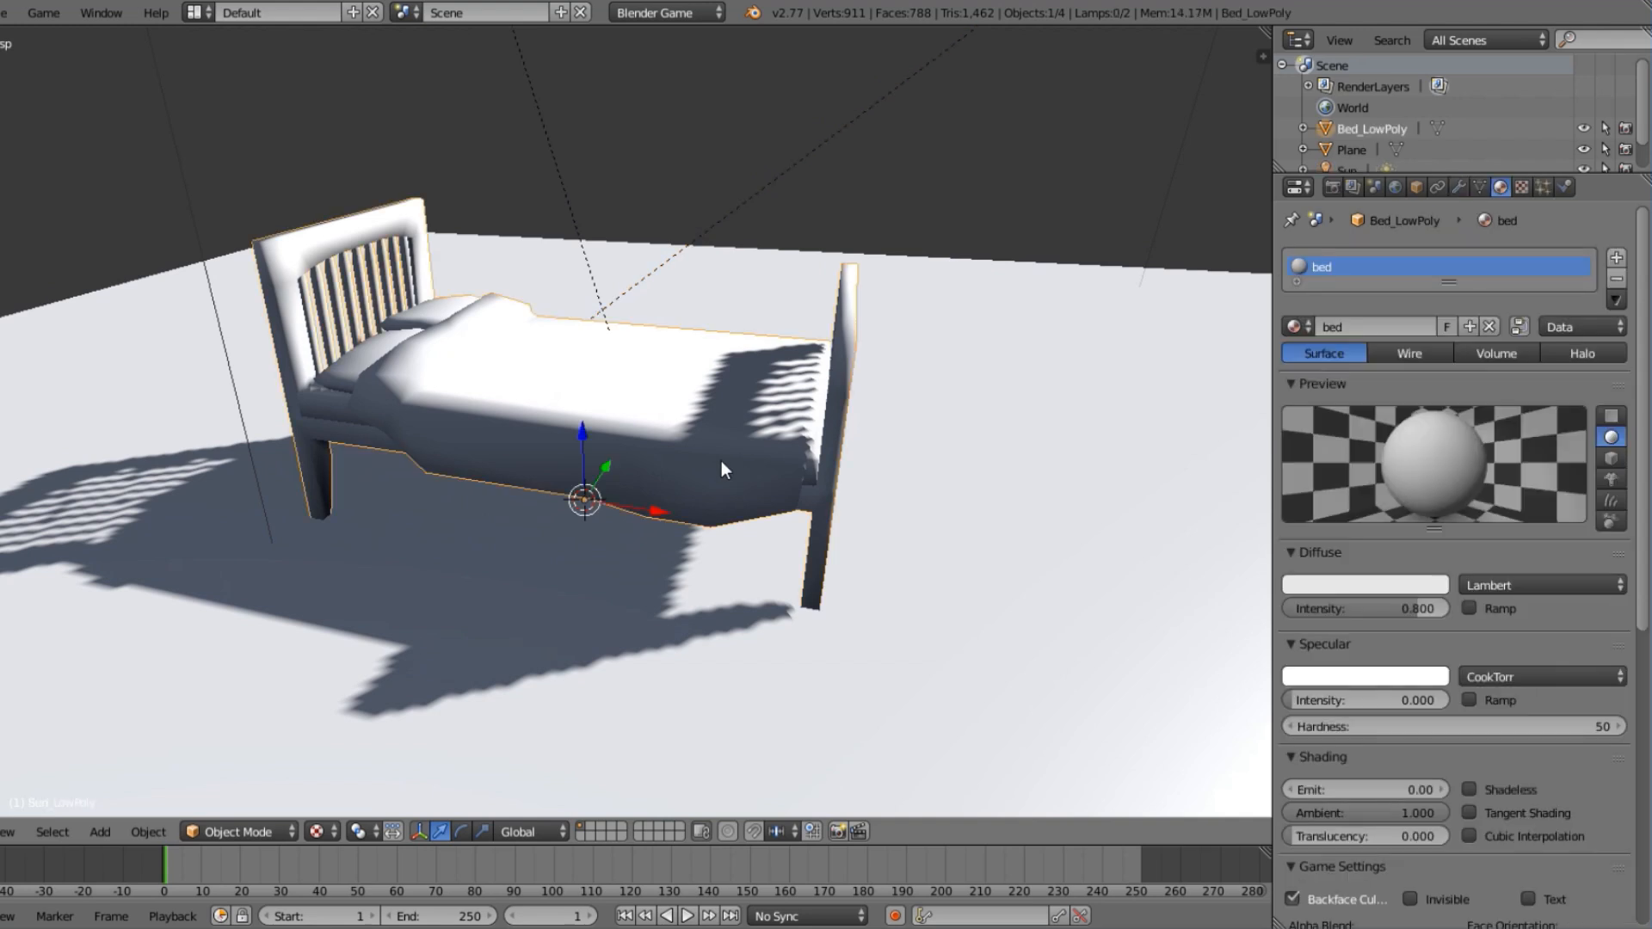
{"action": "scroll", "coordinate": [721, 461], "scroll_direction": "up", "scroll_amount": 1}
{"action": "scroll", "coordinate": [680, 486], "scroll_direction": "down", "scroll_amount": 4}
{"action": "scroll", "coordinate": [642, 509], "scroll_direction": "down", "scroll_amount": 5}
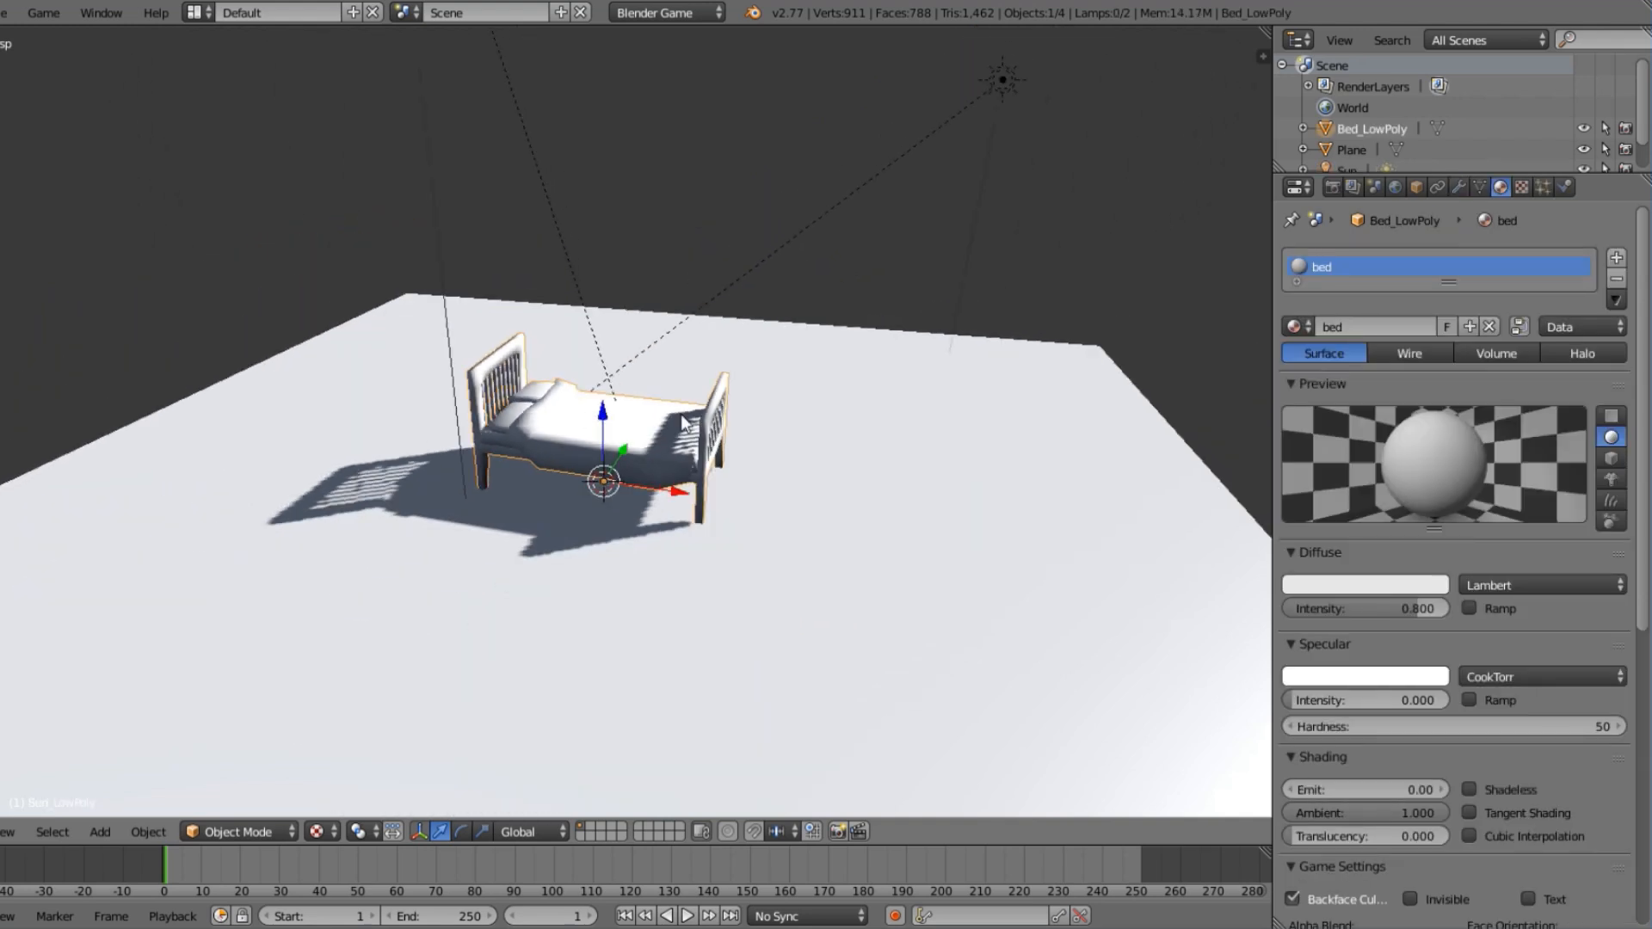
{"action": "scroll", "coordinate": [788, 597], "scroll_direction": "up", "scroll_amount": 8}
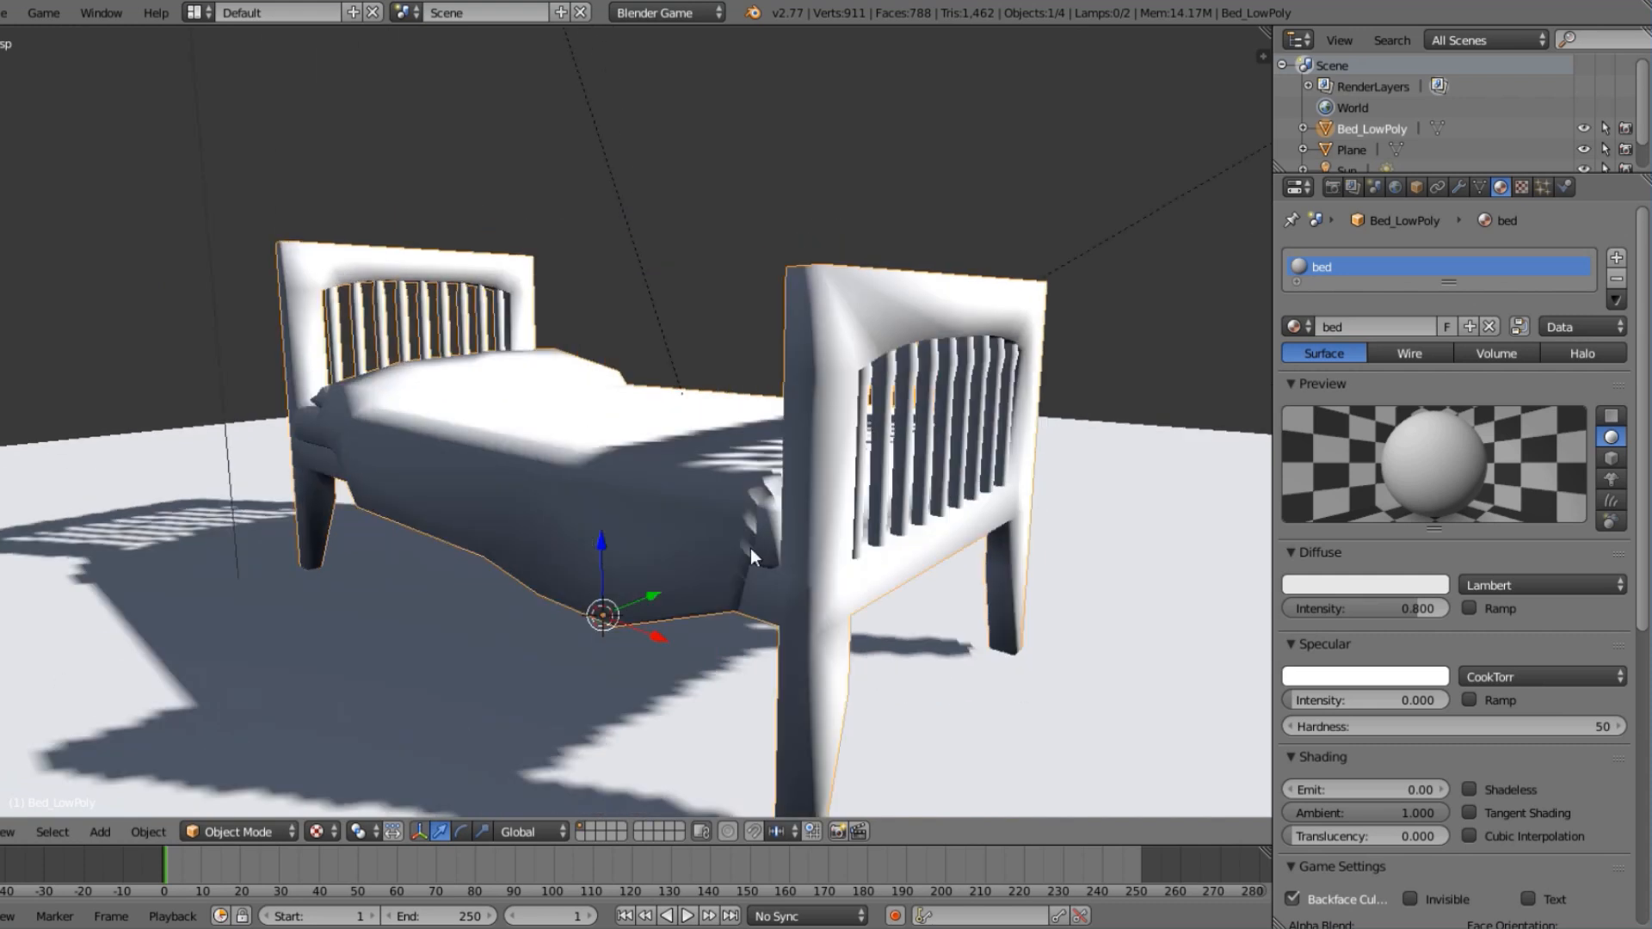
{"action": "middle_click_drag", "start_coordinate": [751, 549], "coordinate": [796, 597]}
{"action": "scroll", "coordinate": [796, 597], "scroll_direction": "down", "scroll_amount": 3}
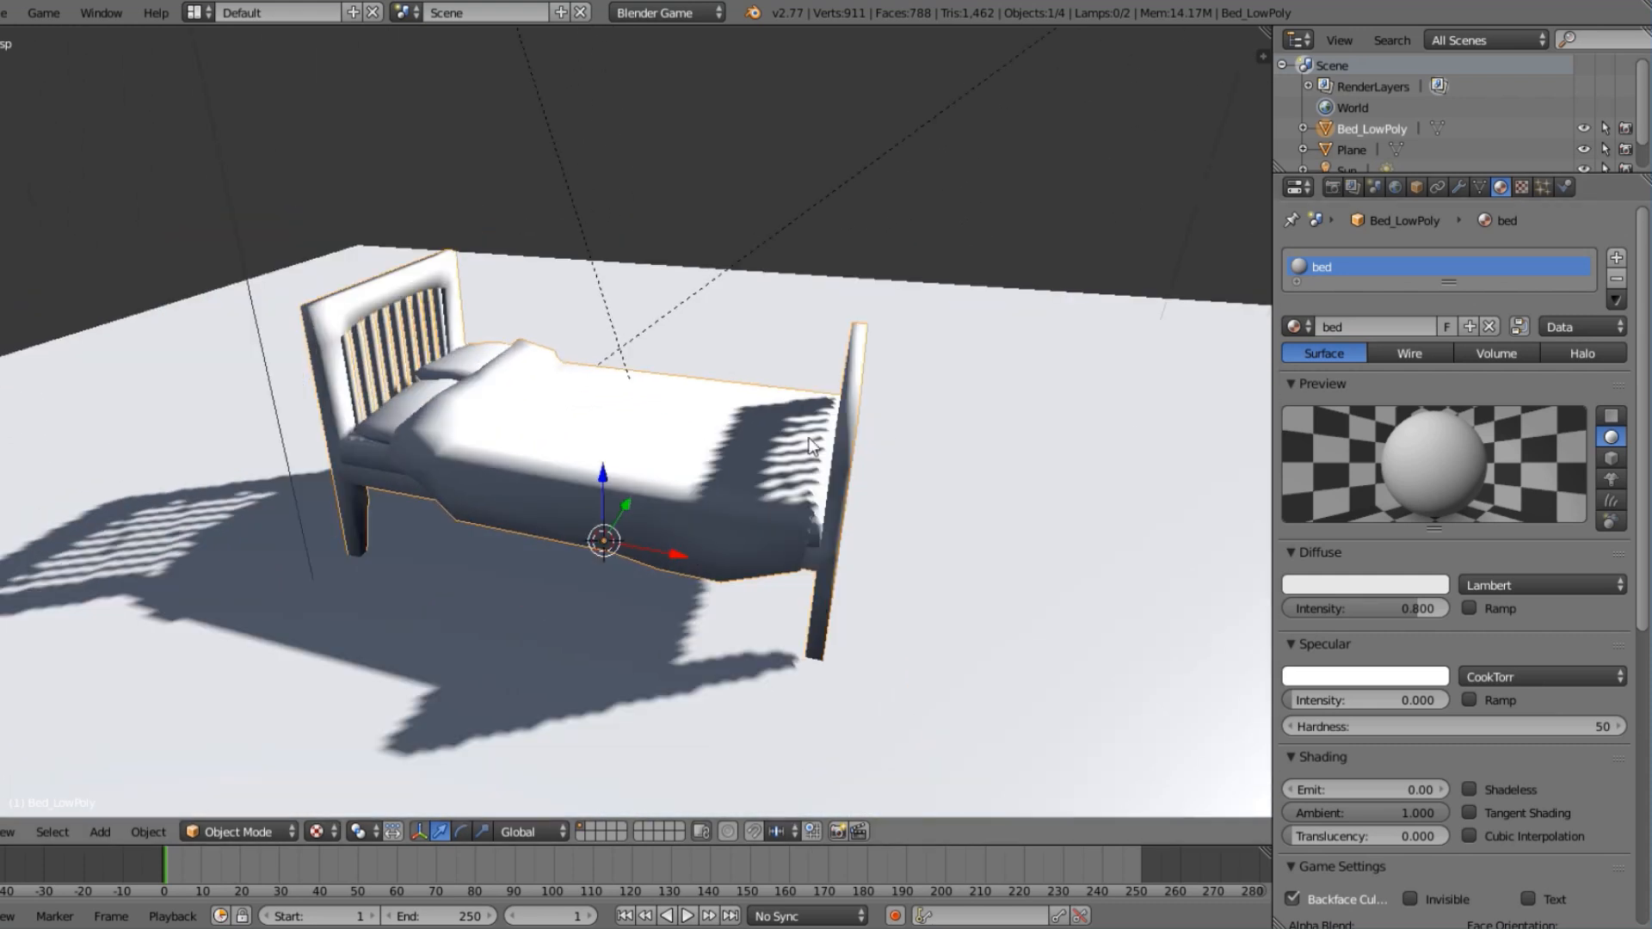
{"action": "left_click", "coordinate": [1524, 183]}
{"action": "left_click", "coordinate": [1428, 417]}
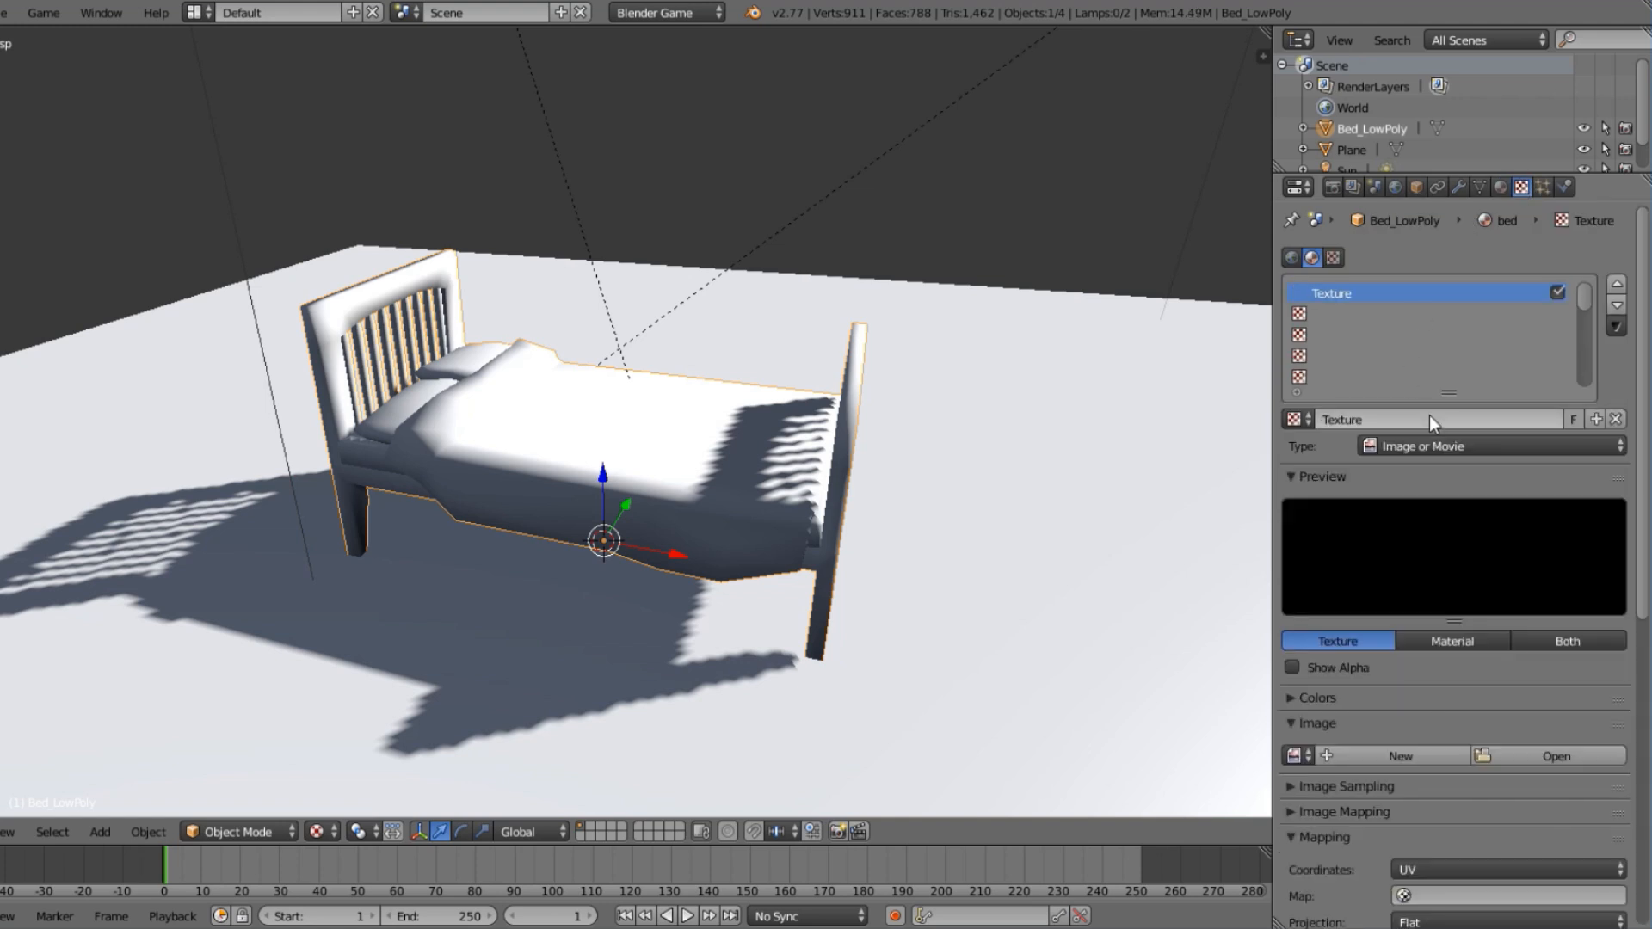
Show the image files as thumbnails and load Def.png as the texture's image.
{"action": "left_click", "coordinate": [1531, 760]}
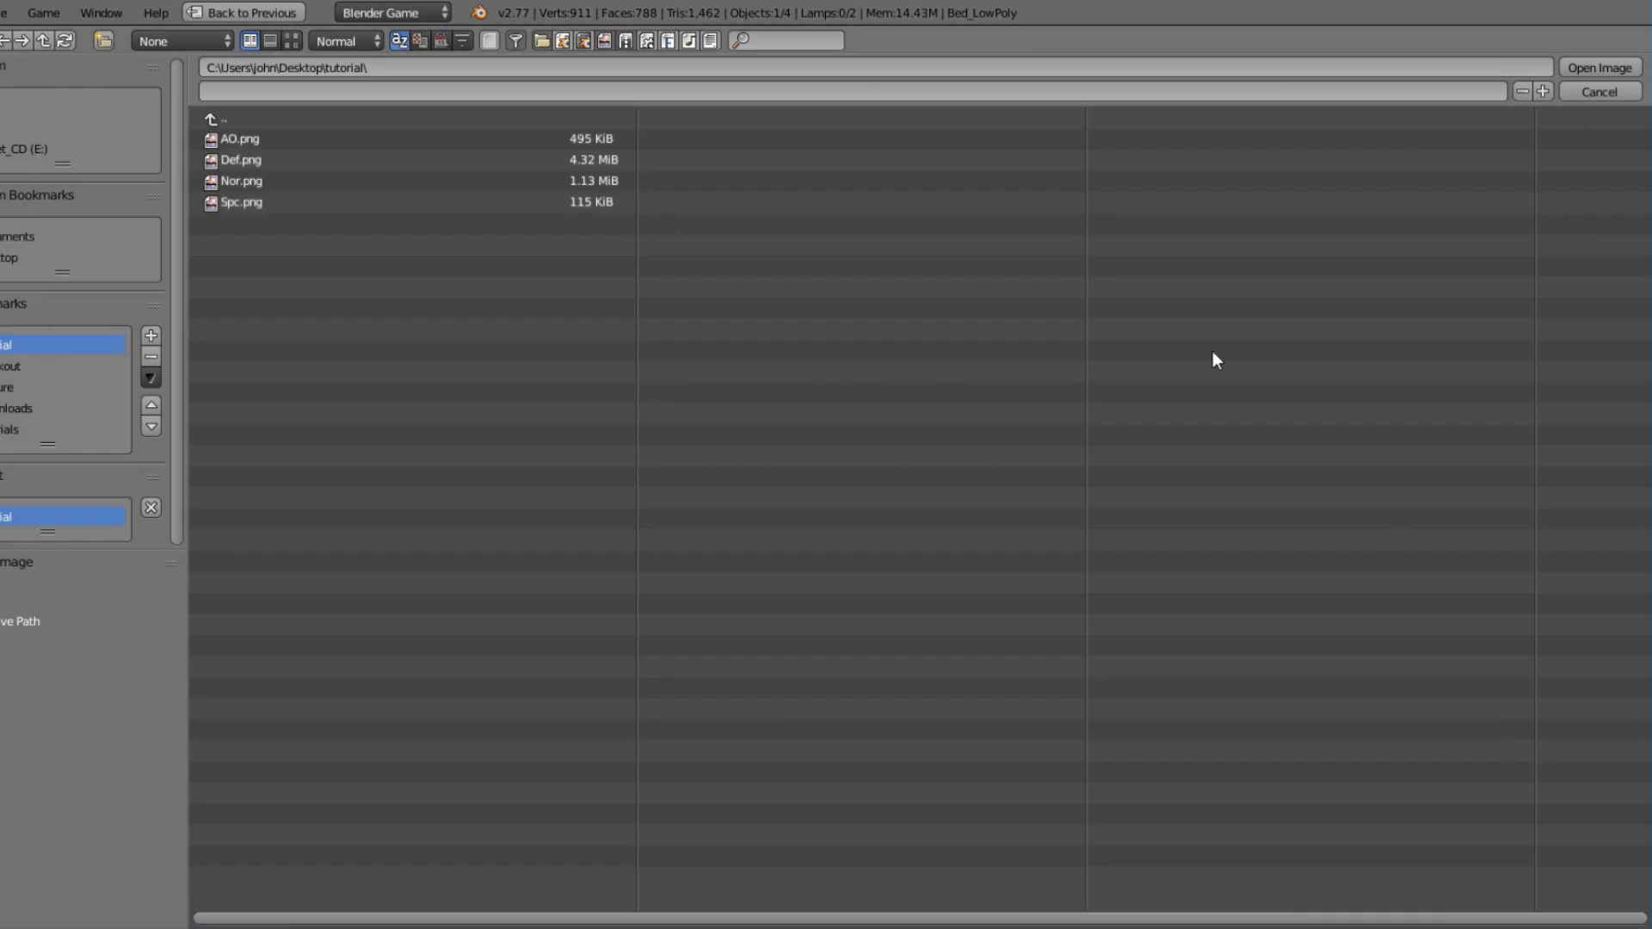
{"action": "left_click", "coordinate": [270, 40]}
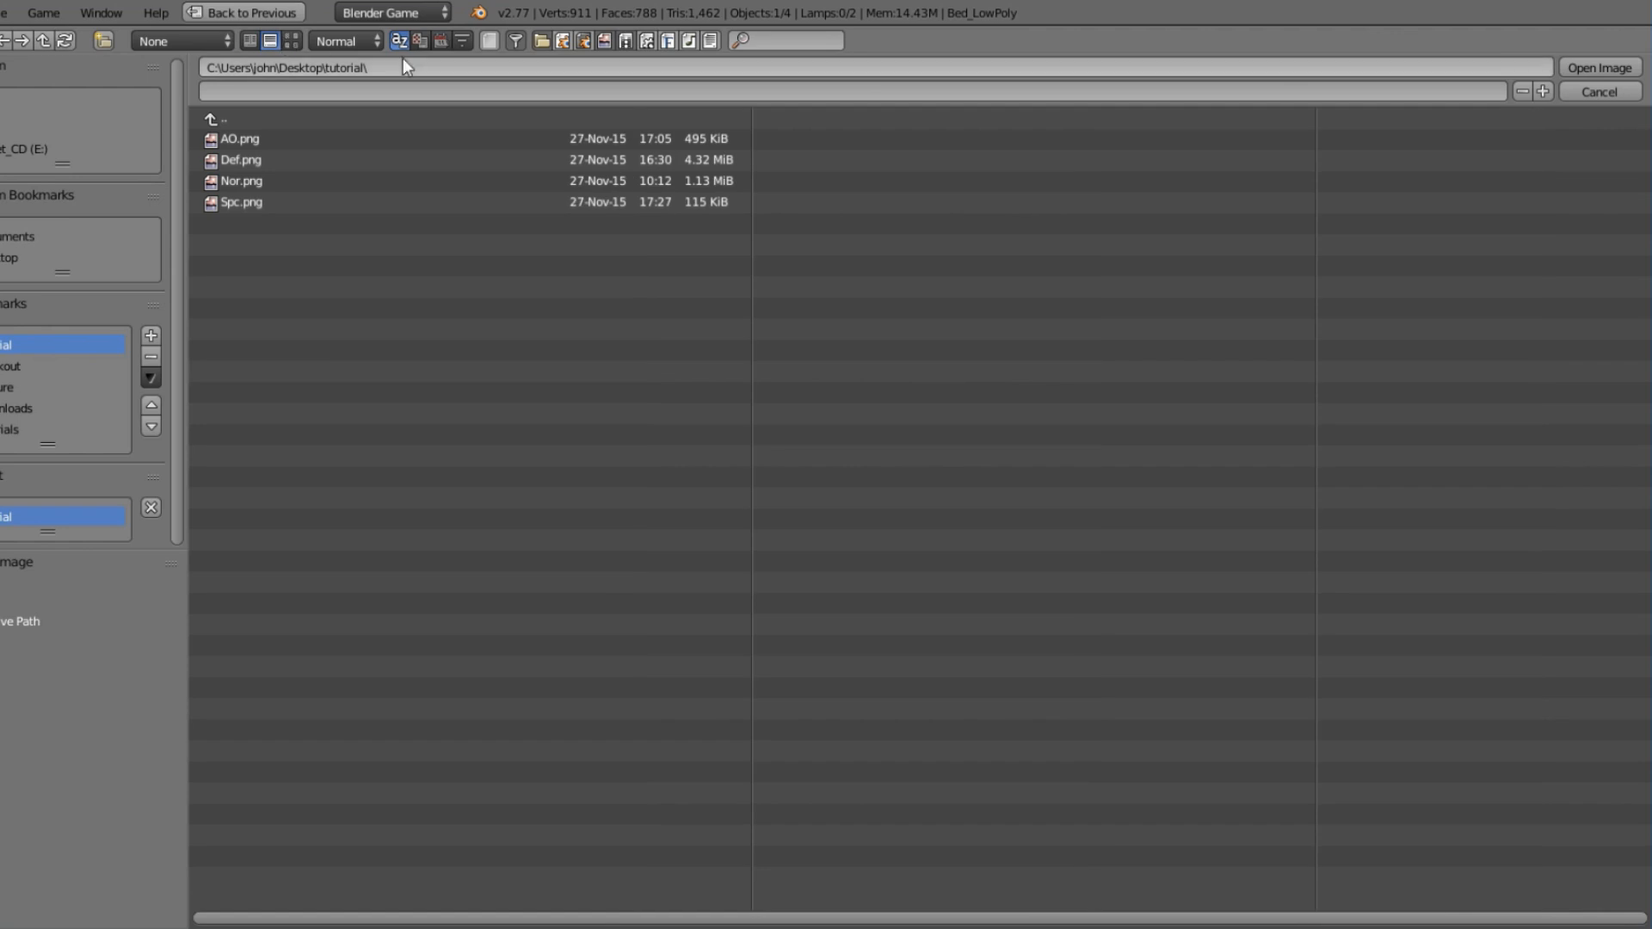
{"action": "left_click", "coordinate": [291, 41]}
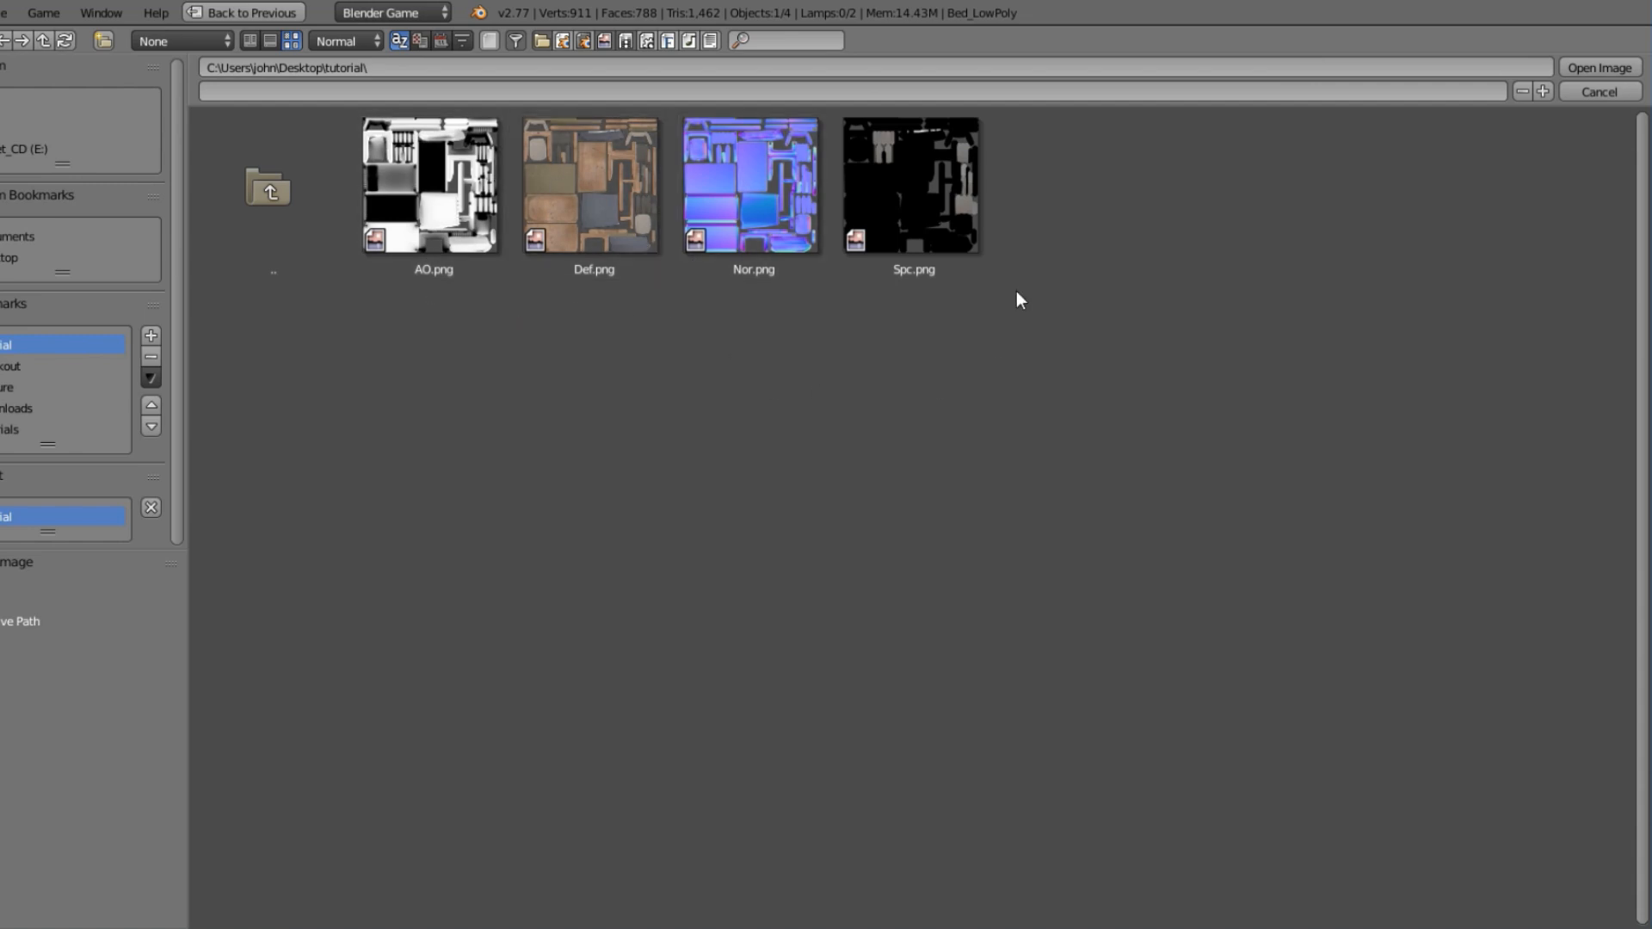
{"action": "left_click", "coordinate": [606, 220]}
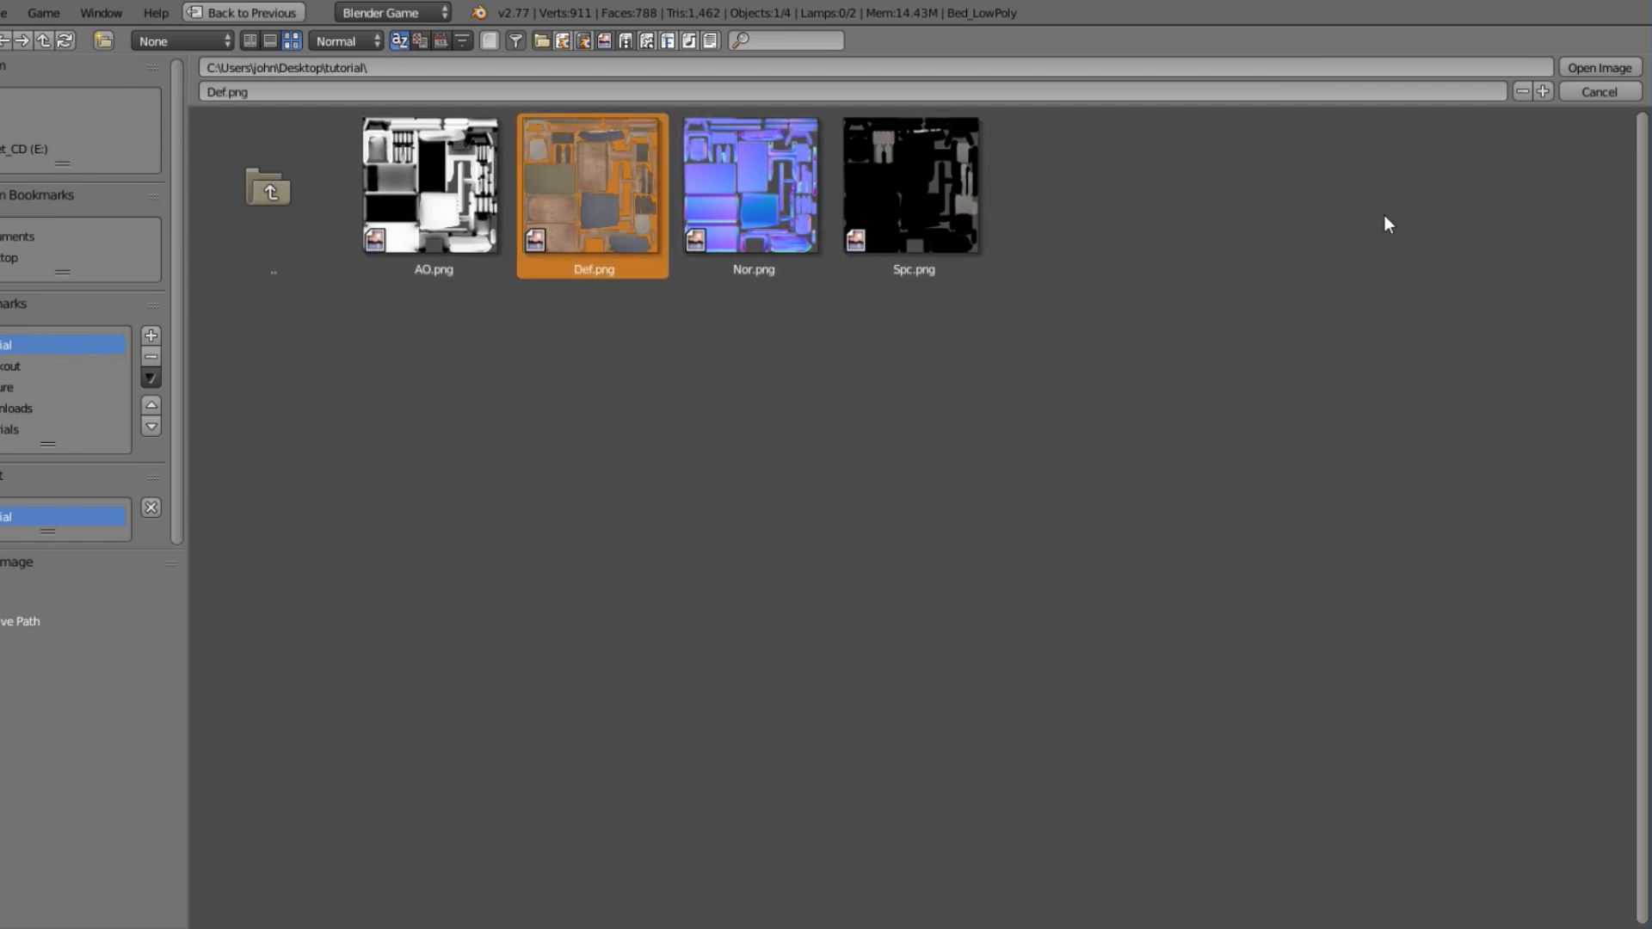
{"action": "left_click", "coordinate": [1597, 67]}
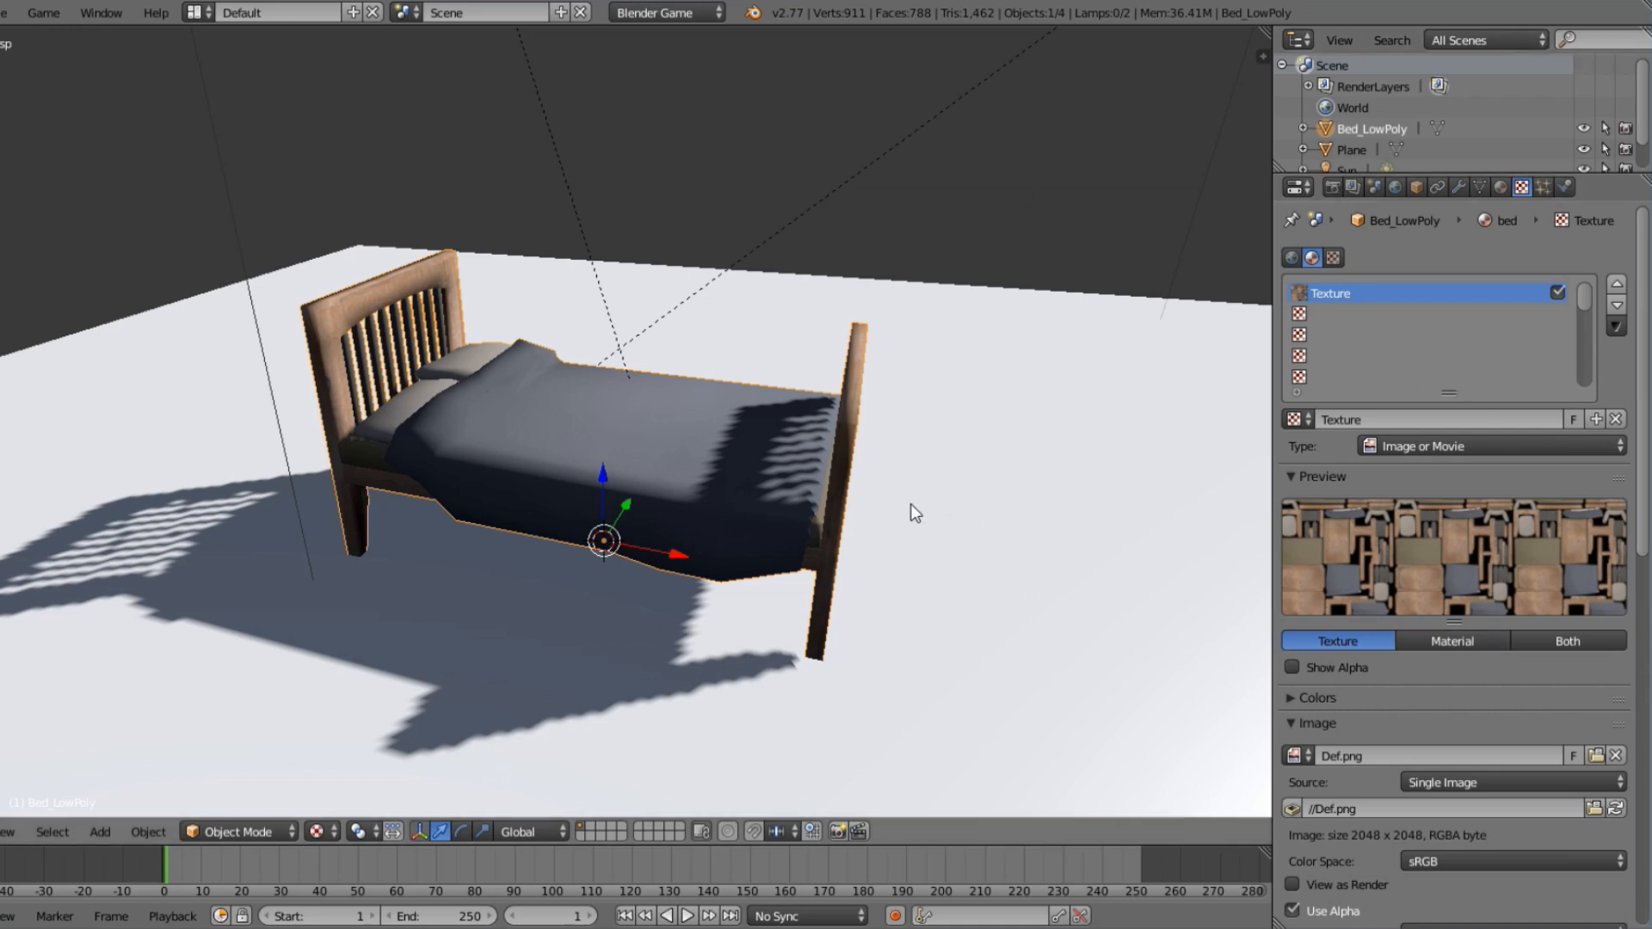
Rename the bed's image texture to "Def".
{"action": "middle_click_drag", "start_coordinate": [910, 505], "coordinate": [1428, 371]}
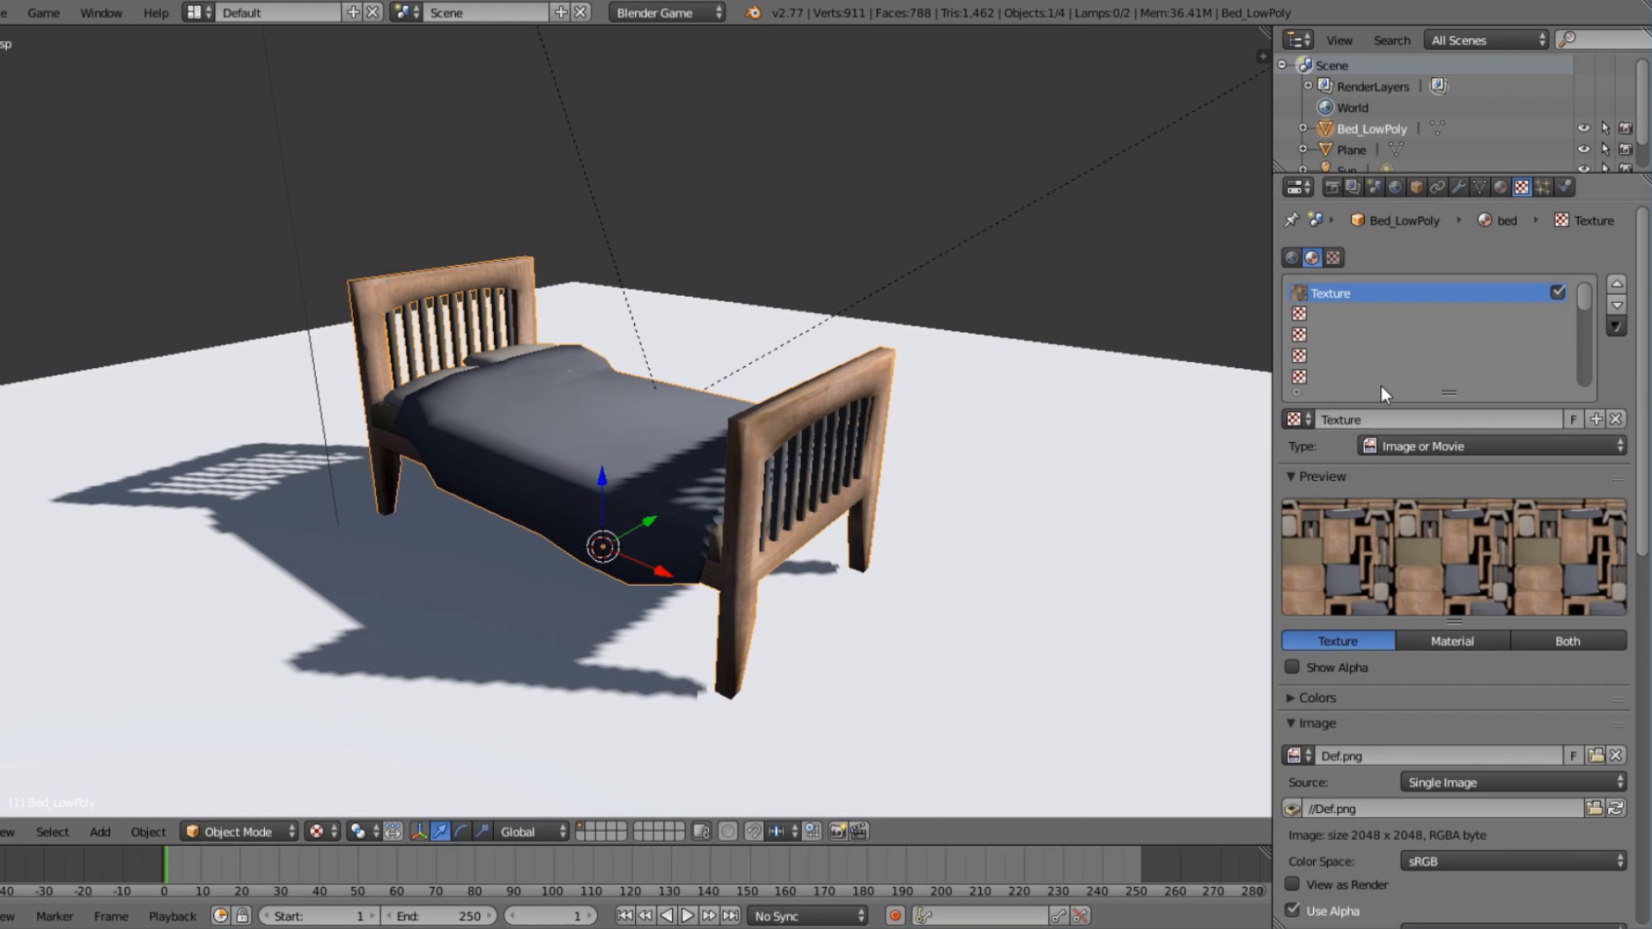
{"action": "scroll", "coordinate": [1438, 571], "scroll_direction": "down", "scroll_amount": 13}
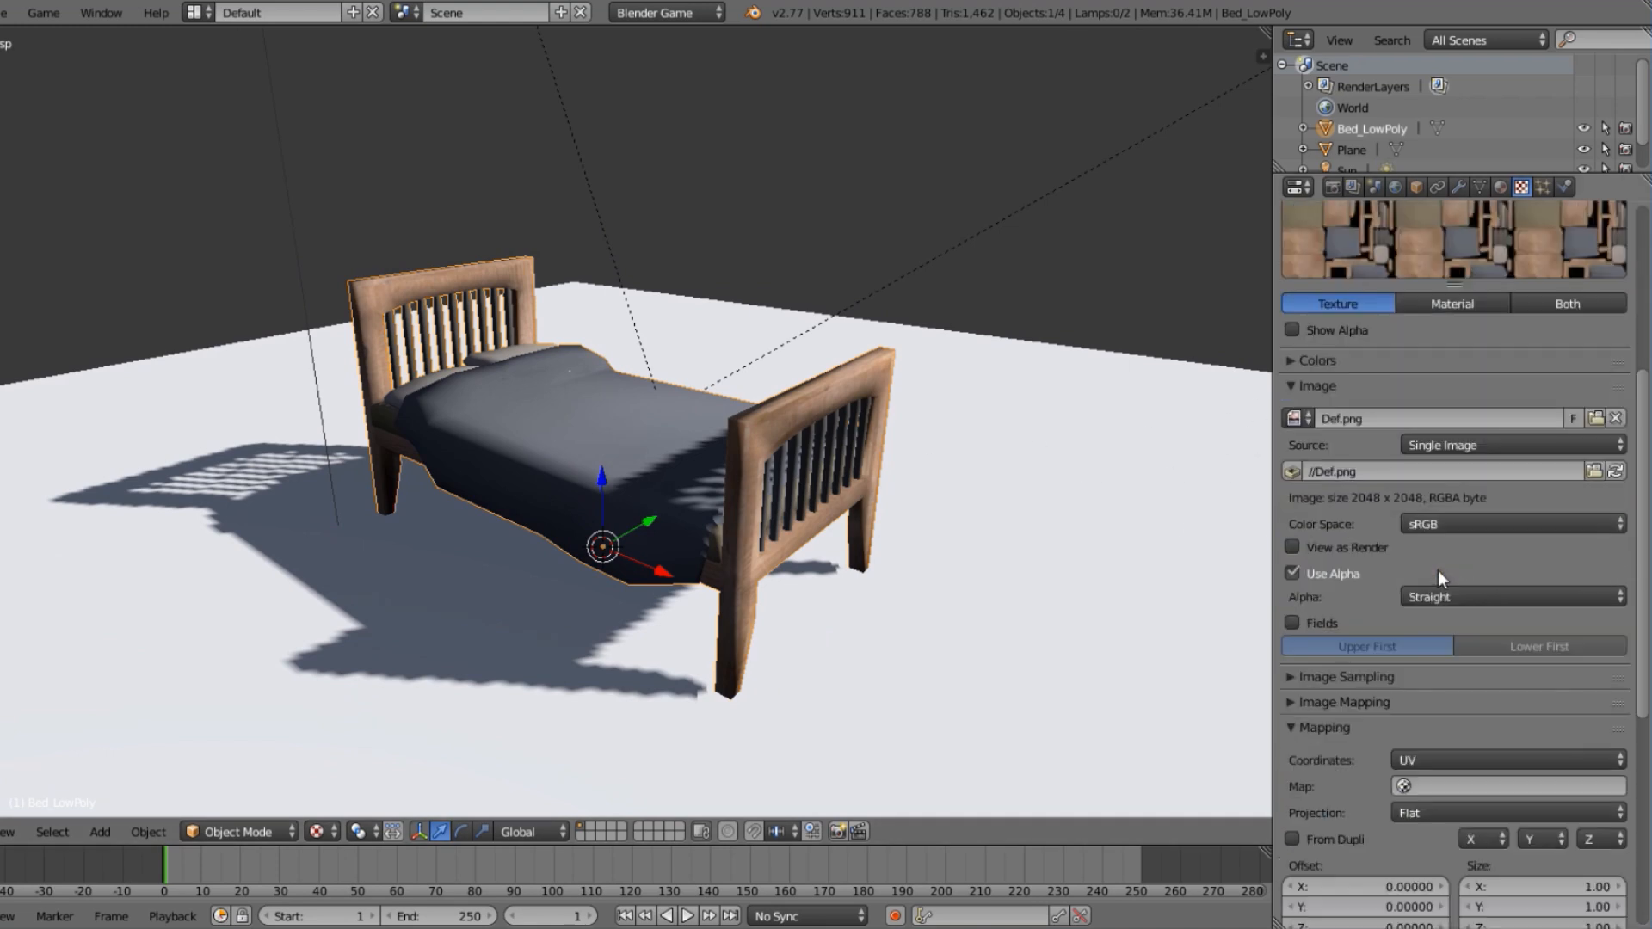
{"action": "scroll", "coordinate": [1437, 570], "scroll_direction": "up", "scroll_amount": 10}
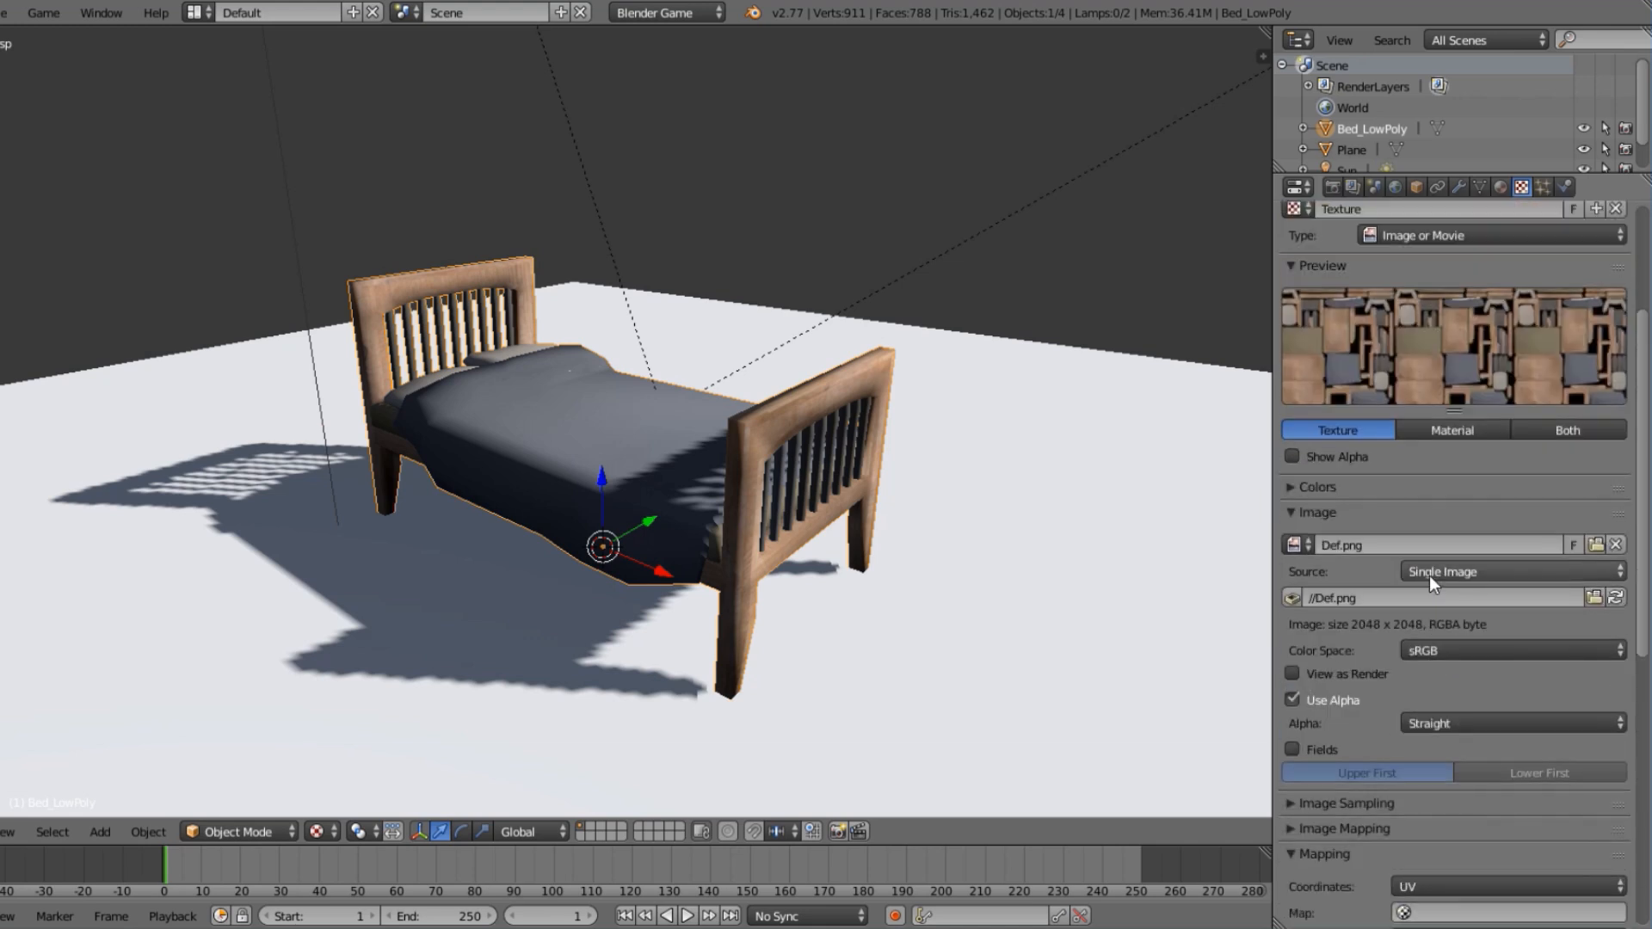
{"action": "scroll", "coordinate": [1359, 438], "scroll_direction": "up", "scroll_amount": 2}
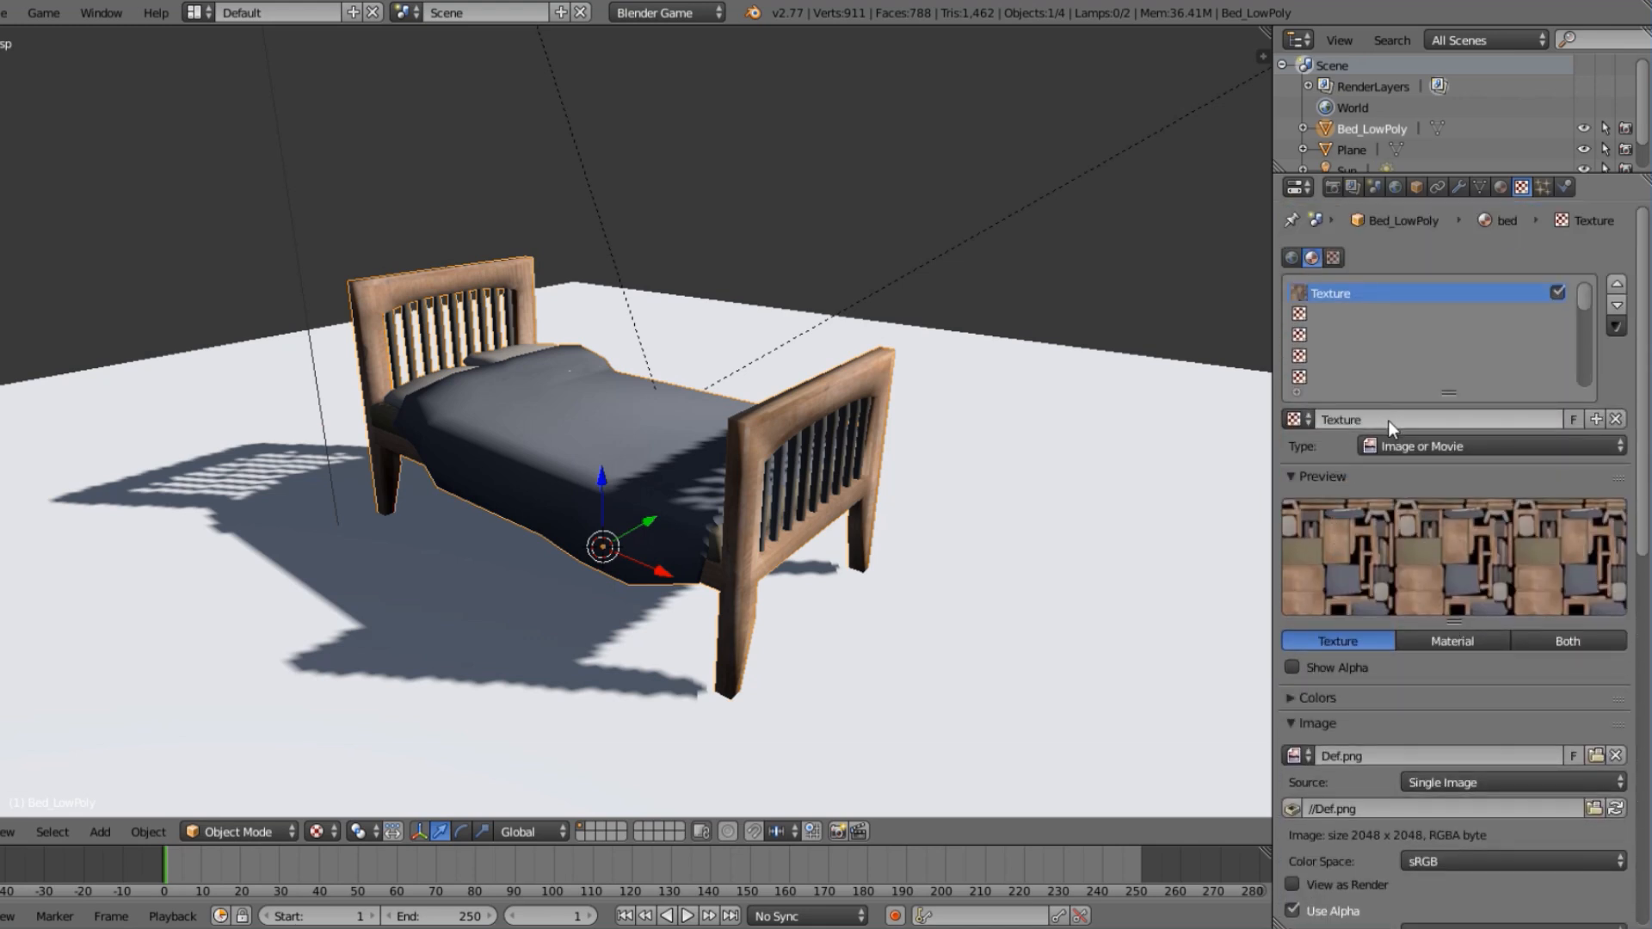
{"action": "left_click", "coordinate": [1390, 419]}
{"action": "type", "text": "Def"}
{"action": "key", "text": "Return"}
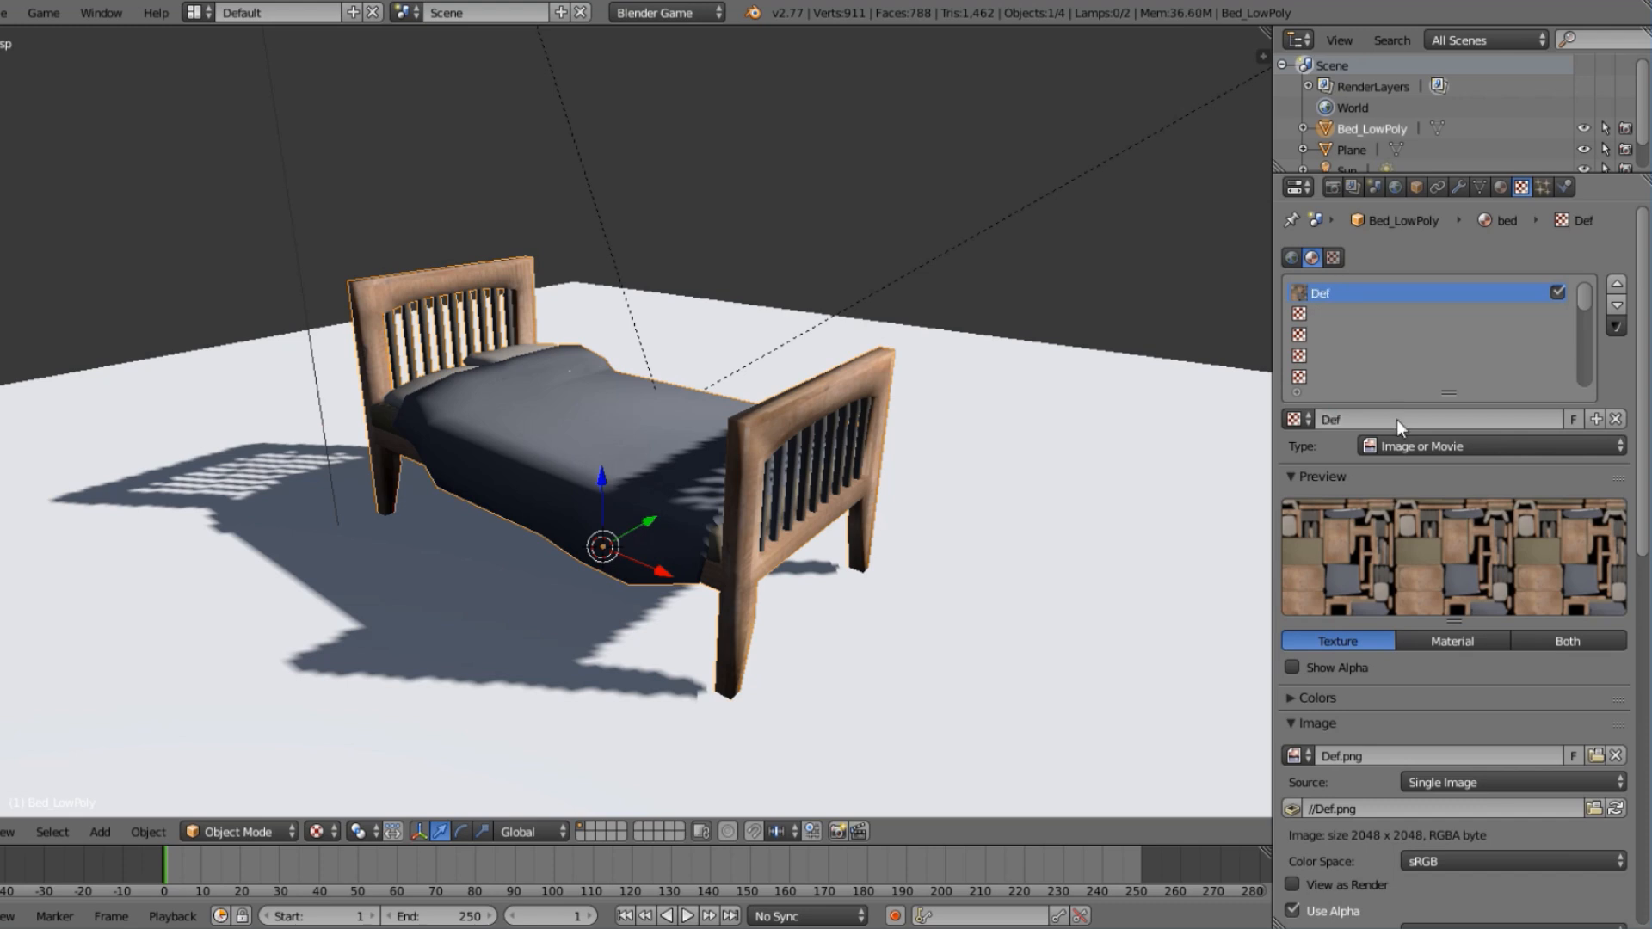
{"action": "scroll", "coordinate": [582, 585], "scroll_direction": "up", "scroll_amount": 2}
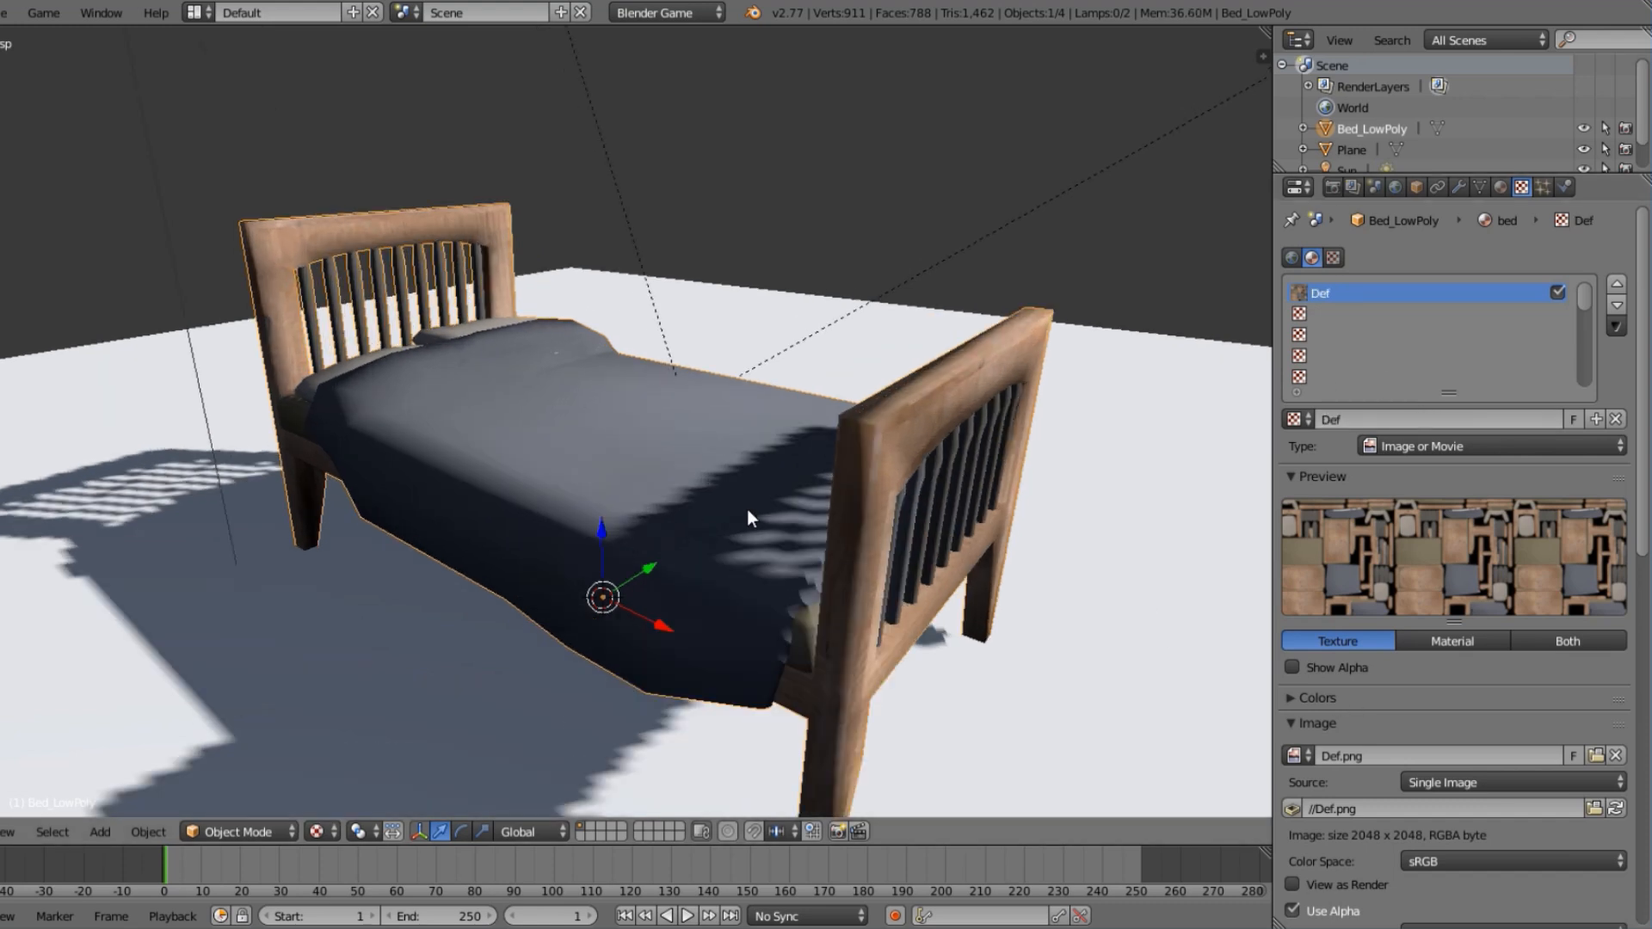
Add a second texture to the bed material in the slot below Def and load Nor.png as its image.
{"action": "scroll", "coordinate": [774, 516], "scroll_direction": "down", "scroll_amount": 2}
{"action": "left_click", "coordinate": [1320, 315]}
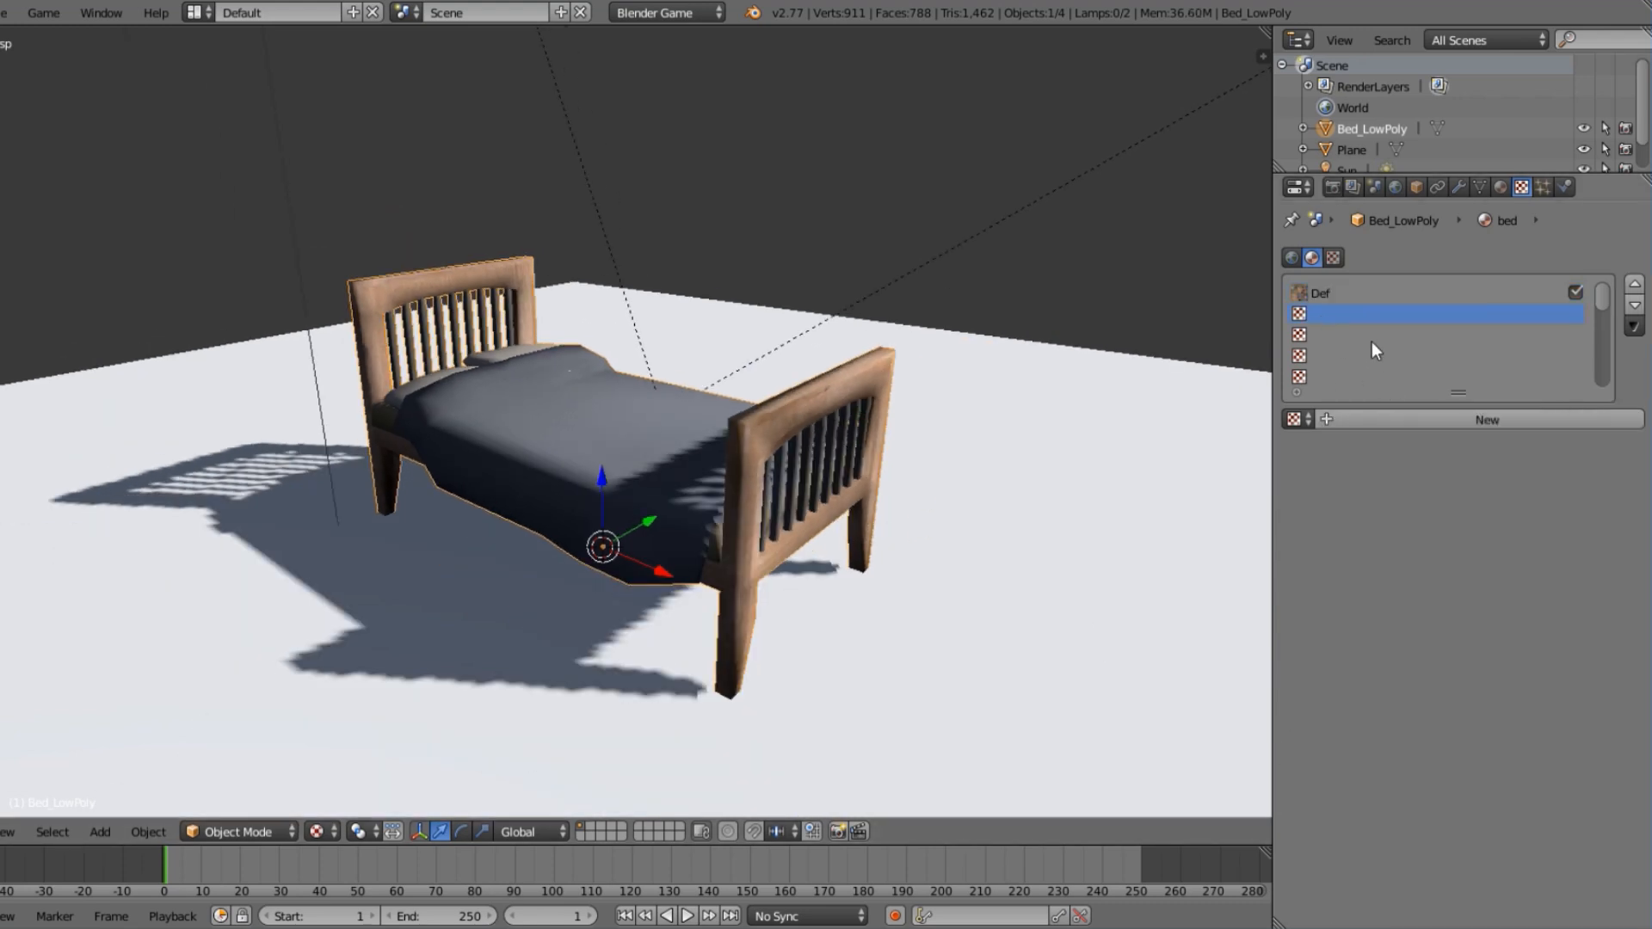
{"action": "left_click", "coordinate": [1467, 419]}
{"action": "left_click", "coordinate": [1555, 750]}
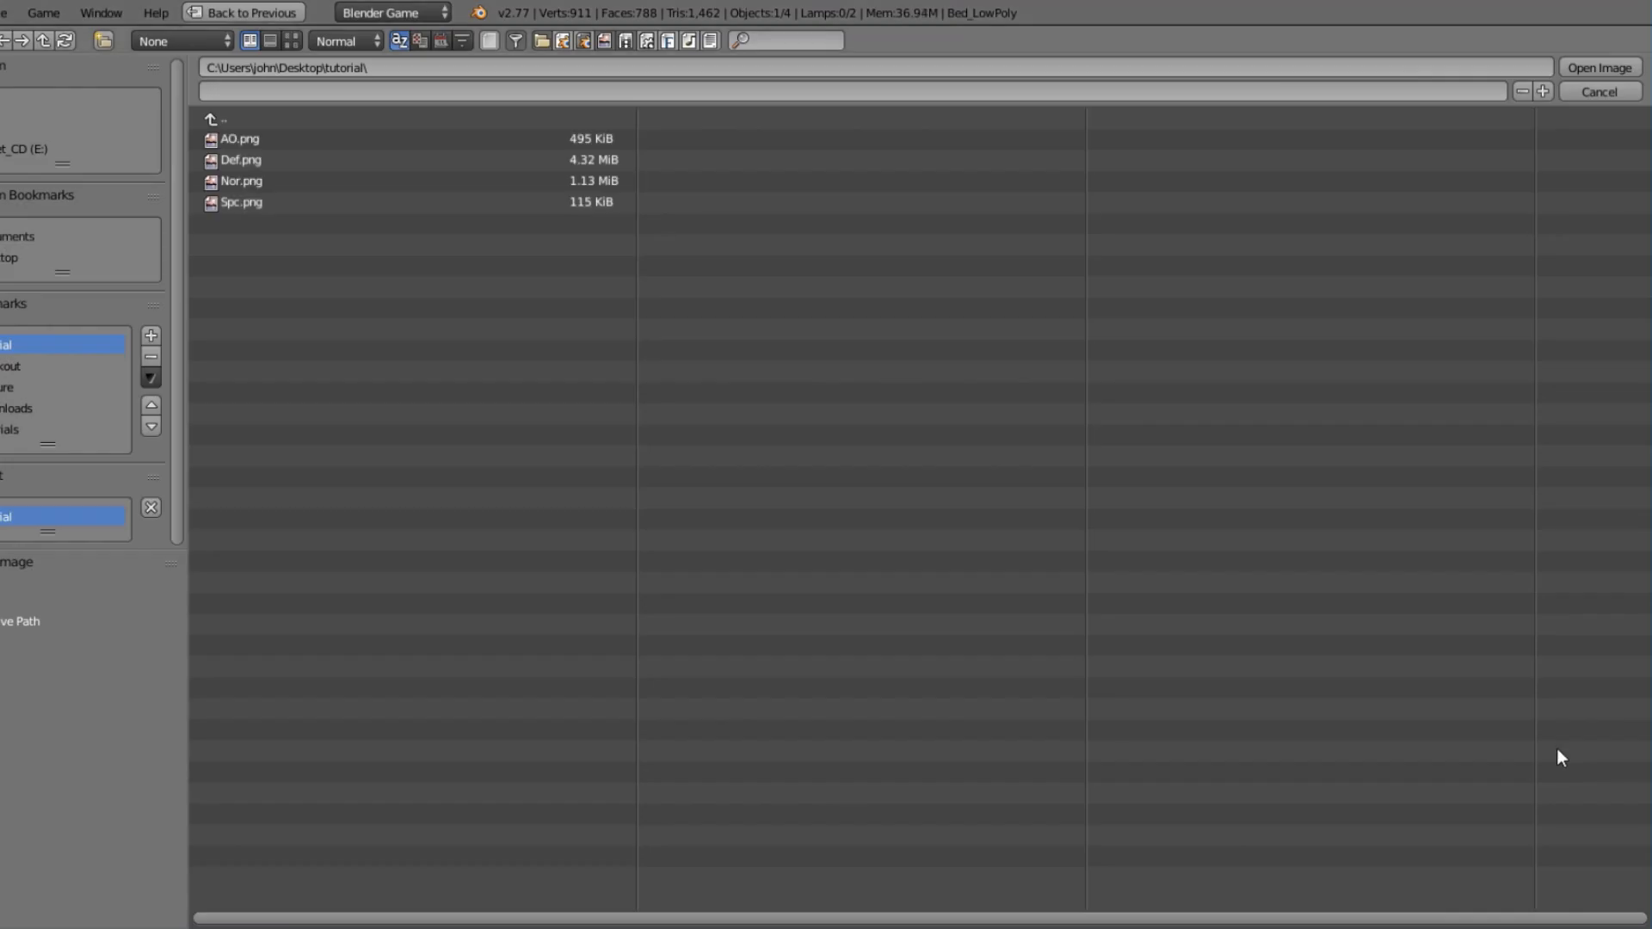
{"action": "left_click", "coordinate": [293, 41]}
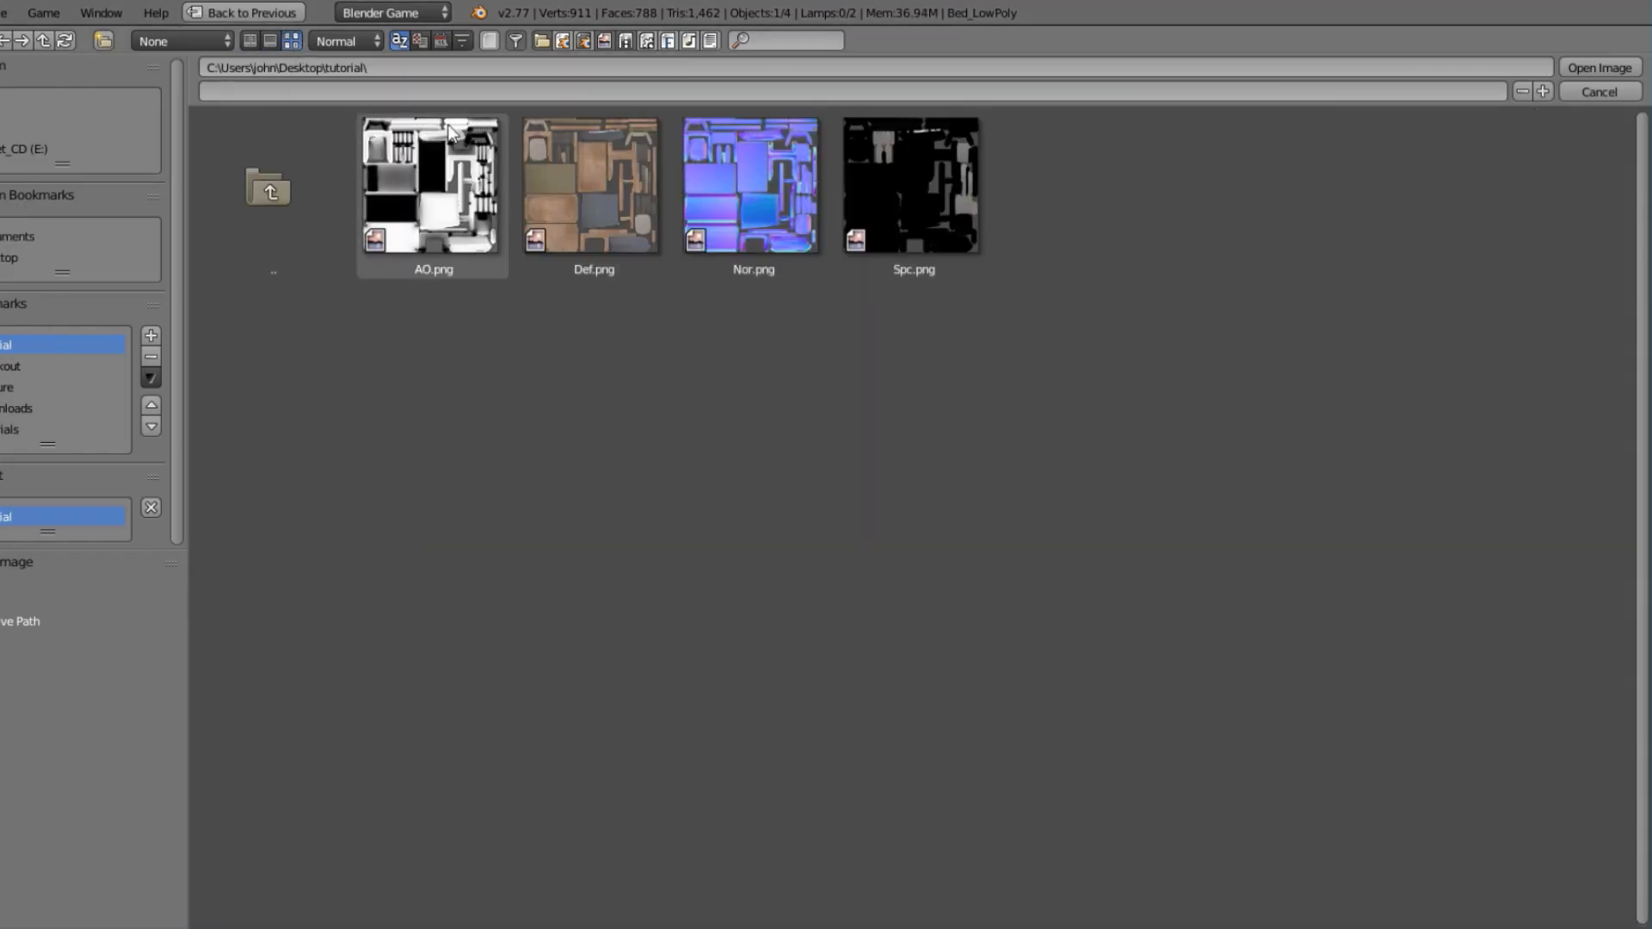
{"action": "left_click", "coordinate": [786, 179]}
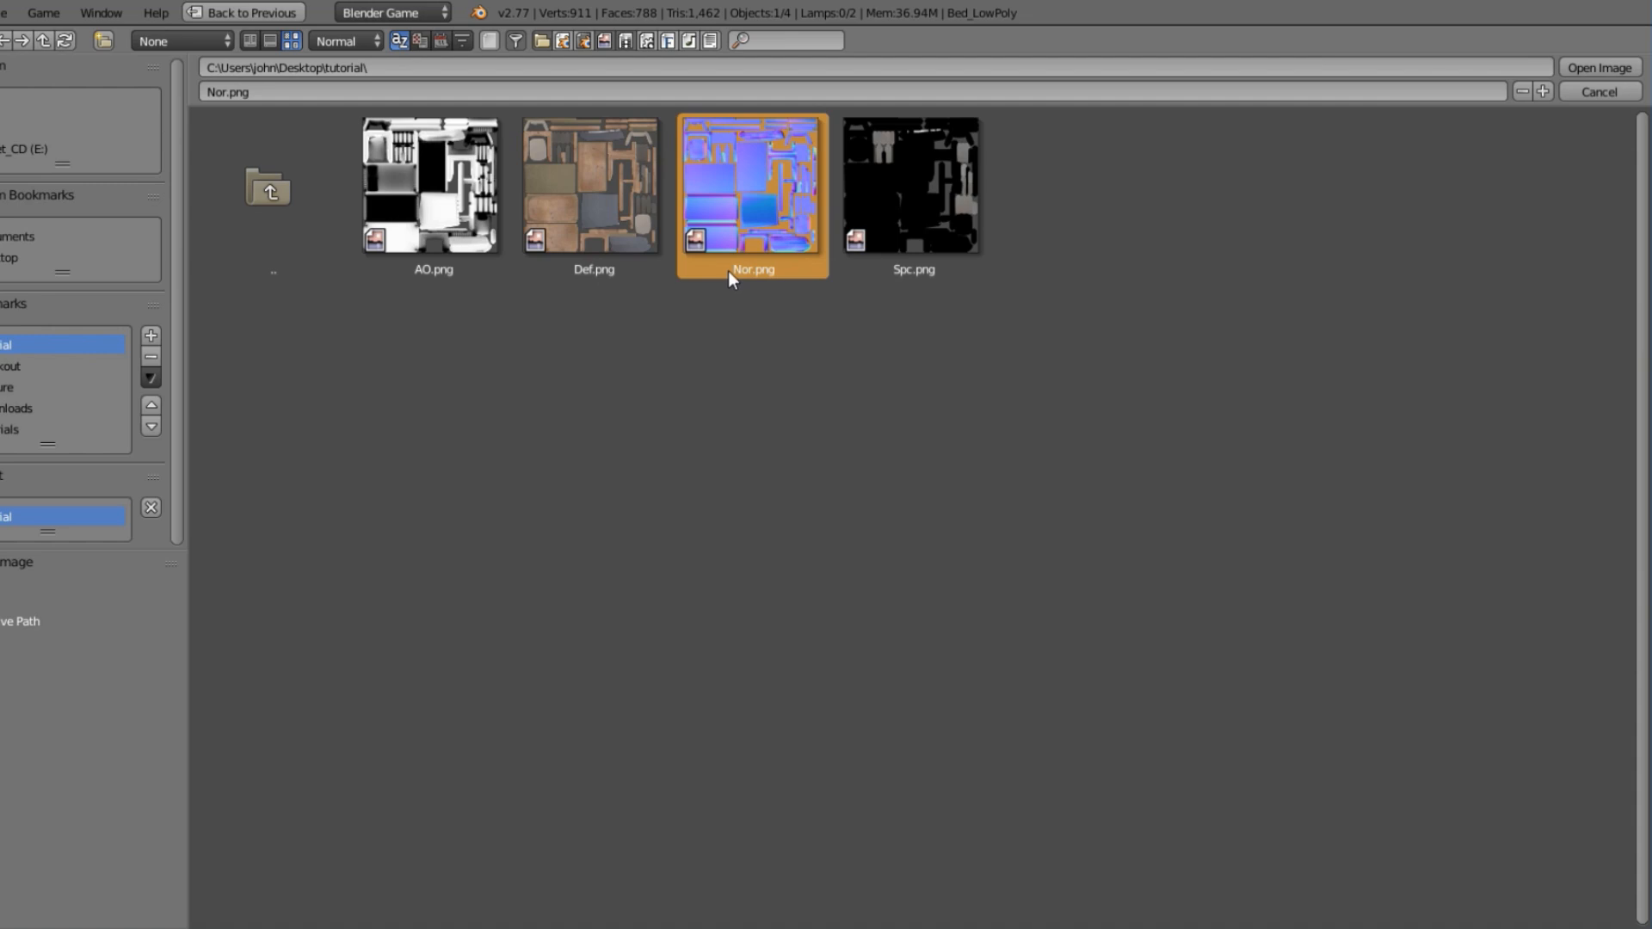
{"action": "left_click", "coordinate": [1612, 67]}
Examine from several angles how the newly loaded Nor.png texture colours the bed's headboard, pillows and blanket.
{"action": "scroll", "coordinate": [644, 489], "scroll_direction": "up", "scroll_amount": 3}
{"action": "scroll", "coordinate": [488, 377], "scroll_direction": "up", "scroll_amount": 3}
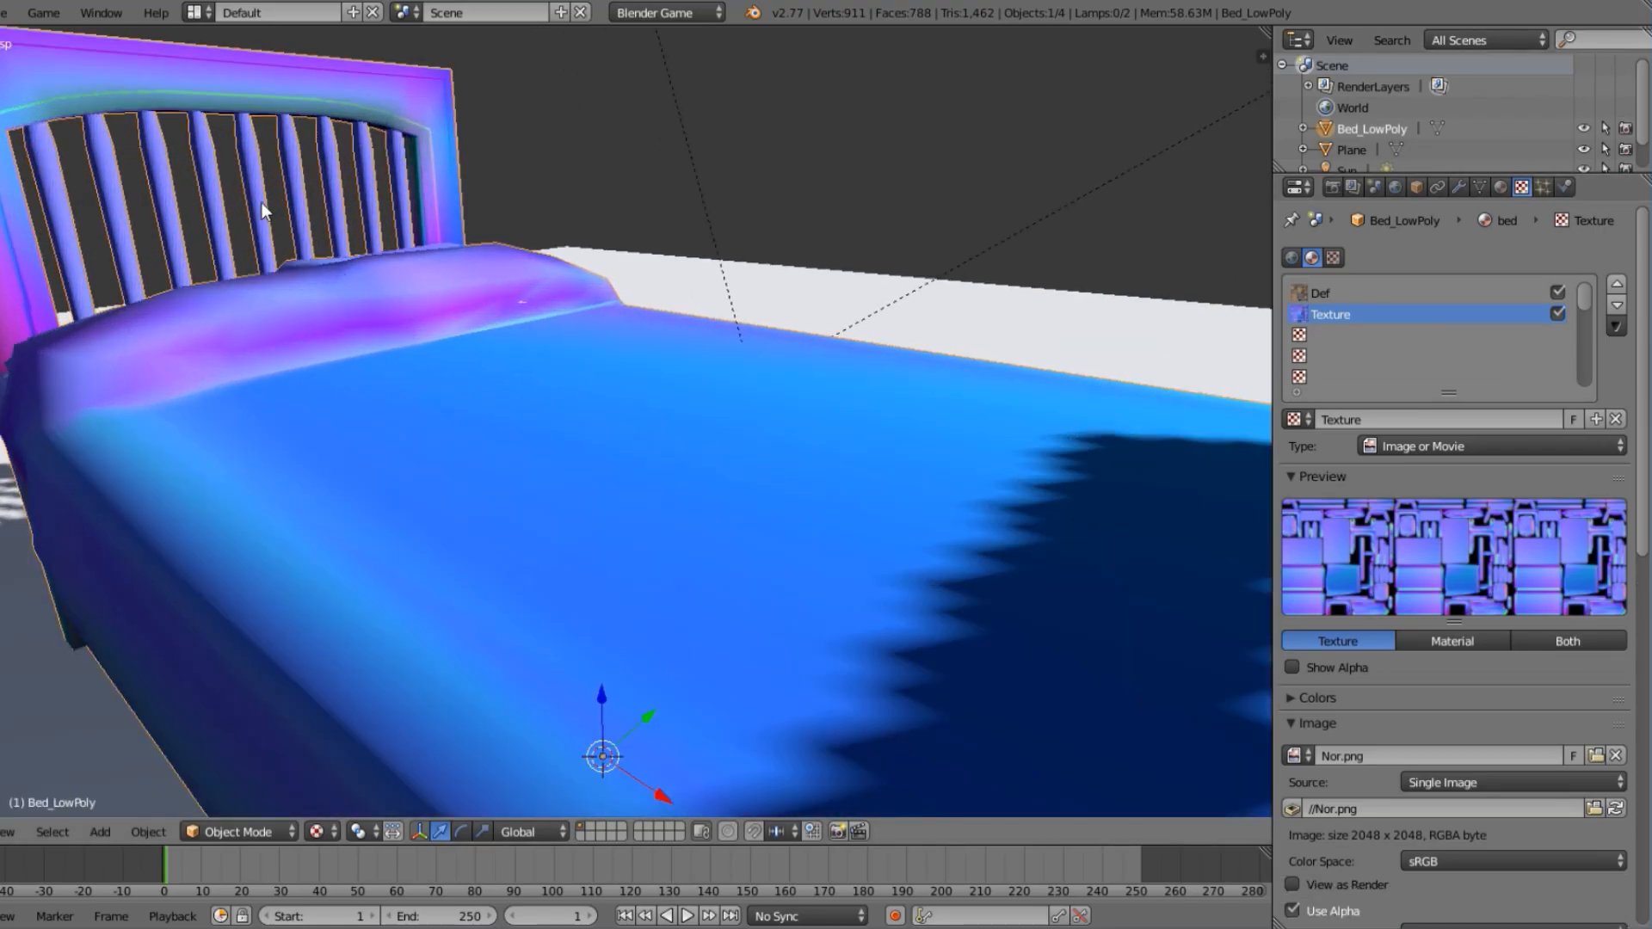
{"action": "middle_click_drag", "start_coordinate": [262, 203], "coordinate": [592, 389], "text": "shift"}
{"action": "scroll", "coordinate": [592, 389], "scroll_direction": "up", "scroll_amount": 1}
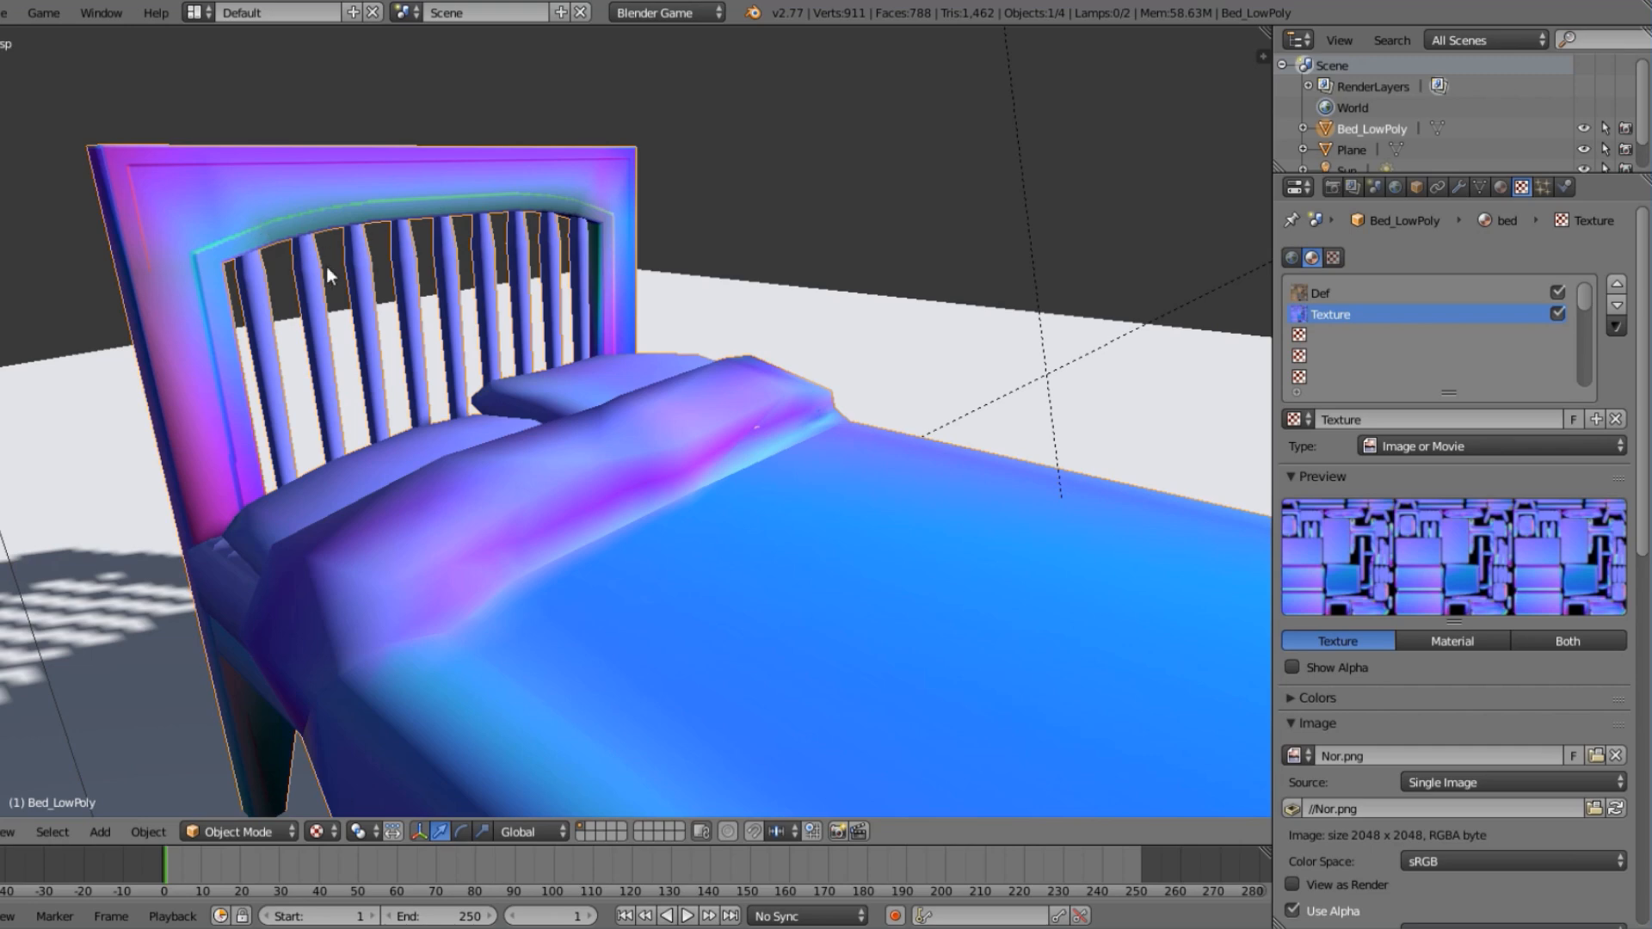
{"action": "scroll", "coordinate": [674, 462], "scroll_direction": "down", "scroll_amount": 4}
{"action": "middle_click_drag", "start_coordinate": [675, 463], "coordinate": [783, 525]}
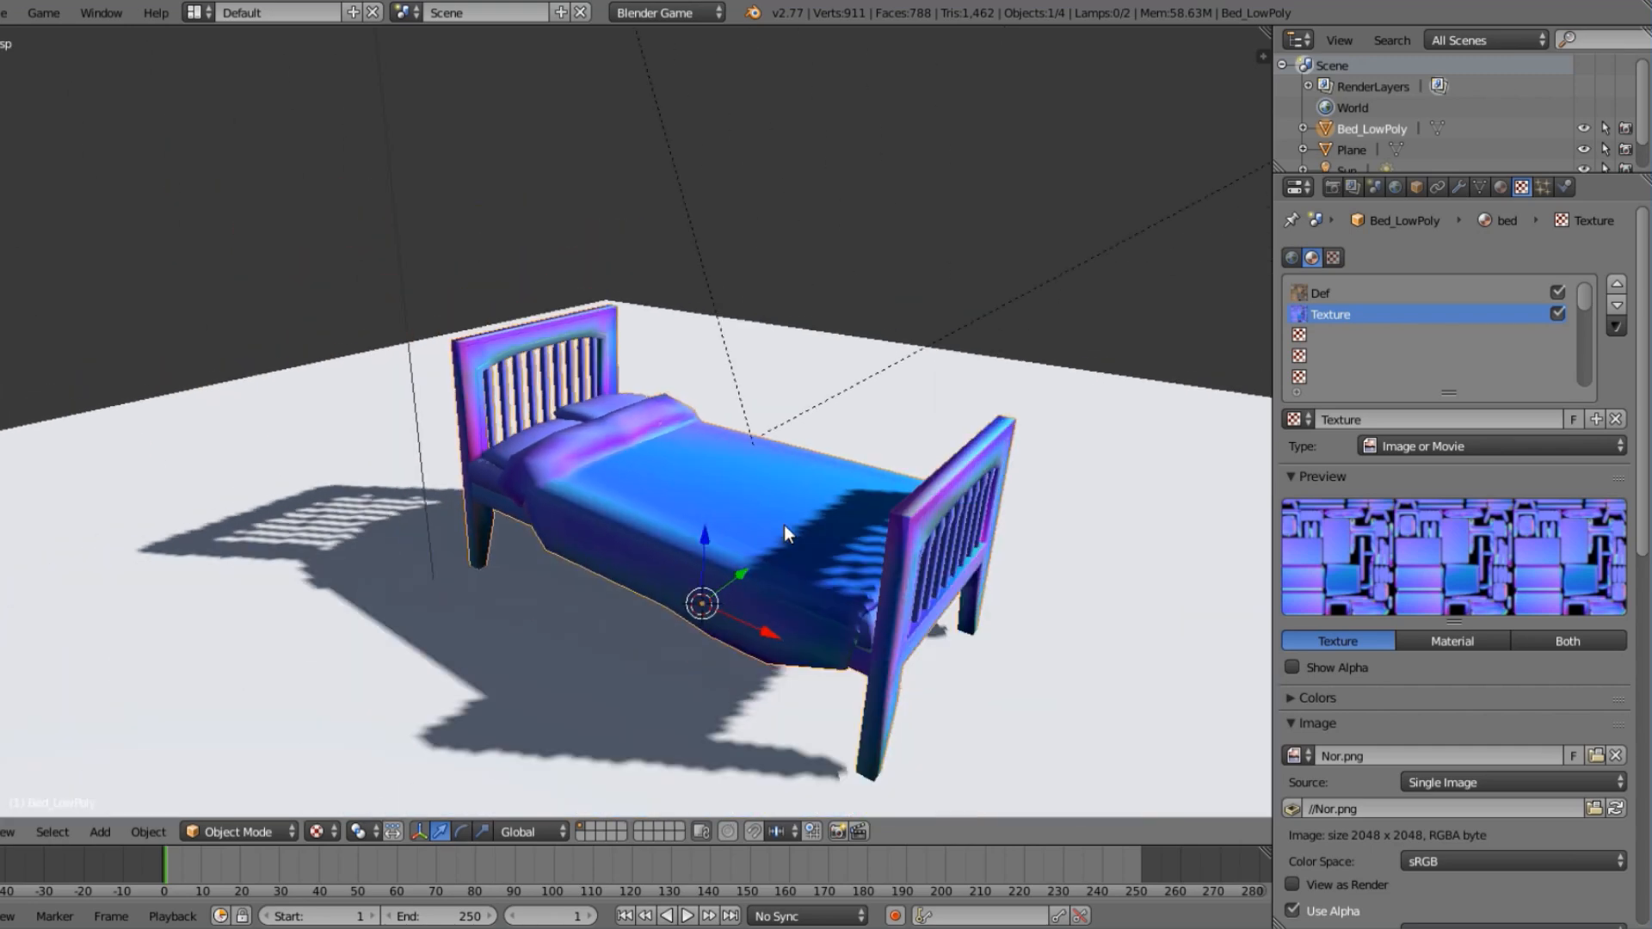
{"action": "middle_click_drag", "start_coordinate": [581, 420], "coordinate": [612, 435]}
{"action": "scroll", "coordinate": [647, 437], "scroll_direction": "up", "scroll_amount": 3}
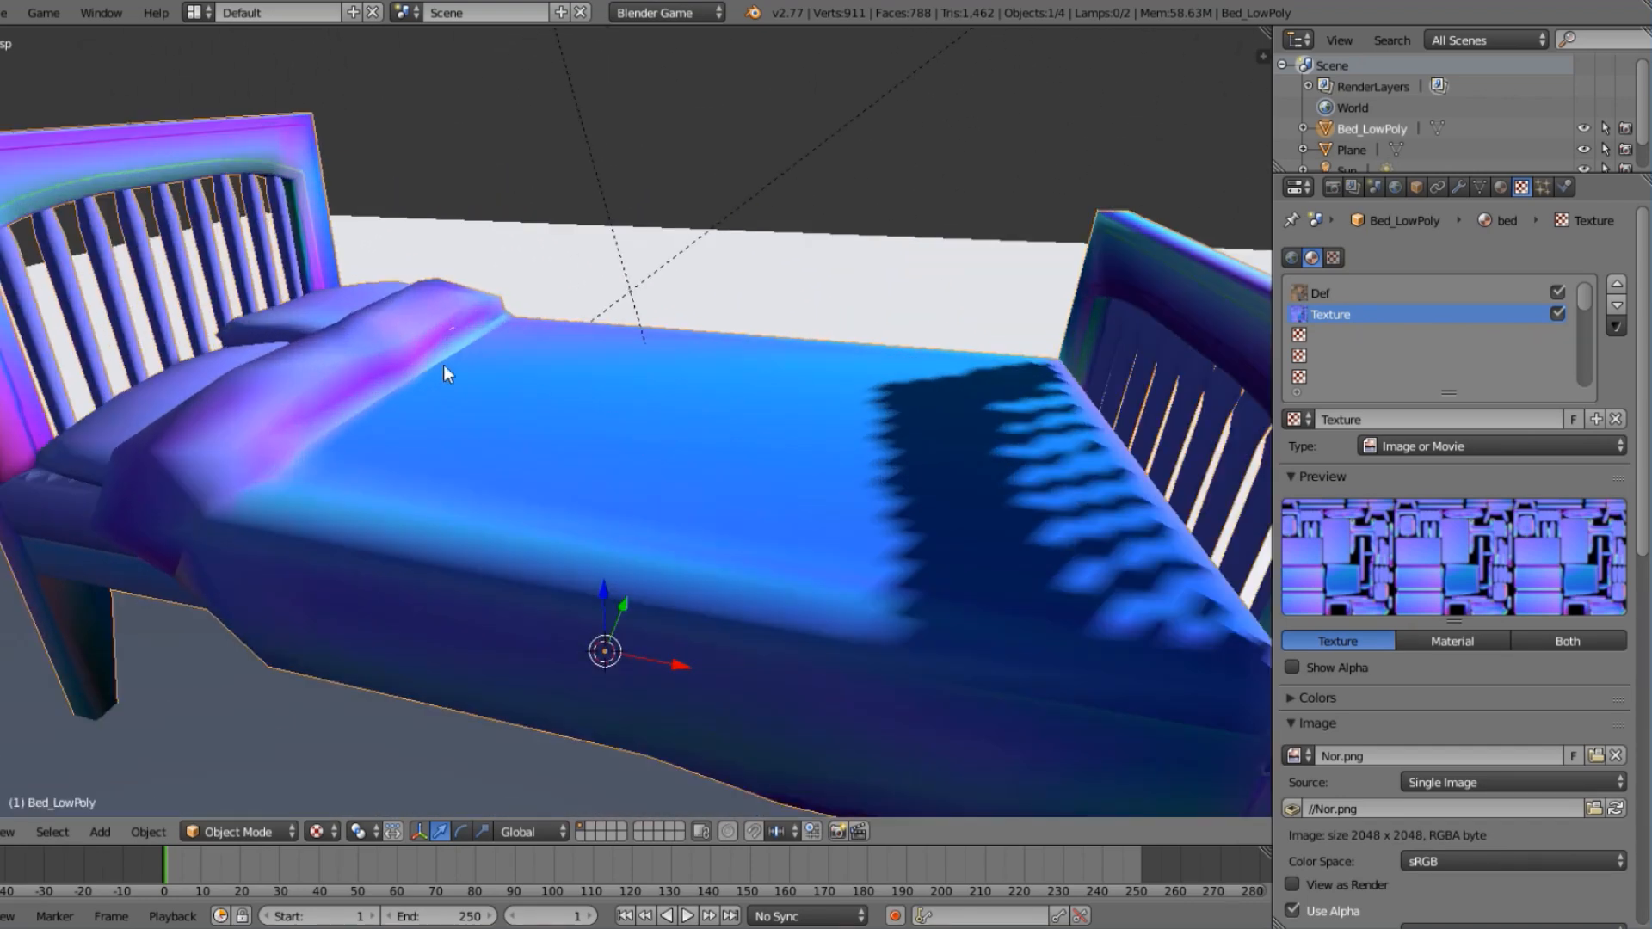
{"action": "scroll", "coordinate": [592, 467], "scroll_direction": "down", "scroll_amount": 4}
{"action": "middle_click_drag", "start_coordinate": [609, 465], "coordinate": [612, 446]}
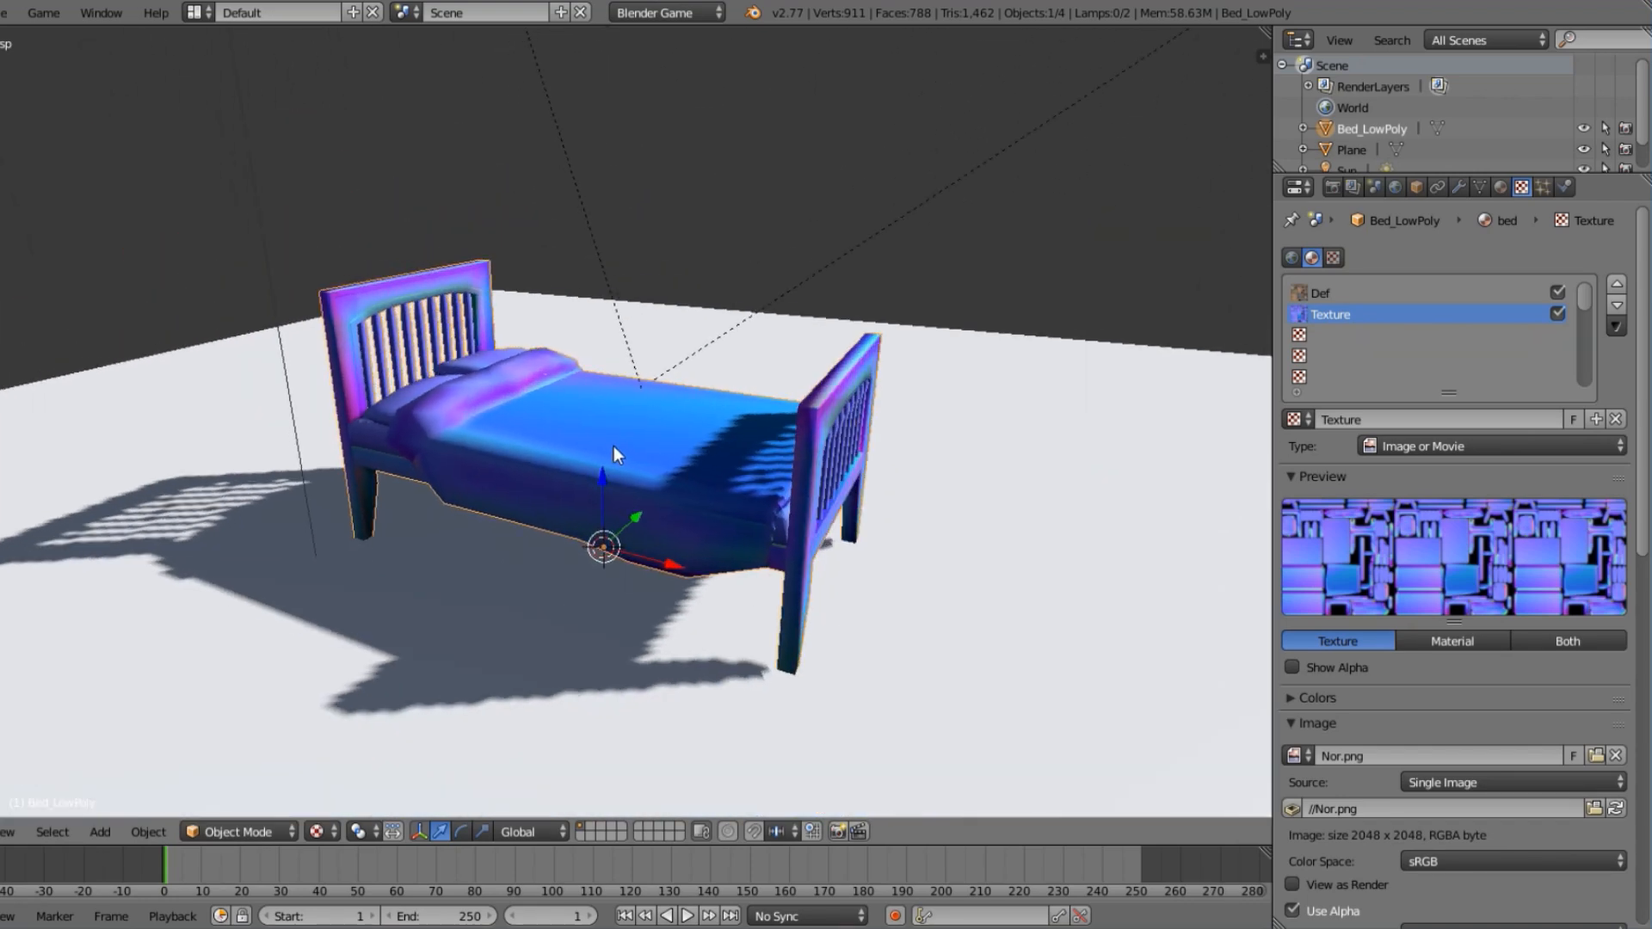
{"action": "scroll", "coordinate": [597, 426], "scroll_direction": "up", "scroll_amount": 2}
{"action": "scroll", "coordinate": [596, 426], "scroll_direction": "up", "scroll_amount": 1}
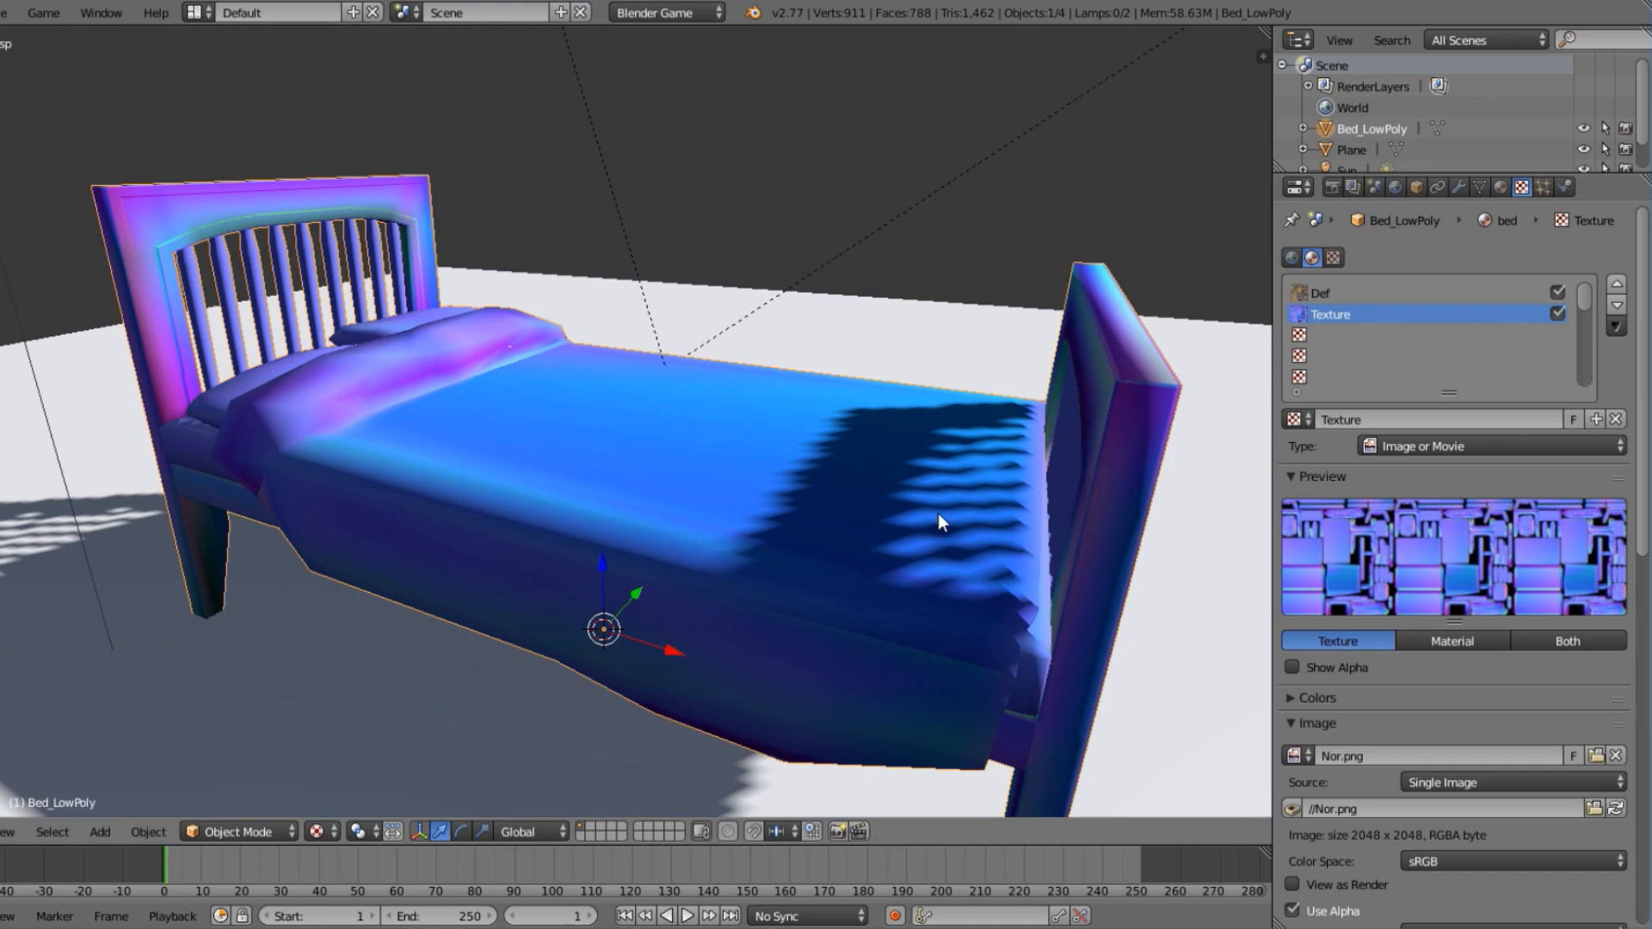
Turn off the Nor.png texture's diffuse Color influence and enable its Normal geometry influence at 1.000.
{"action": "scroll", "coordinate": [1390, 591], "scroll_direction": "down", "scroll_amount": 15}
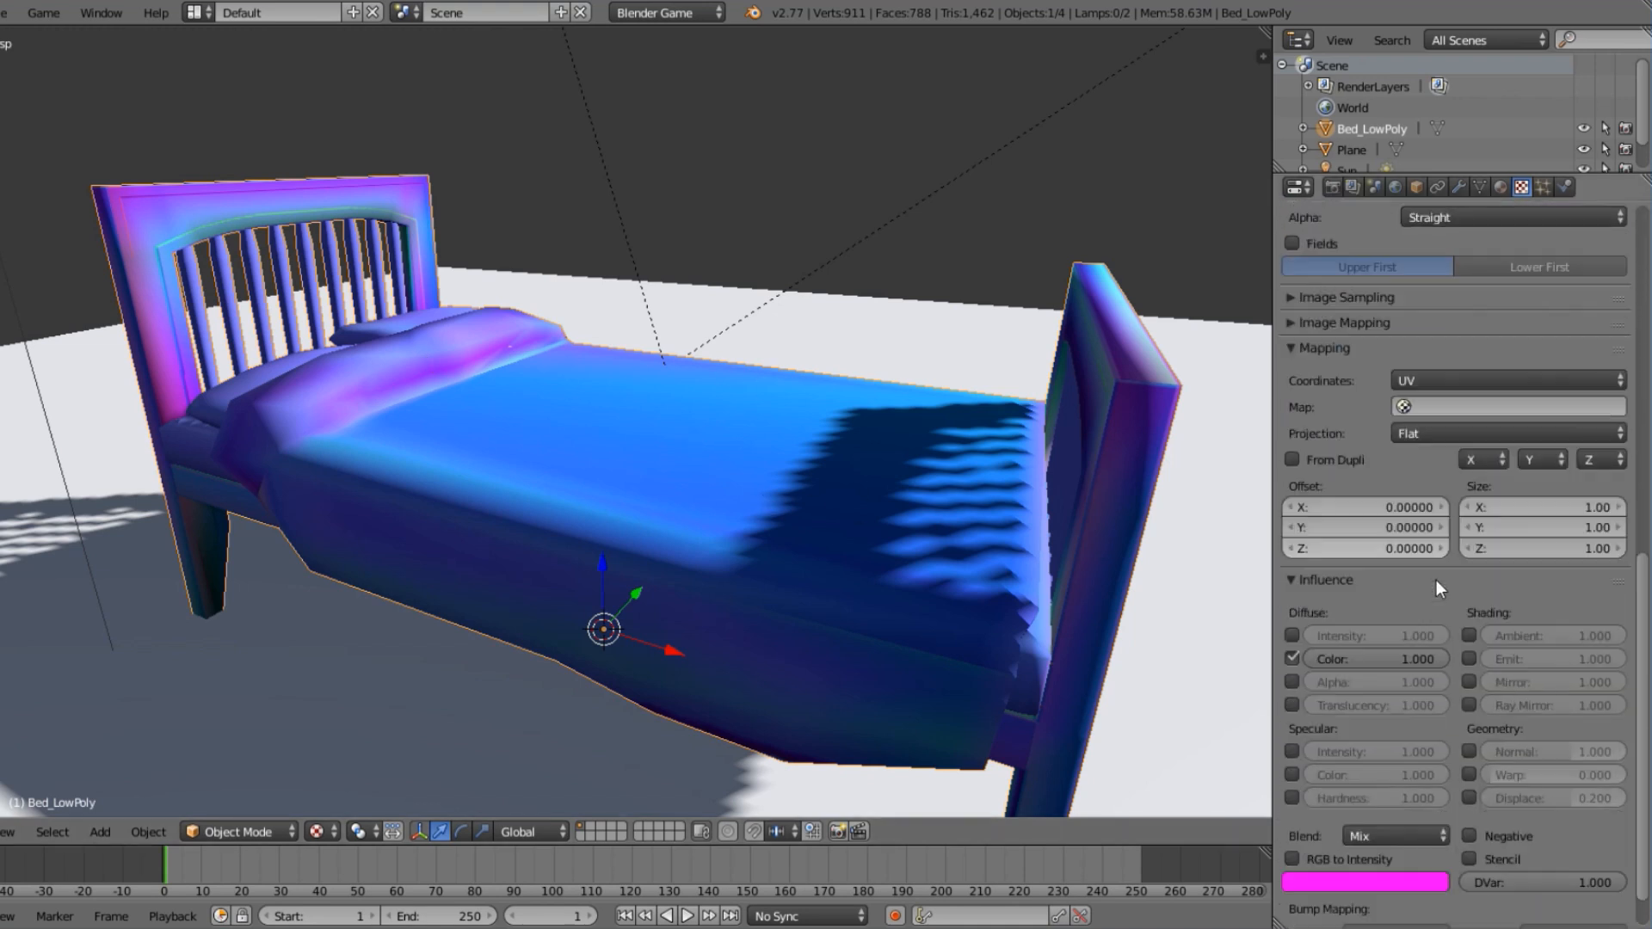
{"action": "left_click", "coordinate": [1292, 658]}
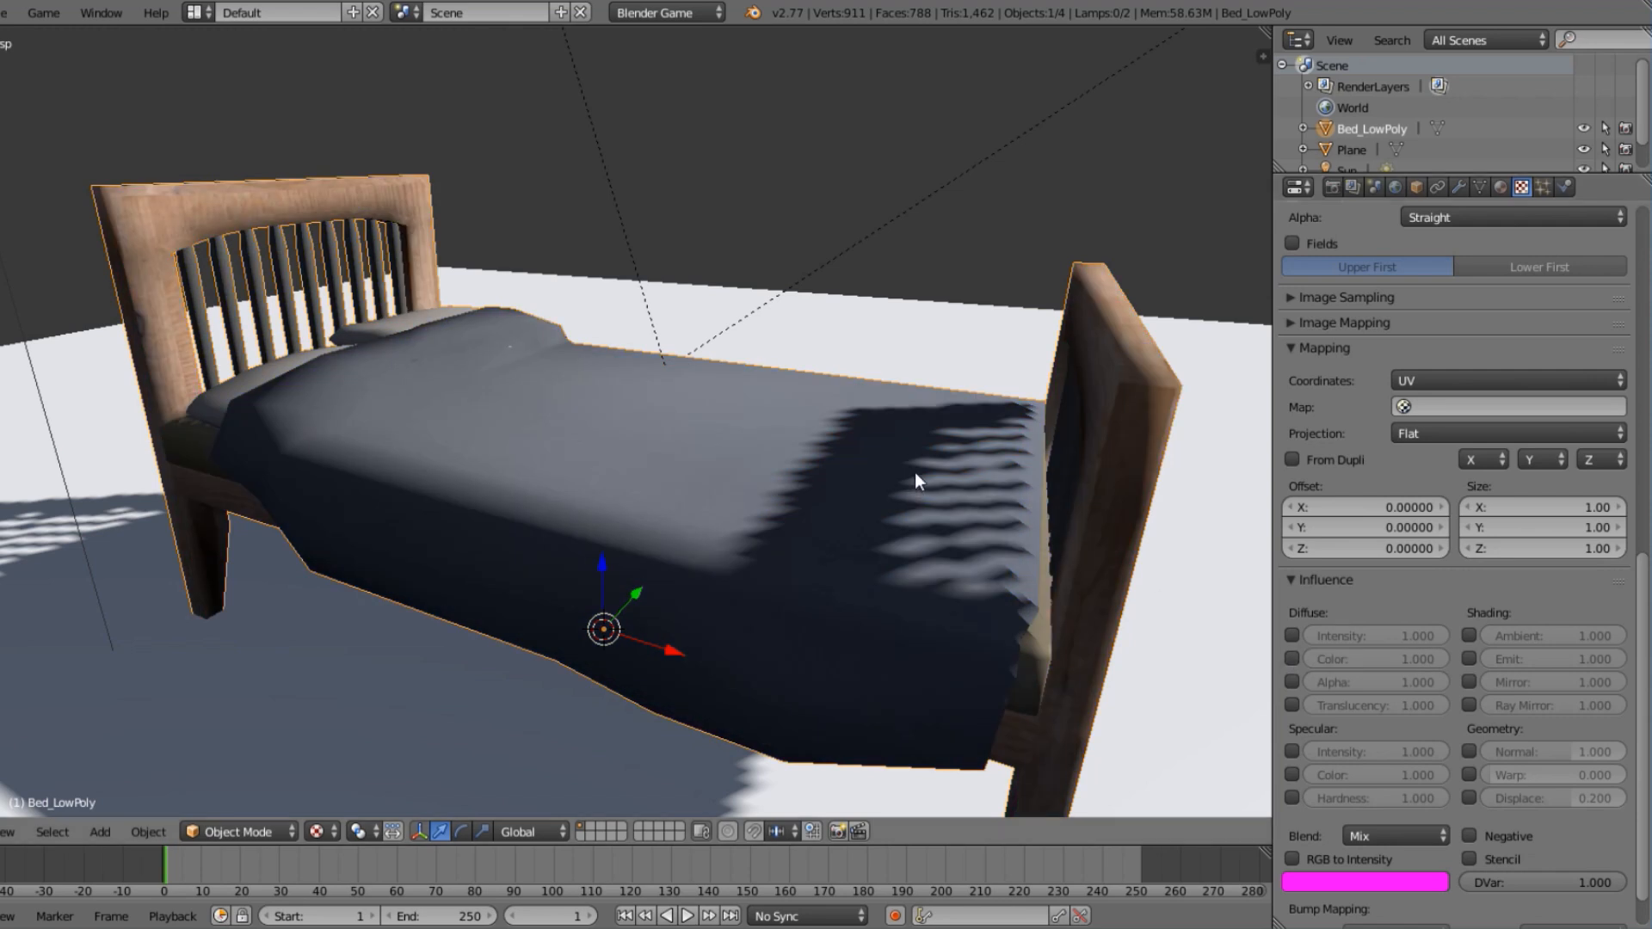
{"action": "left_click", "coordinate": [1469, 751]}
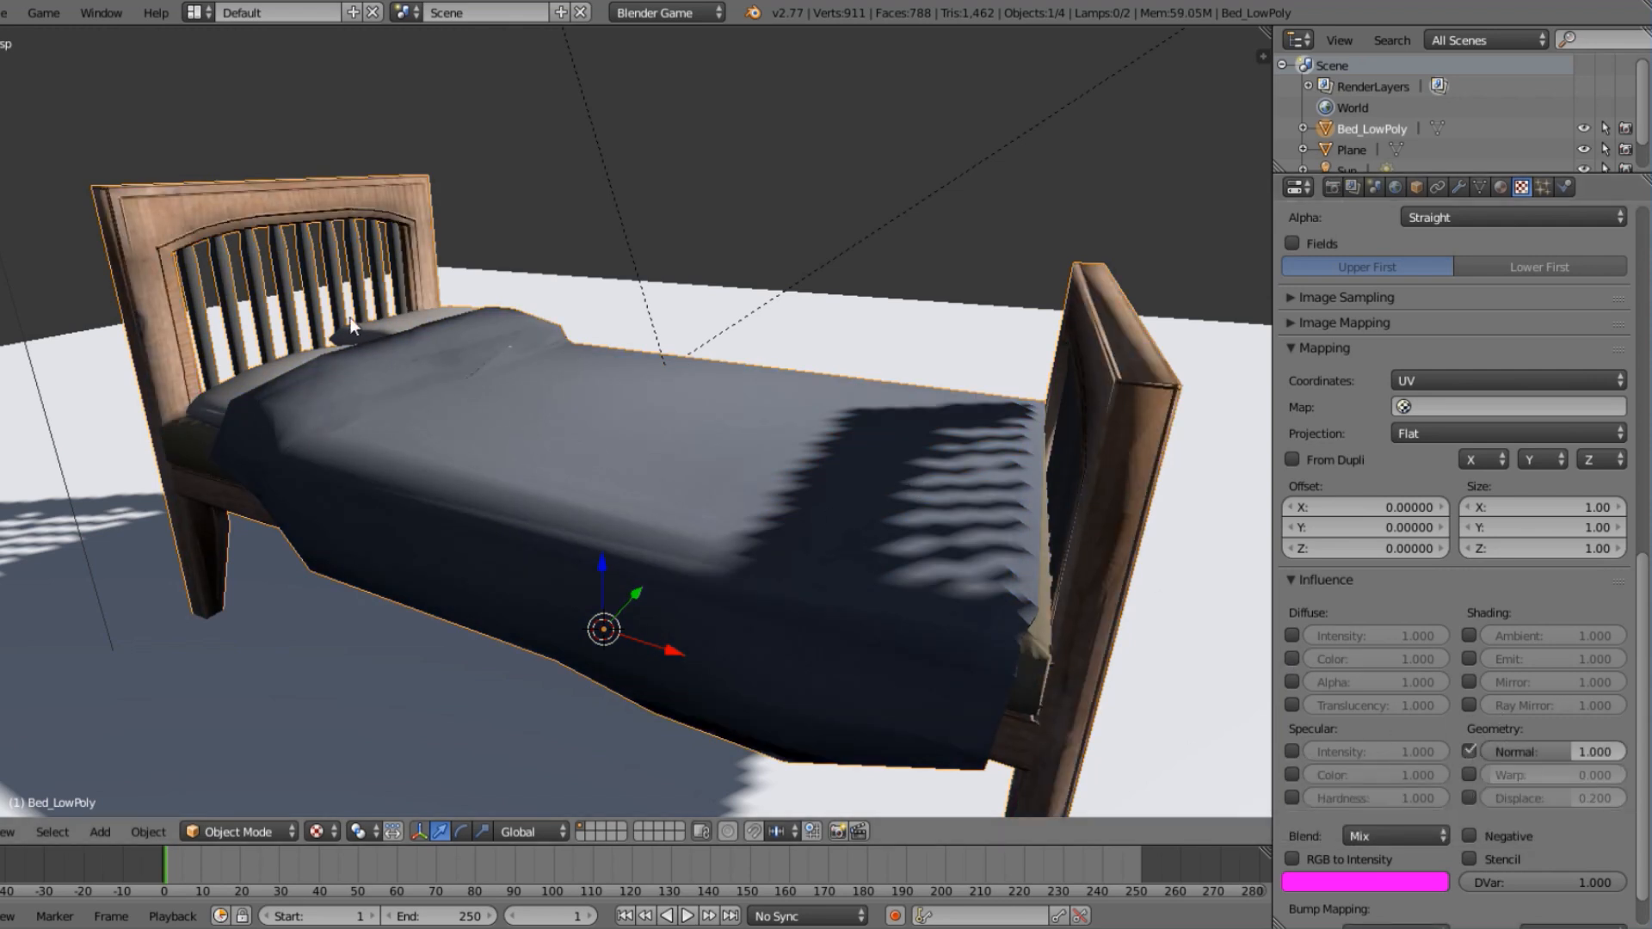
Examine the bump detail on the headboard, pillows, blanket and footboard up close.
{"action": "middle_click_drag", "start_coordinate": [260, 281], "coordinate": [297, 294]}
{"action": "middle_click_drag", "start_coordinate": [297, 294], "coordinate": [555, 410], "text": "shift"}
{"action": "scroll", "coordinate": [601, 494], "scroll_direction": "up", "scroll_amount": 6}
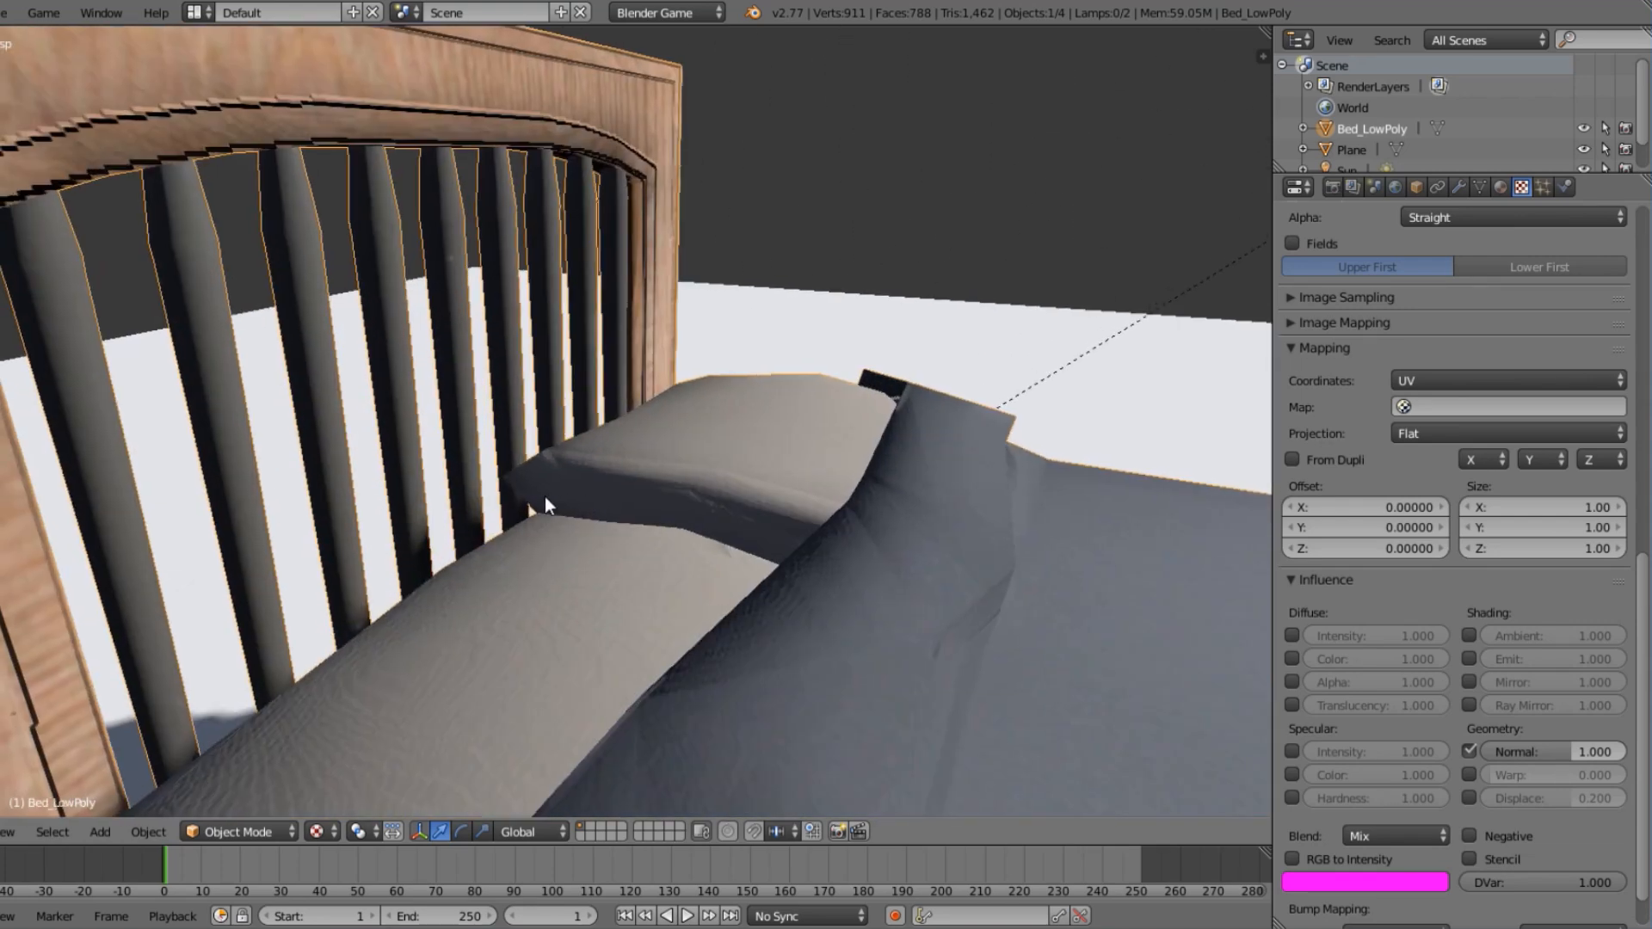
{"action": "middle_click_drag", "start_coordinate": [545, 497], "coordinate": [676, 645]}
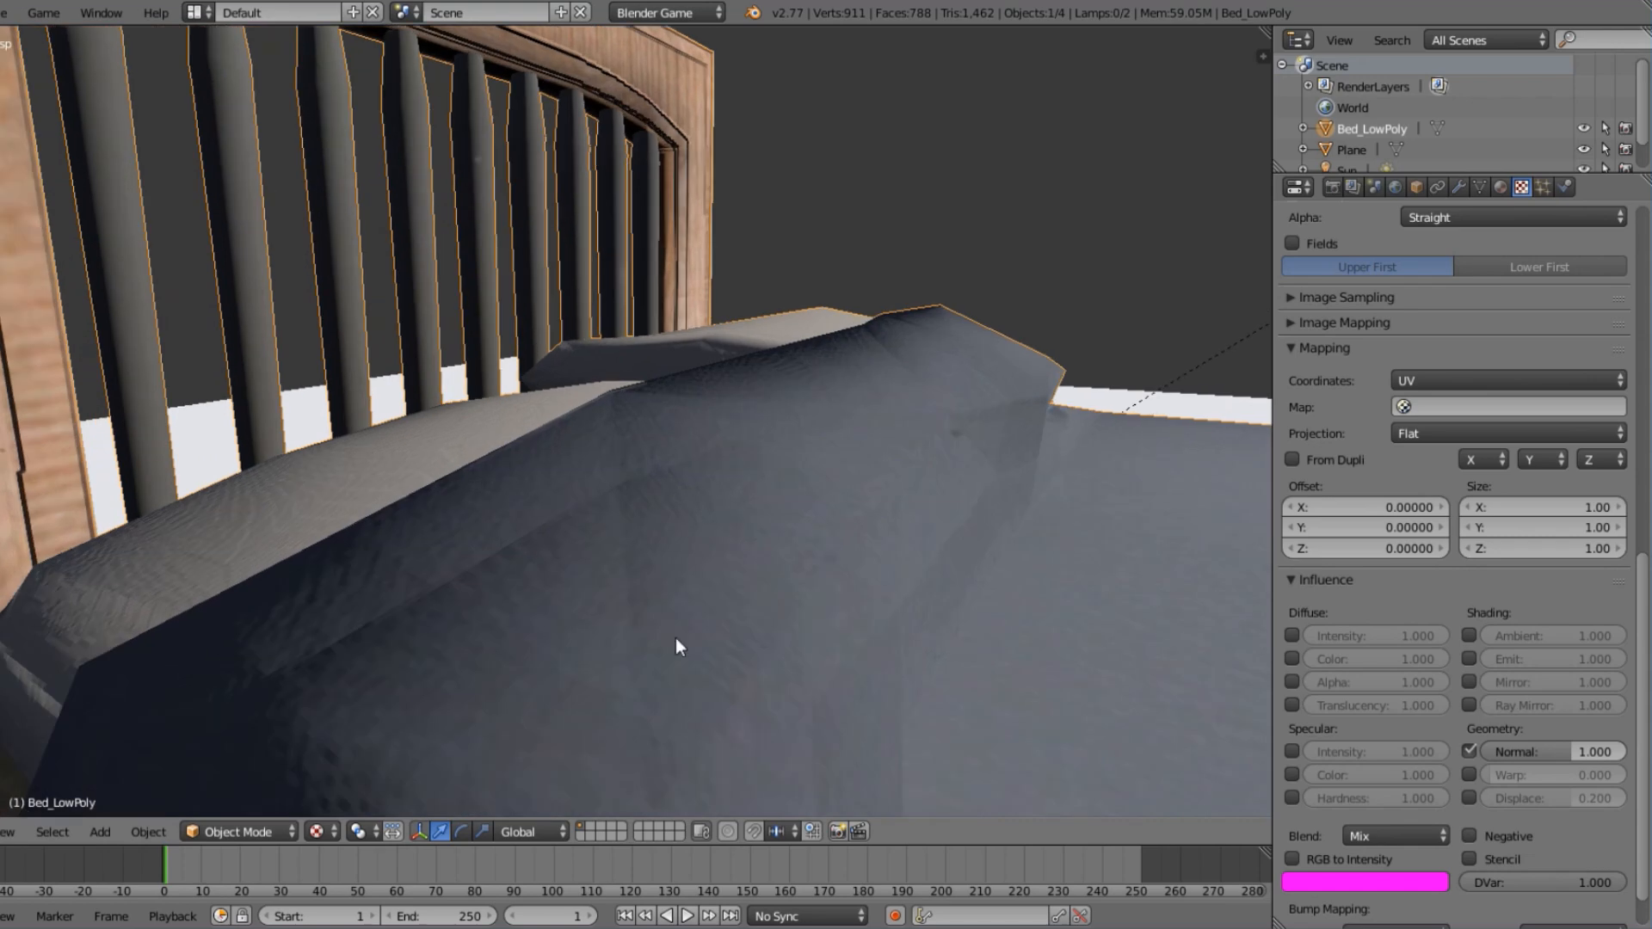
{"action": "middle_click_drag", "start_coordinate": [672, 526], "coordinate": [414, 273]}
{"action": "middle_click_drag", "start_coordinate": [480, 327], "coordinate": [693, 581]}
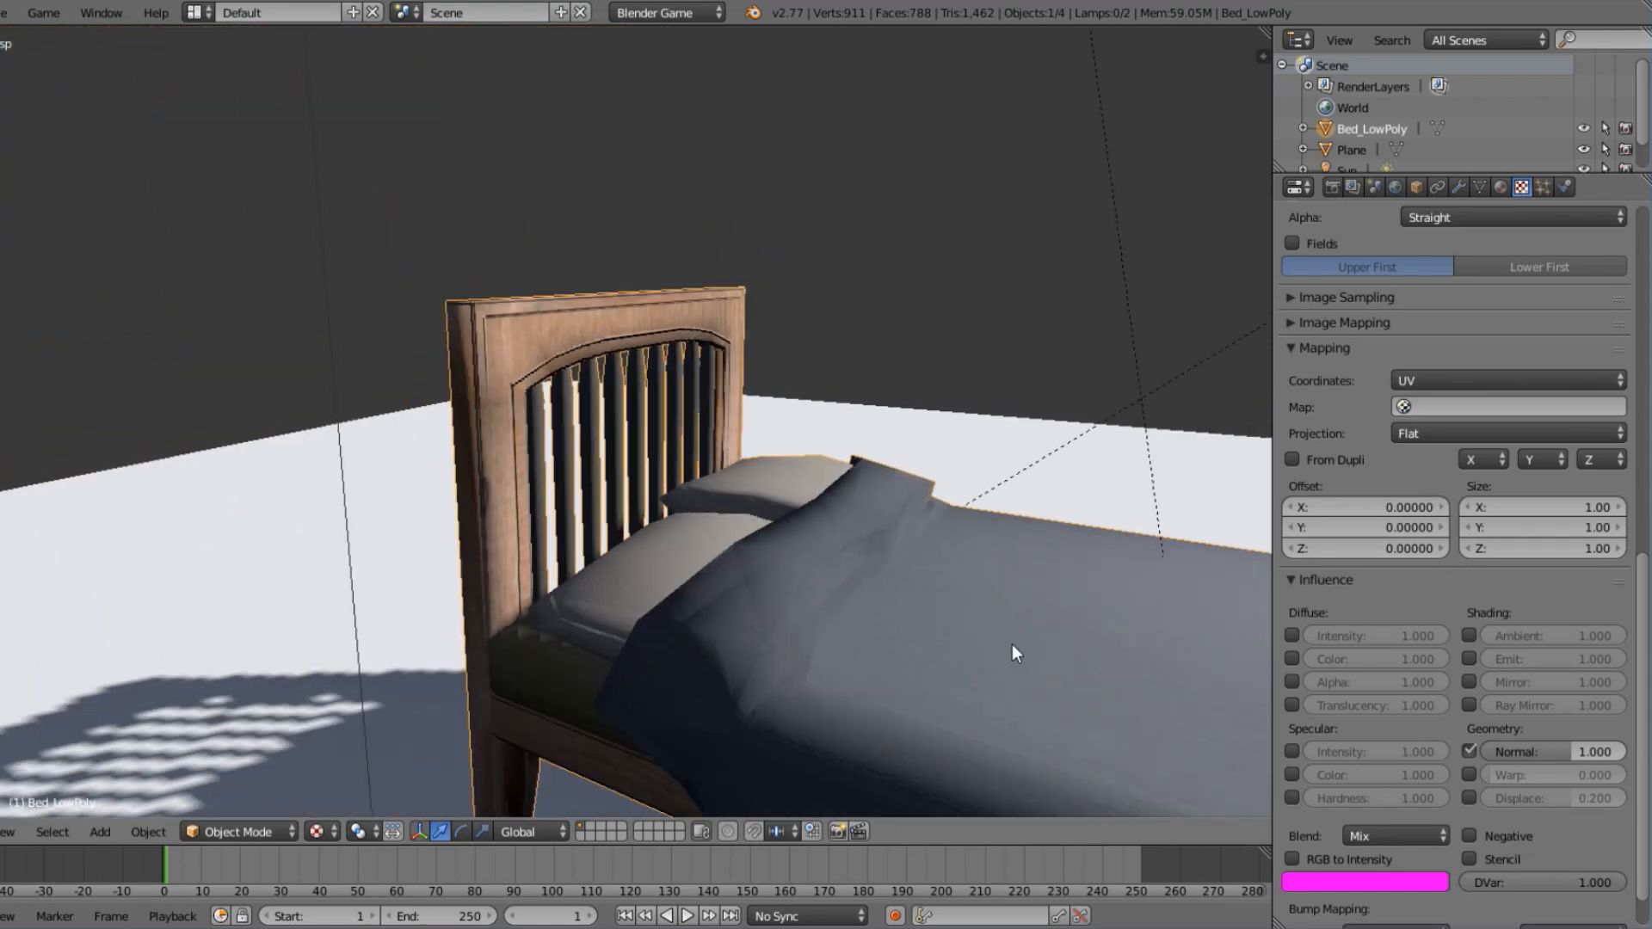
{"action": "middle_click_drag", "start_coordinate": [1012, 652], "coordinate": [774, 496]}
{"action": "middle_click_drag", "start_coordinate": [1058, 562], "coordinate": [1026, 578]}
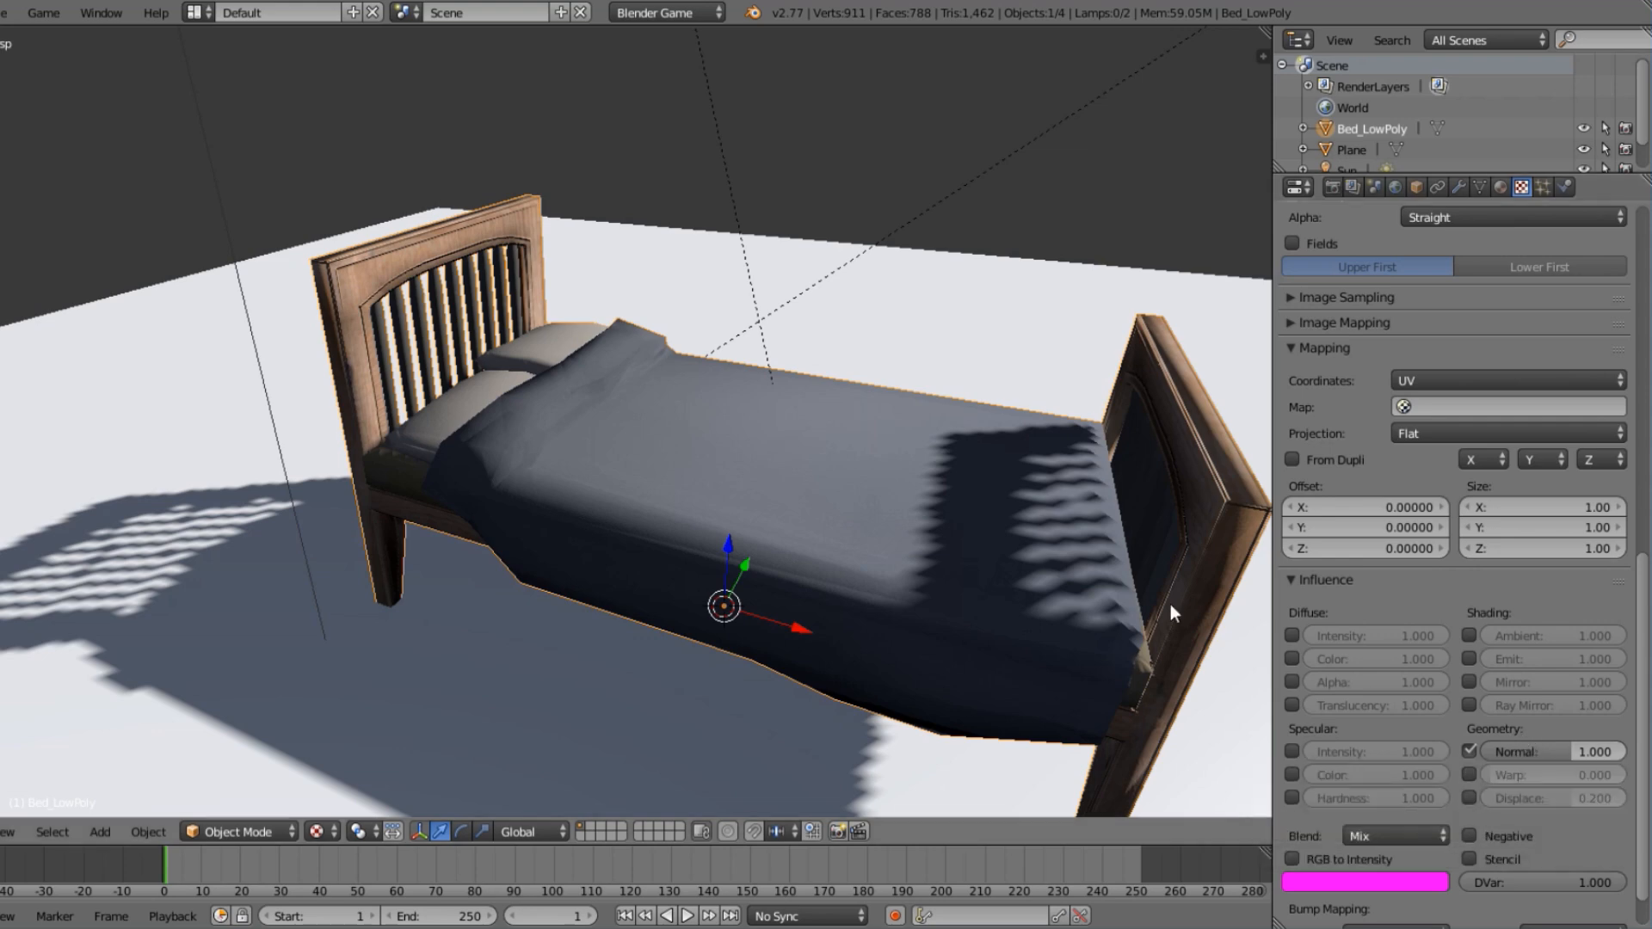
{"action": "scroll", "coordinate": [745, 482], "scroll_direction": "up", "scroll_amount": 4}
{"action": "middle_click_drag", "start_coordinate": [745, 482], "coordinate": [468, 452]}
{"action": "scroll", "coordinate": [482, 456], "scroll_direction": "up", "scroll_amount": 1}
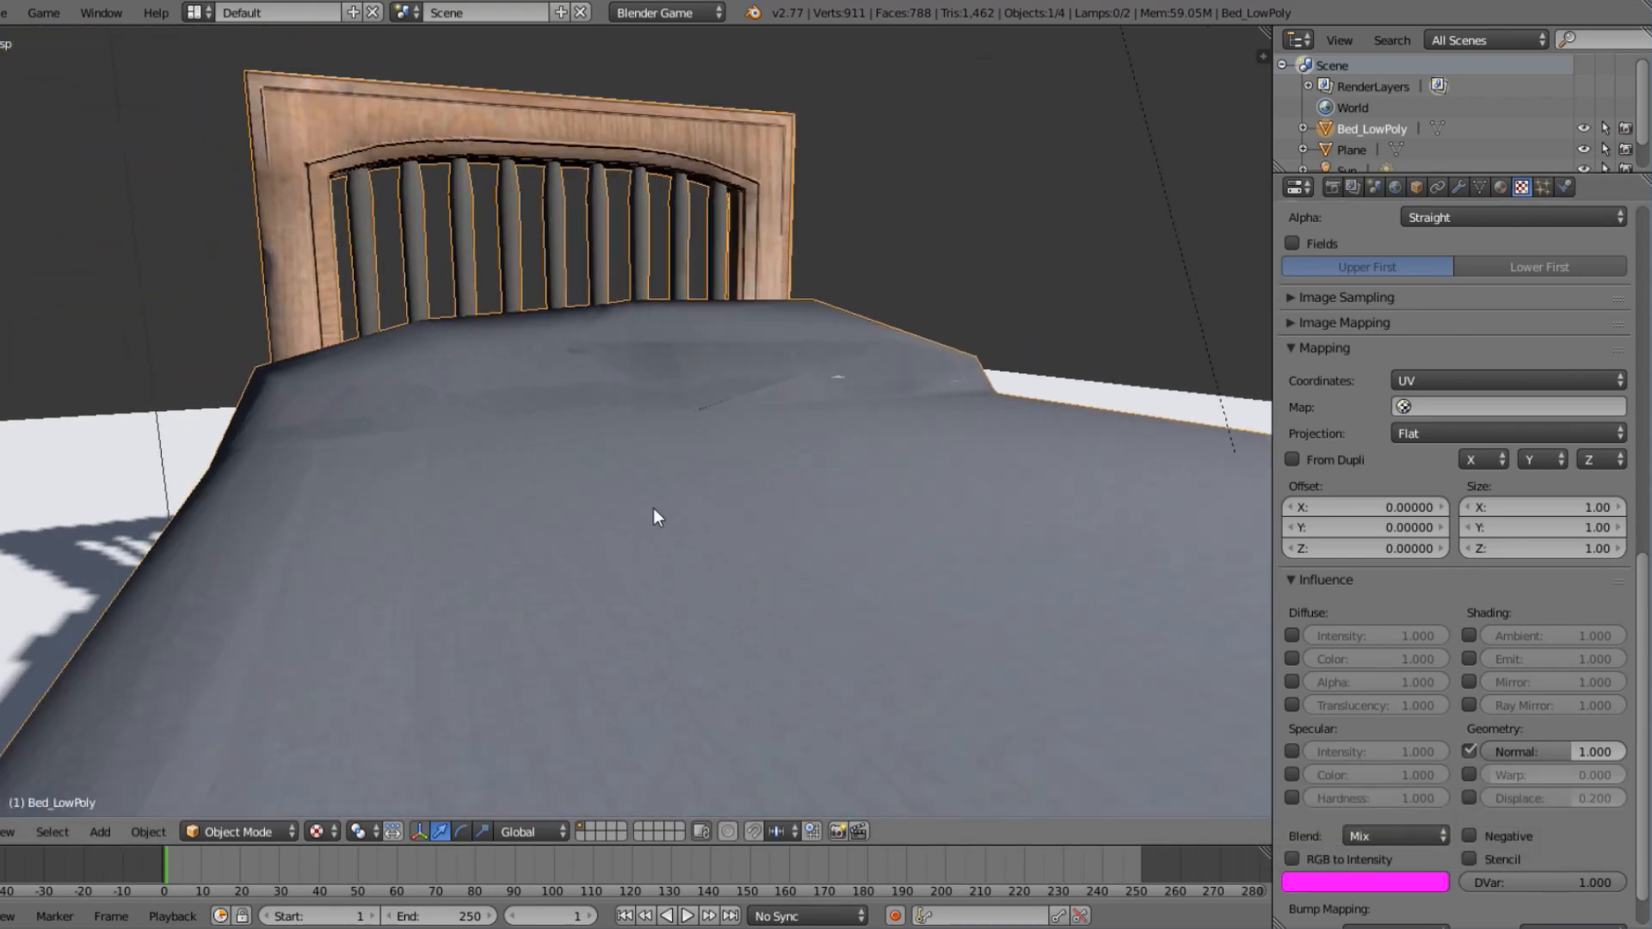
Enable Normal Map in the Nor.png texture's image sampling settings, keeping the Tangent space.
{"action": "scroll", "coordinate": [1304, 756], "scroll_direction": "up", "scroll_amount": 8}
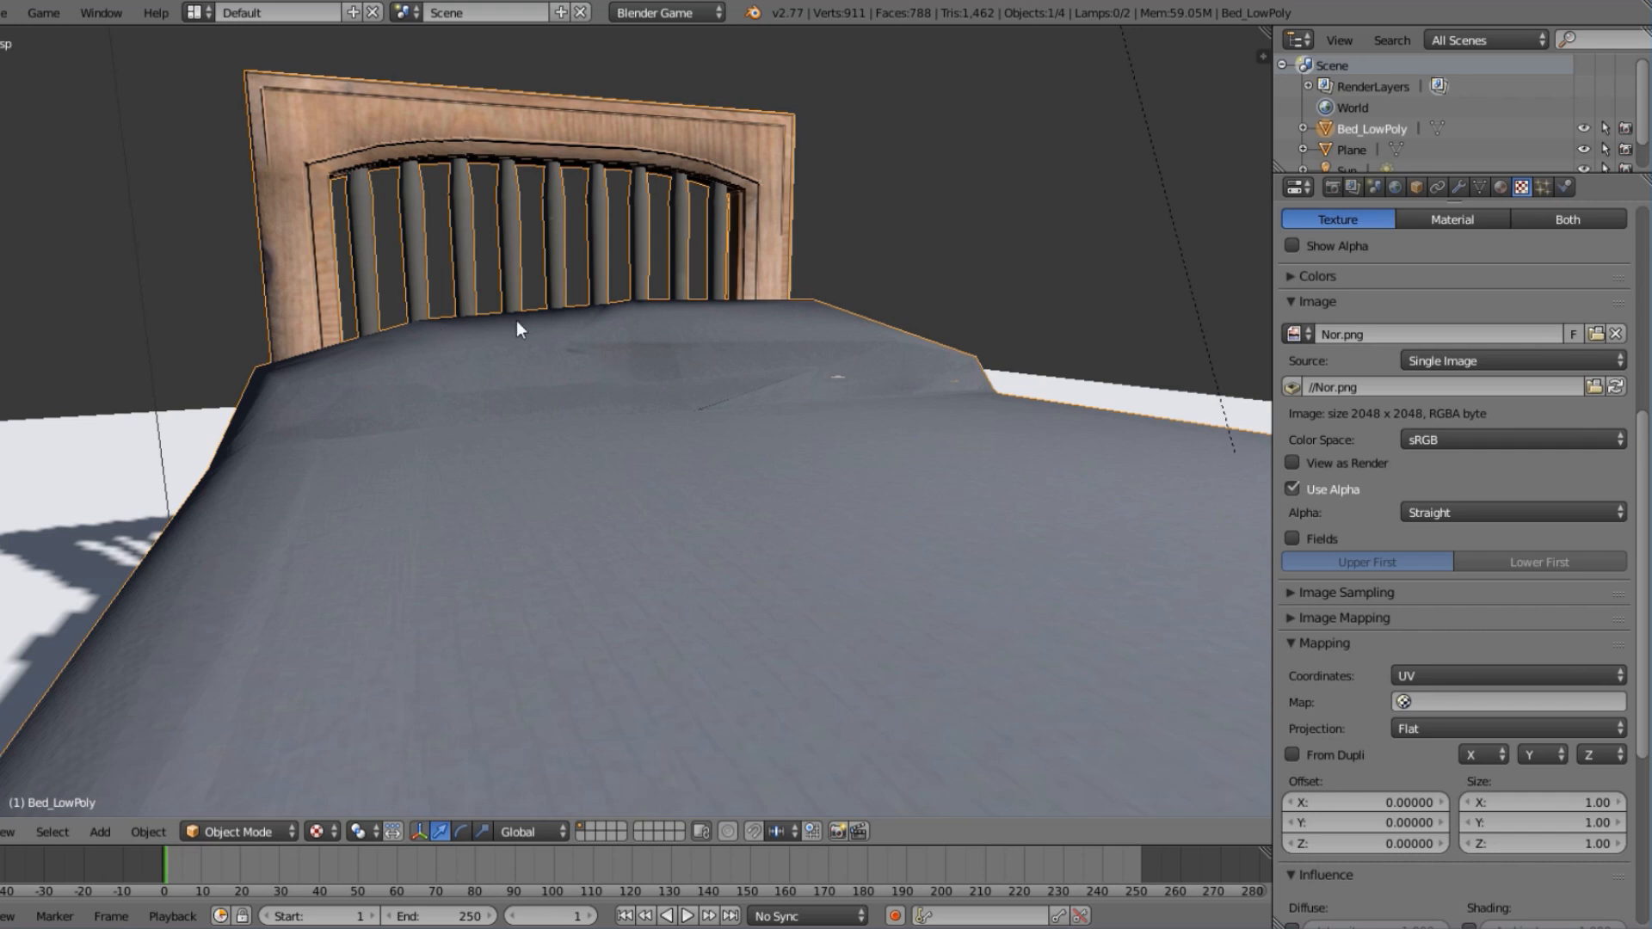
{"action": "scroll", "coordinate": [549, 324], "scroll_direction": "down", "scroll_amount": 3}
{"action": "middle_click_drag", "start_coordinate": [556, 348], "coordinate": [802, 391]}
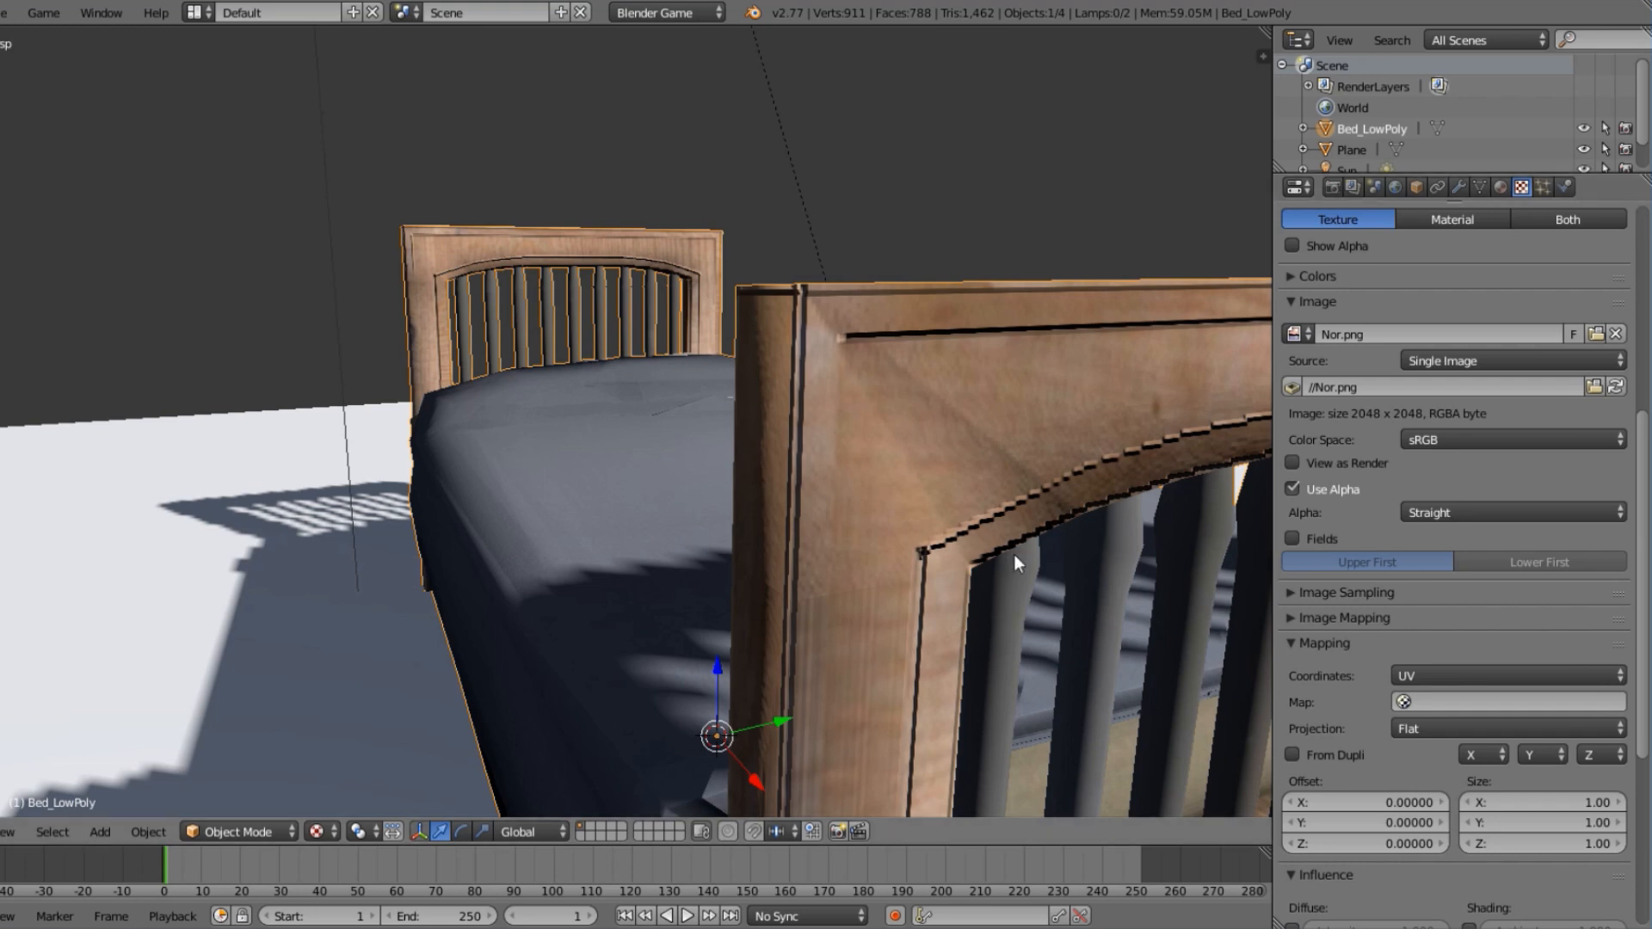
{"action": "left_click", "coordinate": [1335, 593]}
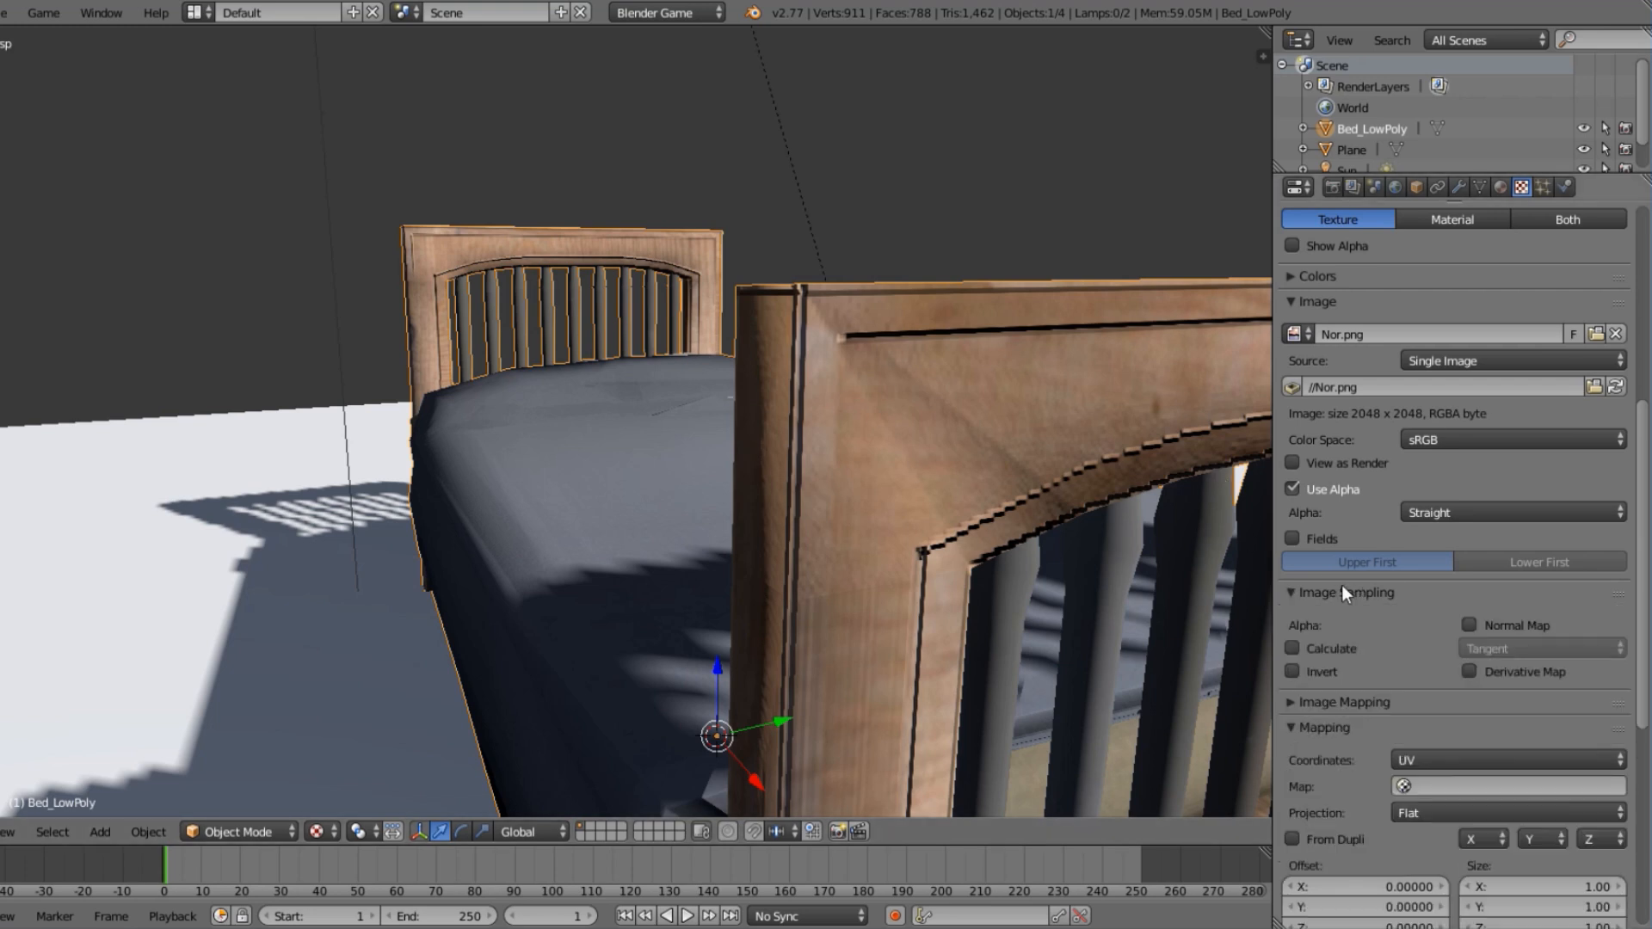
{"action": "left_click", "coordinate": [1471, 624]}
Compare the bed's shading with the texture's Normal influence switched off and on, and inspect the bed from both sides.
{"action": "scroll", "coordinate": [602, 434], "scroll_direction": "down", "scroll_amount": 5}
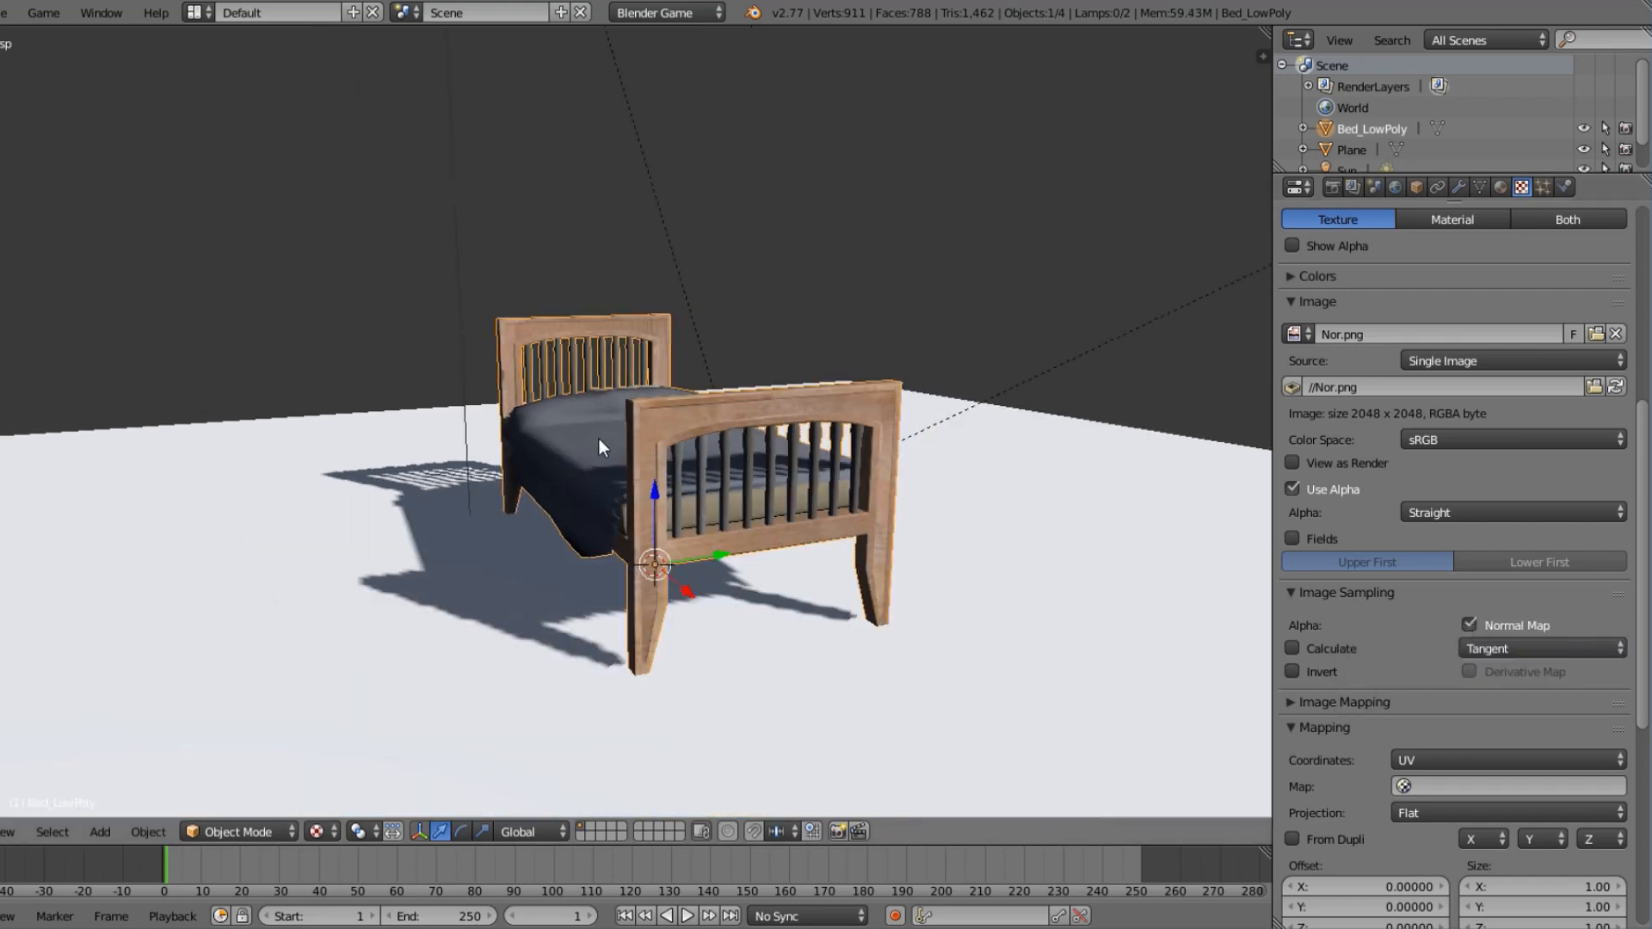
{"action": "middle_click_drag", "start_coordinate": [597, 437], "coordinate": [725, 486]}
{"action": "scroll", "coordinate": [746, 478], "scroll_direction": "up", "scroll_amount": 2}
{"action": "scroll", "coordinate": [746, 478], "scroll_direction": "up", "scroll_amount": 4}
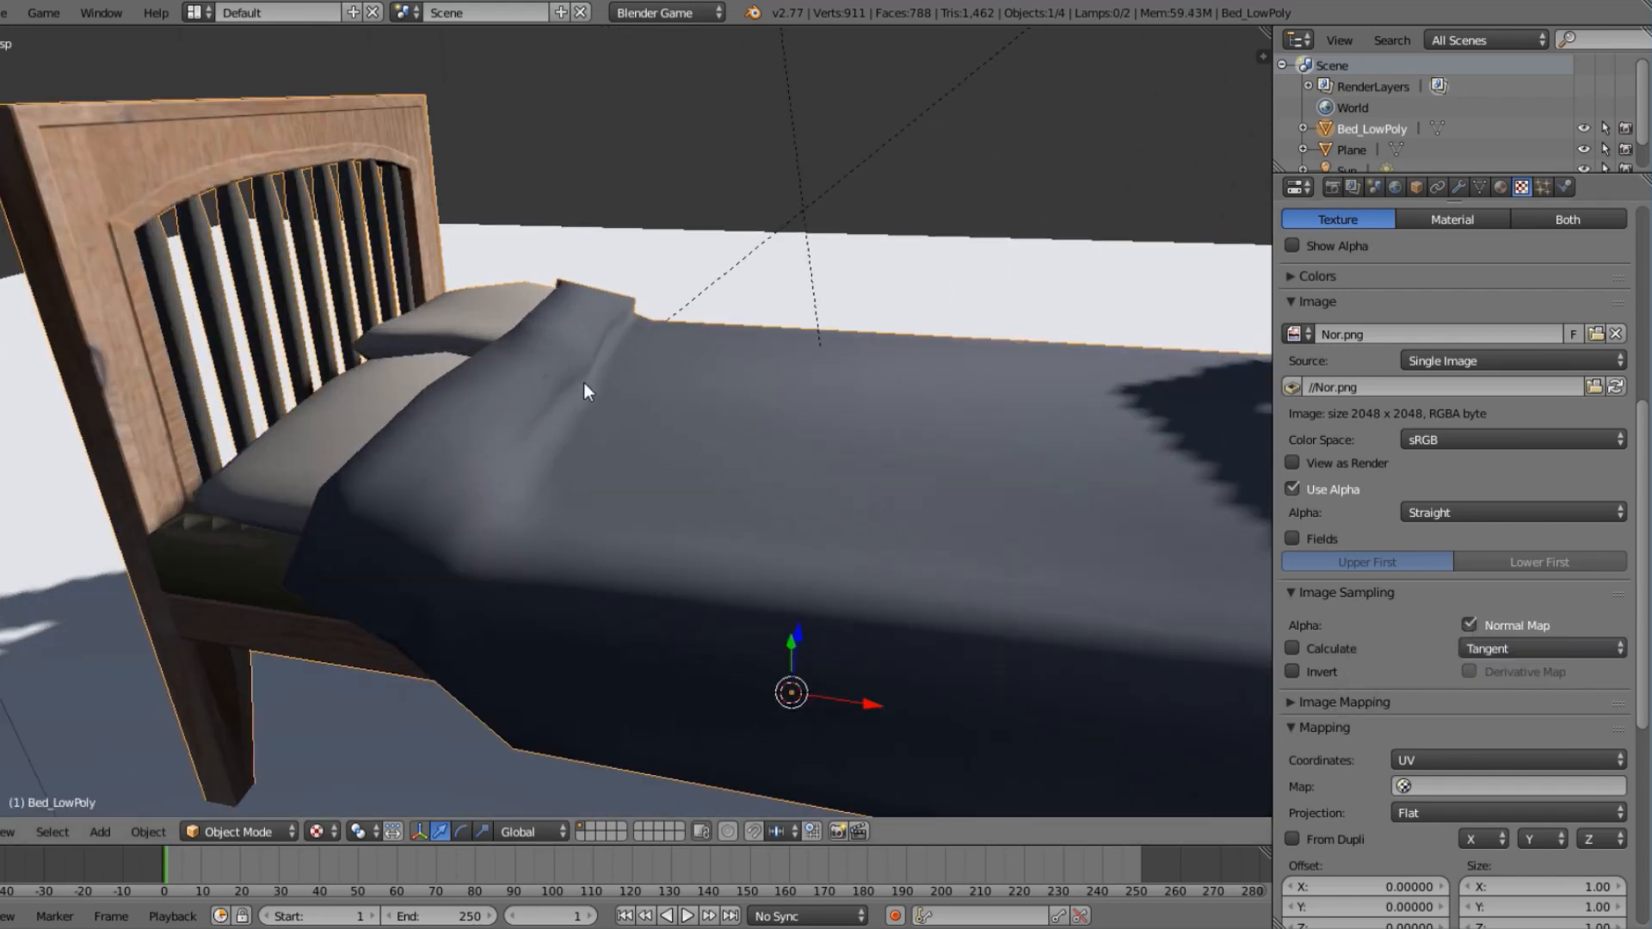
{"action": "middle_click_drag", "start_coordinate": [566, 370], "coordinate": [621, 427]}
{"action": "scroll", "coordinate": [1433, 678], "scroll_direction": "down", "scroll_amount": 8}
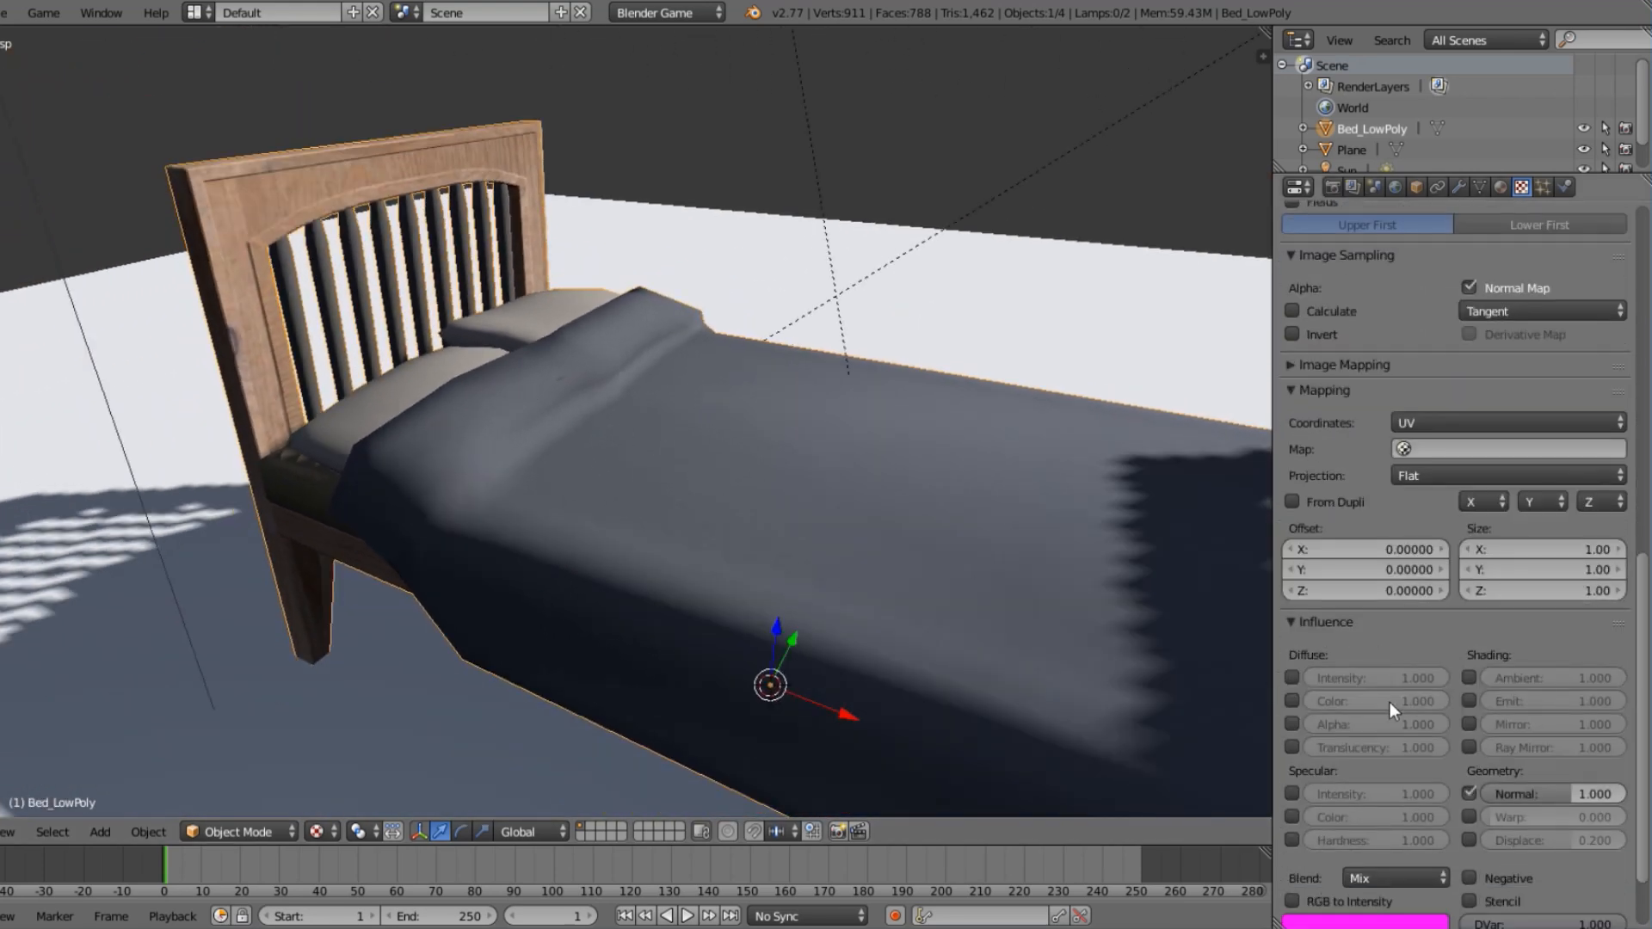
{"action": "left_click", "coordinate": [1467, 793]}
{"action": "left_click", "coordinate": [1467, 793]}
{"action": "left_click", "coordinate": [1467, 793]}
{"action": "left_click", "coordinate": [1467, 794]}
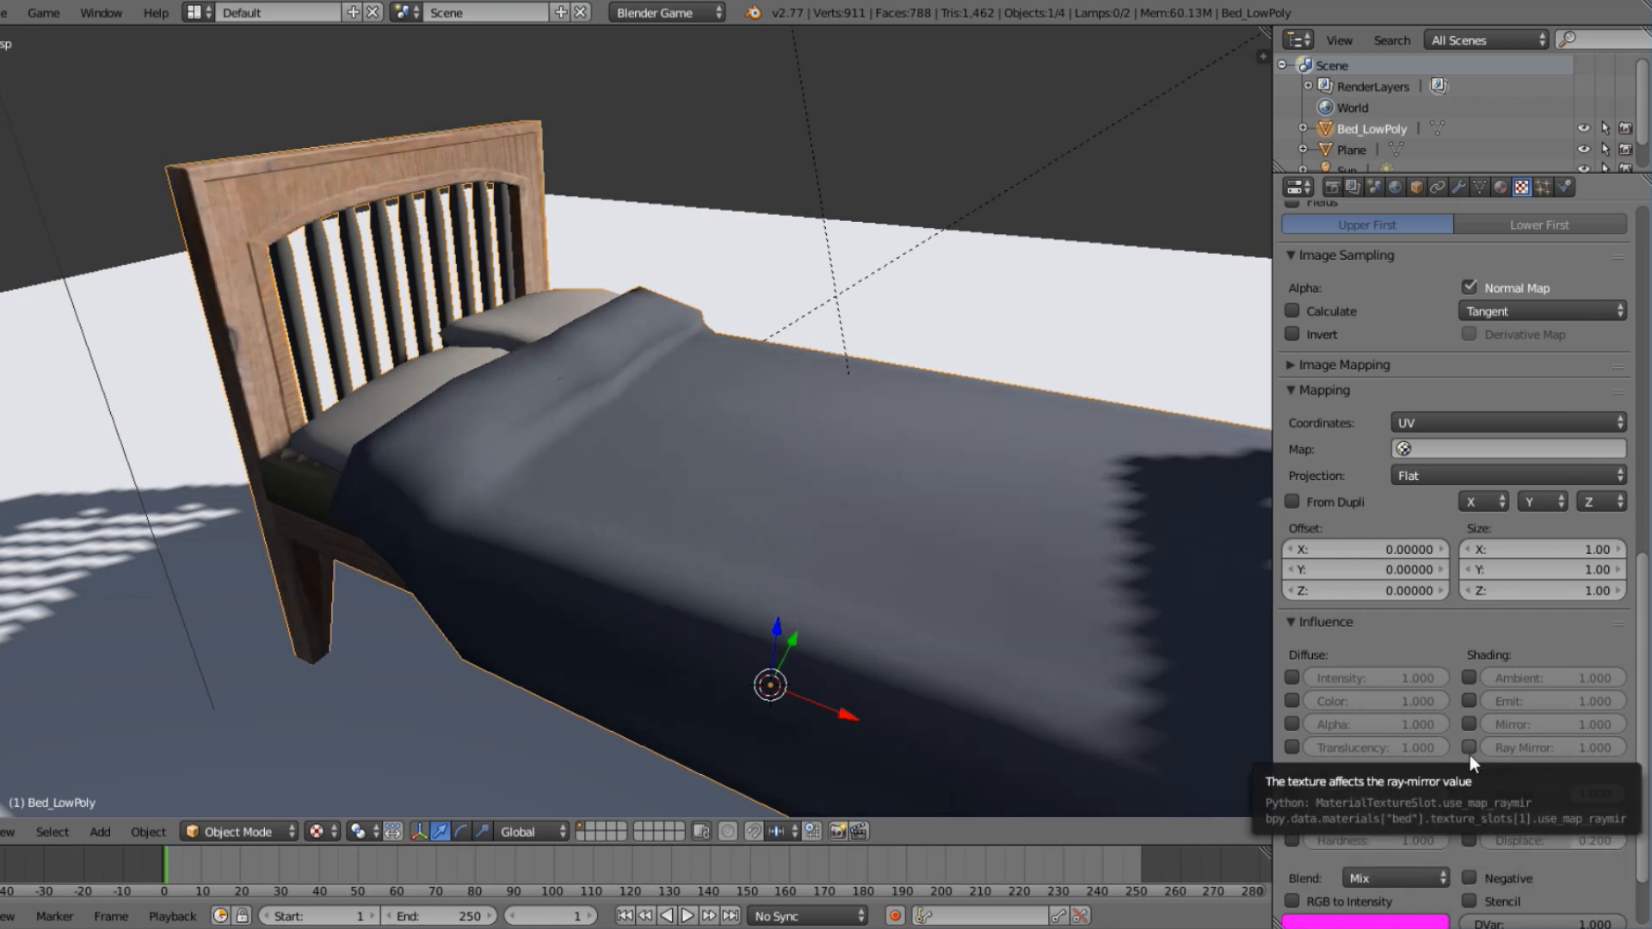
{"action": "middle_click_drag", "start_coordinate": [388, 488], "coordinate": [1008, 597]}
{"action": "scroll", "coordinate": [972, 574], "scroll_direction": "down", "scroll_amount": 5}
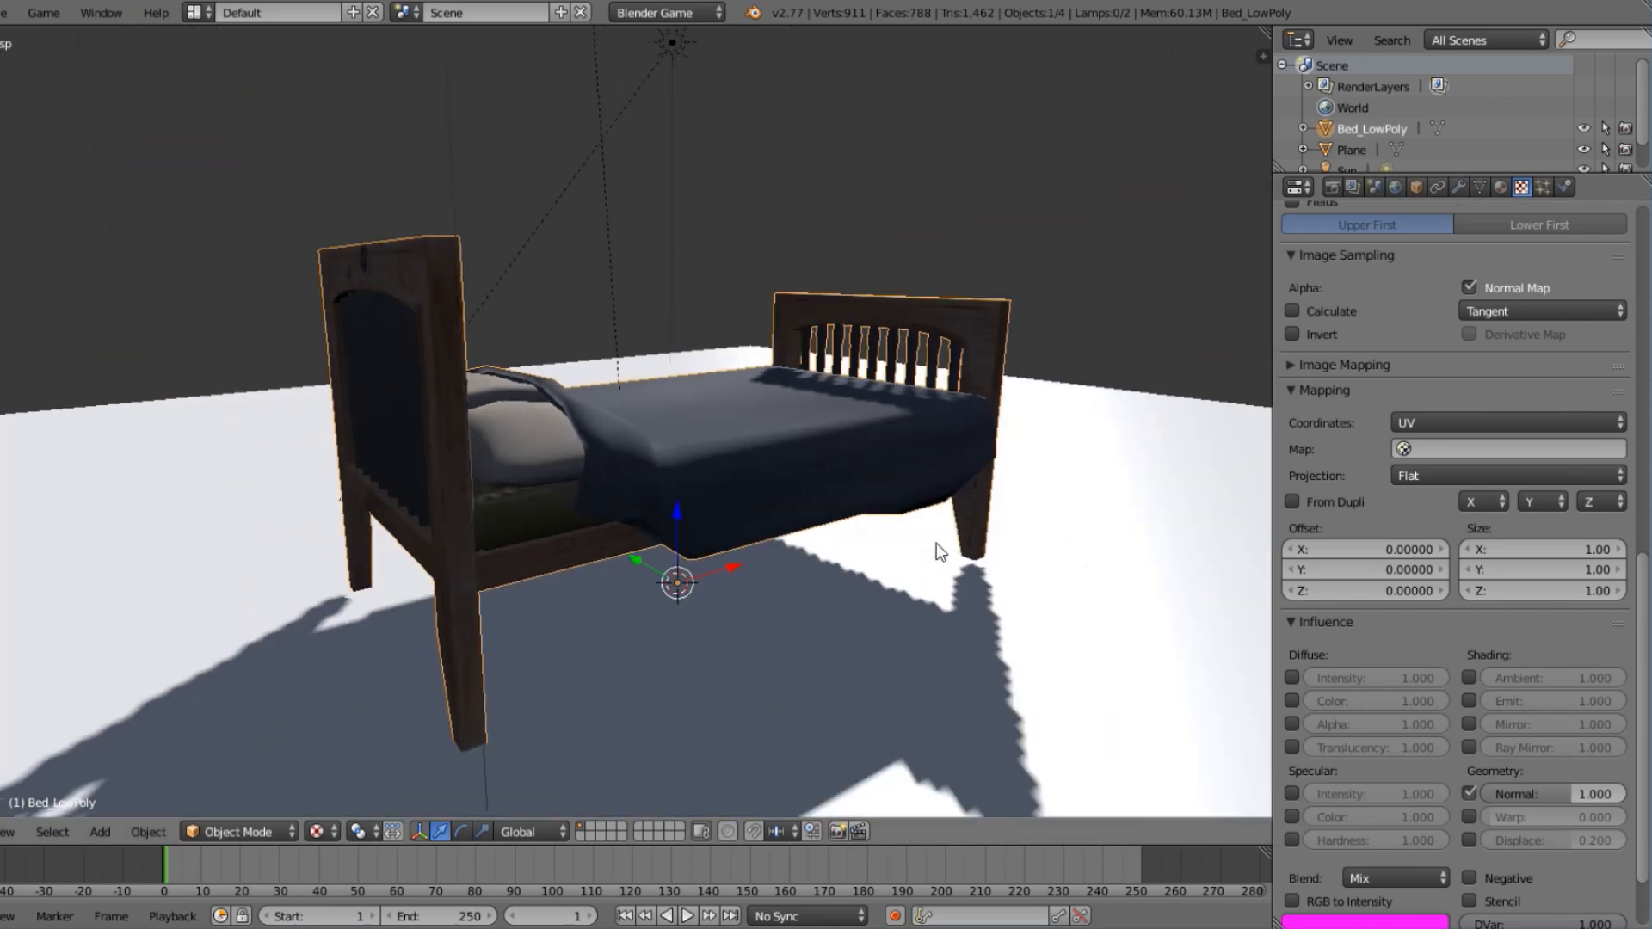
{"action": "middle_click_drag", "start_coordinate": [900, 535], "coordinate": [592, 501]}
{"action": "scroll", "coordinate": [603, 492], "scroll_direction": "up", "scroll_amount": 1}
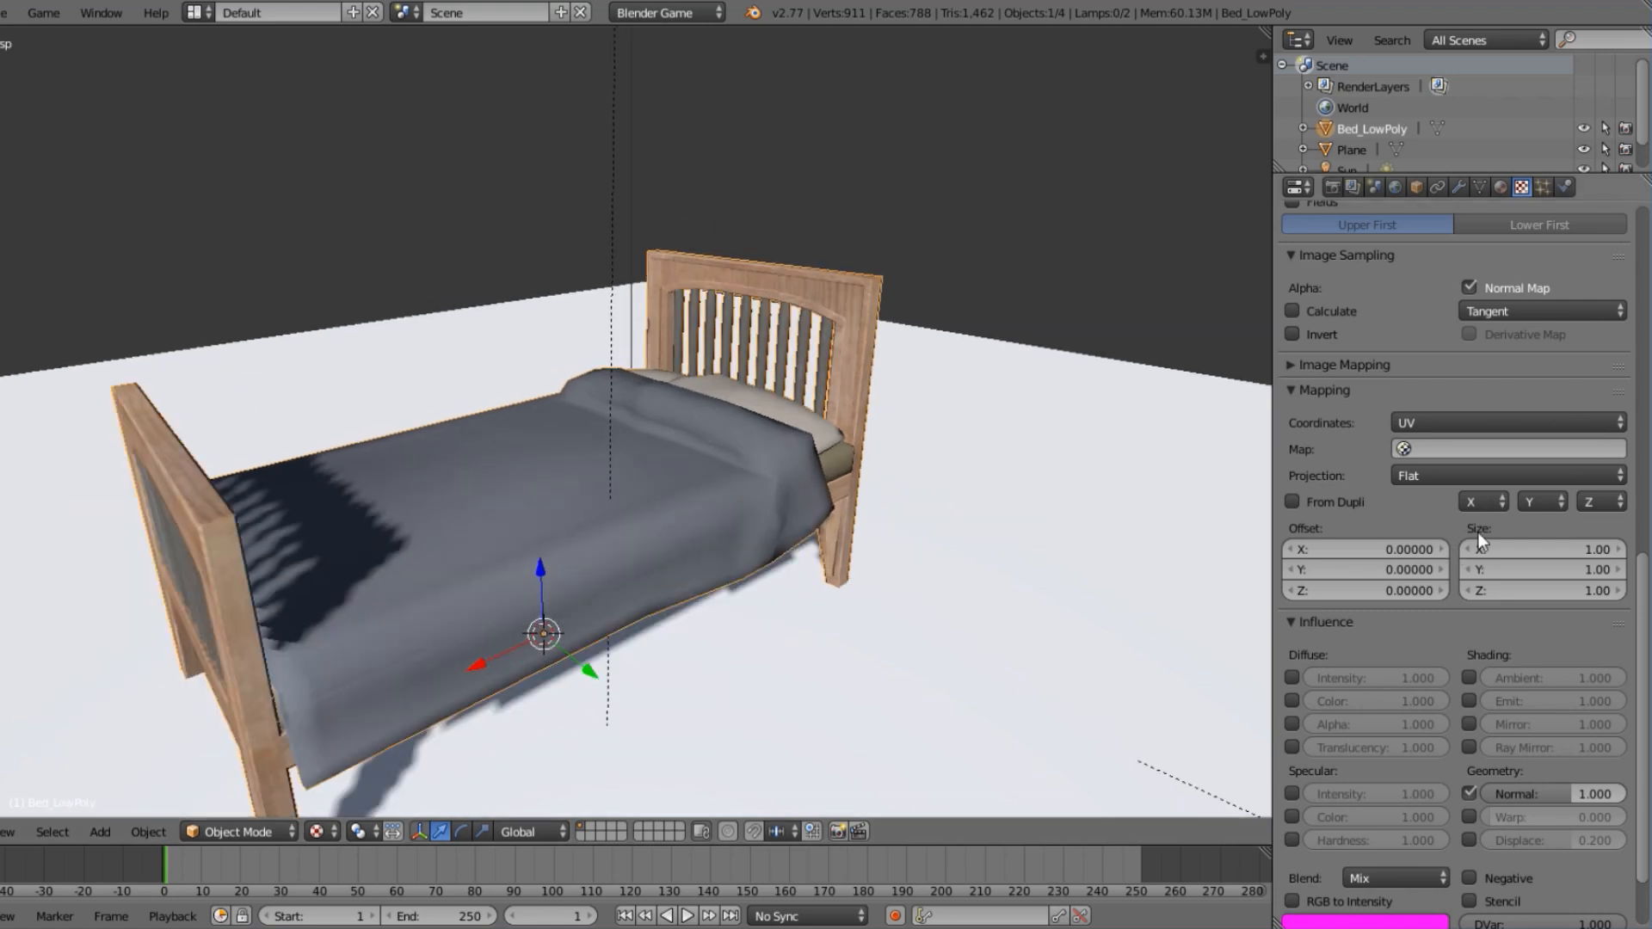
Collapse the Nor.png texture's Image, Image Sampling, Mapping and Influence settings.
{"action": "scroll", "coordinate": [1480, 534], "scroll_direction": "up", "scroll_amount": 5}
{"action": "scroll", "coordinate": [1484, 533], "scroll_direction": "up", "scroll_amount": 10}
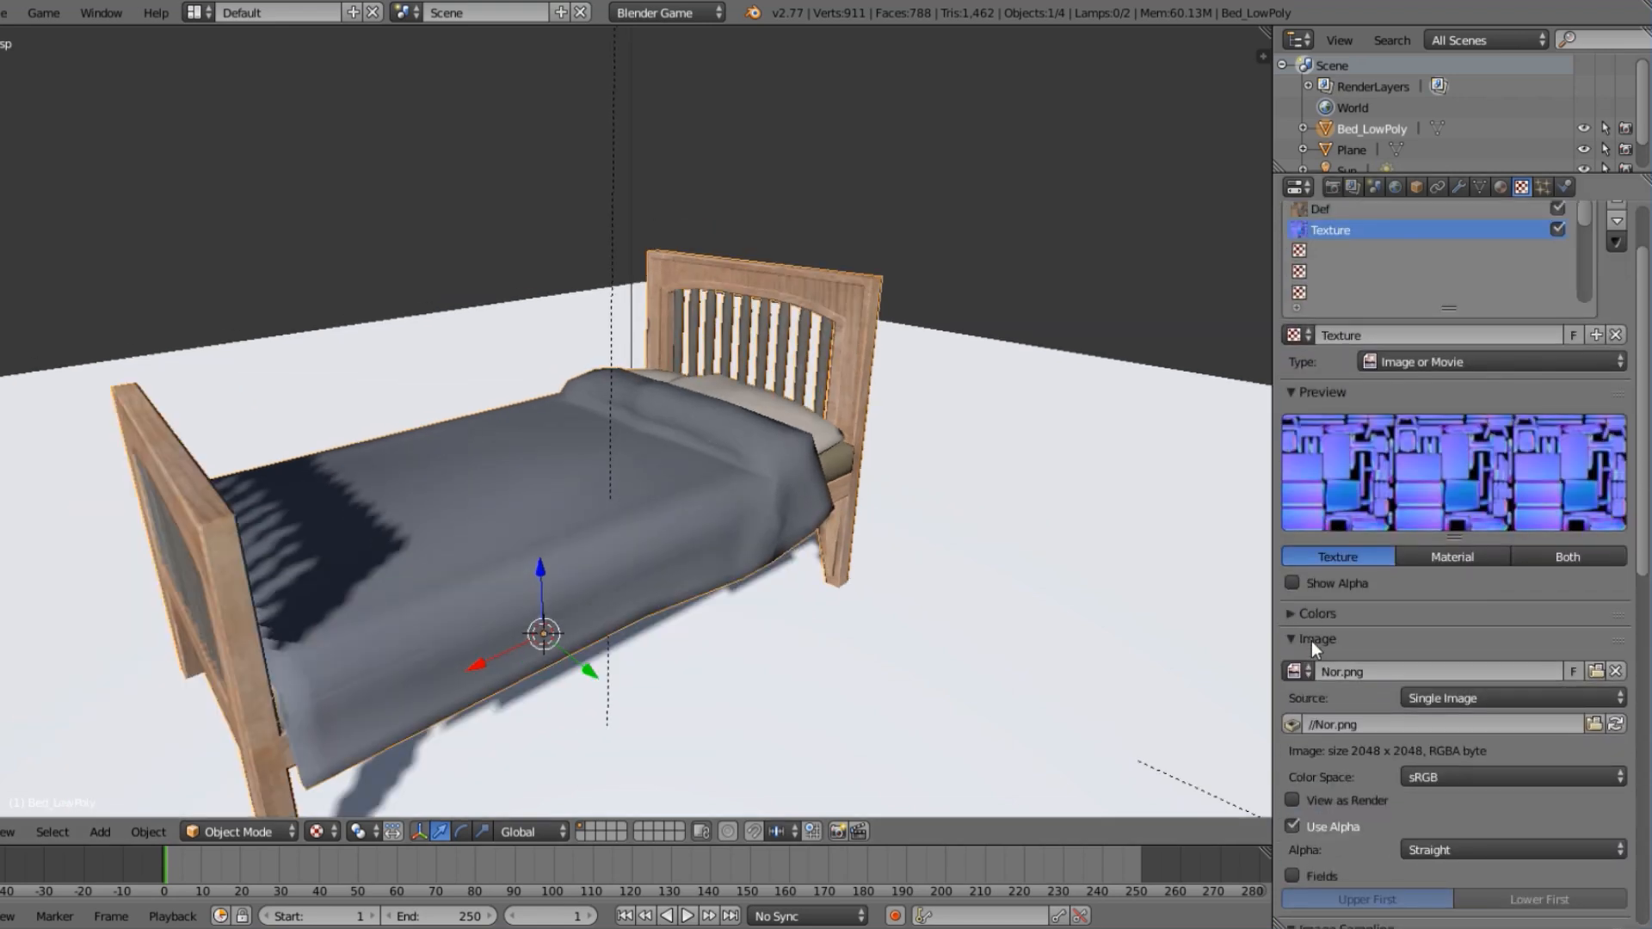
{"action": "left_click", "coordinate": [1311, 641]}
{"action": "left_click", "coordinate": [1303, 672]}
{"action": "left_click", "coordinate": [1299, 723]}
{"action": "scroll", "coordinate": [1302, 726], "scroll_direction": "down", "scroll_amount": 3}
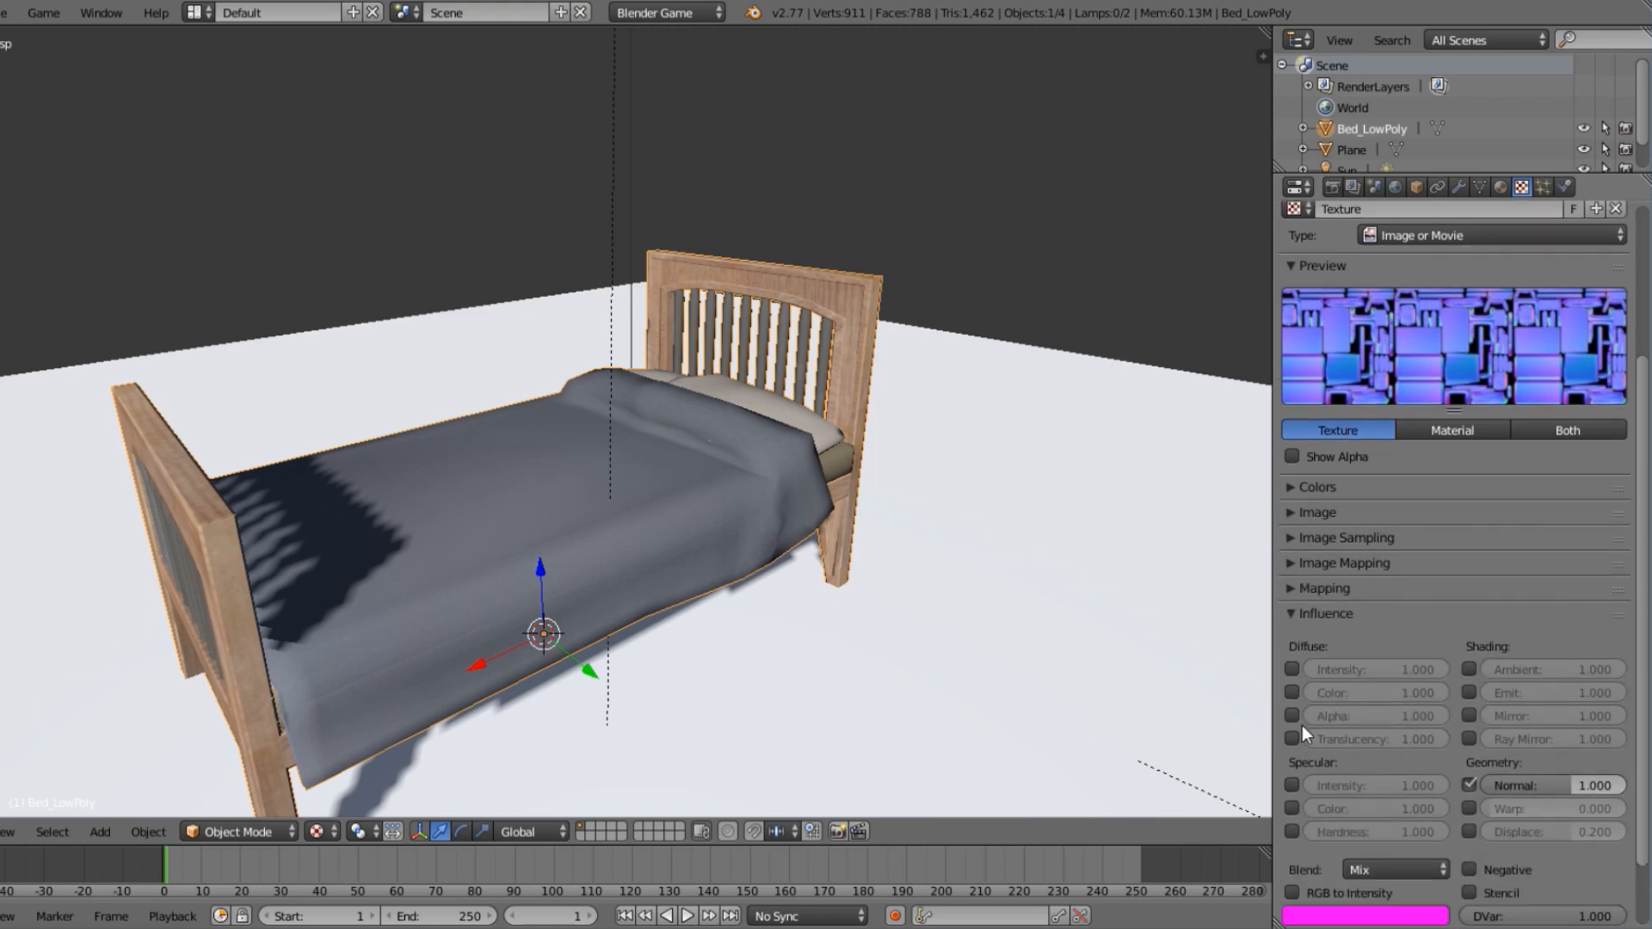
{"action": "scroll", "coordinate": [1302, 726], "scroll_direction": "down", "scroll_amount": 2}
{"action": "left_click", "coordinate": [1308, 530]}
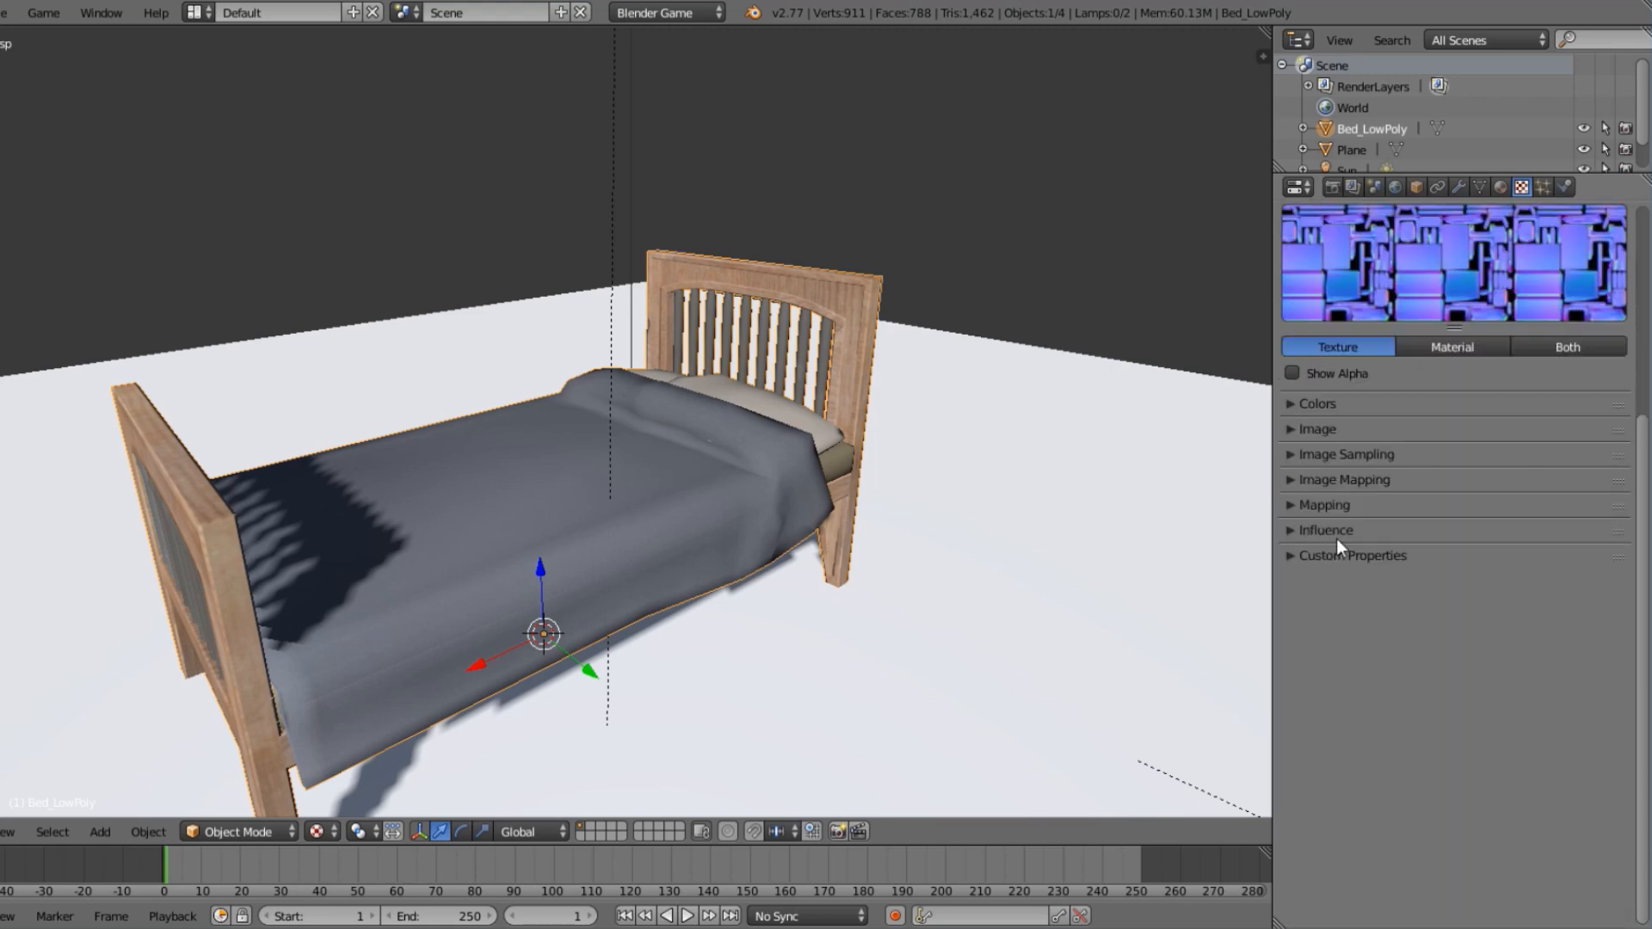
Add a new image texture in the bed material's third texture slot and load Spc.png into it.
{"action": "scroll", "coordinate": [1335, 538], "scroll_direction": "up", "scroll_amount": 7}
{"action": "middle_click_drag", "start_coordinate": [807, 428], "coordinate": [551, 404]}
{"action": "left_click", "coordinate": [1303, 337]}
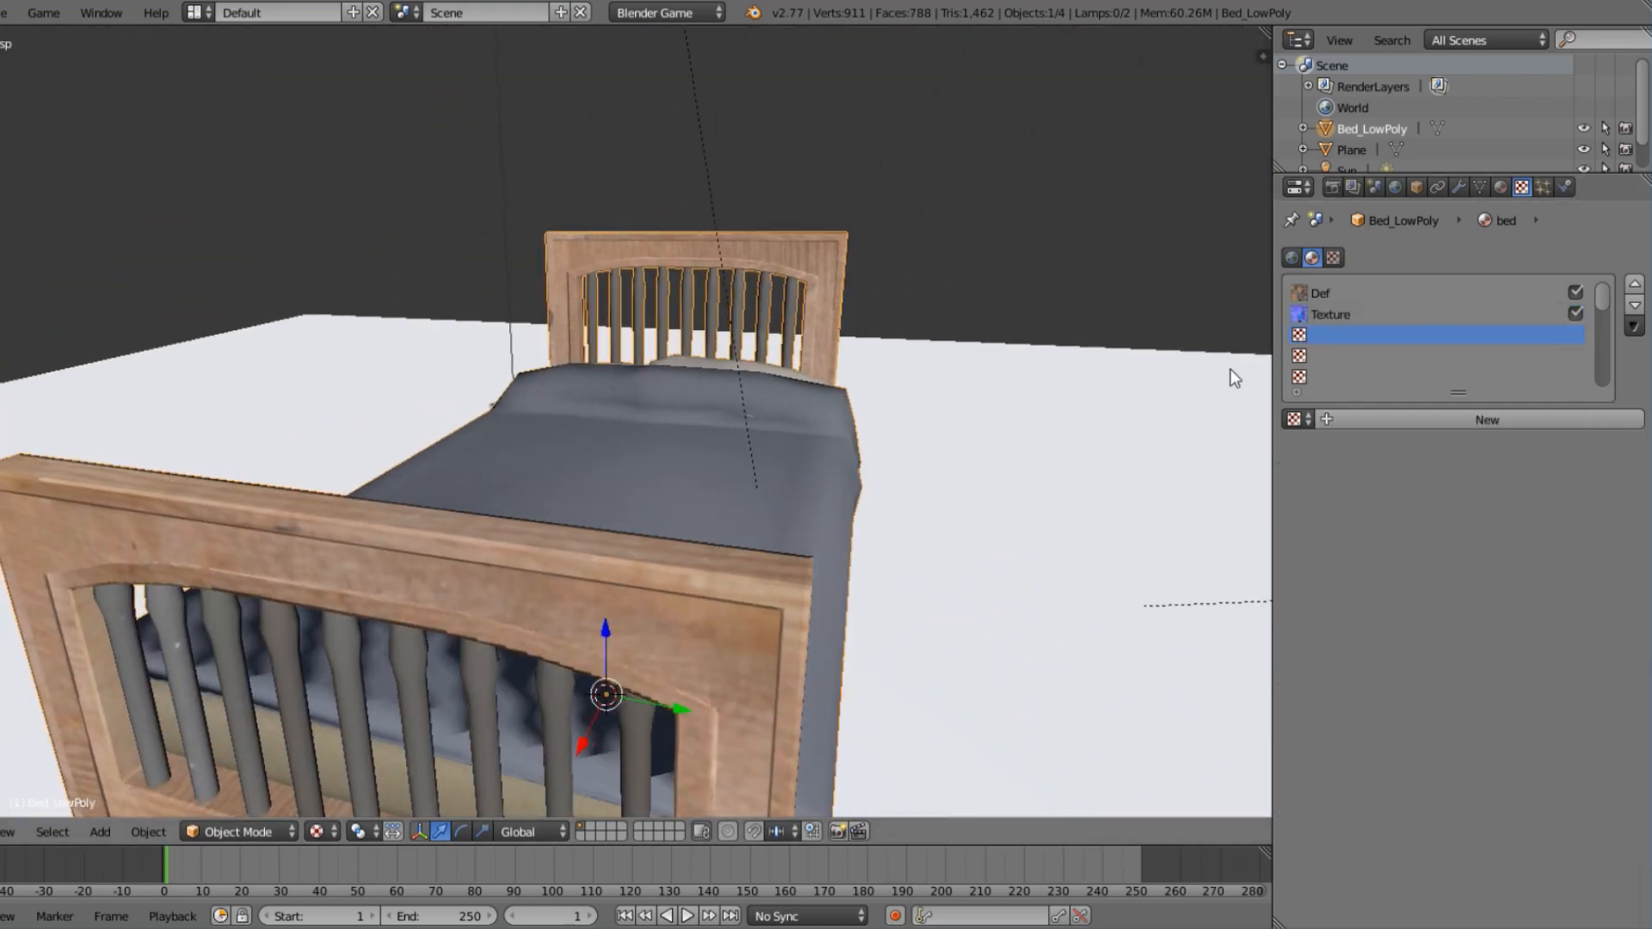
{"action": "left_click", "coordinate": [1431, 422]}
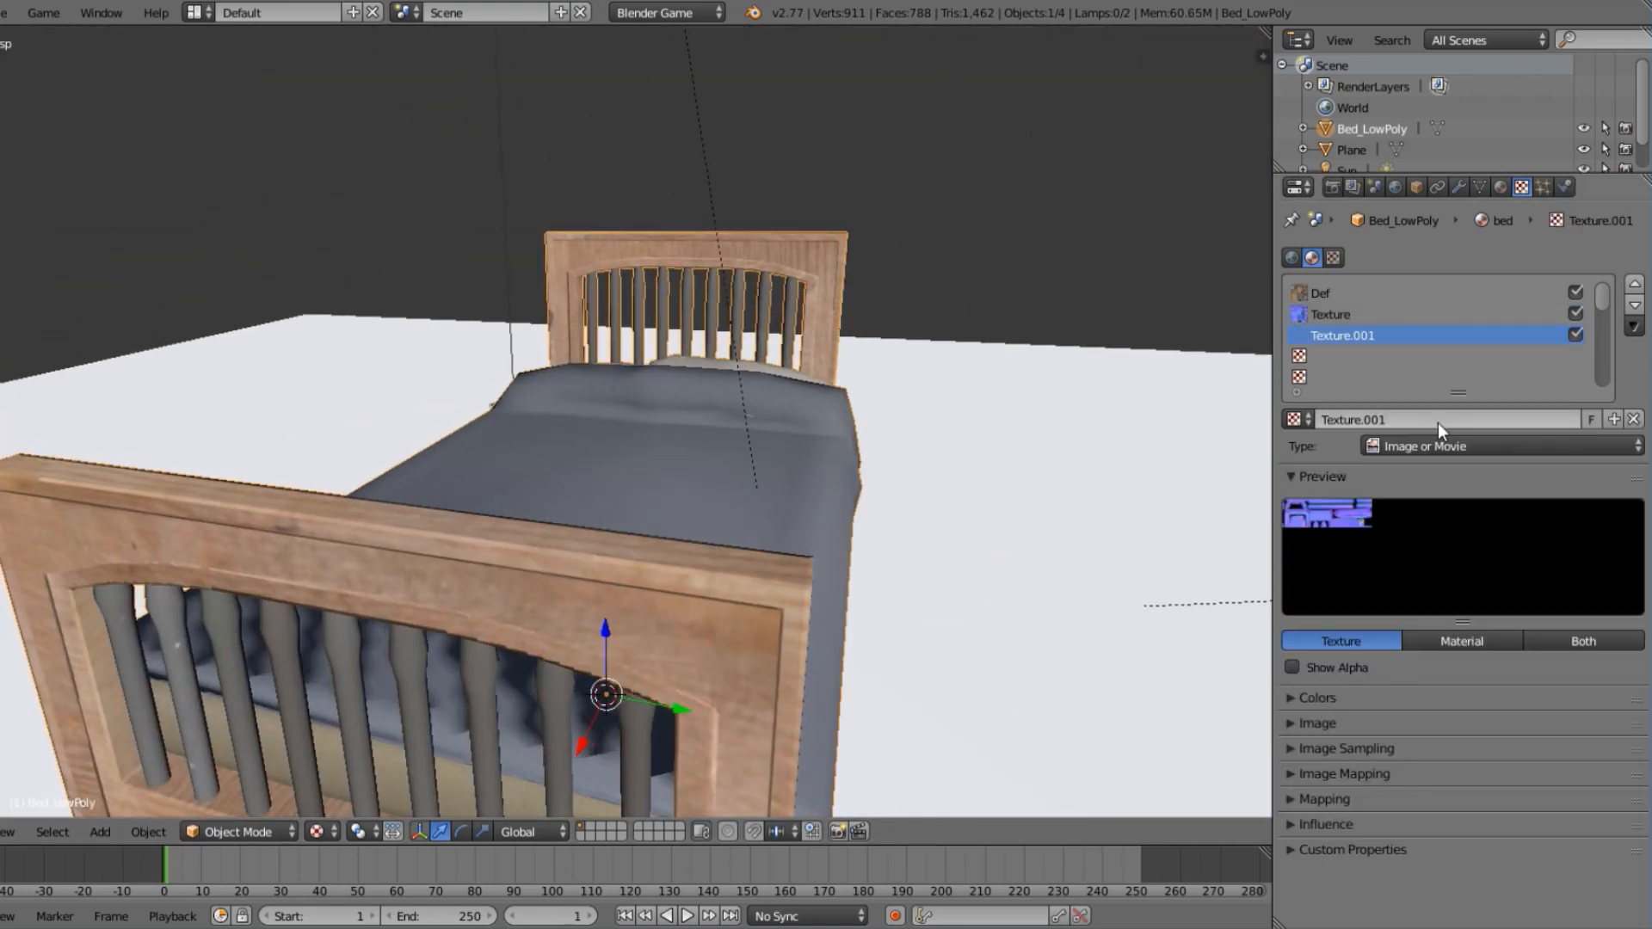
{"action": "left_click", "coordinate": [1316, 724]}
{"action": "left_click", "coordinate": [1564, 757]}
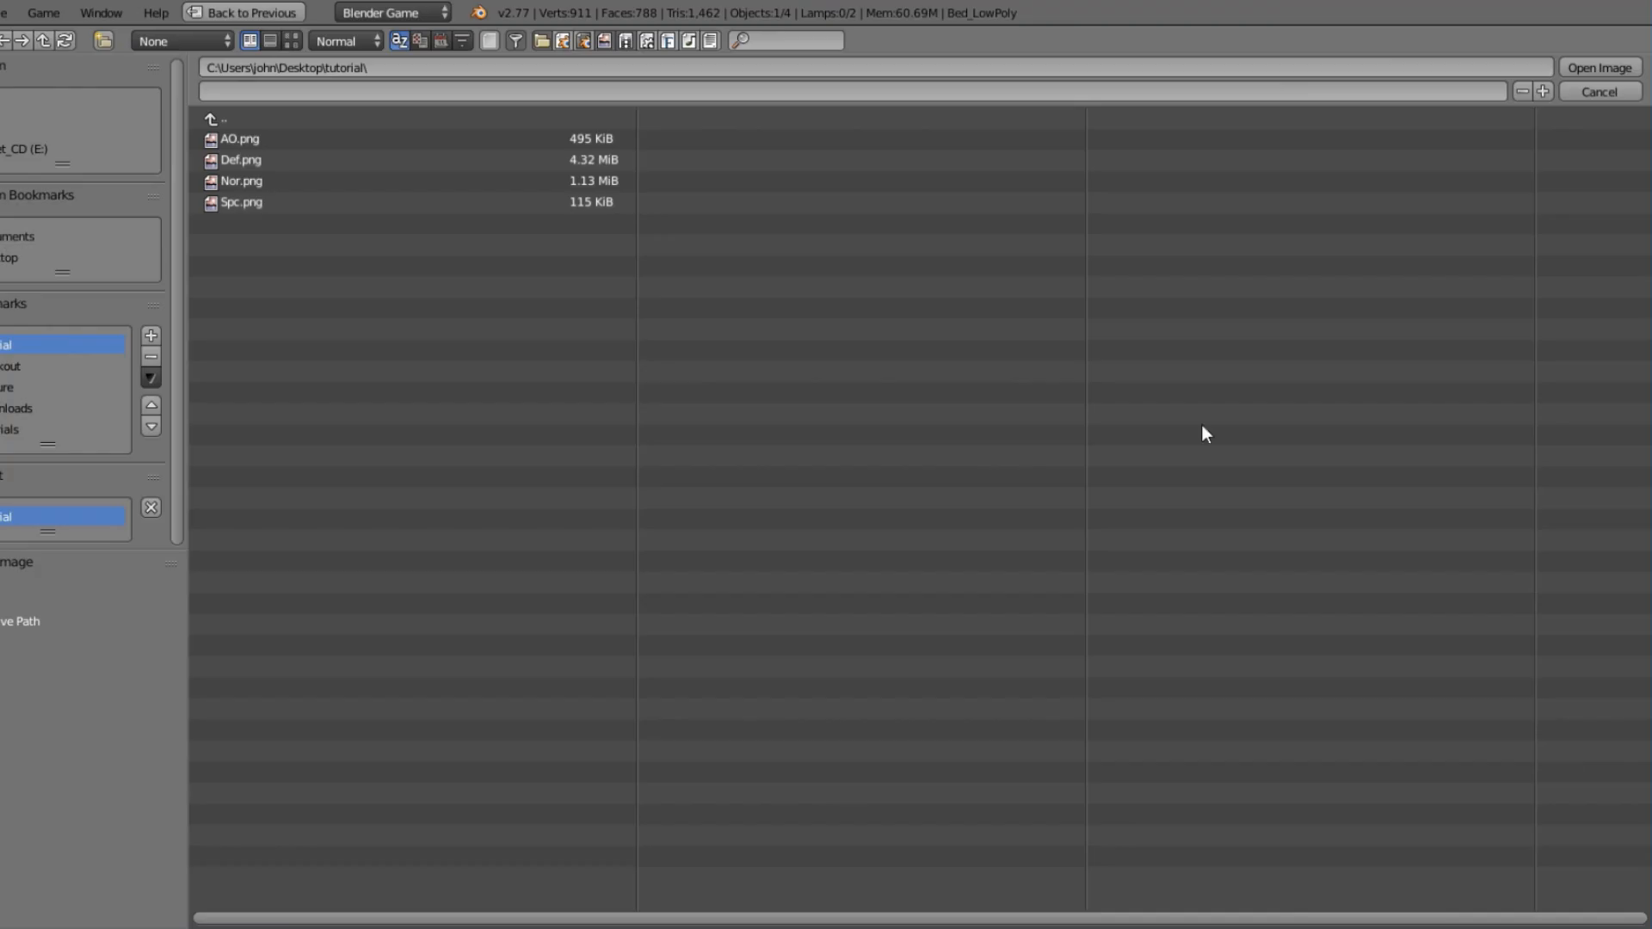
{"action": "left_click", "coordinate": [291, 42]}
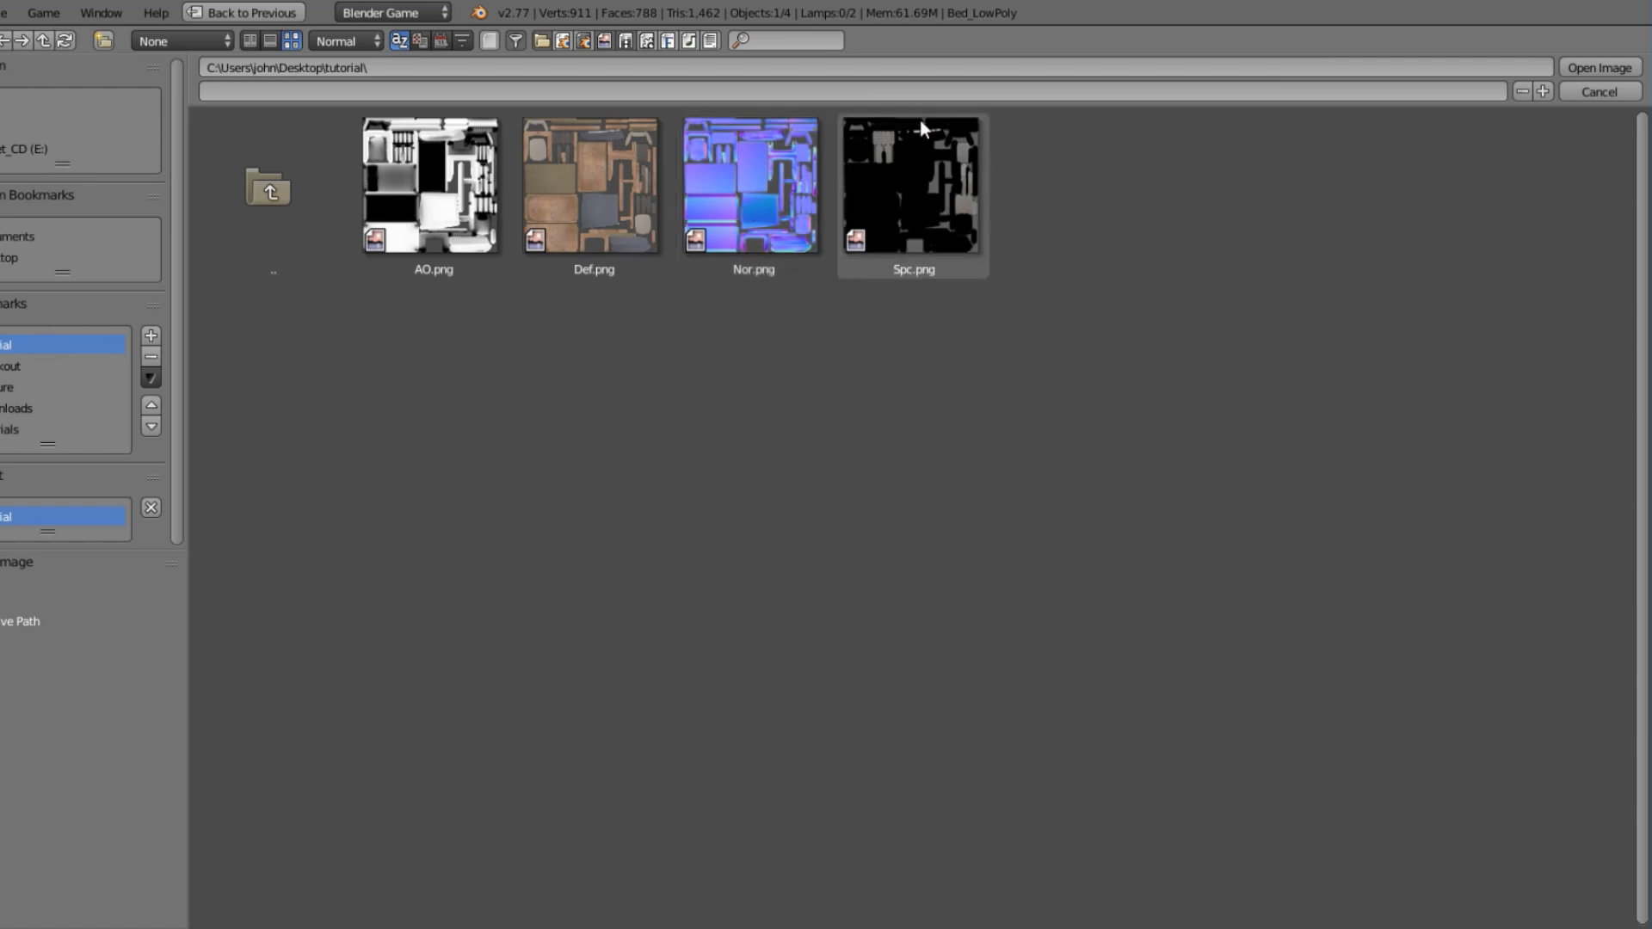
{"action": "left_click", "coordinate": [910, 167]}
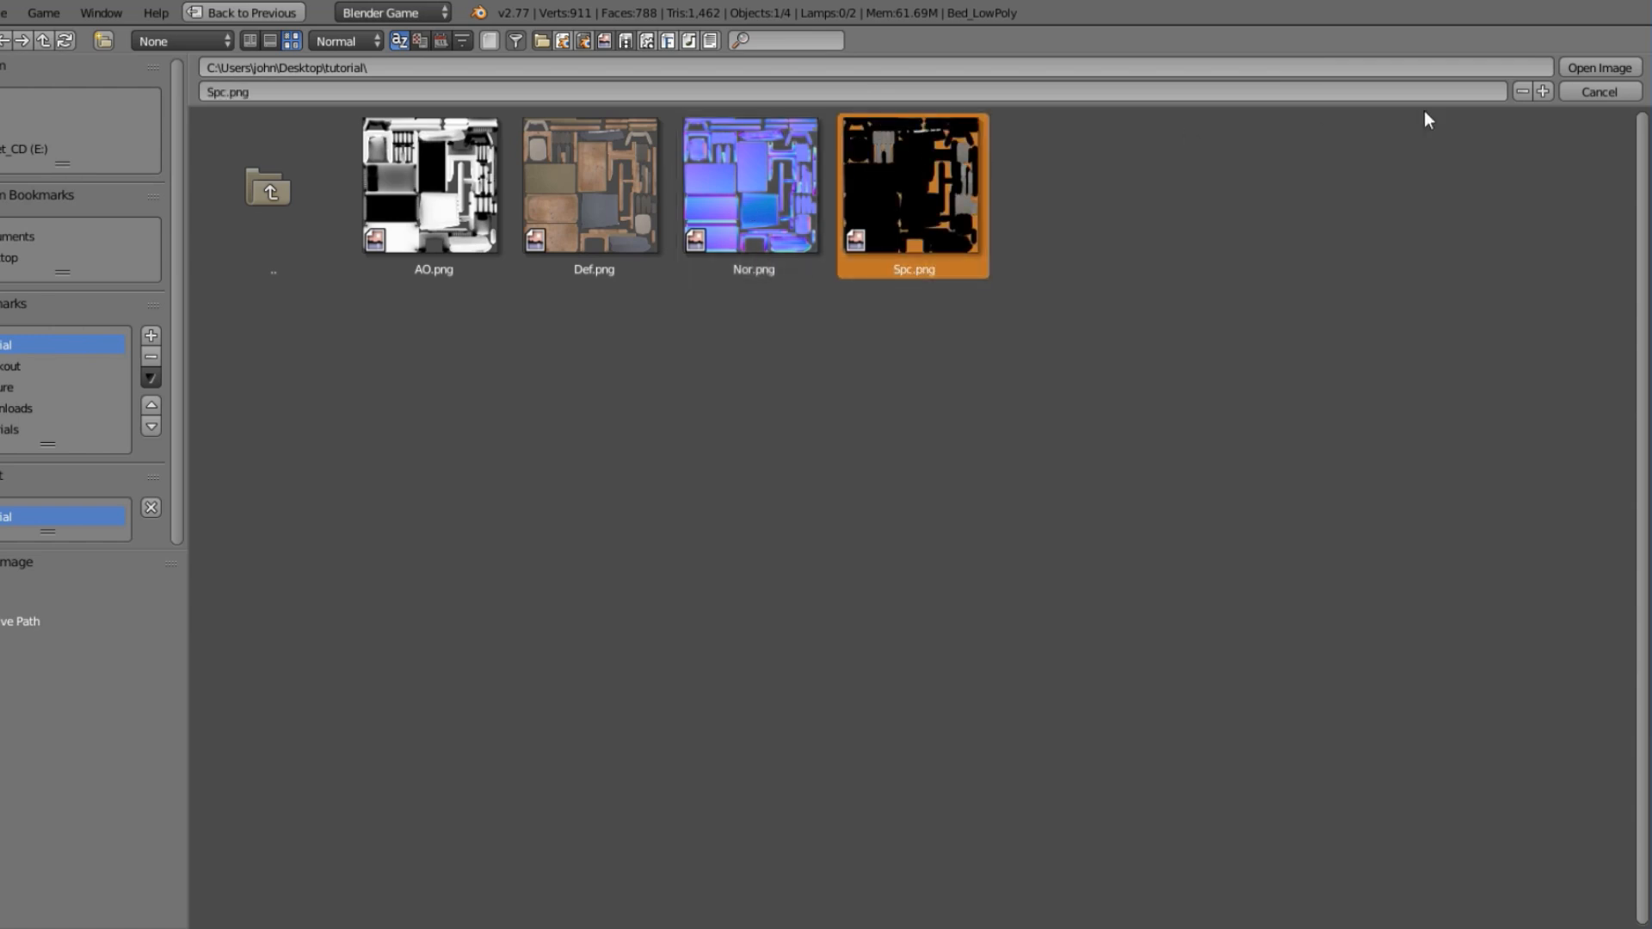
{"action": "left_click", "coordinate": [1598, 71]}
Inspect how the Spc.png texture colours the footboard slats and the rest of the bed from several angles.
{"action": "scroll", "coordinate": [946, 419], "scroll_direction": "down", "scroll_amount": 3}
{"action": "middle_click_drag", "start_coordinate": [903, 416], "coordinate": [929, 376]}
{"action": "scroll", "coordinate": [929, 376], "scroll_direction": "up", "scroll_amount": 5}
{"action": "scroll", "coordinate": [655, 299], "scroll_direction": "down", "scroll_amount": 3}
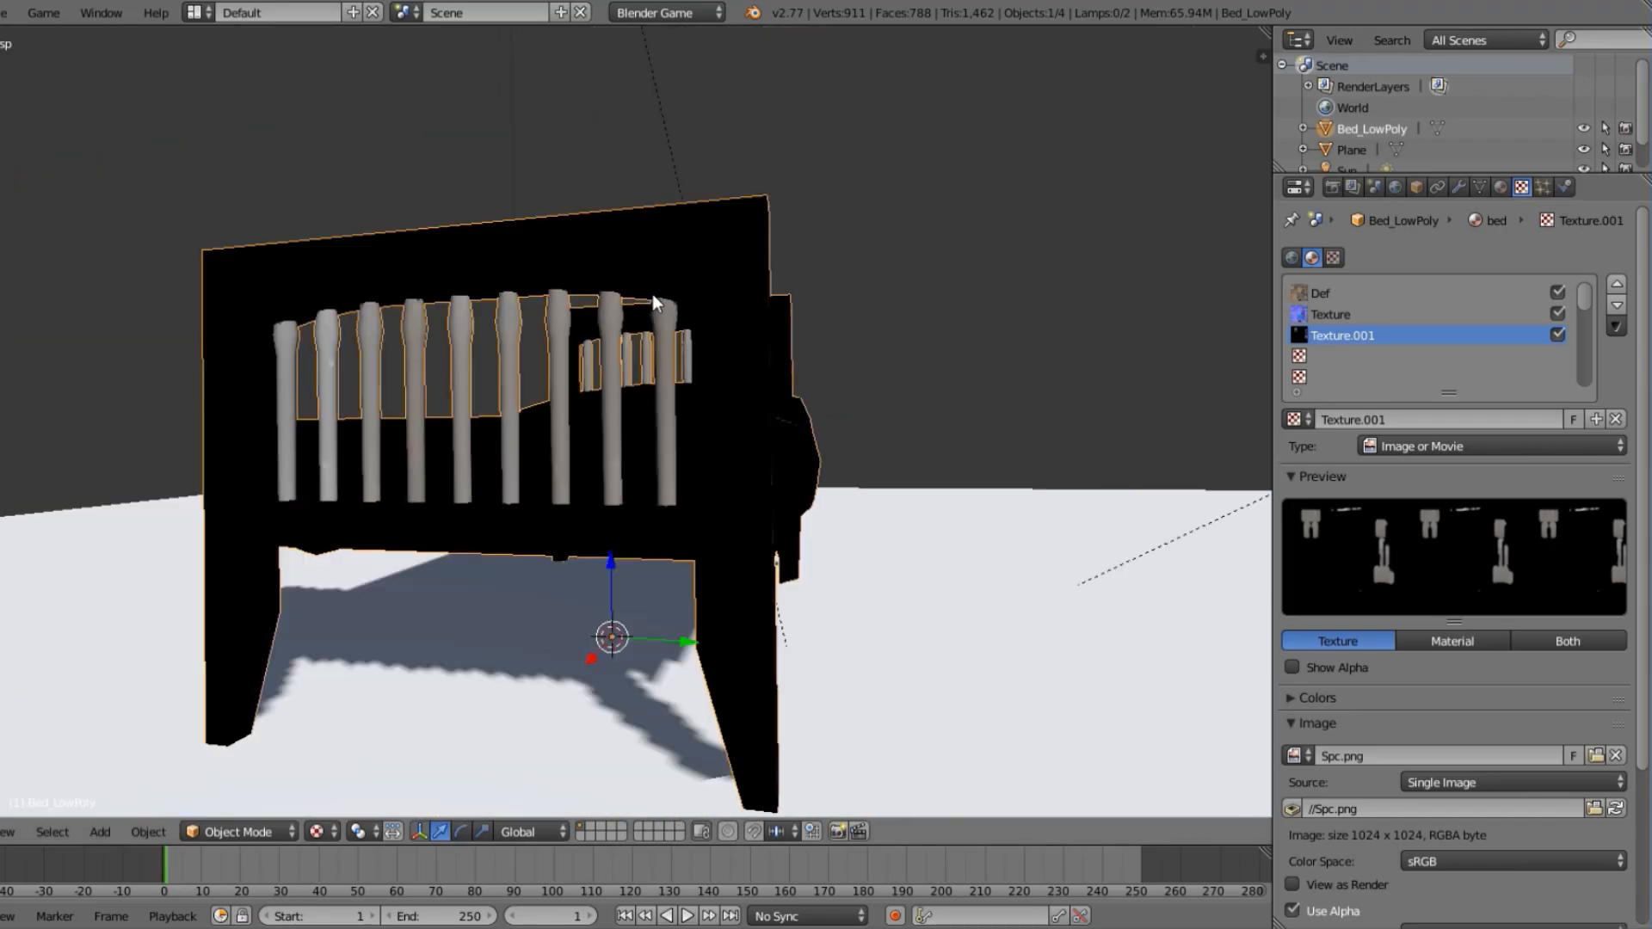
{"action": "middle_click_drag", "start_coordinate": [653, 296], "coordinate": [592, 375]}
{"action": "mouse_move", "coordinate": [328, 442]}
{"action": "middle_mouse_down"}
{"action": "mouse_move", "coordinate": [319, 477]}
{"action": "mouse_move", "coordinate": [354, 424]}
{"action": "middle_mouse_up"}
{"action": "scroll", "coordinate": [354, 424], "scroll_direction": "up", "scroll_amount": 3}
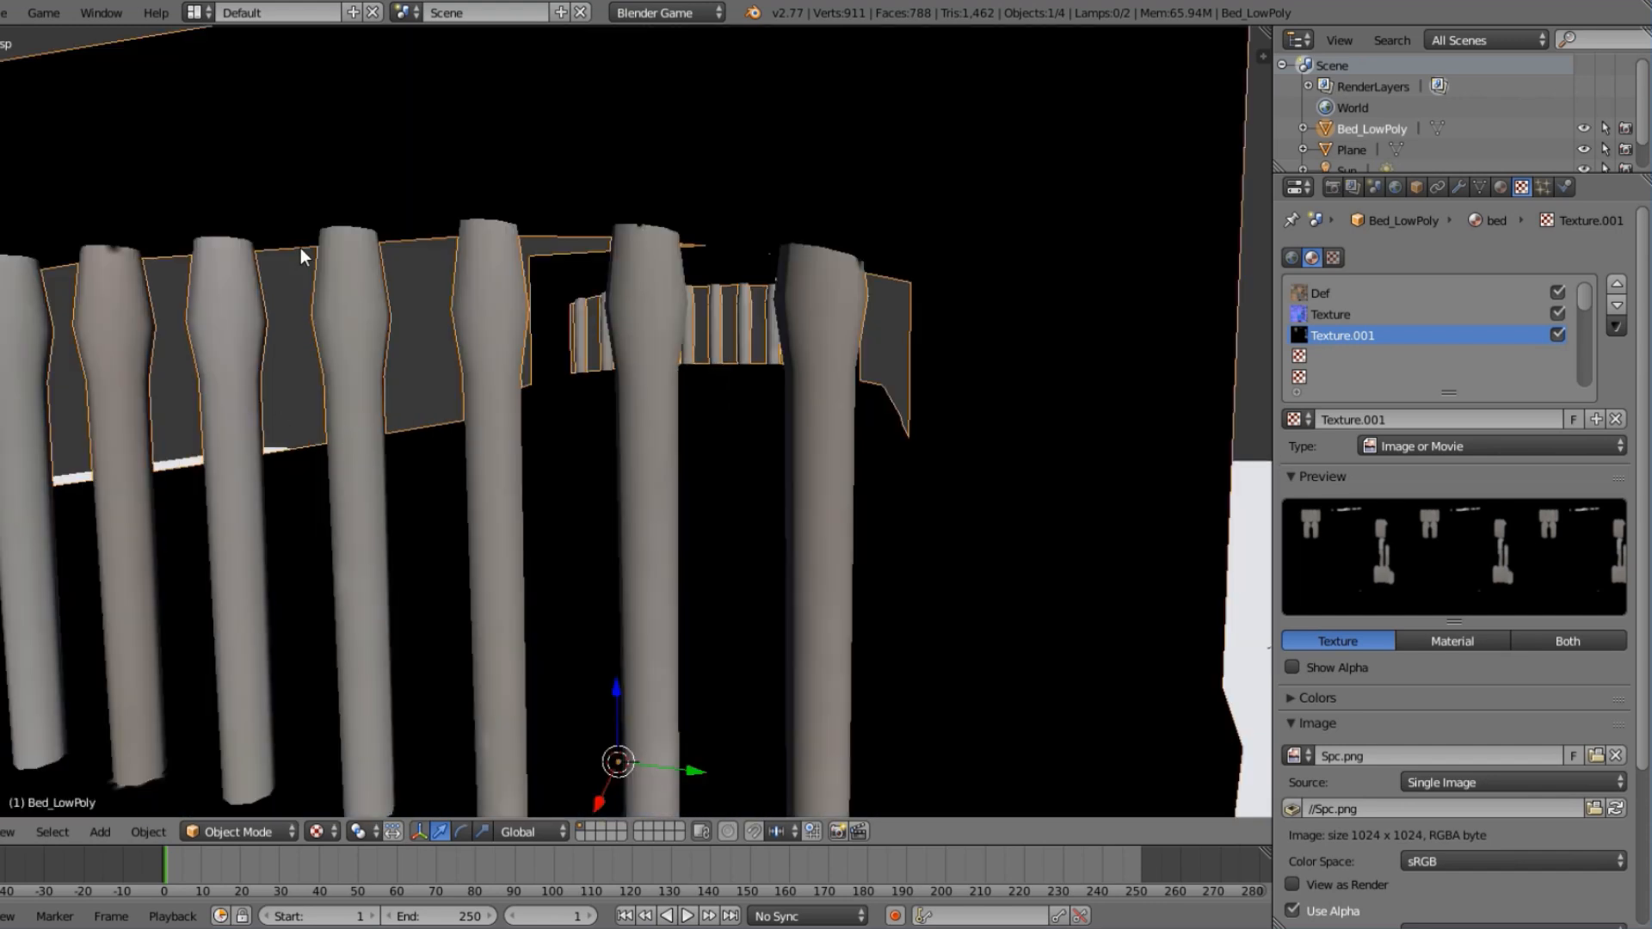
{"action": "scroll", "coordinate": [301, 256], "scroll_direction": "down", "scroll_amount": 4}
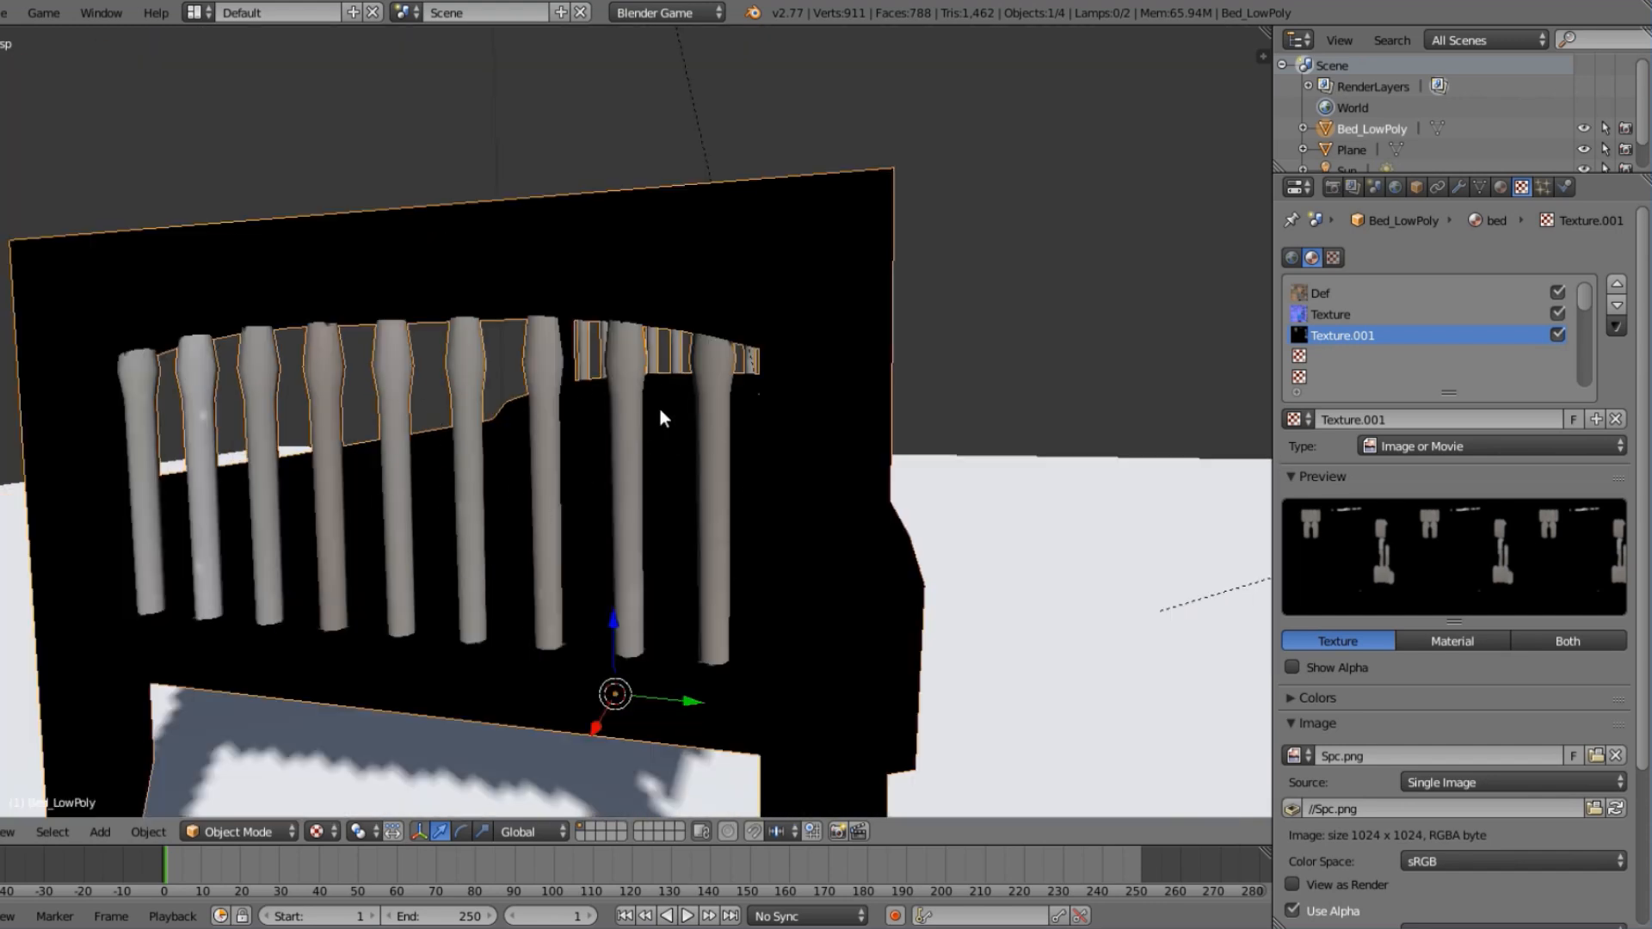
{"action": "middle_click_drag", "start_coordinate": [662, 418], "coordinate": [516, 450]}
{"action": "scroll", "coordinate": [912, 379], "scroll_direction": "up", "scroll_amount": 2}
{"action": "middle_click_drag", "start_coordinate": [979, 370], "coordinate": [718, 362]}
{"action": "middle_click_drag", "start_coordinate": [404, 377], "coordinate": [661, 397]}
{"action": "scroll", "coordinate": [661, 444], "scroll_direction": "down", "scroll_amount": 2}
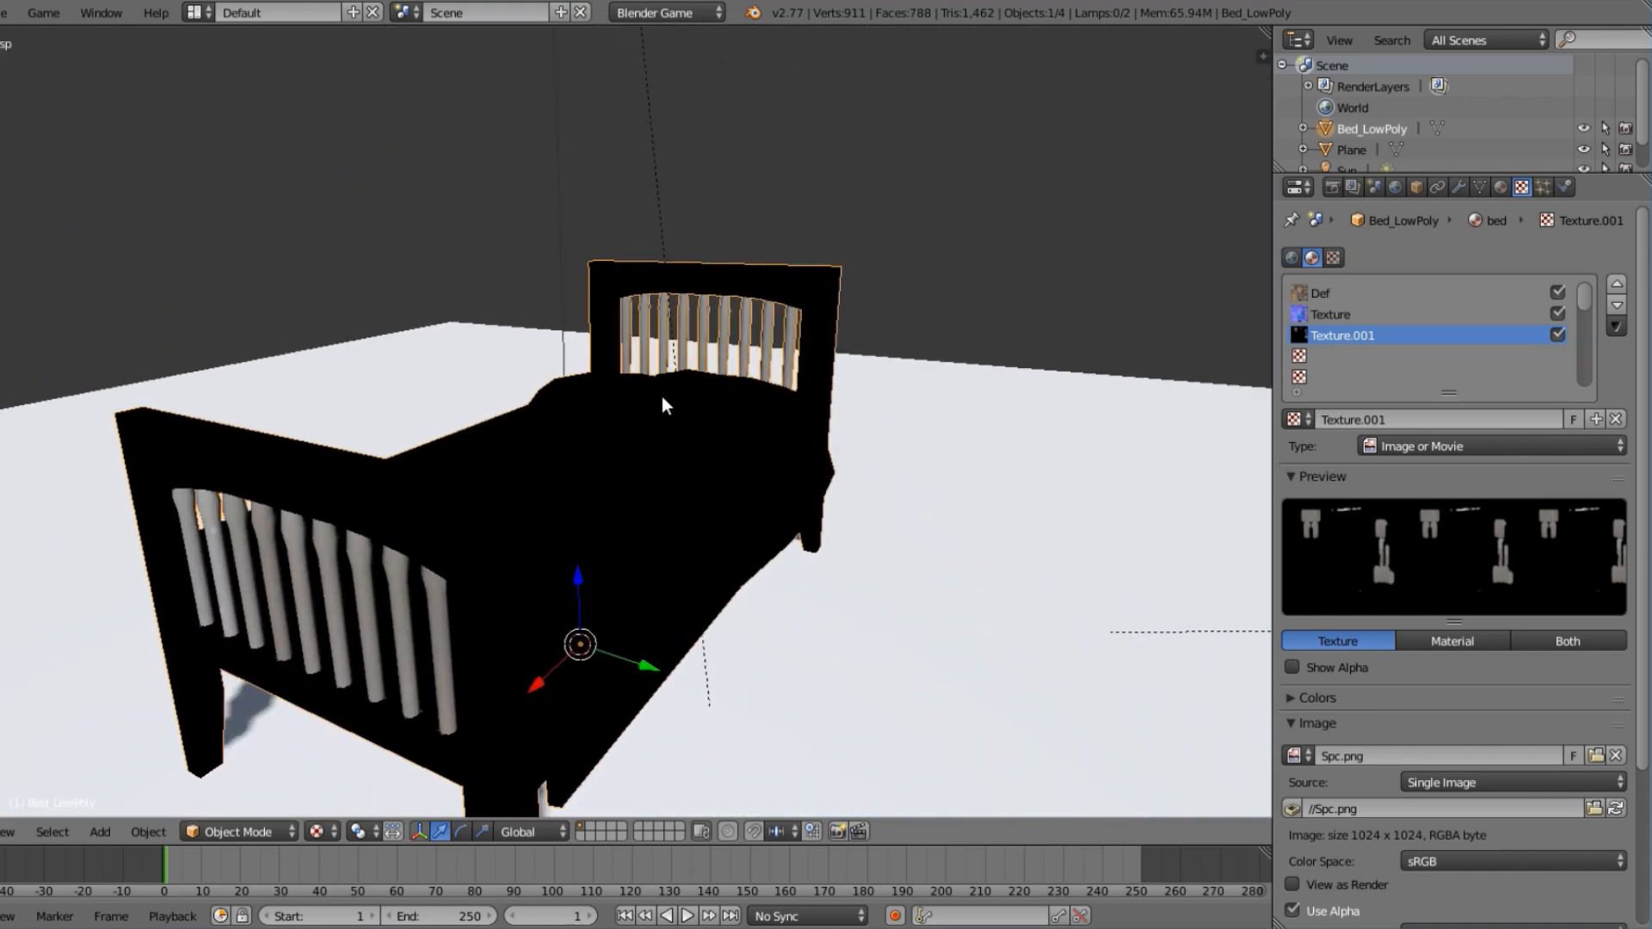
In the Spc.png texture's Influence settings, turn off Diffuse Color and turn on Specular Intensity.
{"action": "scroll", "coordinate": [1474, 600], "scroll_direction": "down", "scroll_amount": 5}
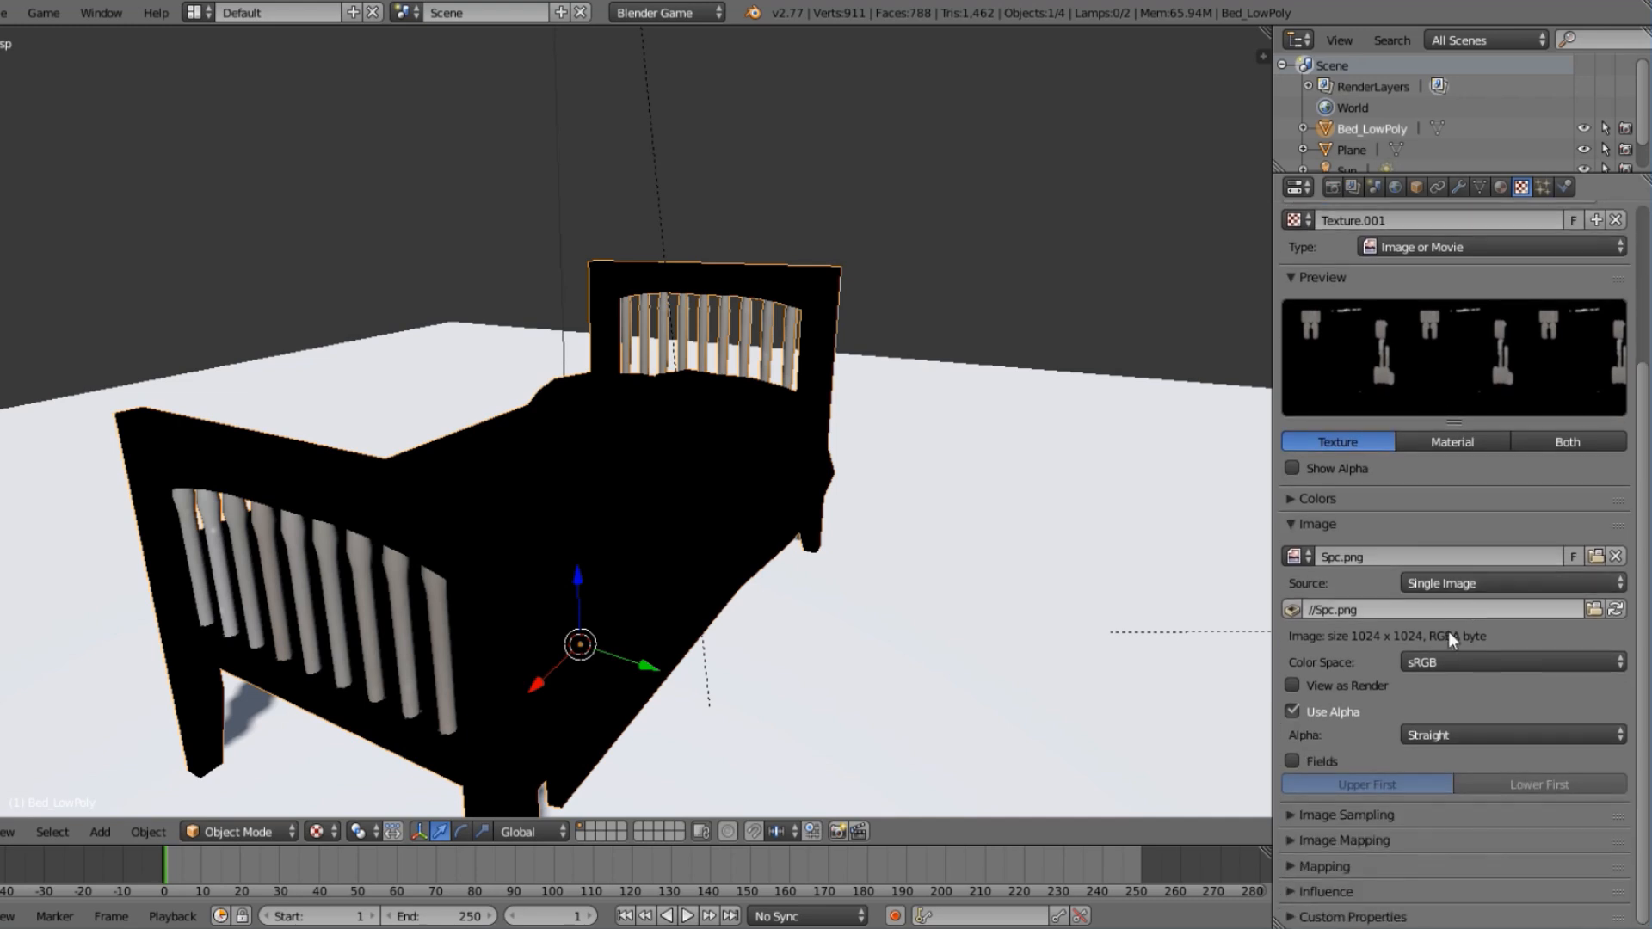
{"action": "left_click", "coordinate": [1298, 890]}
{"action": "scroll", "coordinate": [1329, 854], "scroll_direction": "down", "scroll_amount": 8}
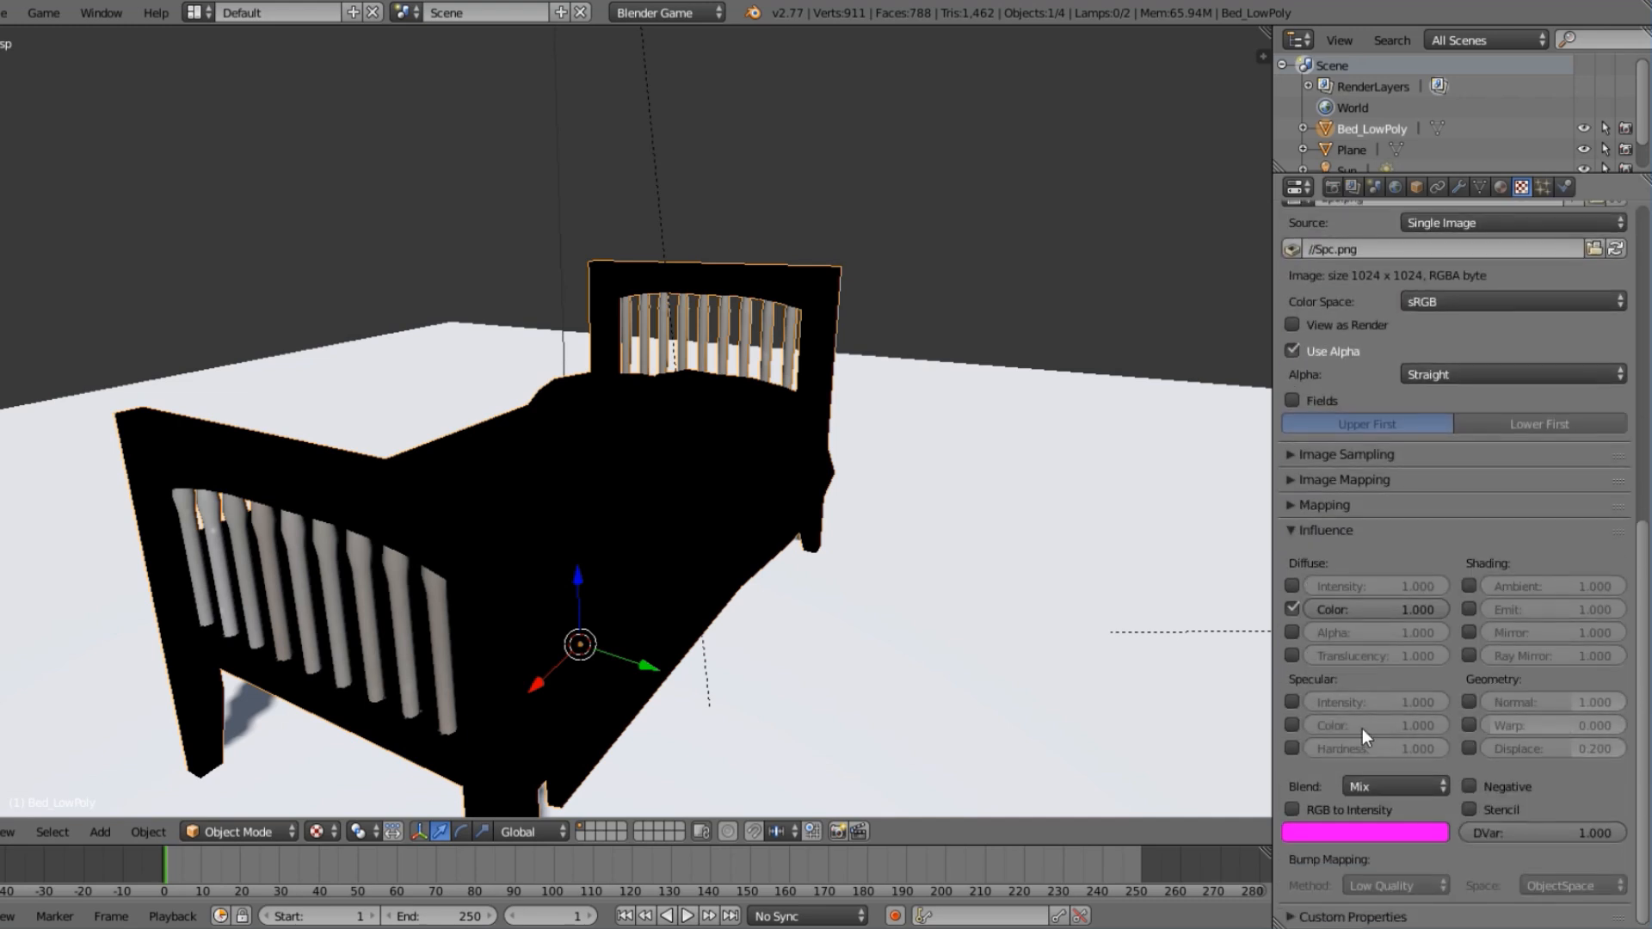
{"action": "left_click", "coordinate": [1292, 607]}
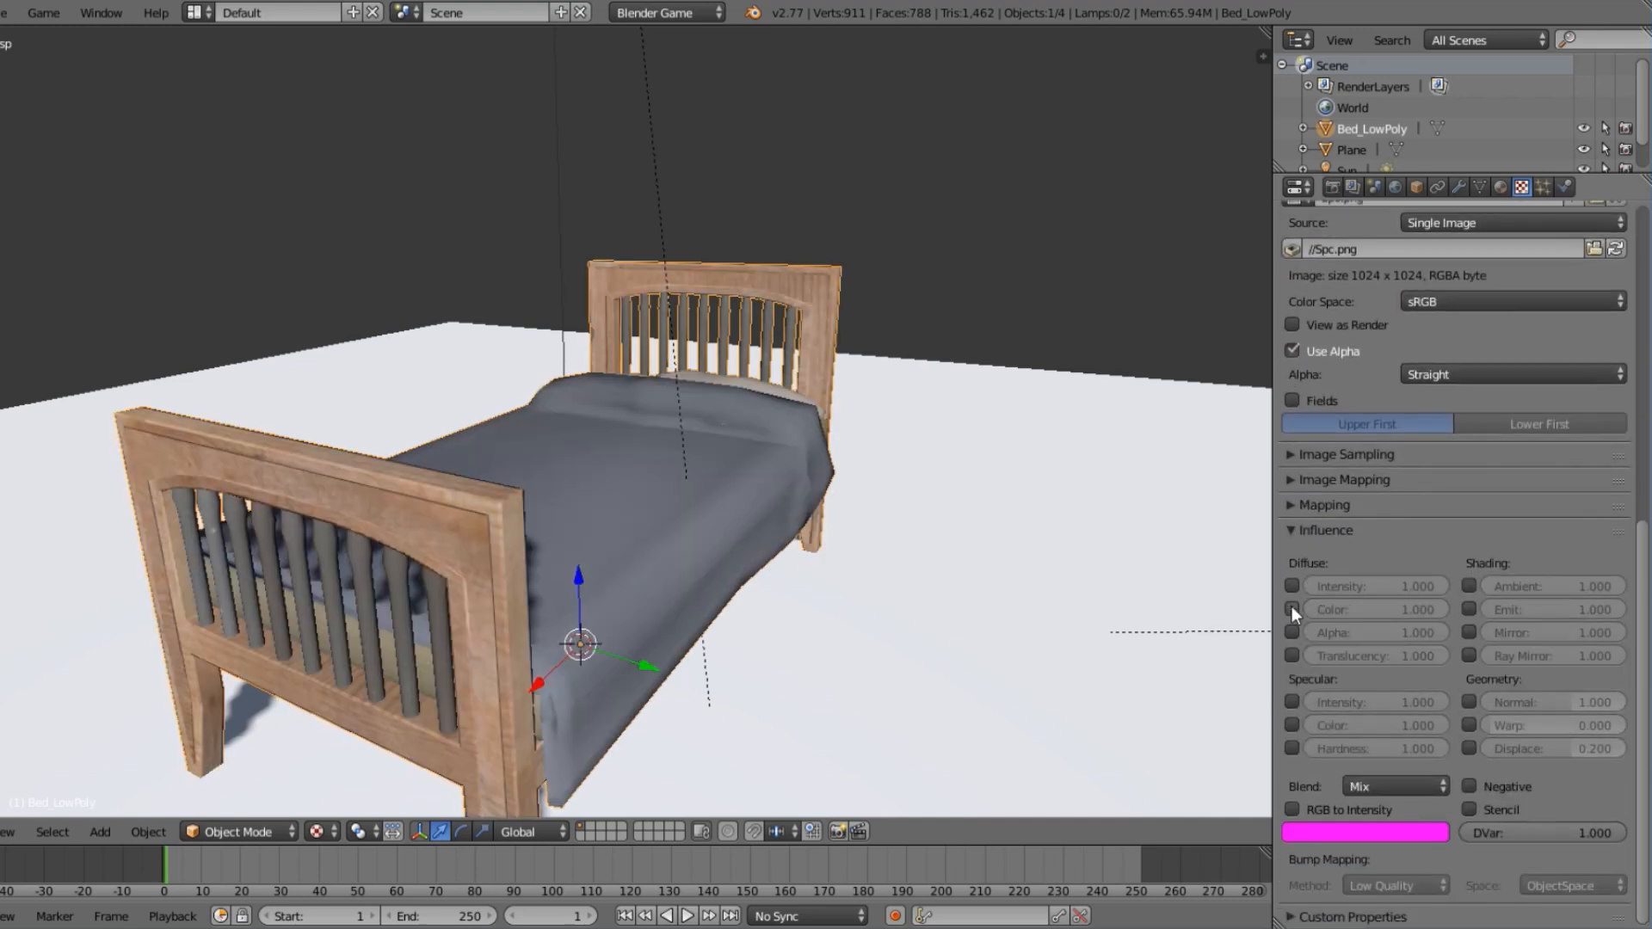
{"action": "left_click", "coordinate": [1292, 702]}
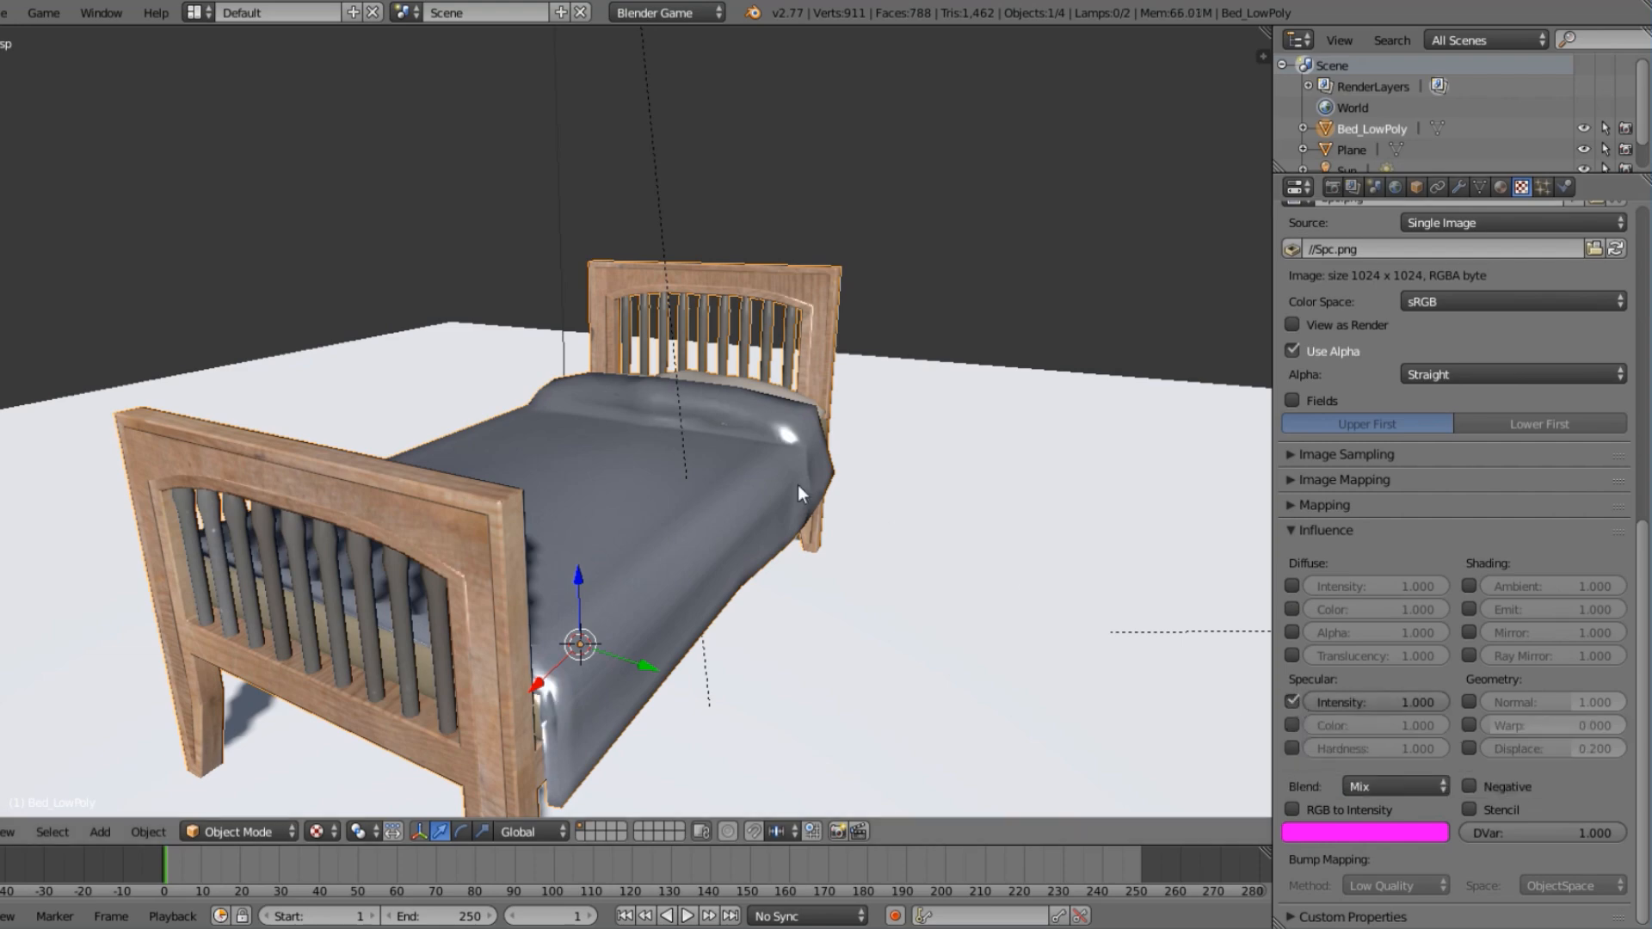
Enable Specular Color and Specular Hardness influence for the Spc.png texture as well.
{"action": "middle_click_drag", "start_coordinate": [797, 484], "coordinate": [846, 426]}
{"action": "scroll", "coordinate": [864, 441], "scroll_direction": "up", "scroll_amount": 4}
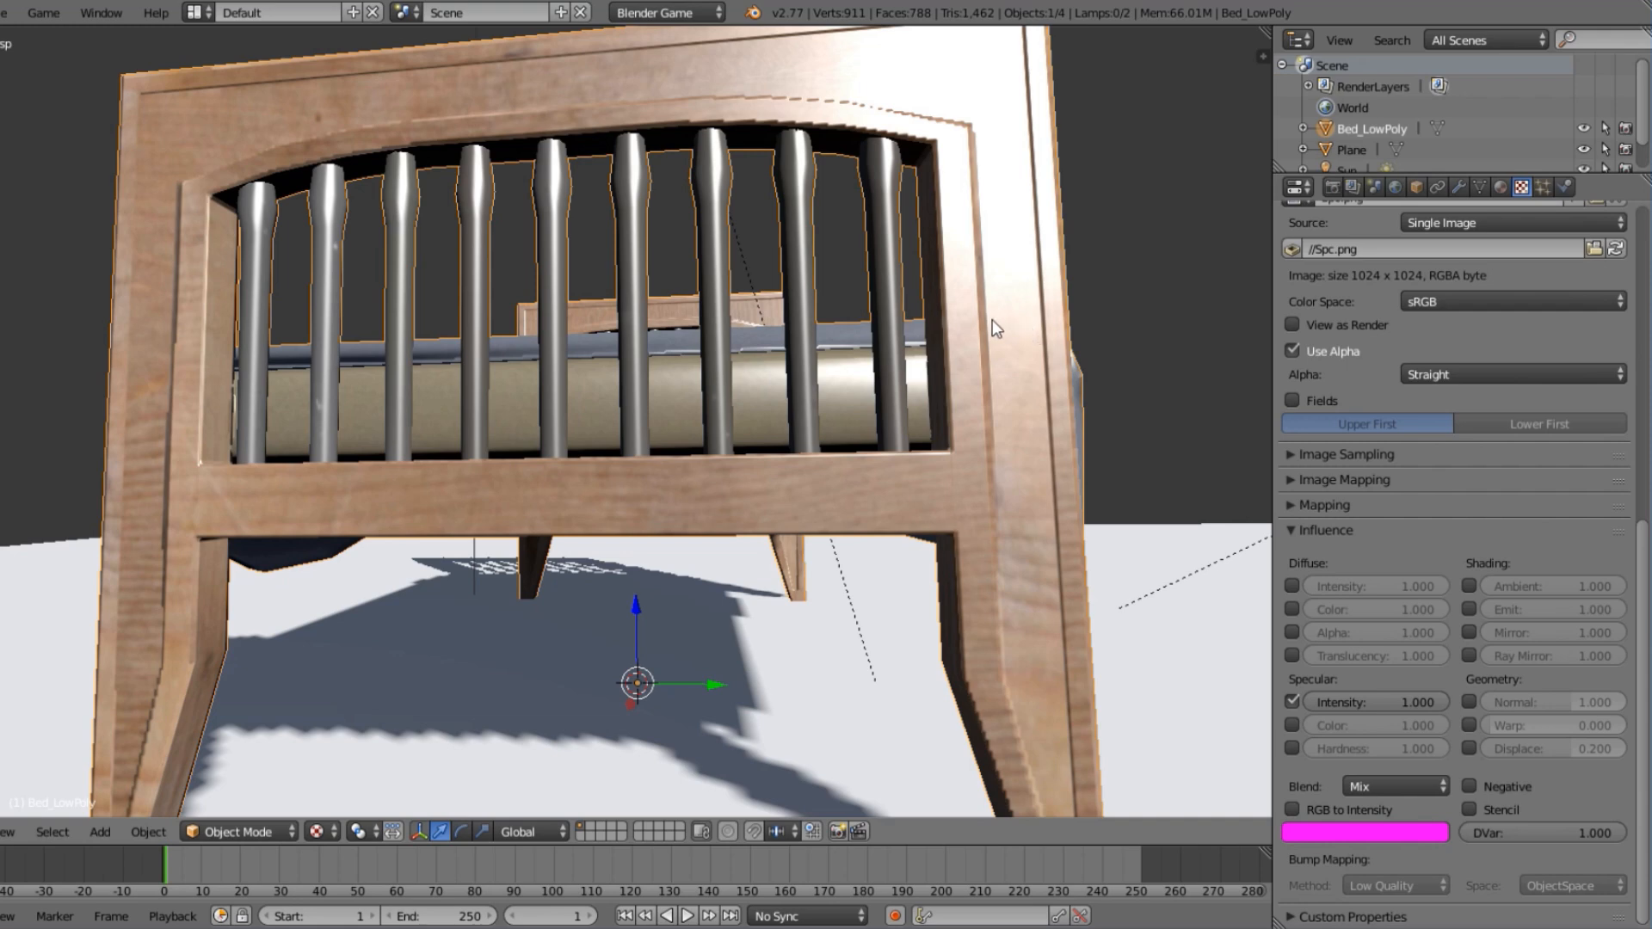
{"action": "middle_click_drag", "start_coordinate": [993, 319], "coordinate": [927, 337]}
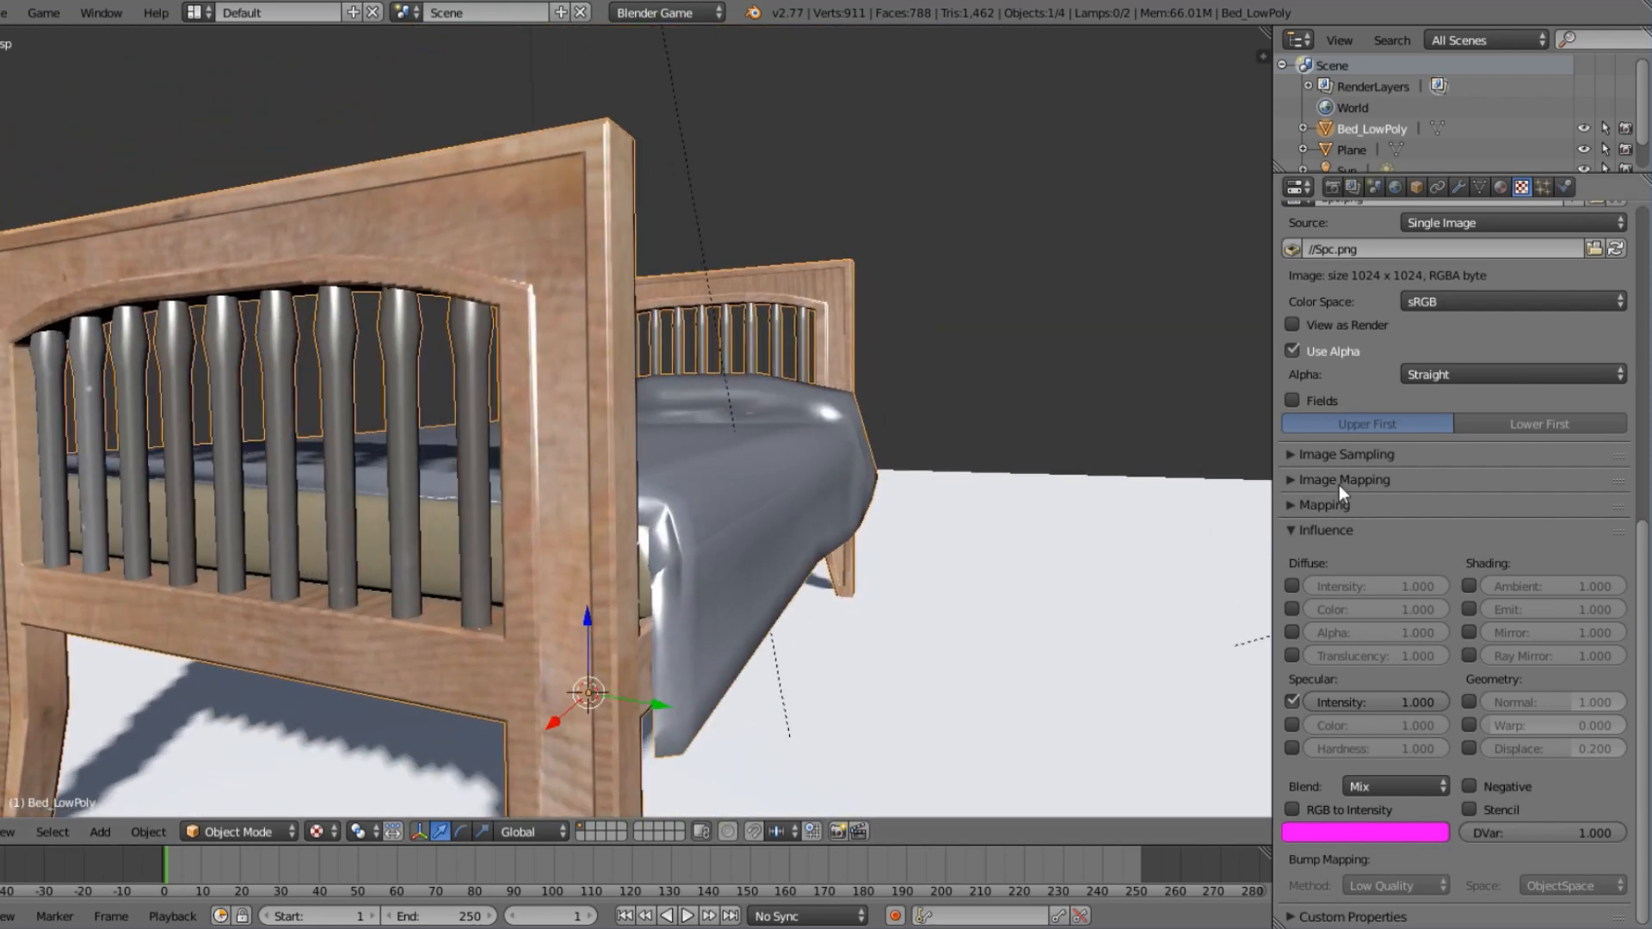
{"action": "left_click", "coordinate": [1291, 725]}
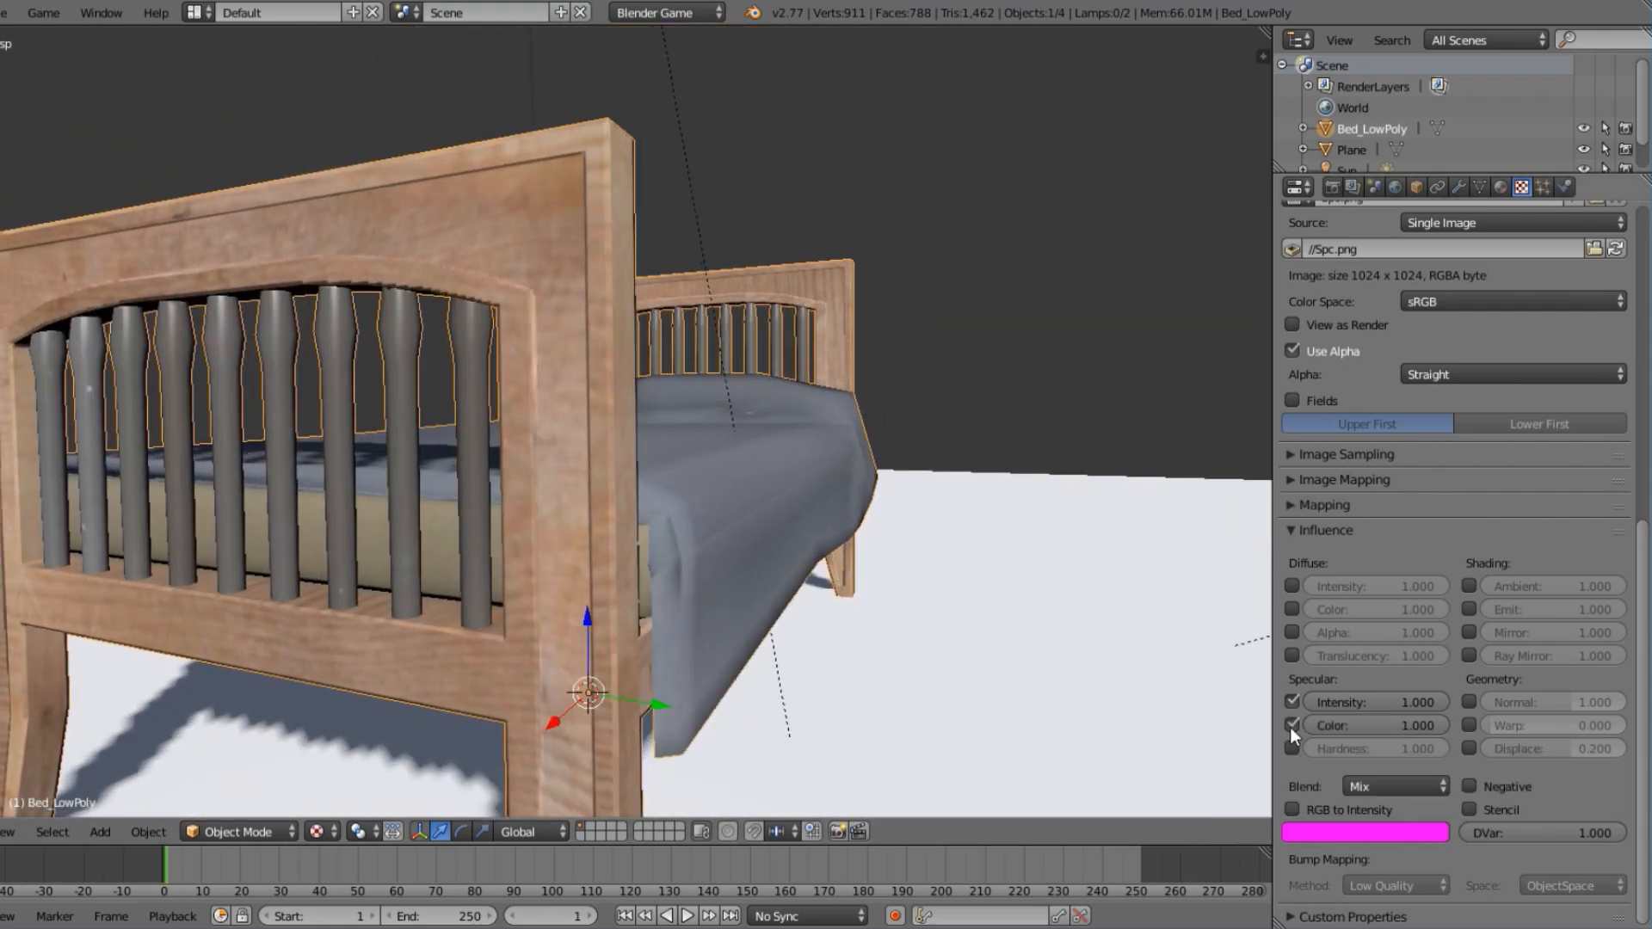
{"action": "middle_click_drag", "start_coordinate": [621, 431], "coordinate": [583, 185]}
{"action": "middle_click_drag", "start_coordinate": [508, 127], "coordinate": [553, 318], "text": "shift"}
{"action": "scroll", "coordinate": [552, 318], "scroll_direction": "up", "scroll_amount": 2}
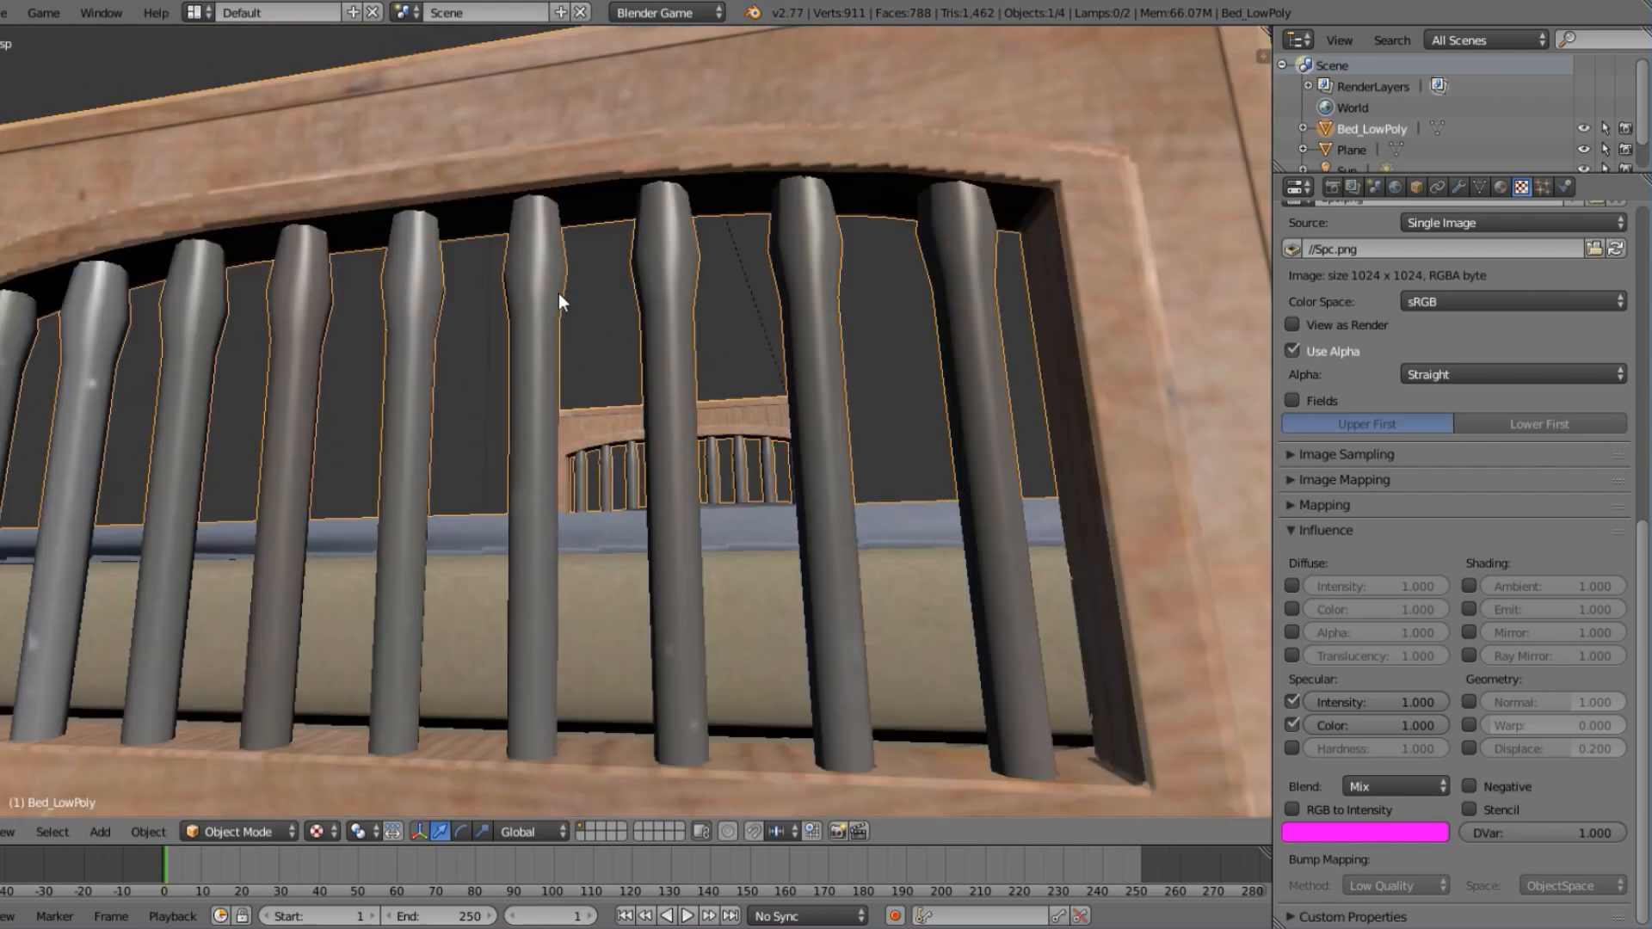
{"action": "left_click", "coordinate": [1299, 755]}
Examine the specular shading on the blanket and footboard slats up close, and collapse the texture's Influence settings.
{"action": "scroll", "coordinate": [881, 381], "scroll_direction": "down", "scroll_amount": 5}
{"action": "middle_click_drag", "start_coordinate": [877, 384], "coordinate": [751, 488]}
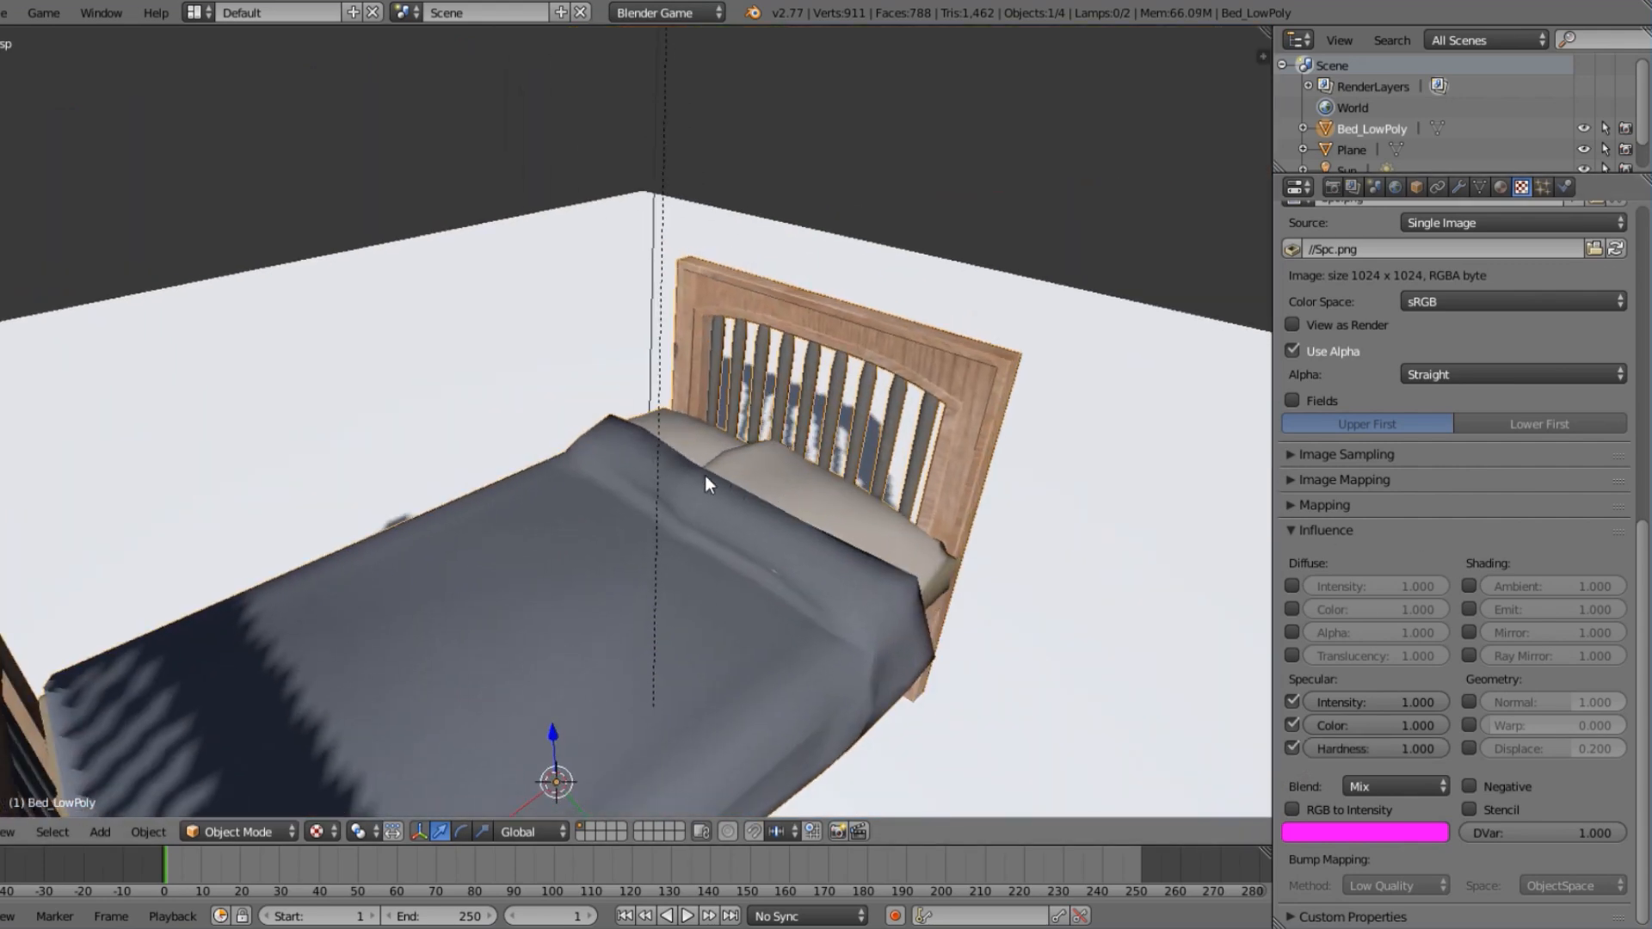
{"action": "scroll", "coordinate": [669, 508], "scroll_direction": "down", "scroll_amount": 2}
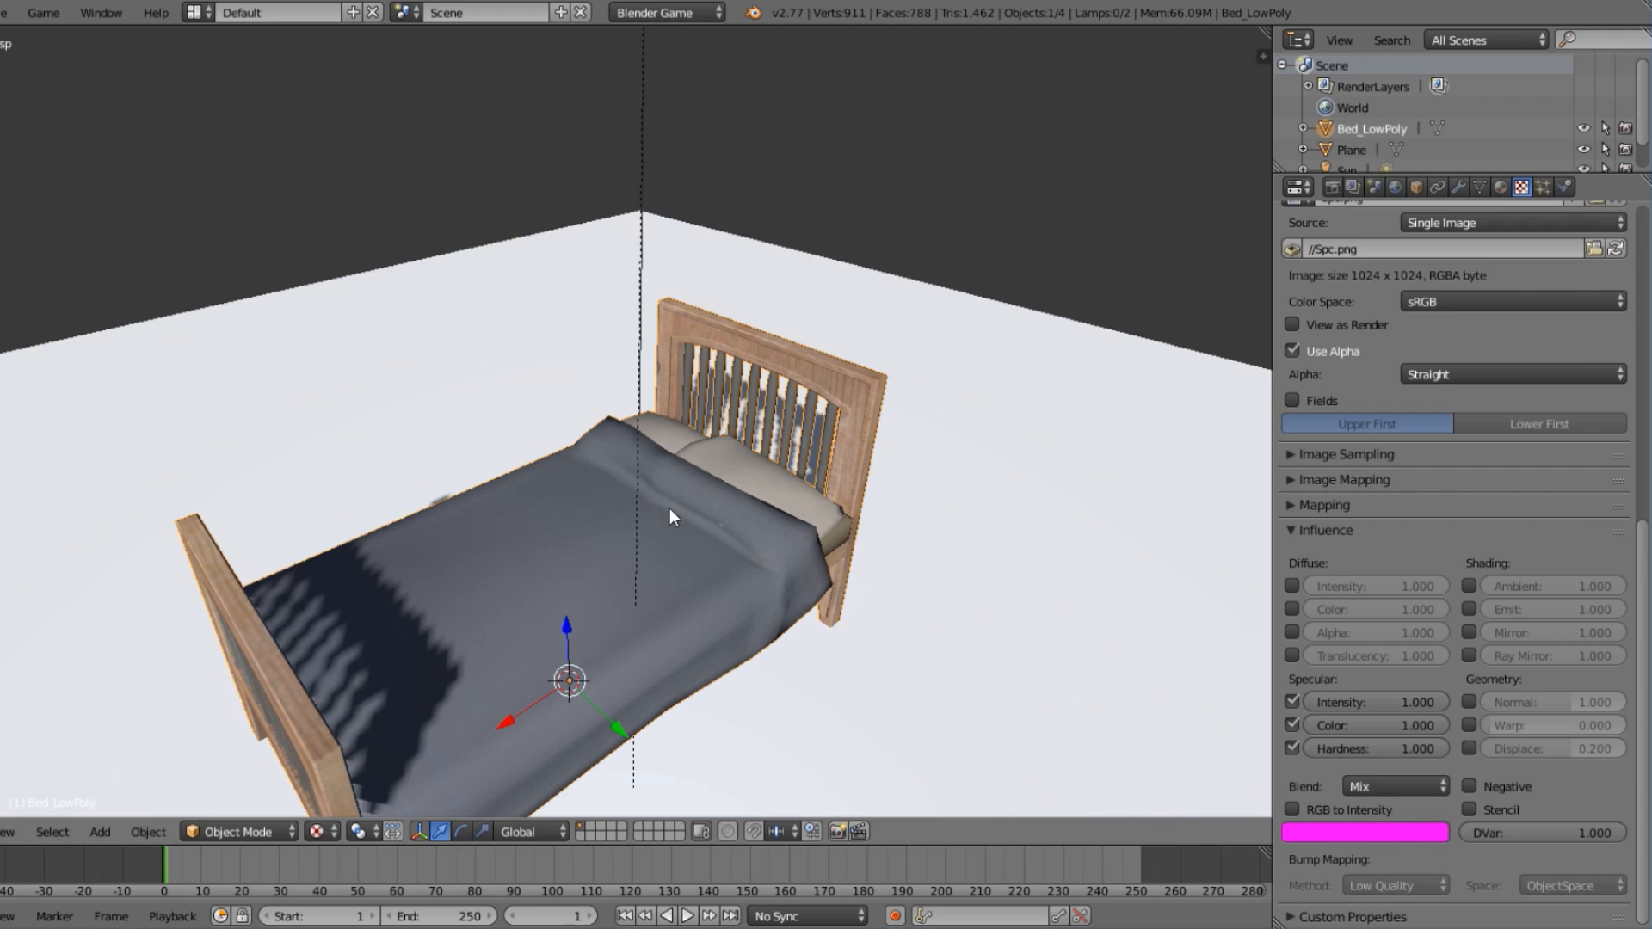
{"action": "middle_click_drag", "start_coordinate": [669, 508], "coordinate": [706, 337]}
{"action": "scroll", "coordinate": [689, 358], "scroll_direction": "up", "scroll_amount": 5}
{"action": "scroll", "coordinate": [607, 320], "scroll_direction": "up", "scroll_amount": 3}
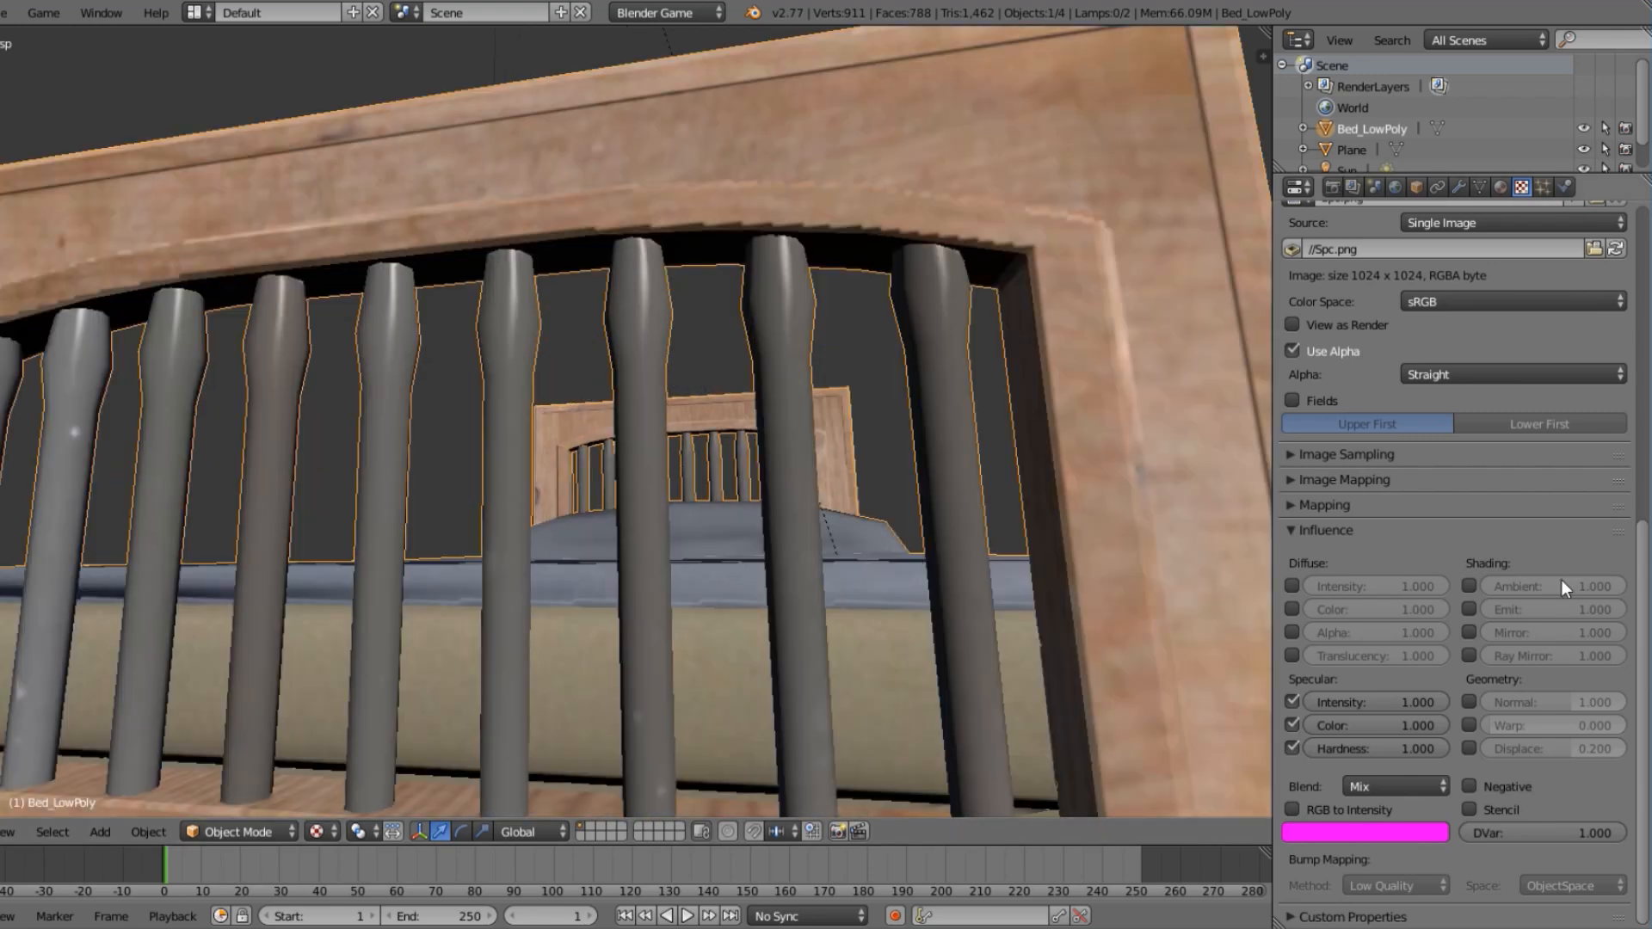
{"action": "left_click", "coordinate": [1305, 531]}
Inspect the pillows, blanket and headboard from several angles with the diffuse, normal and specular maps applied.
{"action": "scroll", "coordinate": [1335, 642], "scroll_direction": "up", "scroll_amount": 5}
{"action": "scroll", "coordinate": [782, 553], "scroll_direction": "down", "scroll_amount": 6}
{"action": "middle_click_drag", "start_coordinate": [782, 553], "coordinate": [737, 601]}
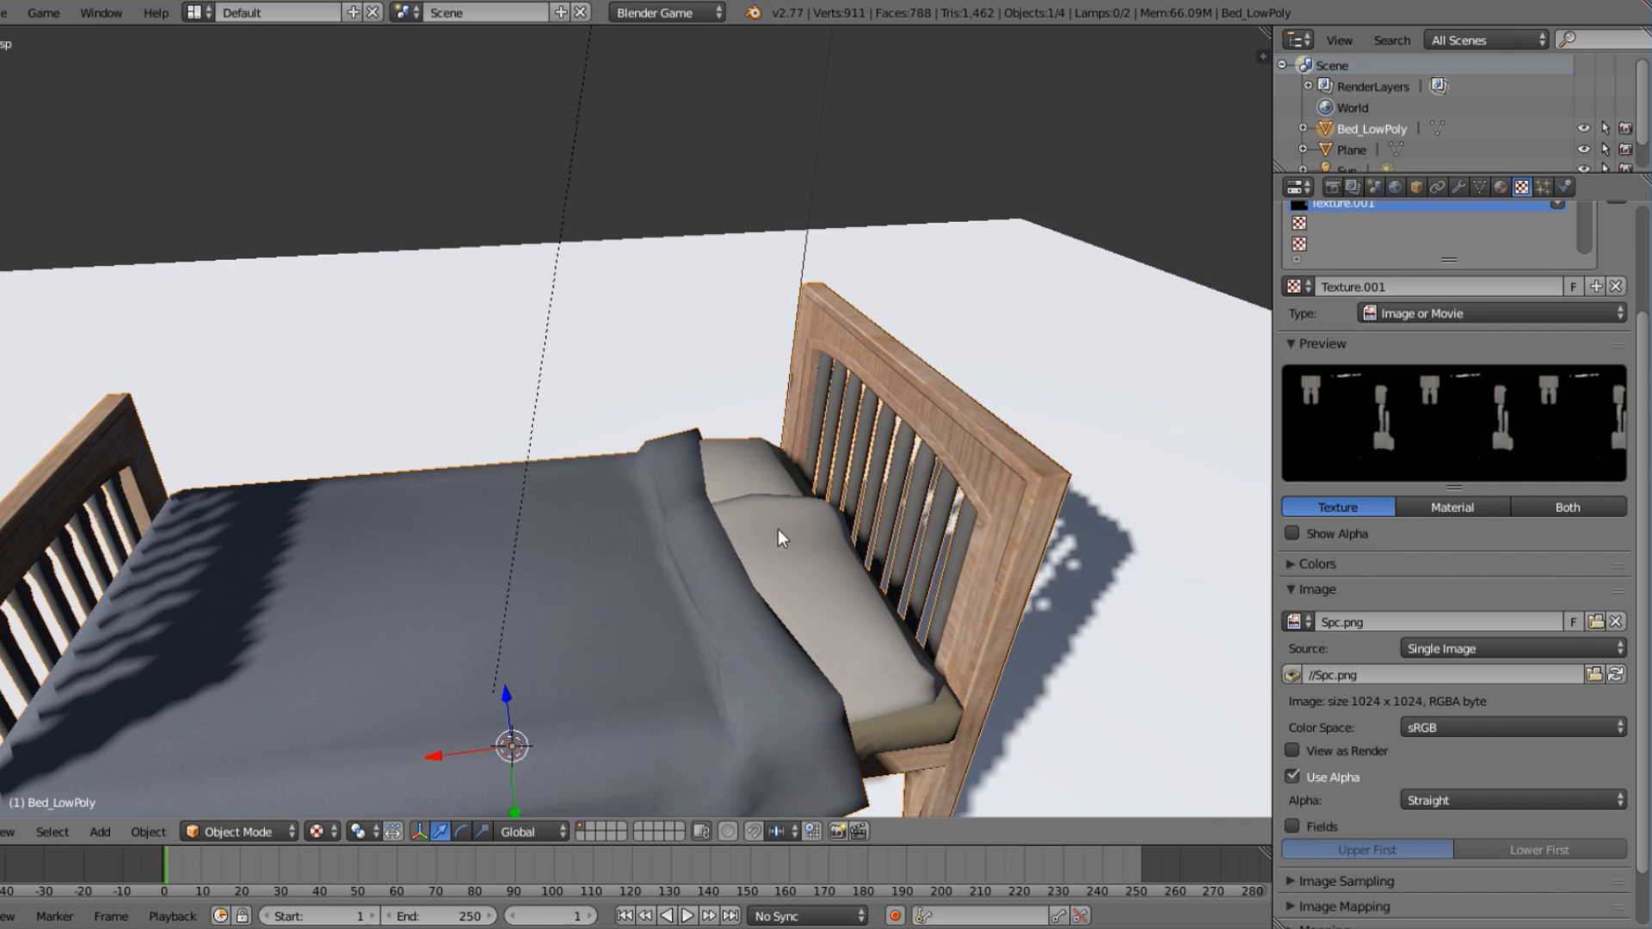
{"action": "scroll", "coordinate": [818, 456], "scroll_direction": "down", "scroll_amount": 3}
{"action": "scroll", "coordinate": [825, 434], "scroll_direction": "down", "scroll_amount": 1}
{"action": "scroll", "coordinate": [782, 490], "scroll_direction": "up", "scroll_amount": 4}
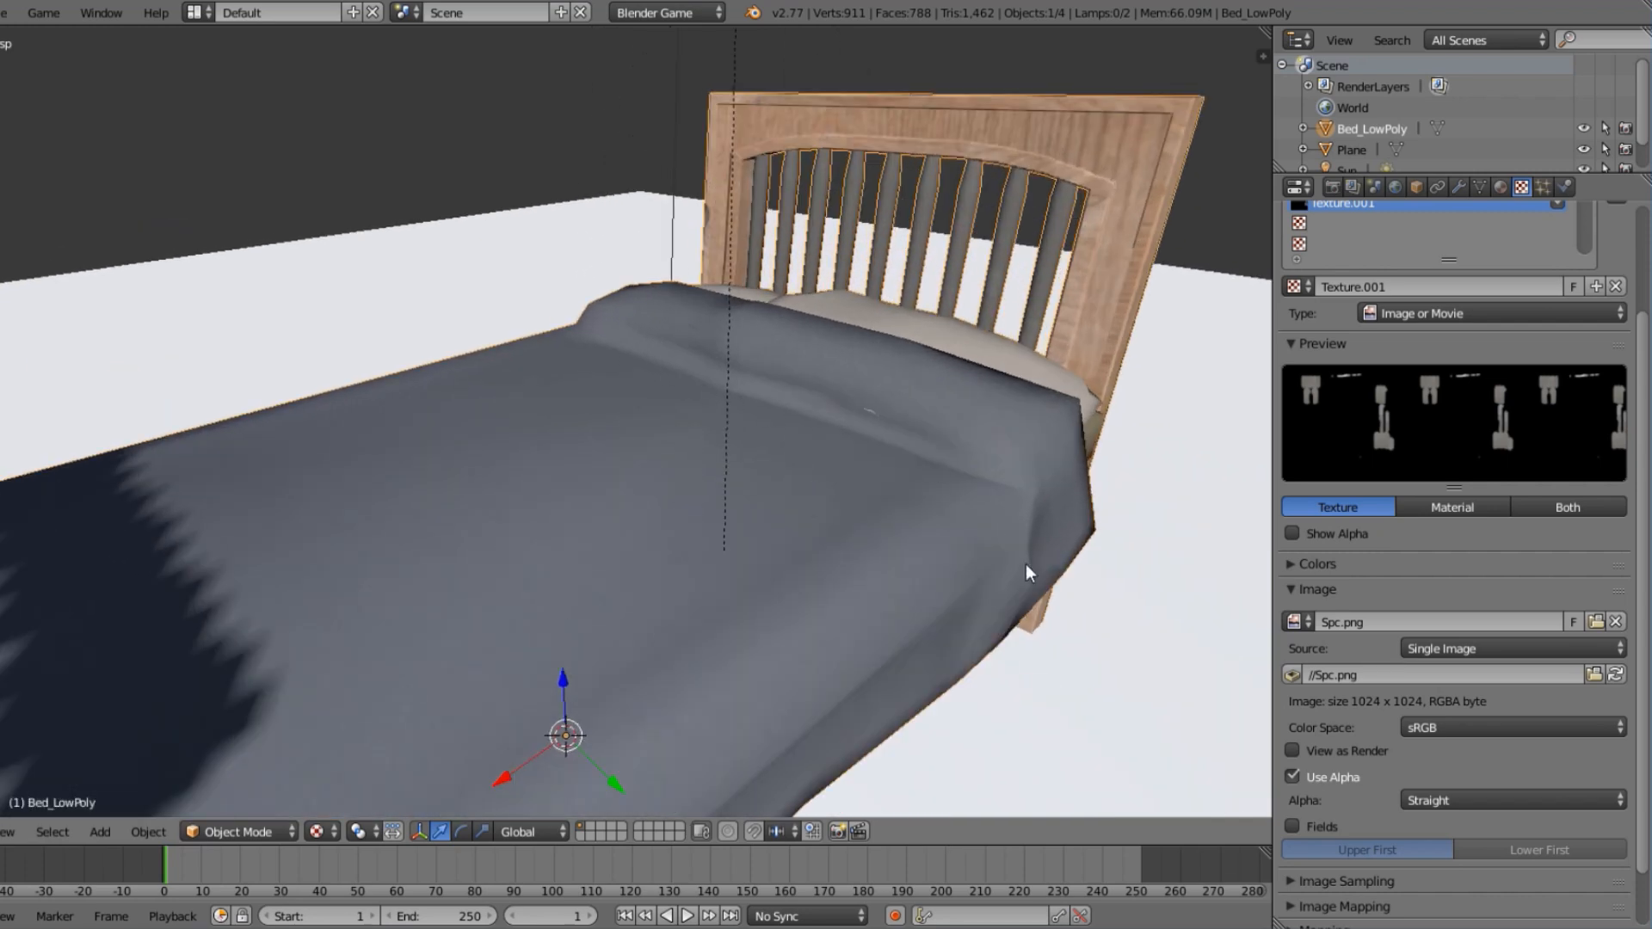
{"action": "middle_click_drag", "start_coordinate": [1034, 598], "coordinate": [820, 549]}
{"action": "middle_click_drag", "start_coordinate": [926, 543], "coordinate": [832, 422], "text": "shift"}
{"action": "scroll", "coordinate": [734, 576], "scroll_direction": "down", "scroll_amount": 4}
{"action": "middle_click_drag", "start_coordinate": [430, 476], "coordinate": [649, 540]}
{"action": "scroll", "coordinate": [1348, 357], "scroll_direction": "up", "scroll_amount": 4}
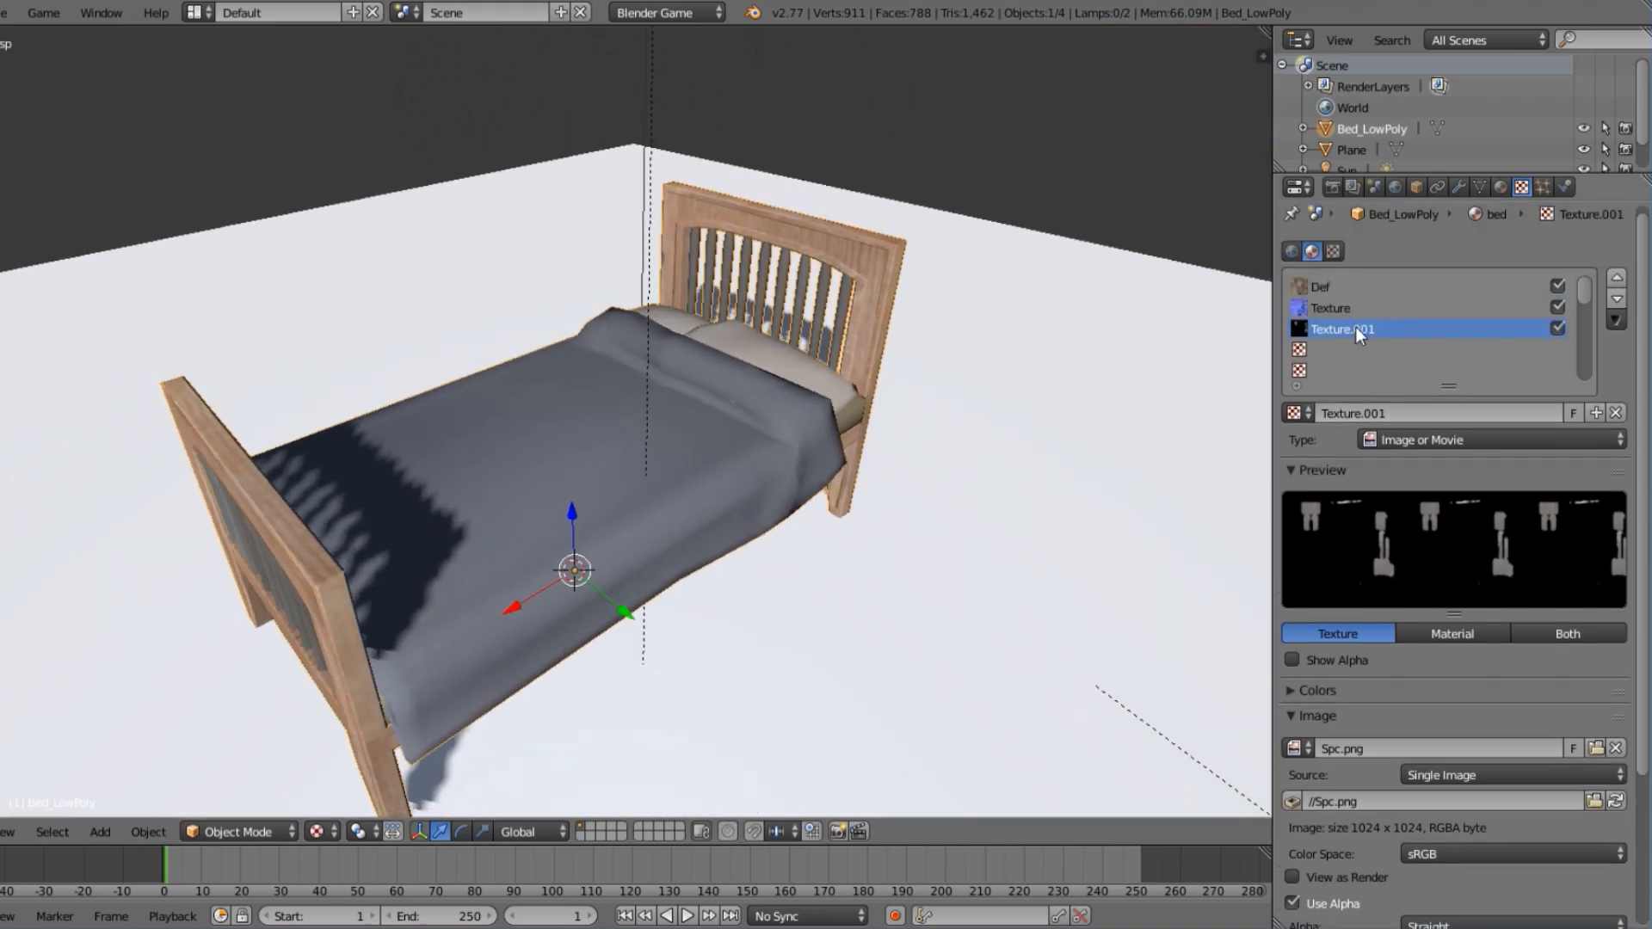
Add a new image texture in the material's fourth texture slot and load AO.png into it.
{"action": "left_click", "coordinate": [1324, 350]}
{"action": "left_click", "coordinate": [1439, 414]}
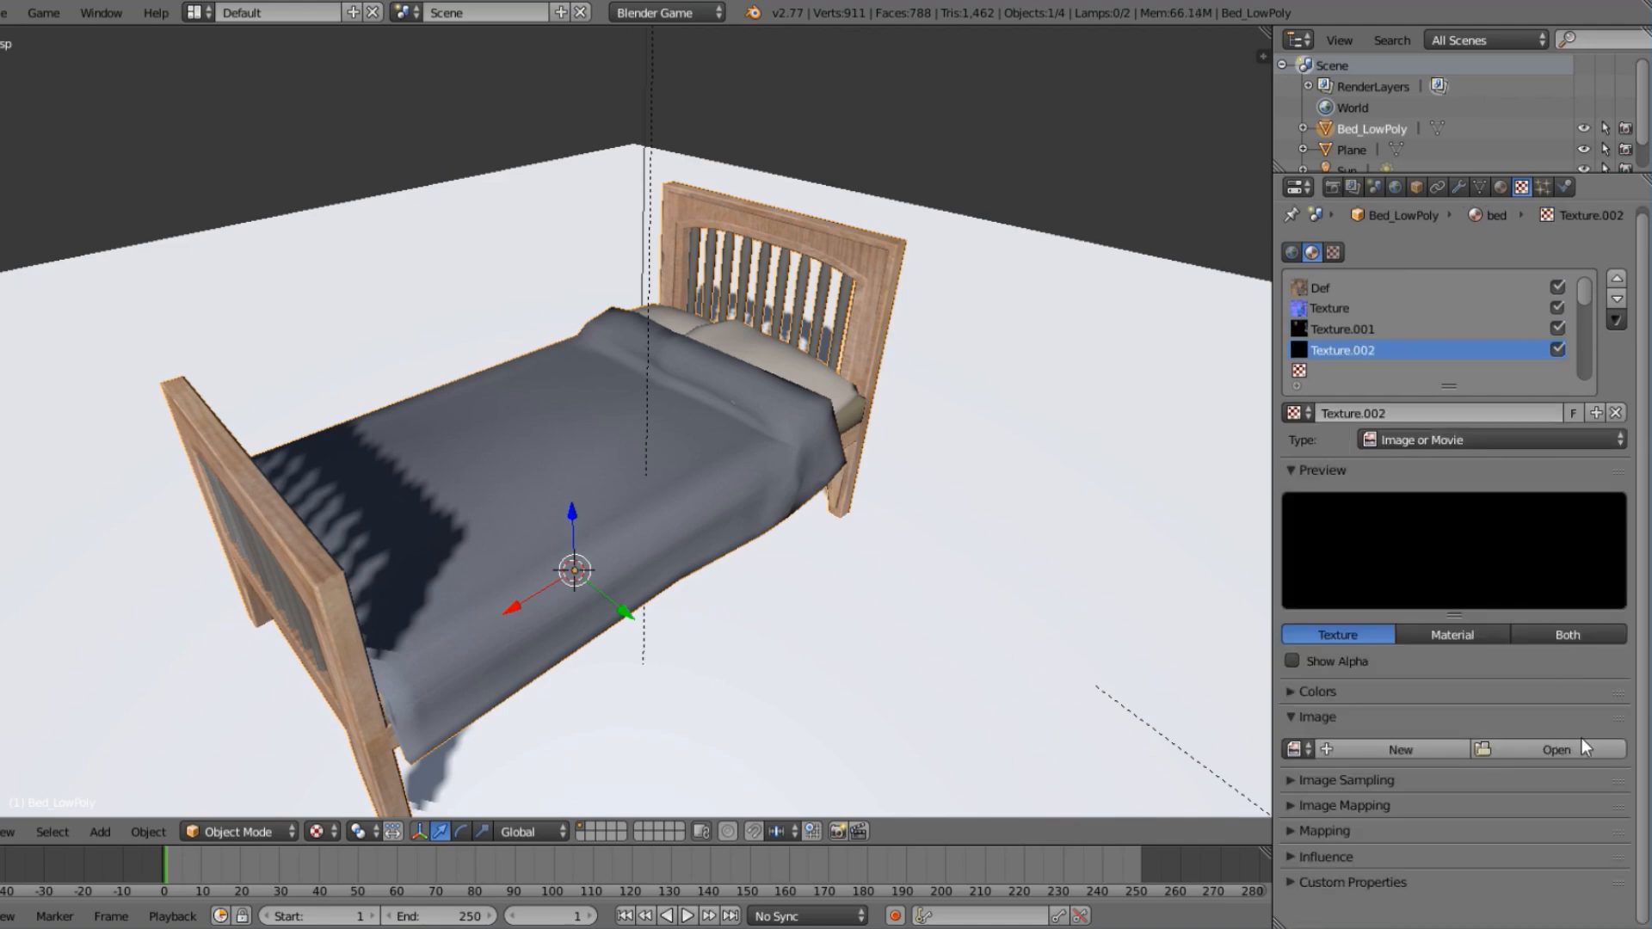
{"action": "left_click", "coordinate": [1567, 748]}
{"action": "left_click", "coordinate": [289, 41]}
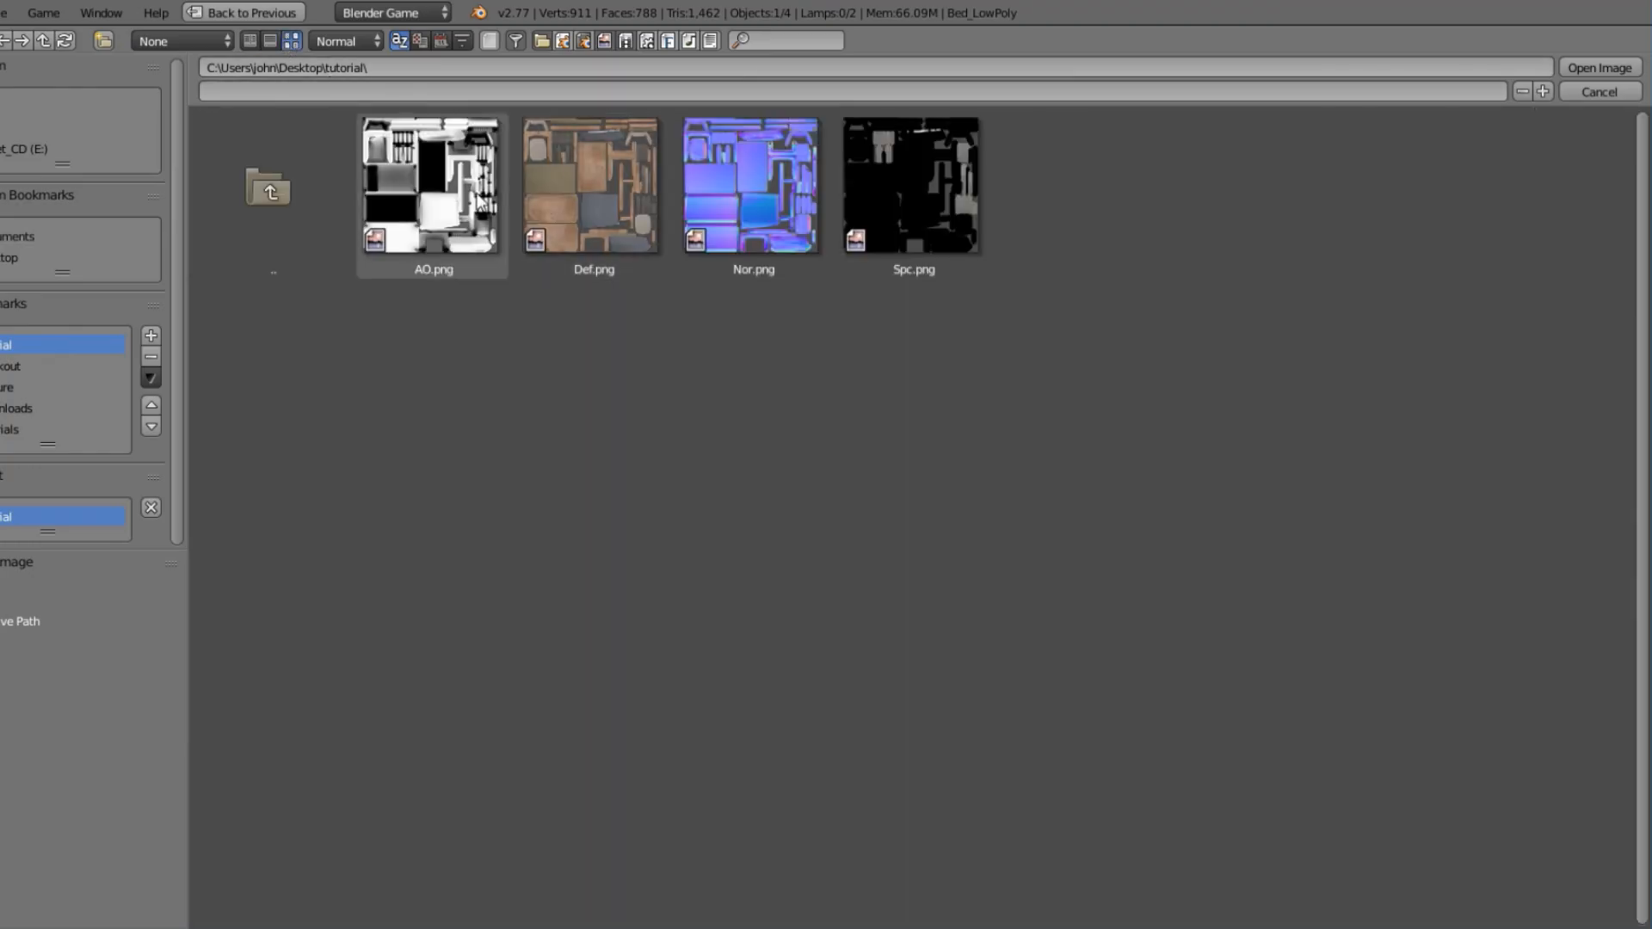
{"action": "left_click", "coordinate": [430, 189]}
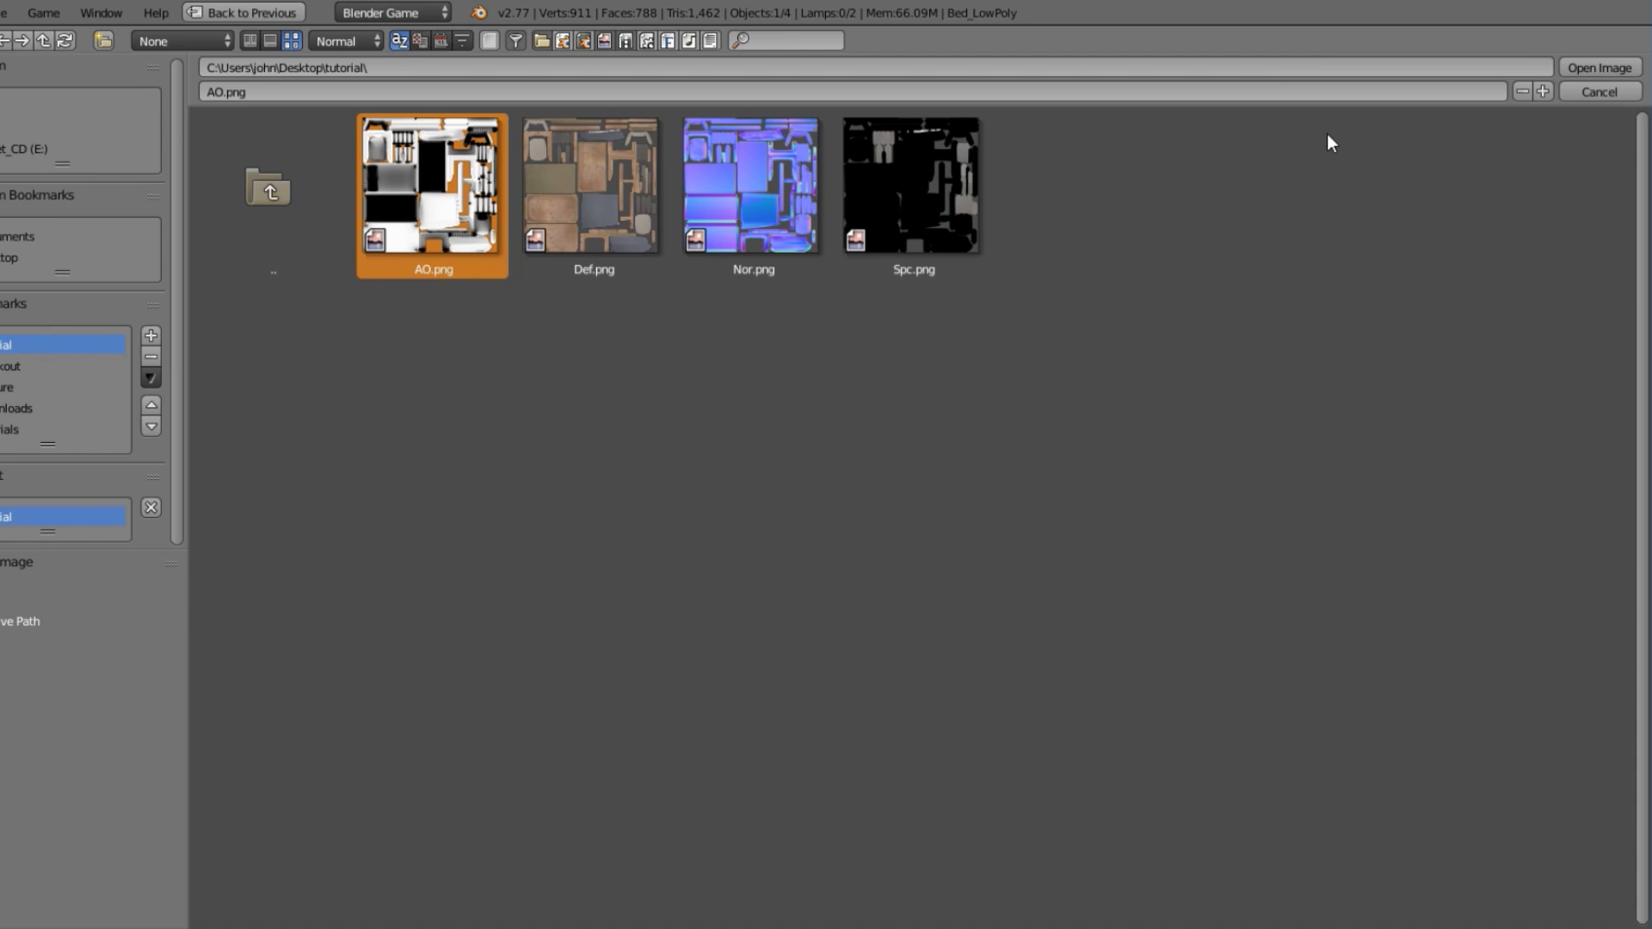
{"action": "left_click", "coordinate": [1600, 67]}
Set the AO.png texture's Influence blend mode to Multiply, keeping Diffuse Color enabled.
{"action": "middle_click_drag", "start_coordinate": [608, 578], "coordinate": [730, 393]}
{"action": "scroll", "coordinate": [861, 439], "scroll_direction": "up", "scroll_amount": 5}
{"action": "scroll", "coordinate": [730, 392], "scroll_direction": "down", "scroll_amount": 3}
{"action": "scroll", "coordinate": [1432, 602], "scroll_direction": "down", "scroll_amount": 5}
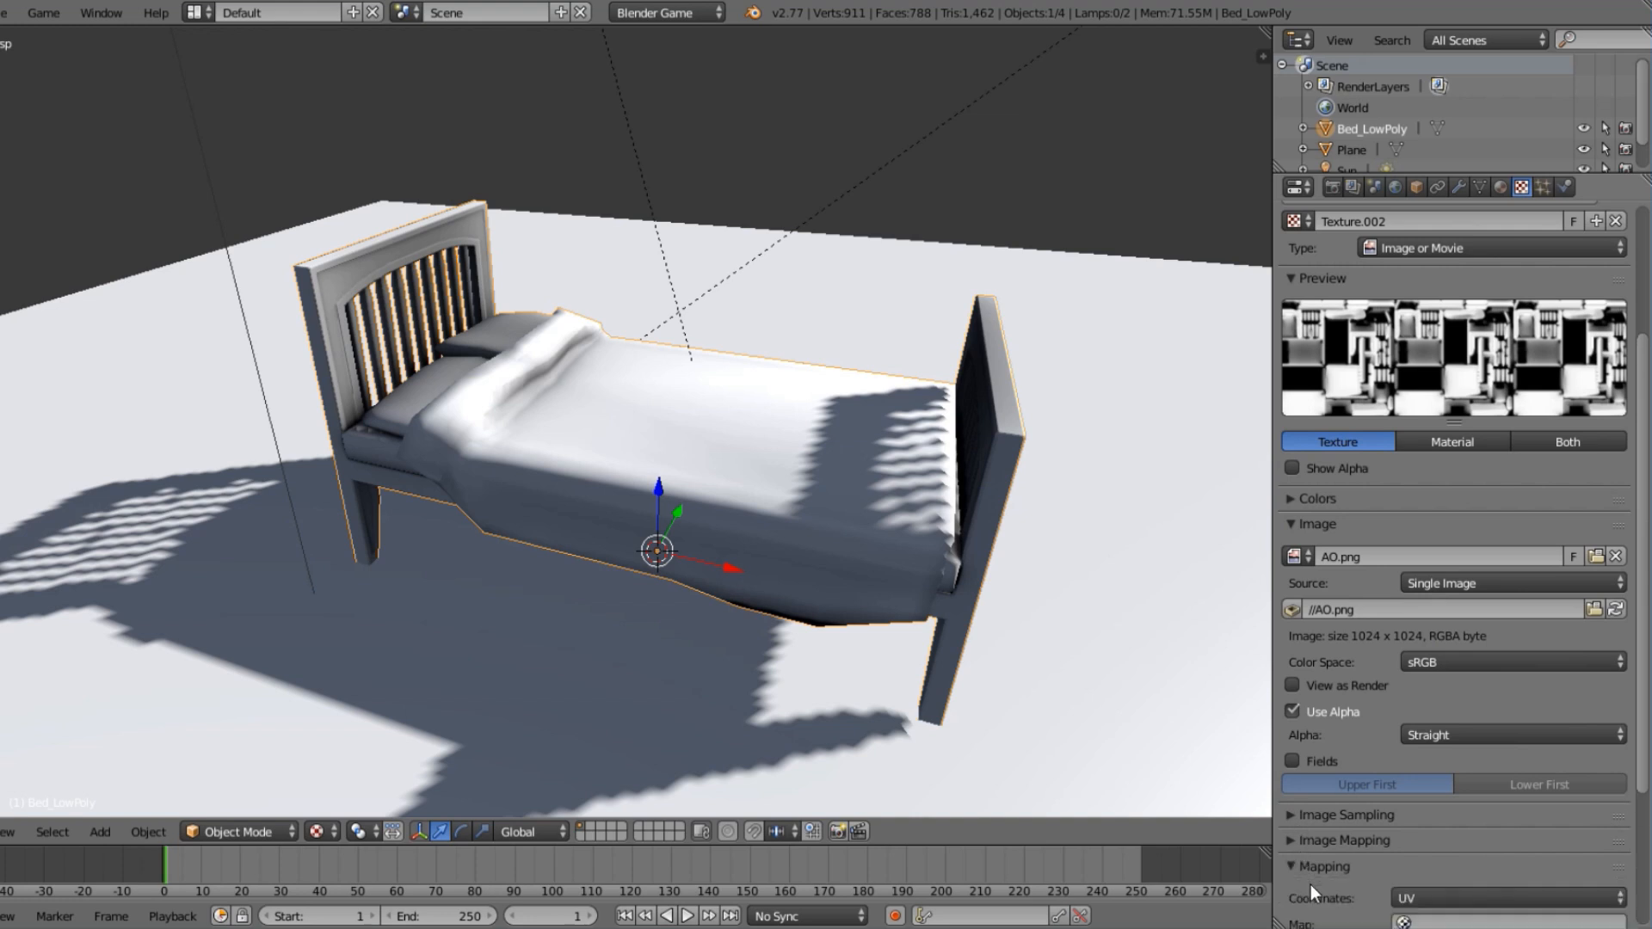
{"action": "left_click", "coordinate": [1303, 891]}
{"action": "scroll", "coordinate": [1311, 869], "scroll_direction": "down", "scroll_amount": 9}
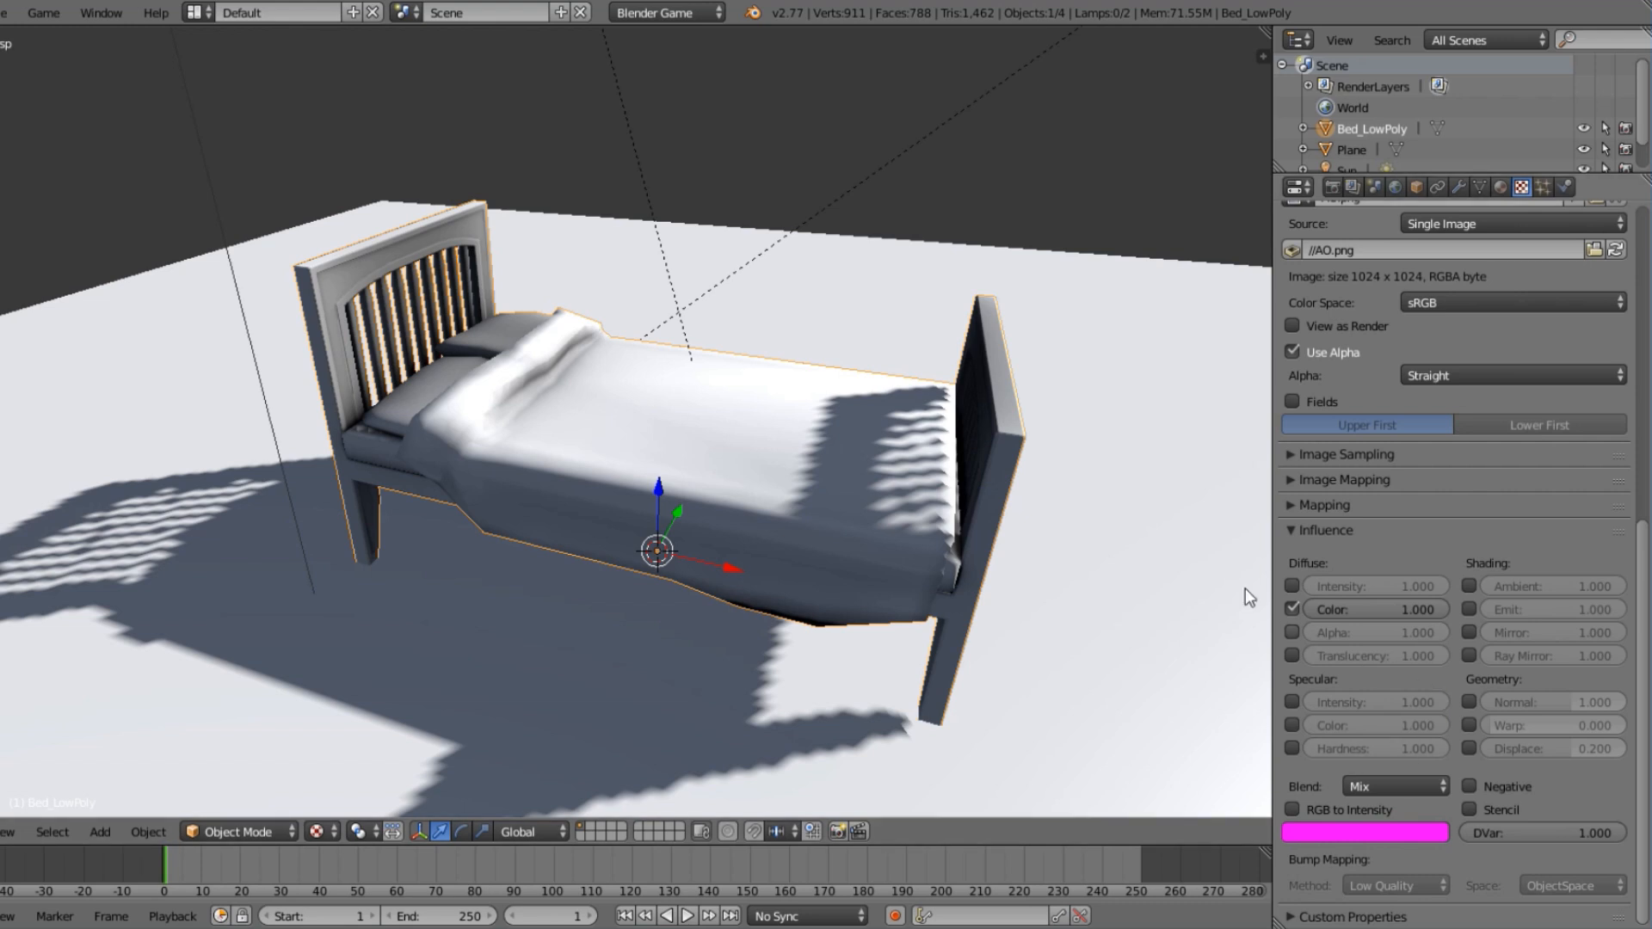
{"action": "scroll", "coordinate": [828, 448], "scroll_direction": "up", "scroll_amount": 3}
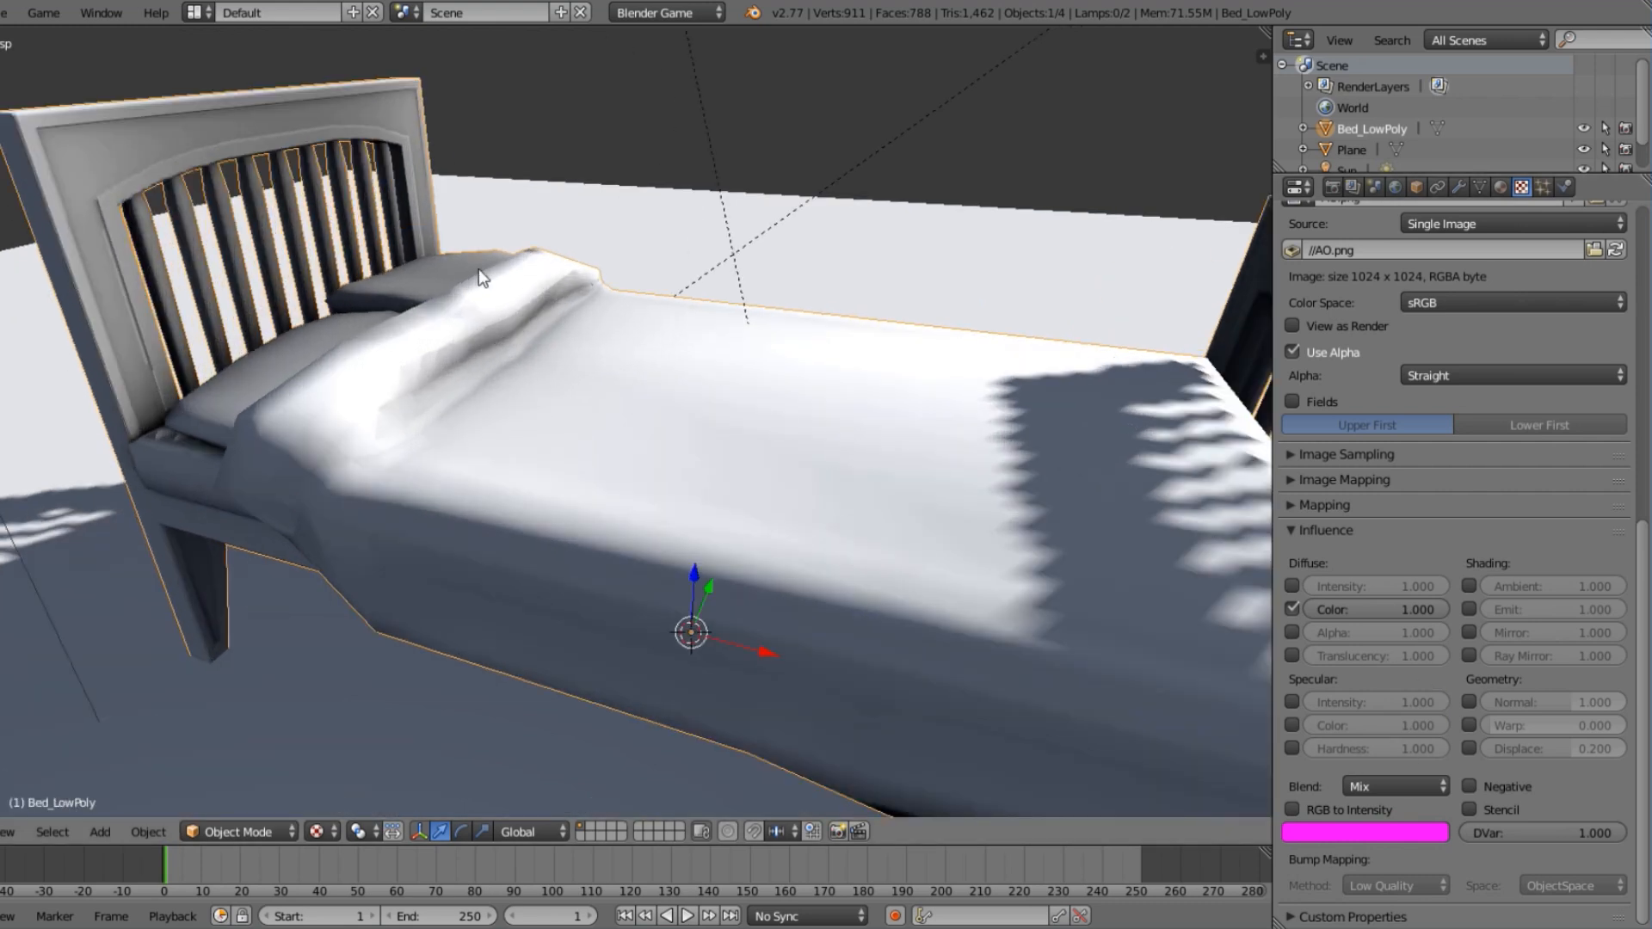
{"action": "middle_click_drag", "start_coordinate": [447, 378], "coordinate": [530, 479]}
{"action": "scroll", "coordinate": [535, 480], "scroll_direction": "up", "scroll_amount": 3}
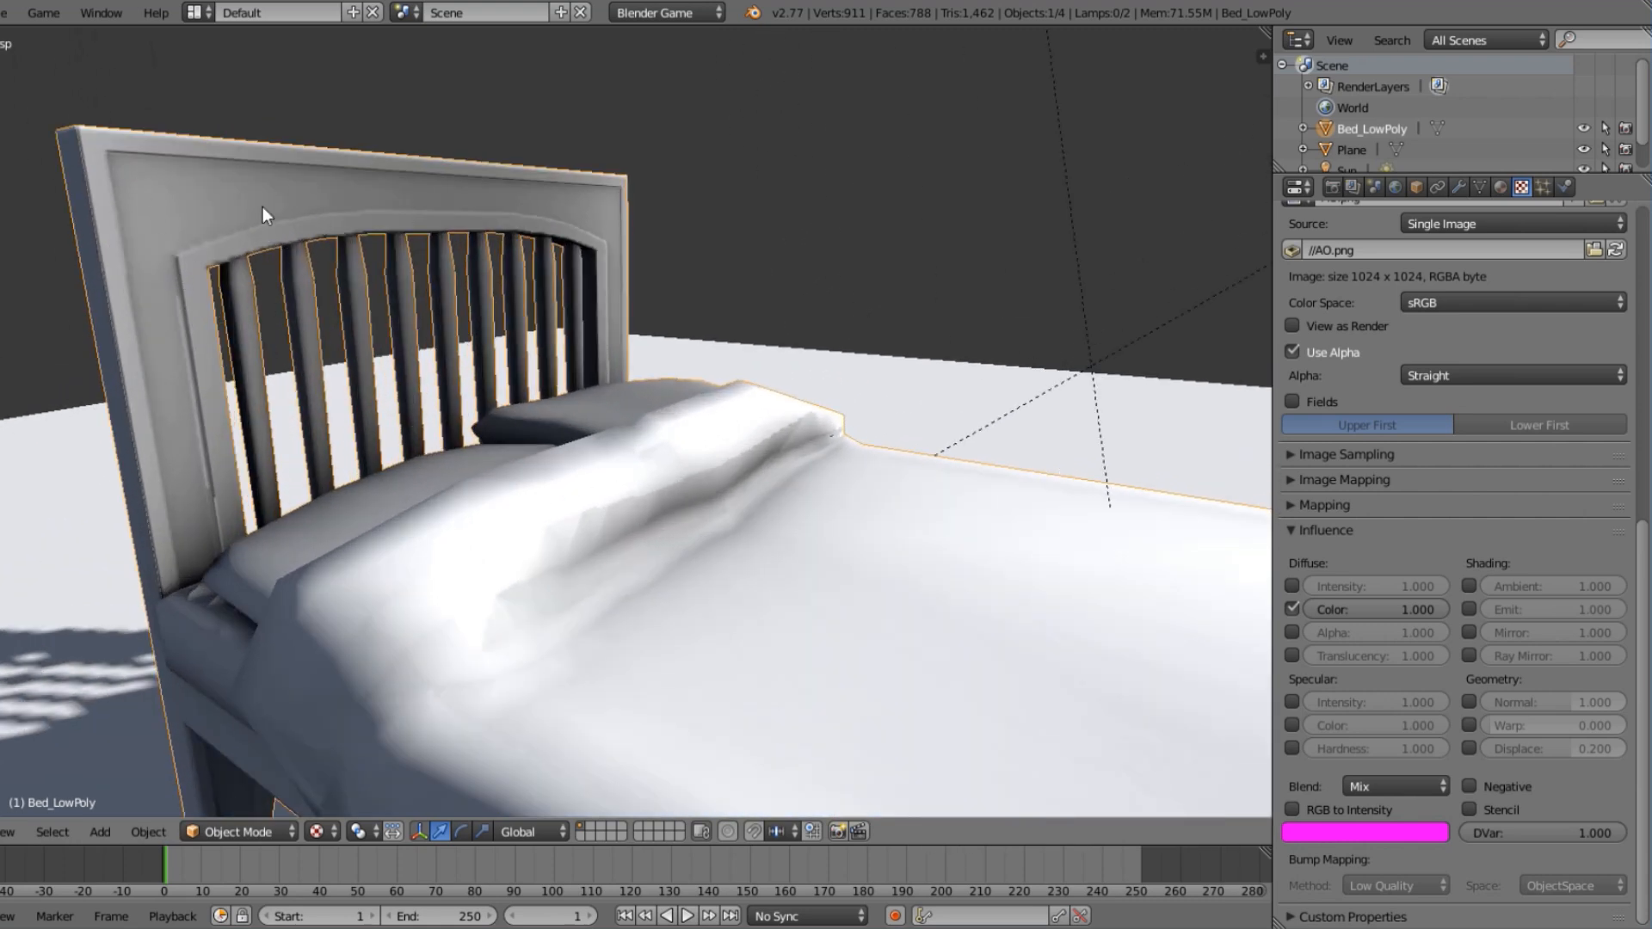
{"action": "left_click", "coordinate": [1371, 786]}
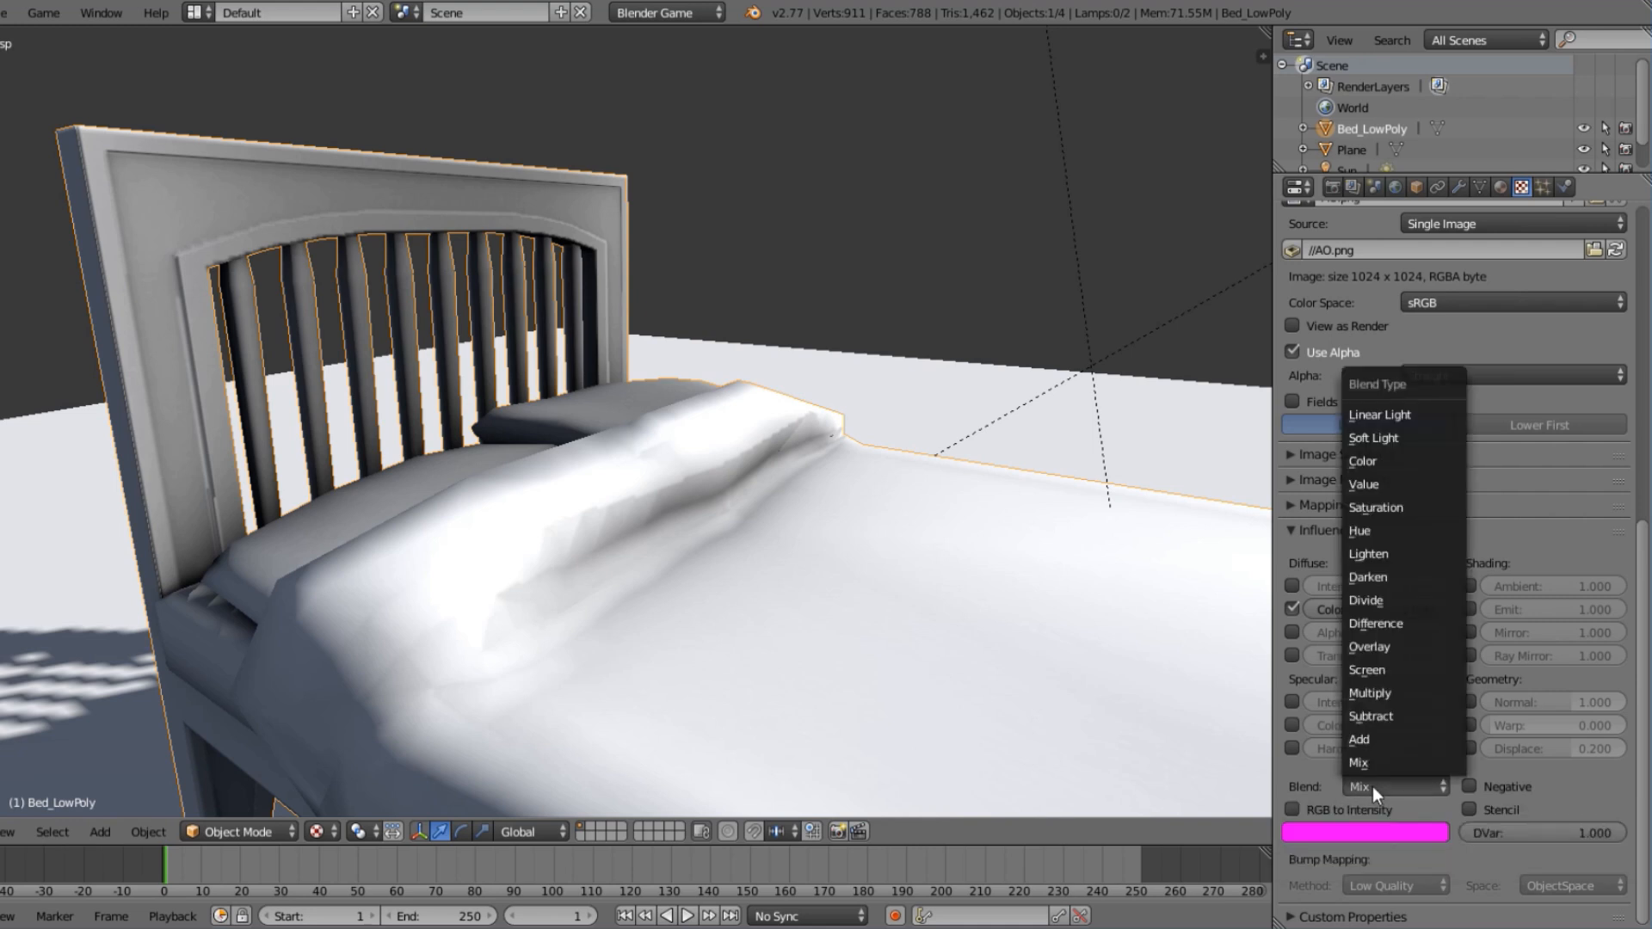
{"action": "left_click", "coordinate": [1392, 699]}
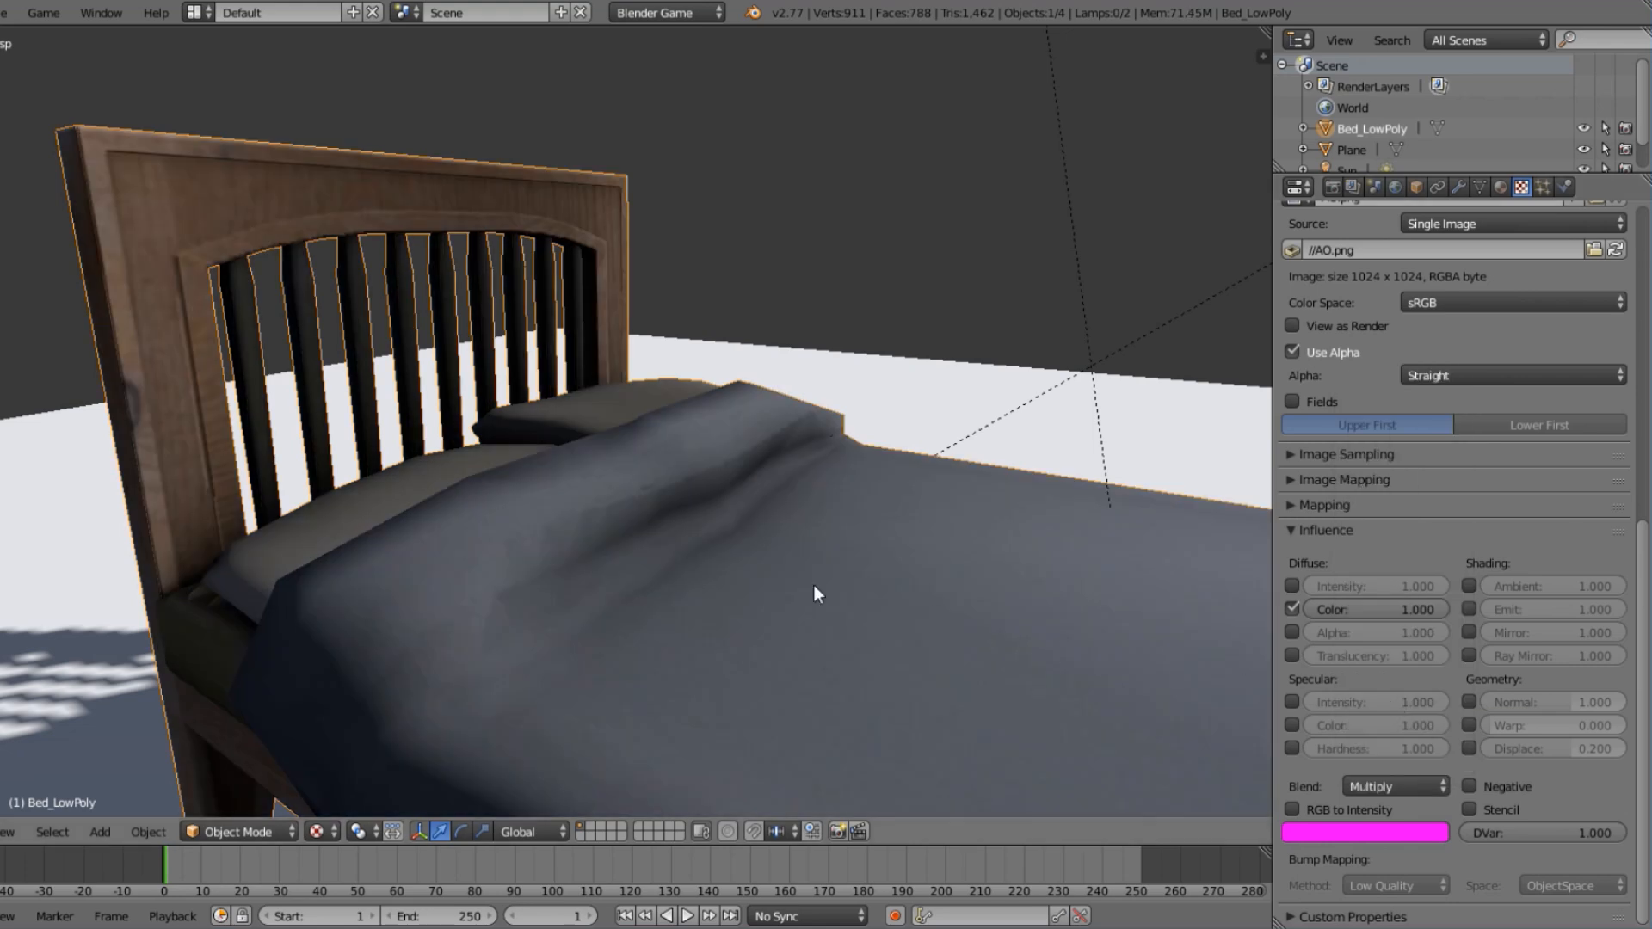
Compare the bed's shading with the AO.png texture's Diffuse Color influence switched off and on, leaving it on.
{"action": "scroll", "coordinate": [766, 570], "scroll_direction": "down", "scroll_amount": 4}
{"action": "middle_click_drag", "start_coordinate": [766, 571], "coordinate": [1180, 600]}
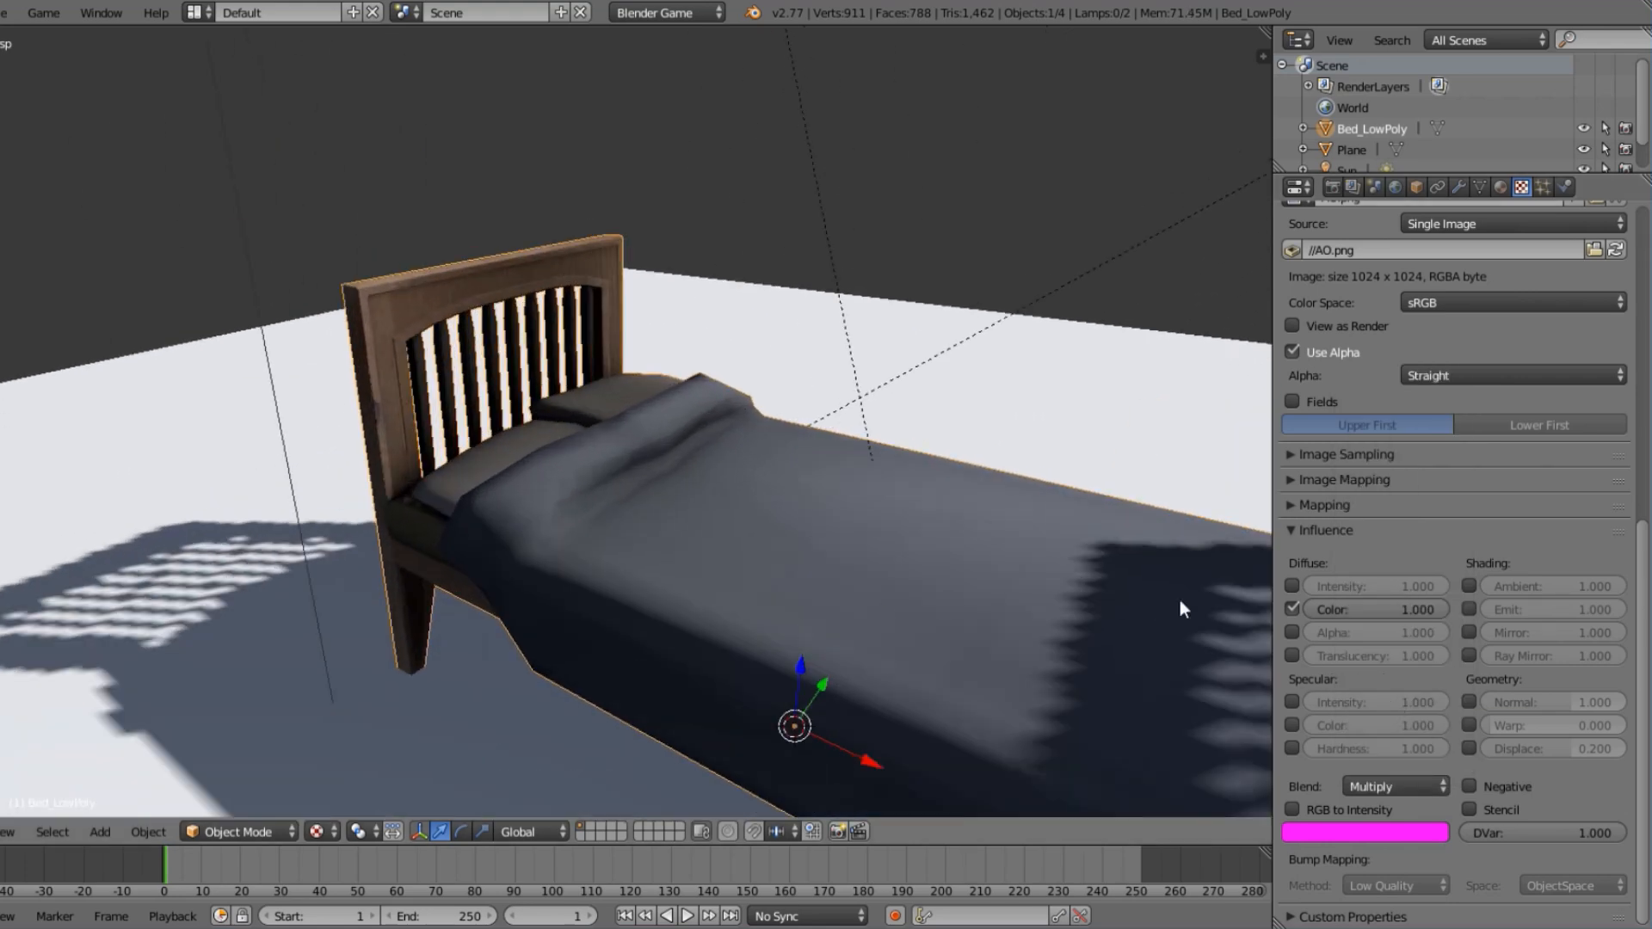
{"action": "left_click", "coordinate": [1291, 608]}
{"action": "left_click", "coordinate": [1292, 608]}
{"action": "left_click", "coordinate": [1292, 608]}
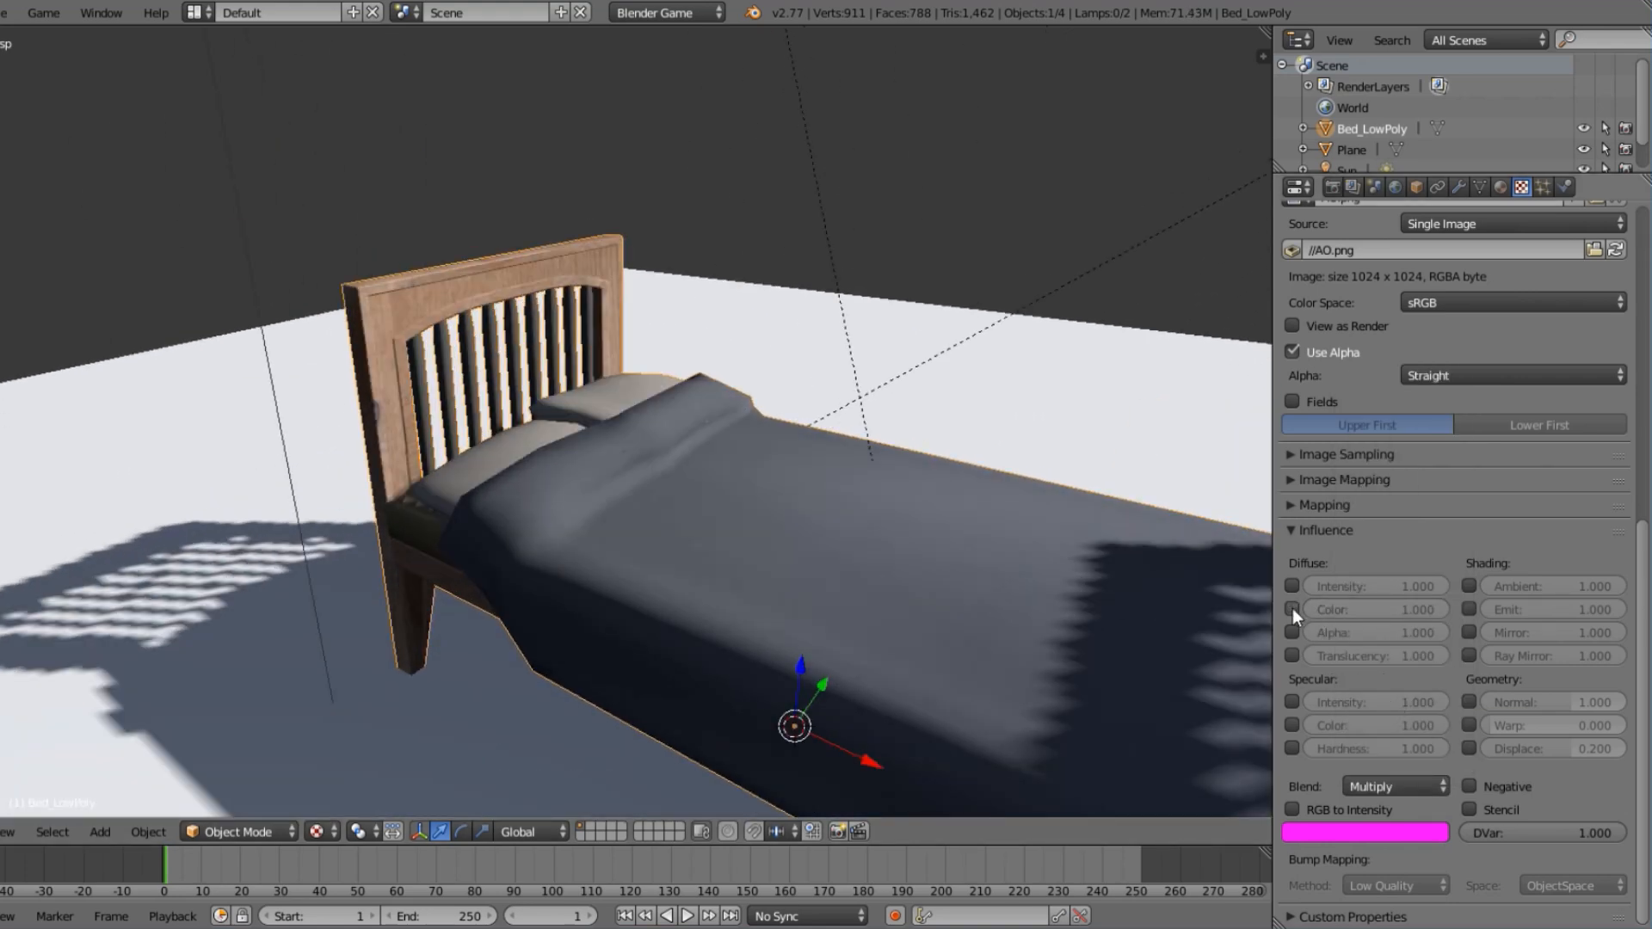
{"action": "left_click", "coordinate": [1292, 608]}
{"action": "left_click", "coordinate": [1292, 608]}
{"action": "left_click", "coordinate": [1292, 608]}
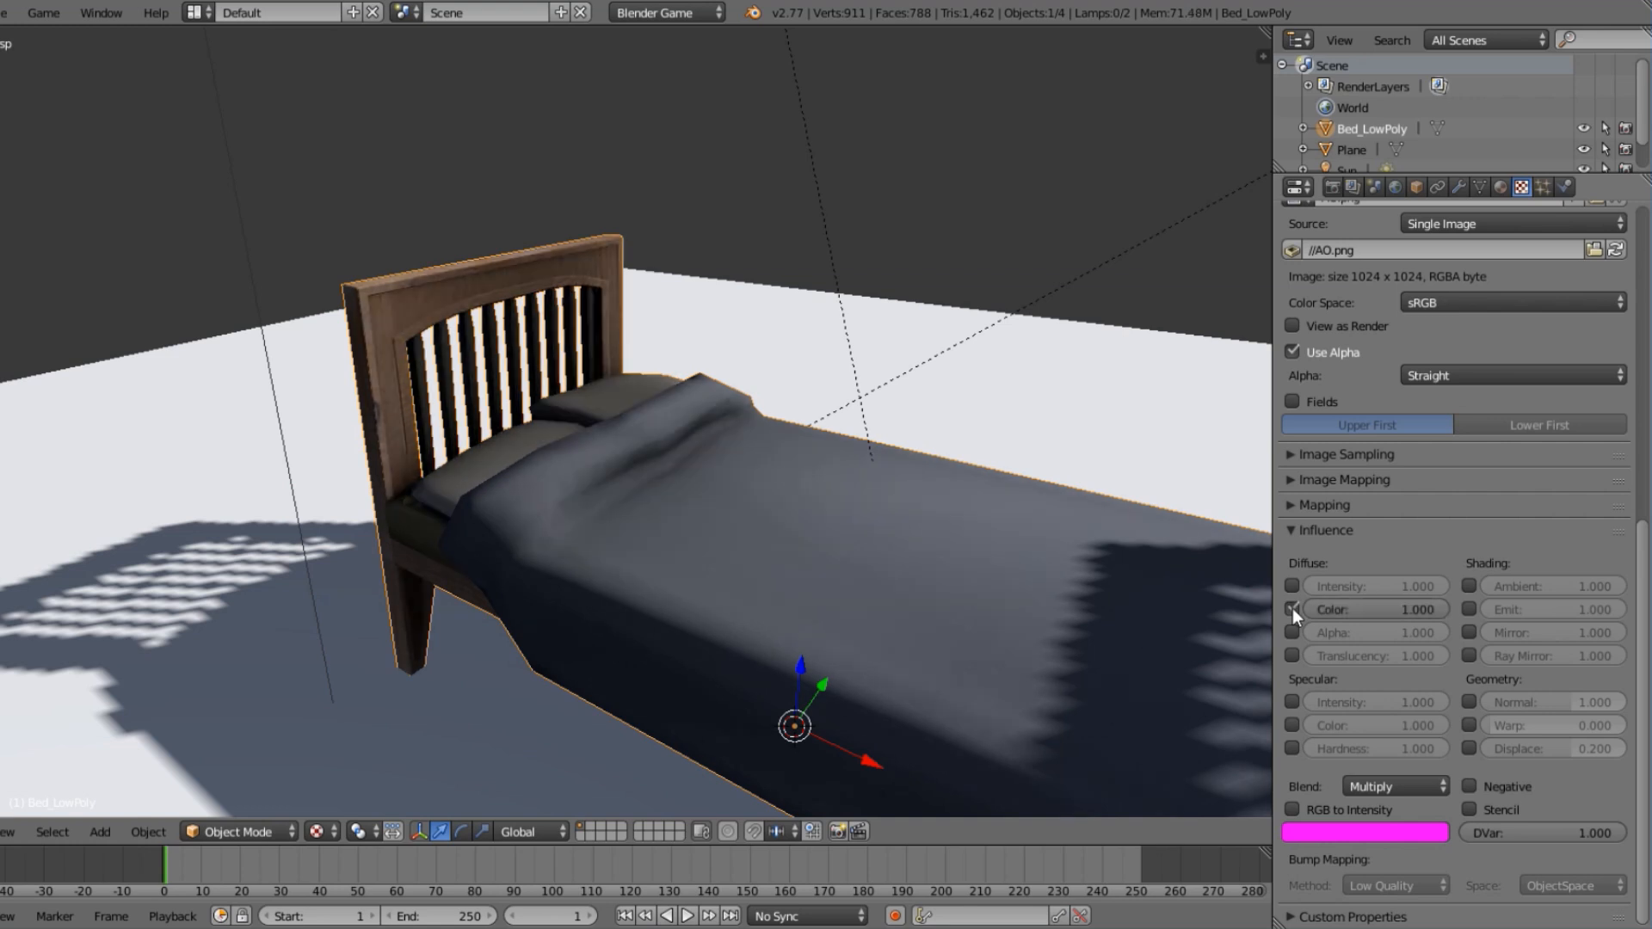
Switch off the normal, specular and AO textures to view the bed with only its diffuse map.
{"action": "scroll", "coordinate": [741, 494], "scroll_direction": "down", "scroll_amount": 5}
{"action": "key", "text": "a"}
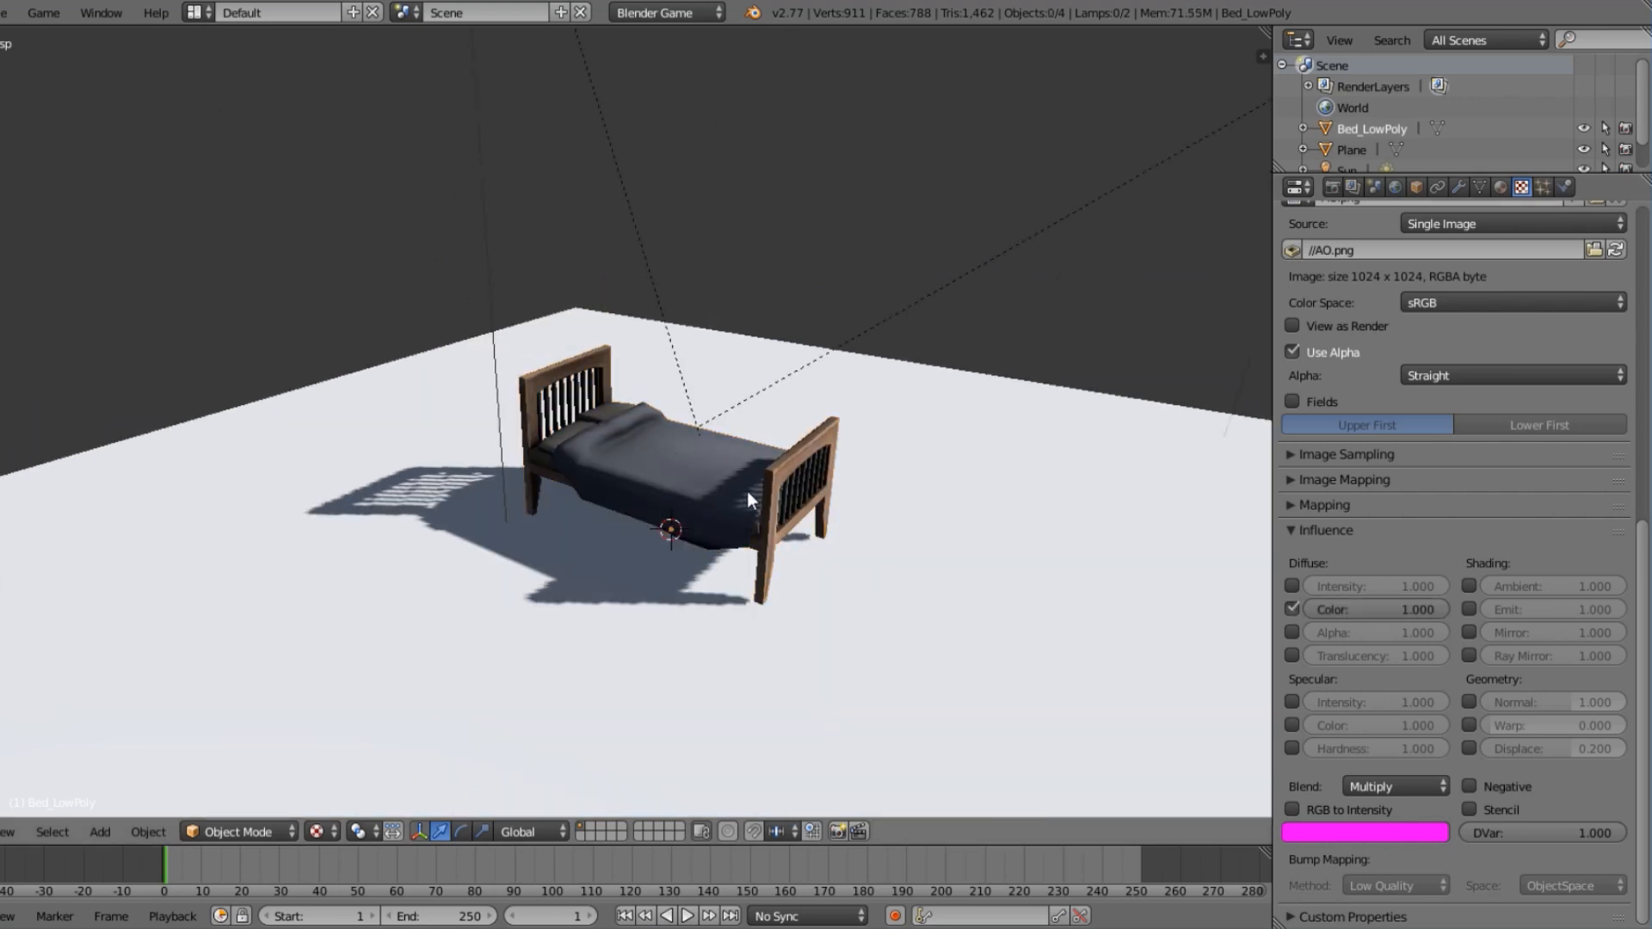
{"action": "middle_click_drag", "start_coordinate": [746, 492], "coordinate": [731, 459]}
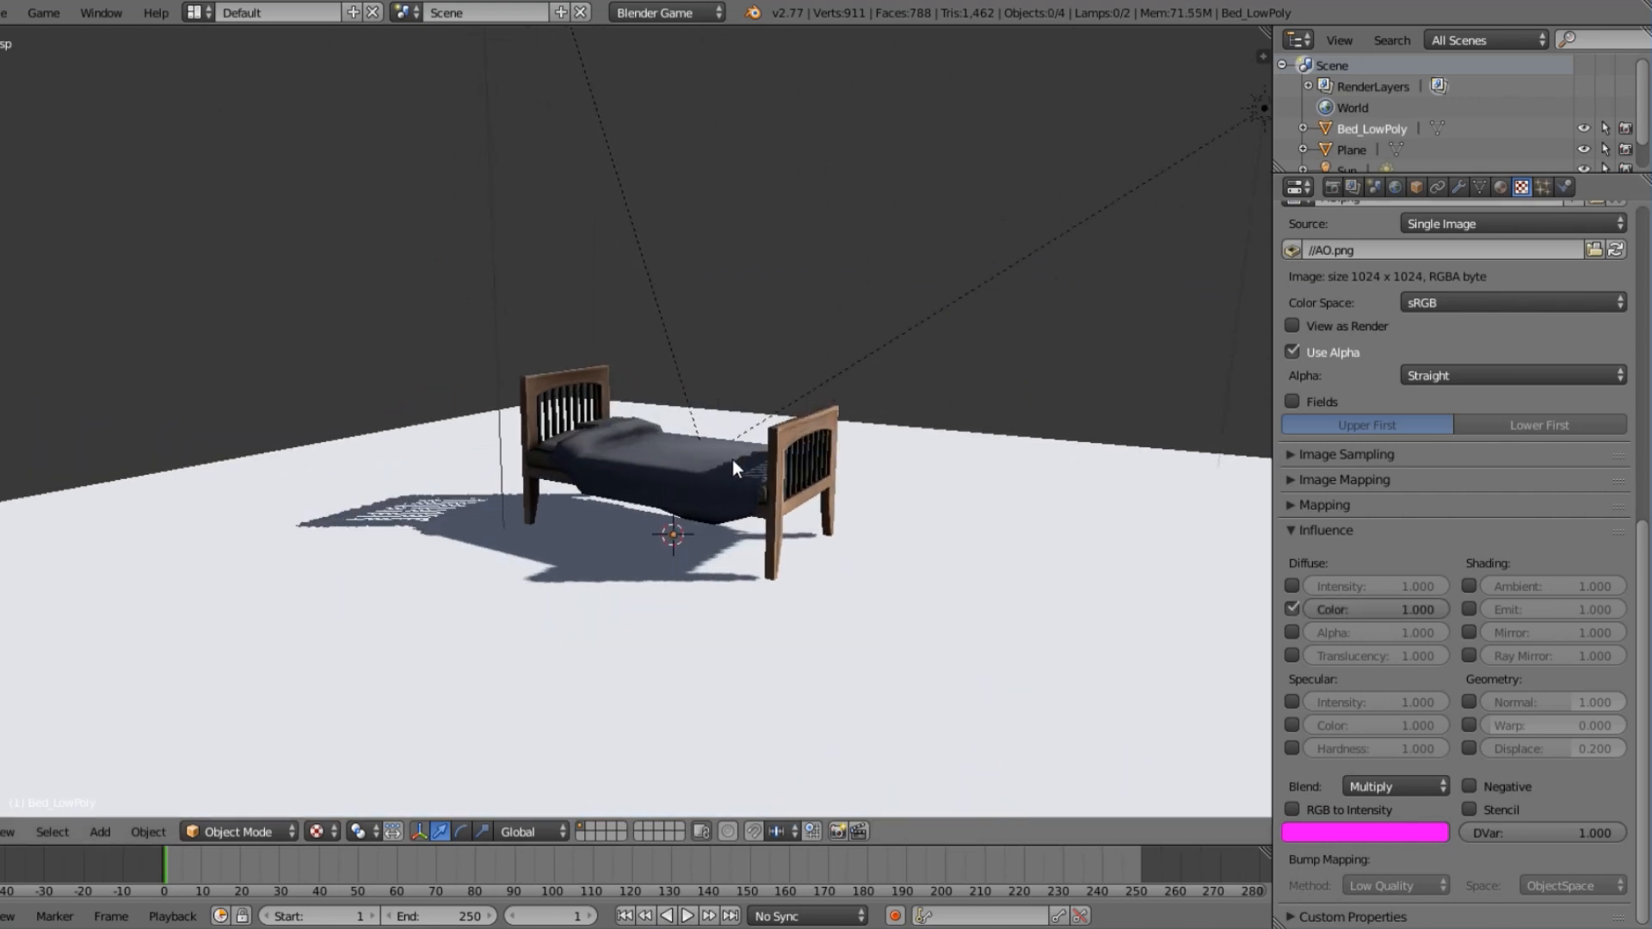
{"action": "right_click", "coordinate": [731, 460]}
{"action": "scroll", "coordinate": [731, 459], "scroll_direction": "up", "scroll_amount": 3}
{"action": "scroll", "coordinate": [1493, 540], "scroll_direction": "up", "scroll_amount": 15}
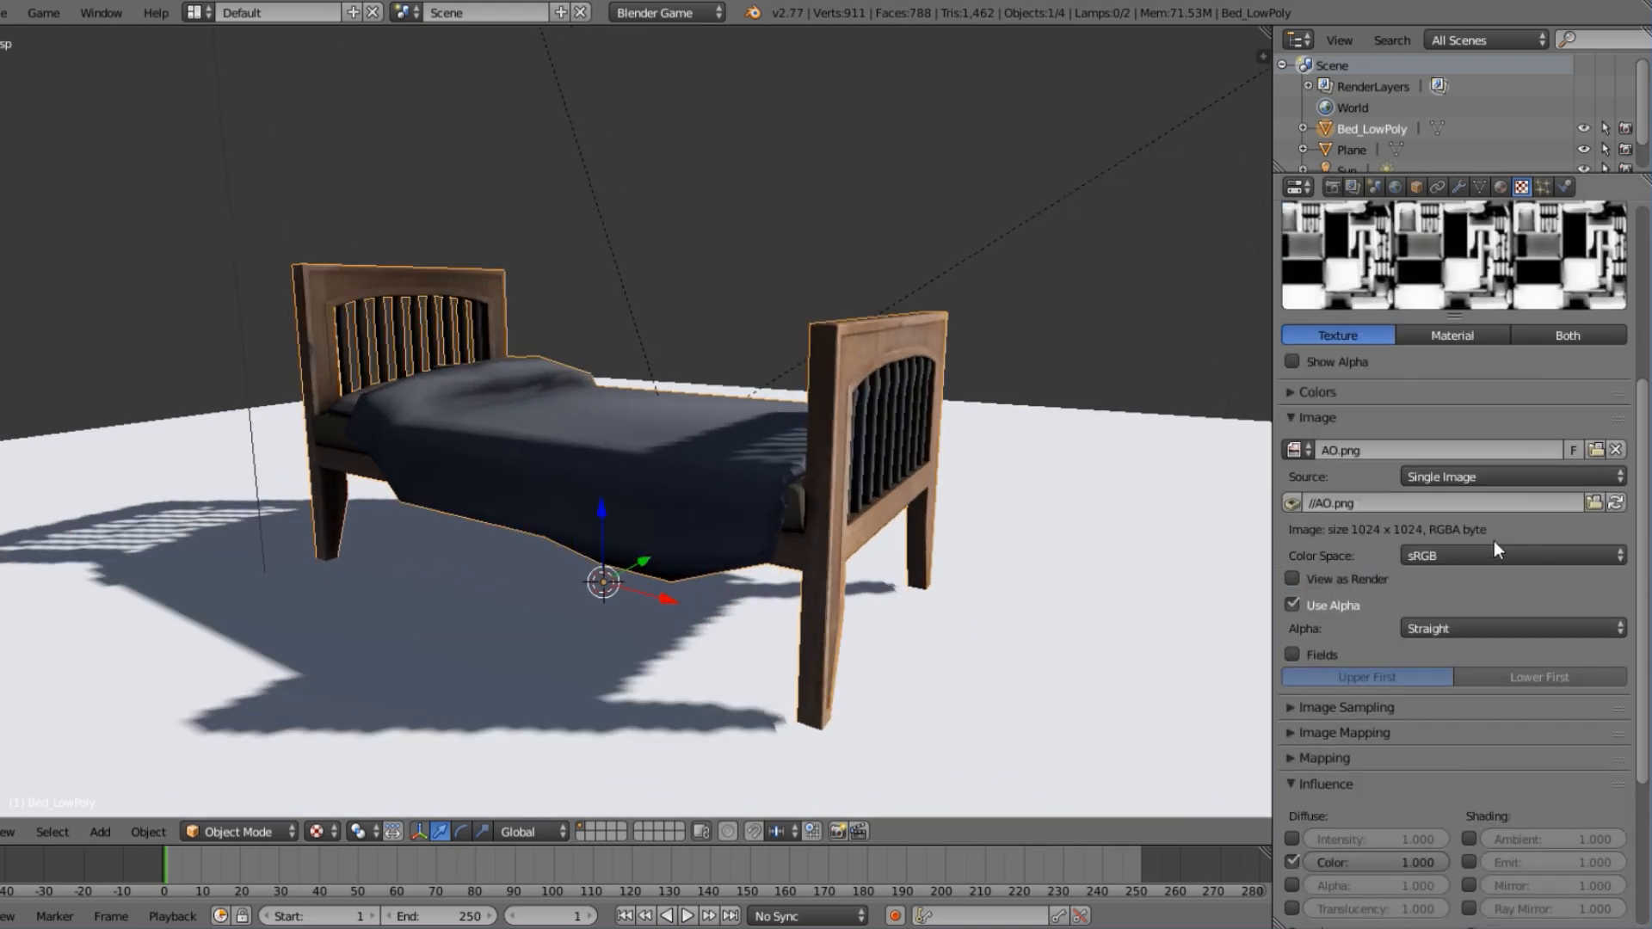
{"action": "left_click", "coordinate": [1556, 313]}
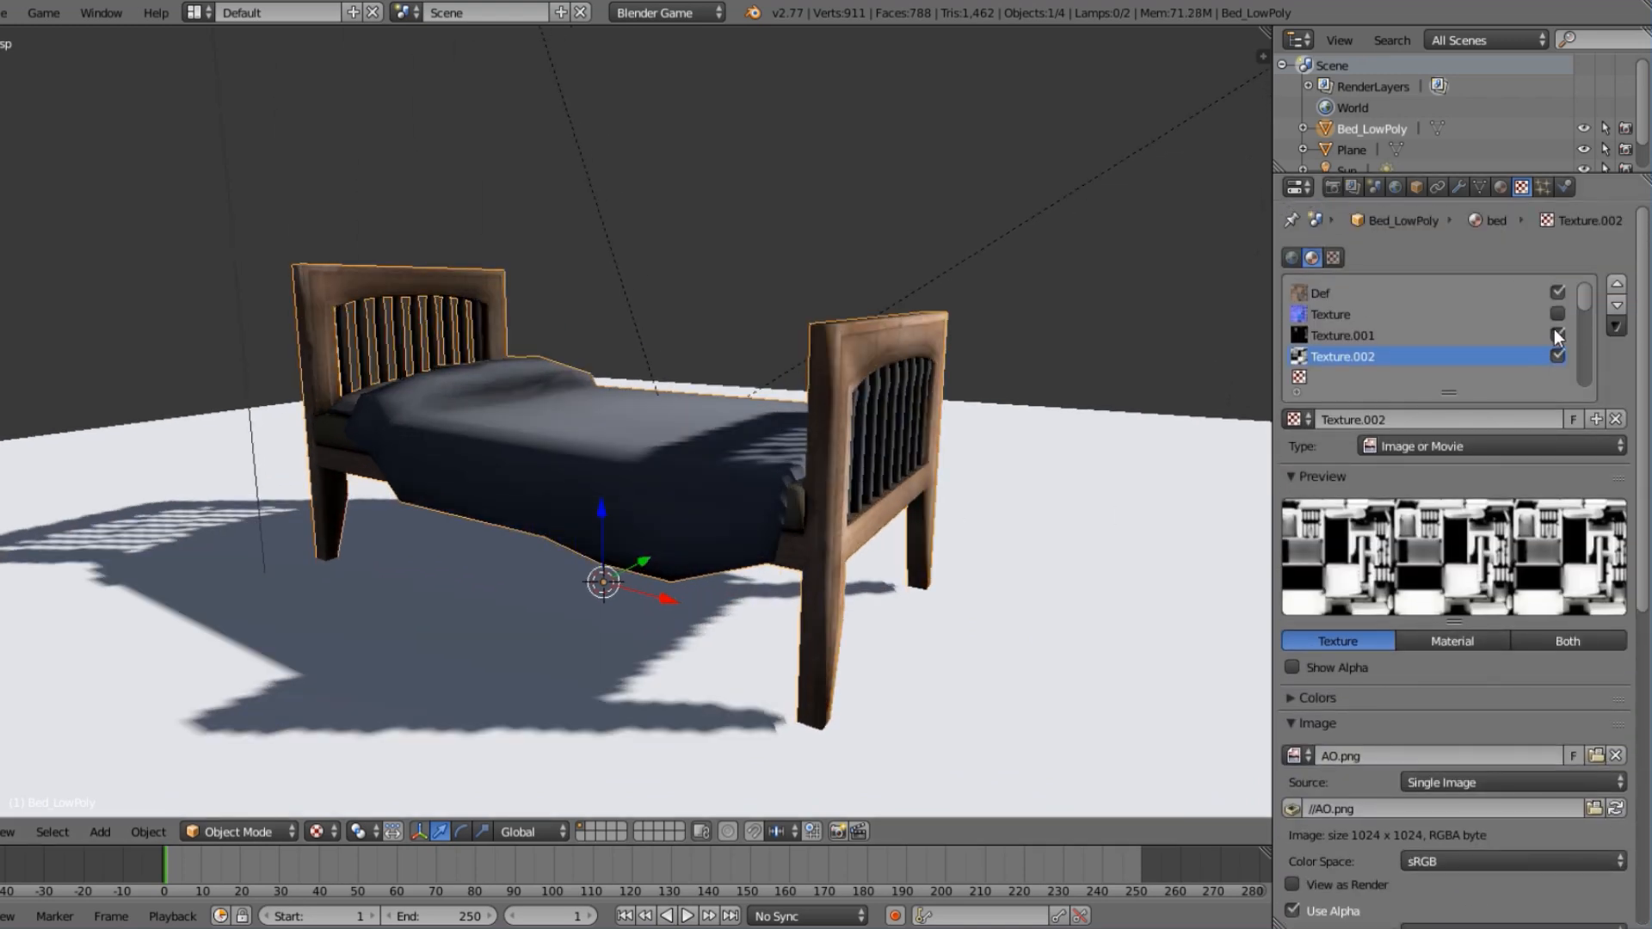
{"action": "left_click", "coordinate": [1556, 356]}
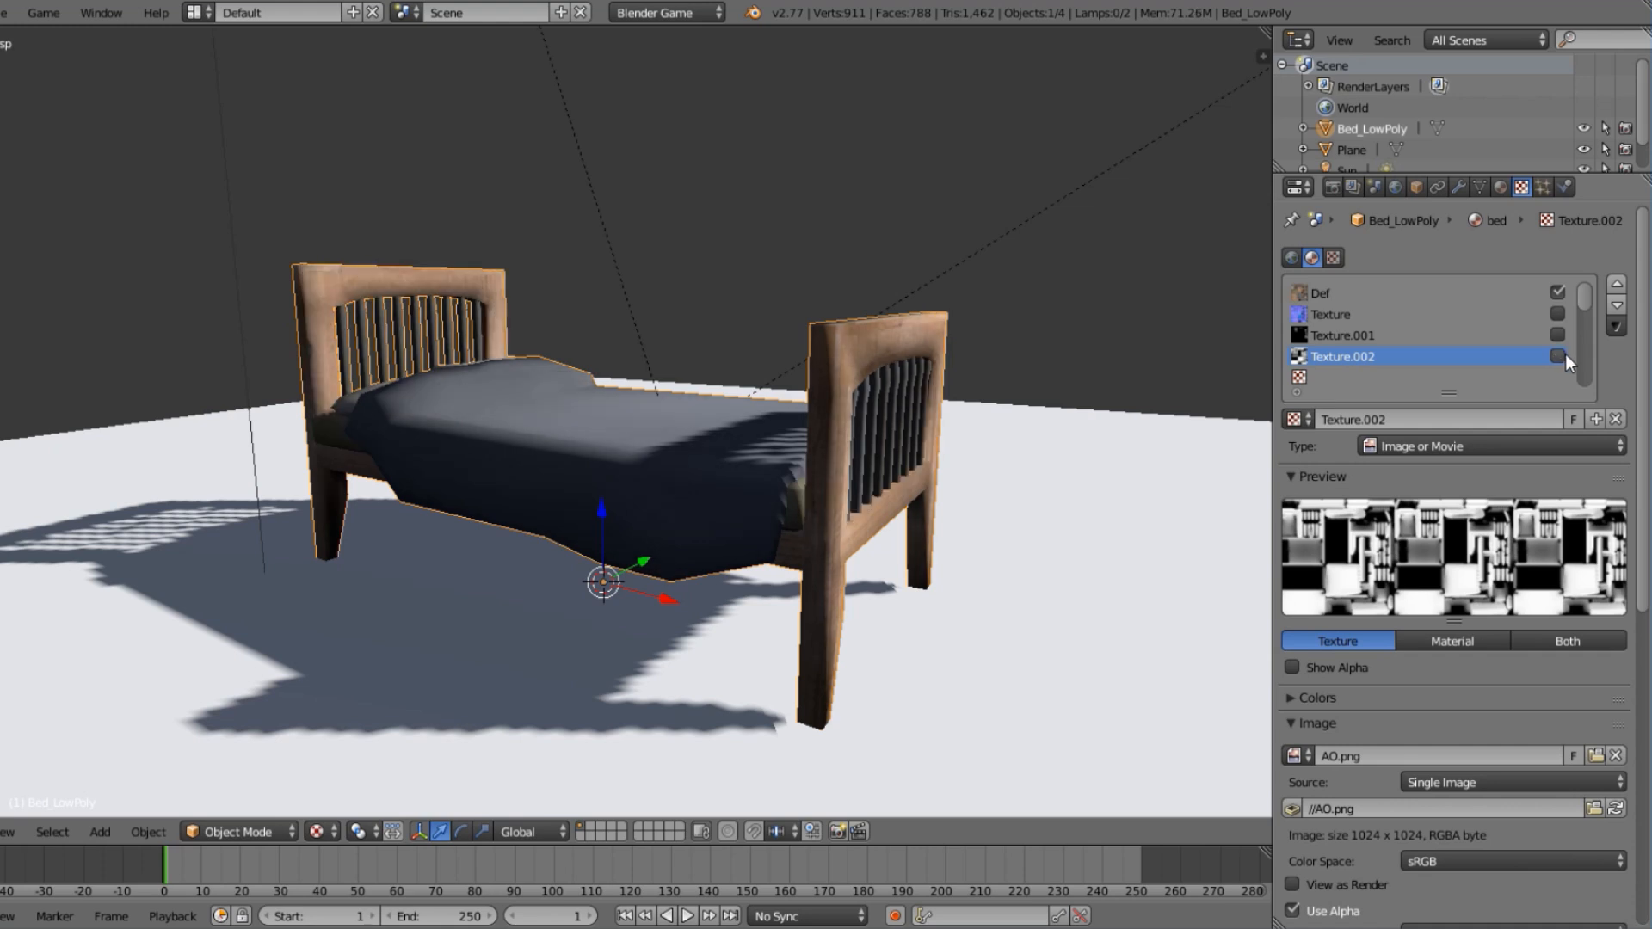
{"action": "middle_click_drag", "start_coordinate": [1015, 456], "coordinate": [1076, 530]}
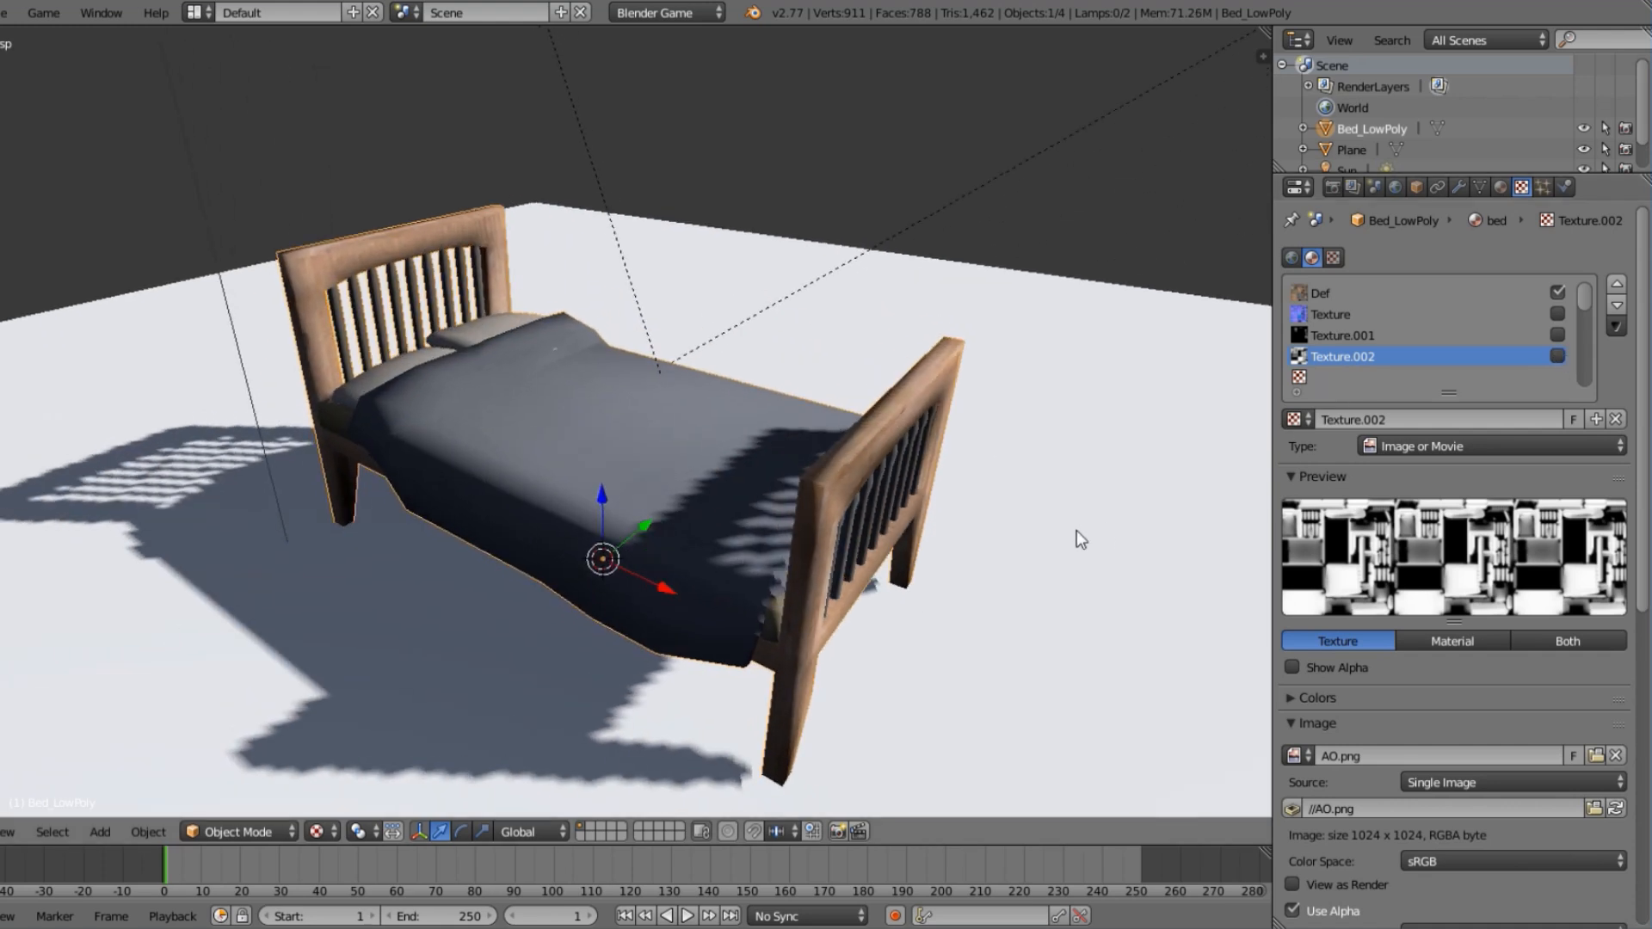
Switch the diffuse texture off and on, and re-enable the normal, specular and AO textures to compare the shading.
{"action": "left_click", "coordinate": [1557, 291]}
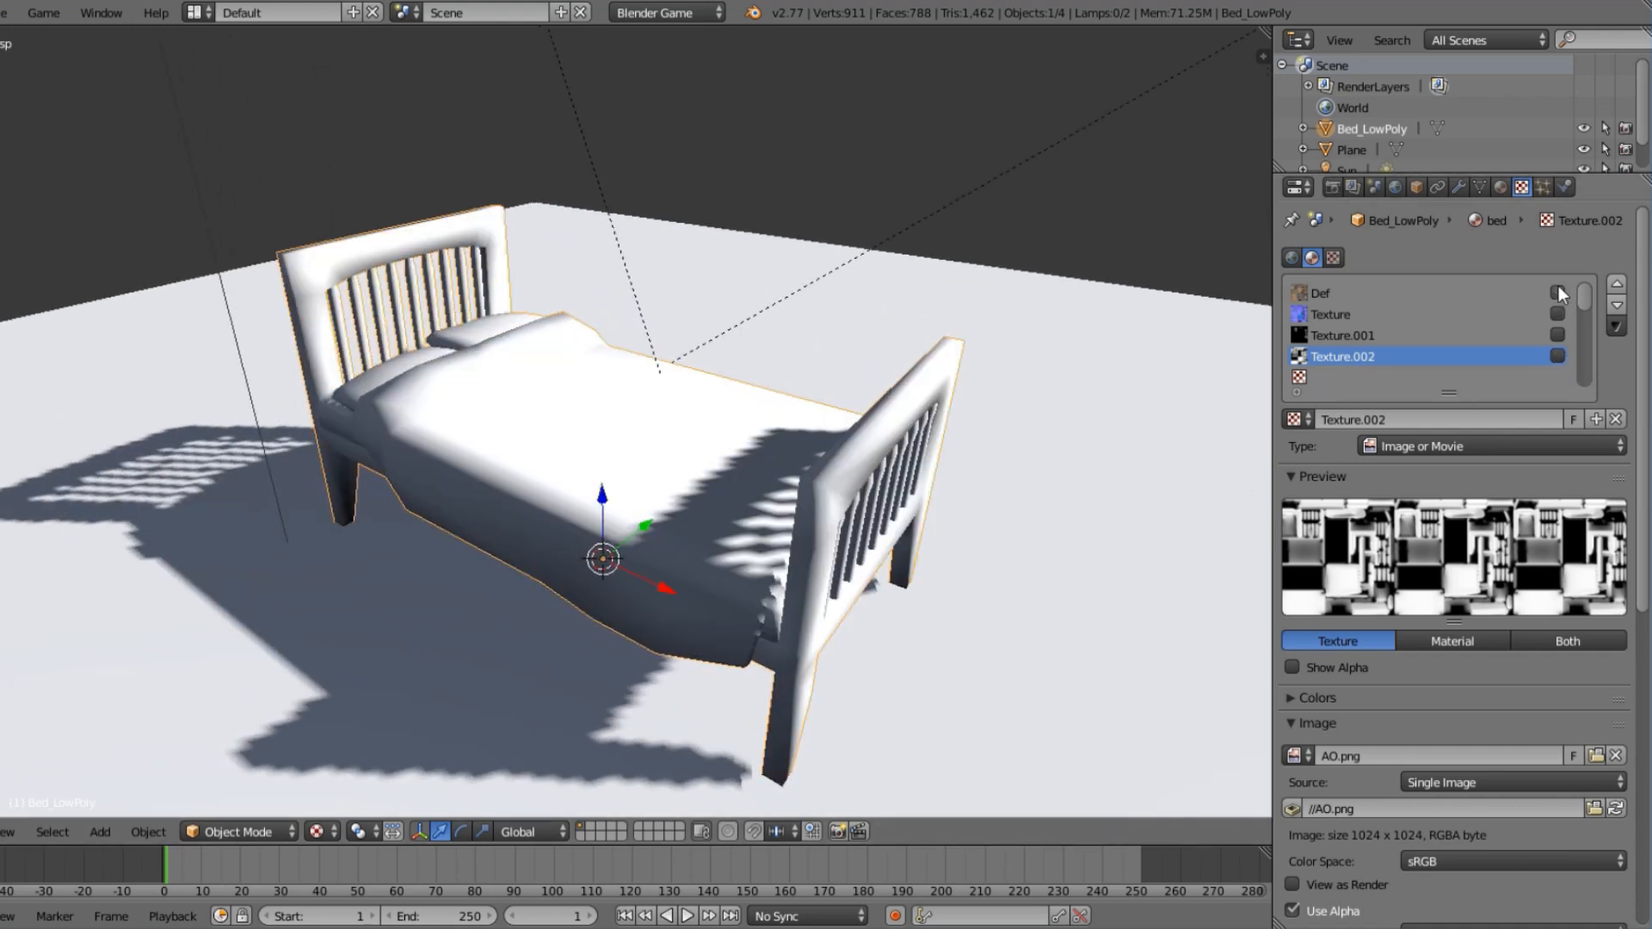
{"action": "left_click", "coordinate": [1557, 291]}
{"action": "left_click", "coordinate": [1556, 314]}
{"action": "left_click", "coordinate": [1557, 334]}
{"action": "left_click", "coordinate": [1558, 356]}
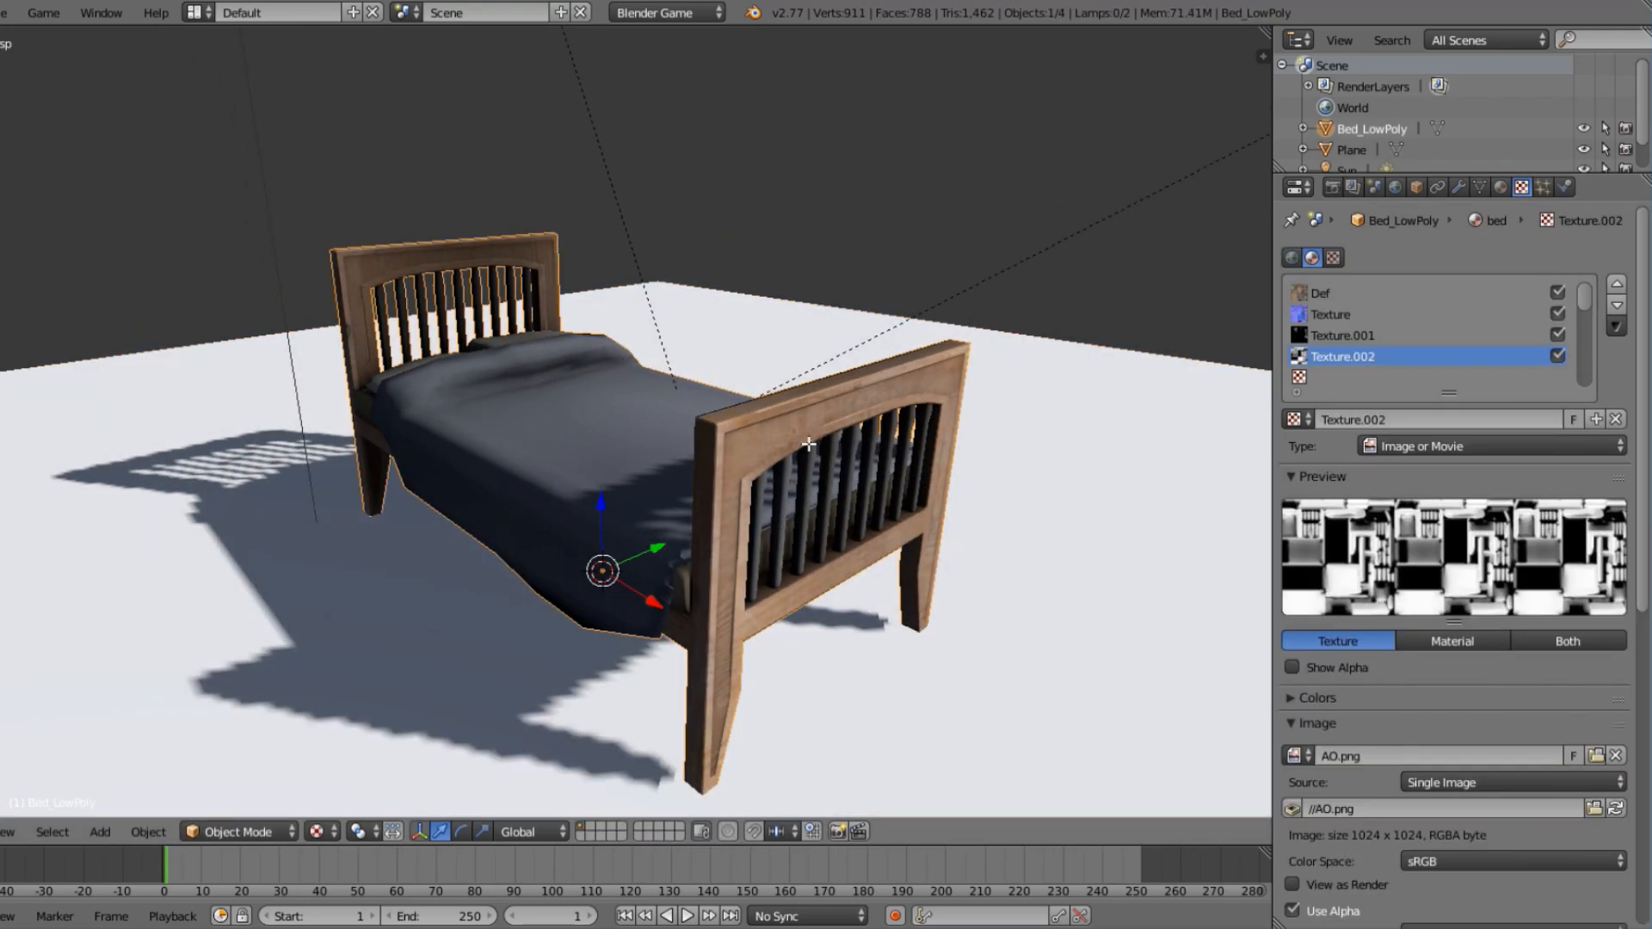
Inspect the bed's low-poly mesh in Edit Mode and return to the textured bed in Object Mode.
{"action": "key", "text": "Tab"}
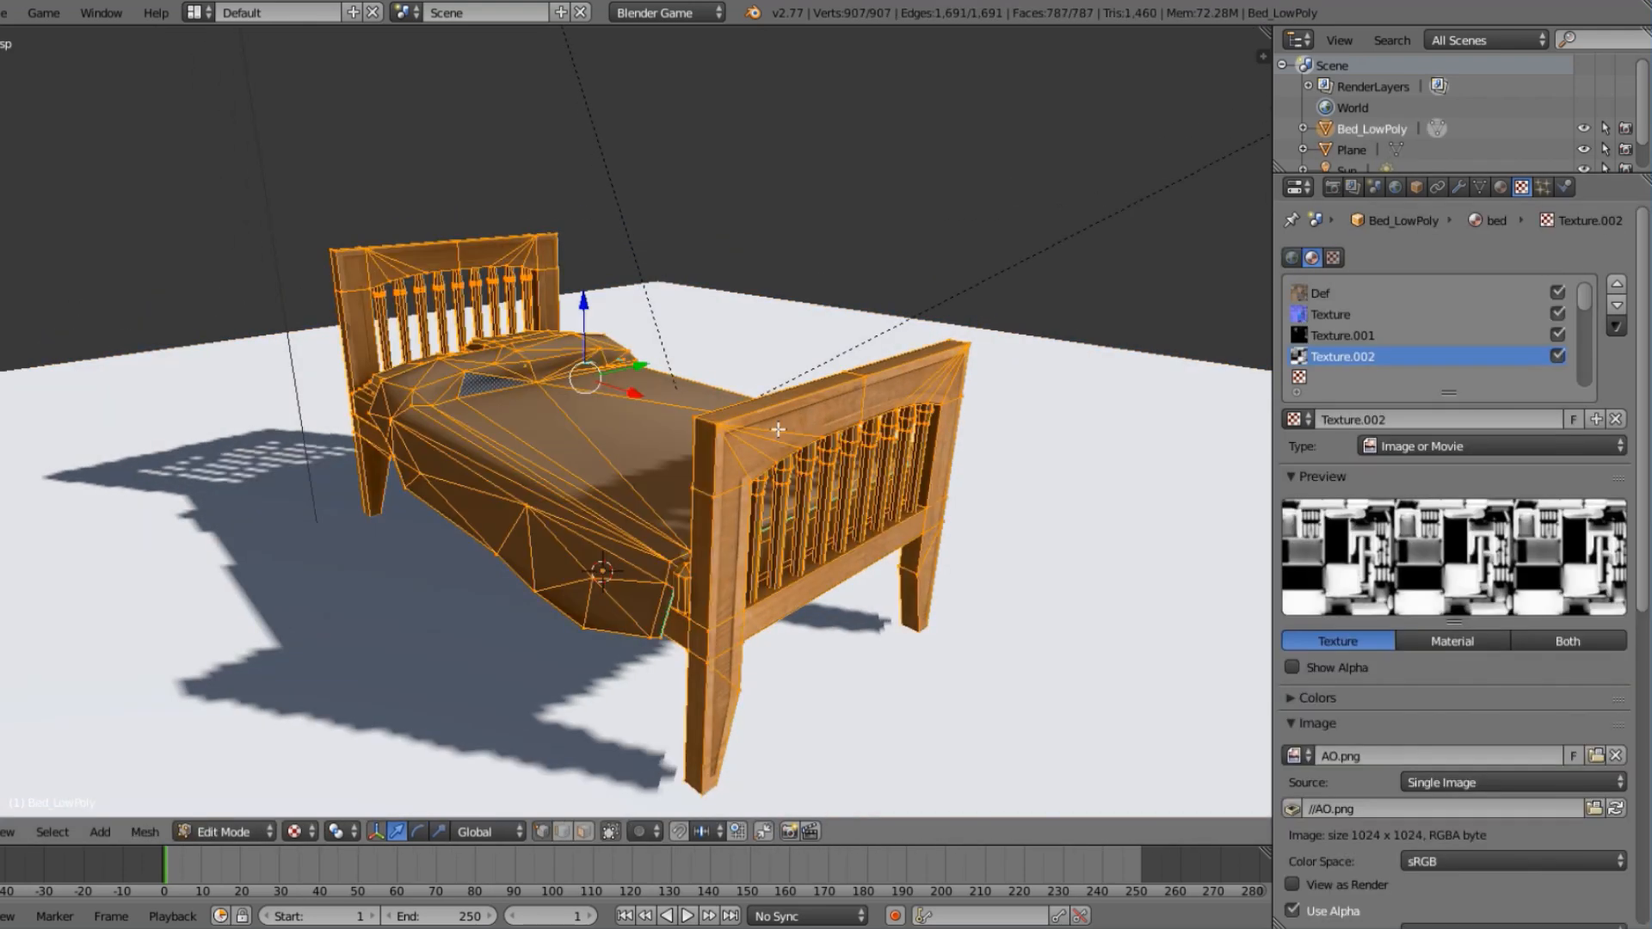
{"action": "middle_click_drag", "start_coordinate": [510, 352], "coordinate": [706, 383]}
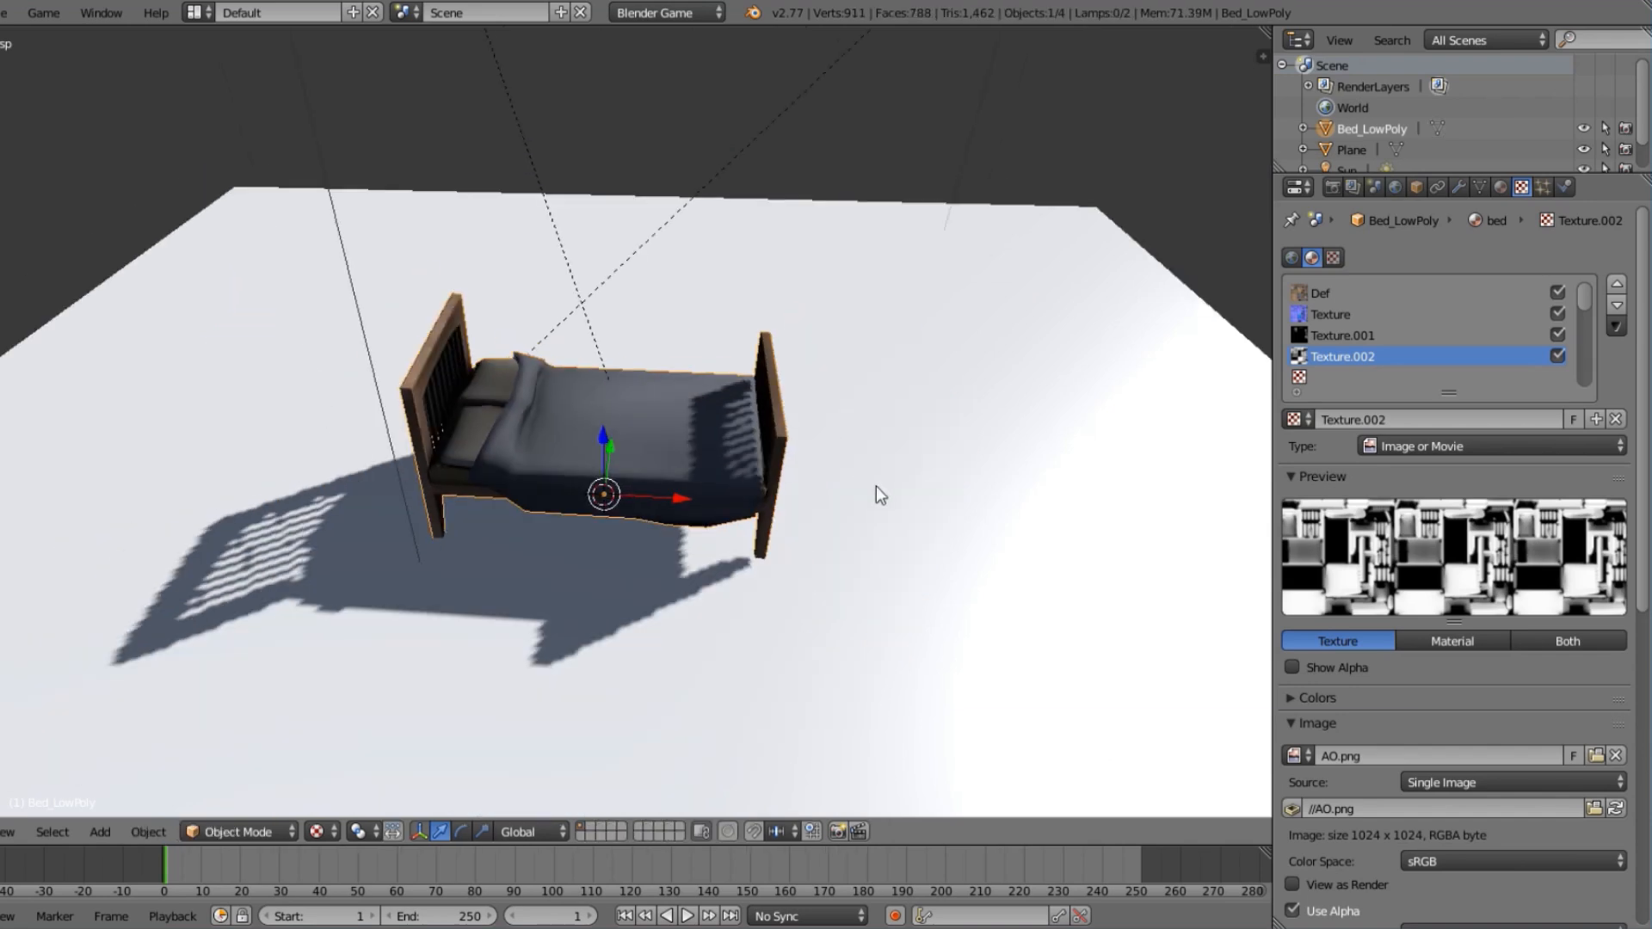
{"action": "key", "text": "a"}
{"action": "middle_click_drag", "start_coordinate": [818, 482], "coordinate": [610, 431]}
{"action": "scroll", "coordinate": [611, 432], "scroll_direction": "up", "scroll_amount": 3}
{"action": "right_click", "coordinate": [611, 432]}
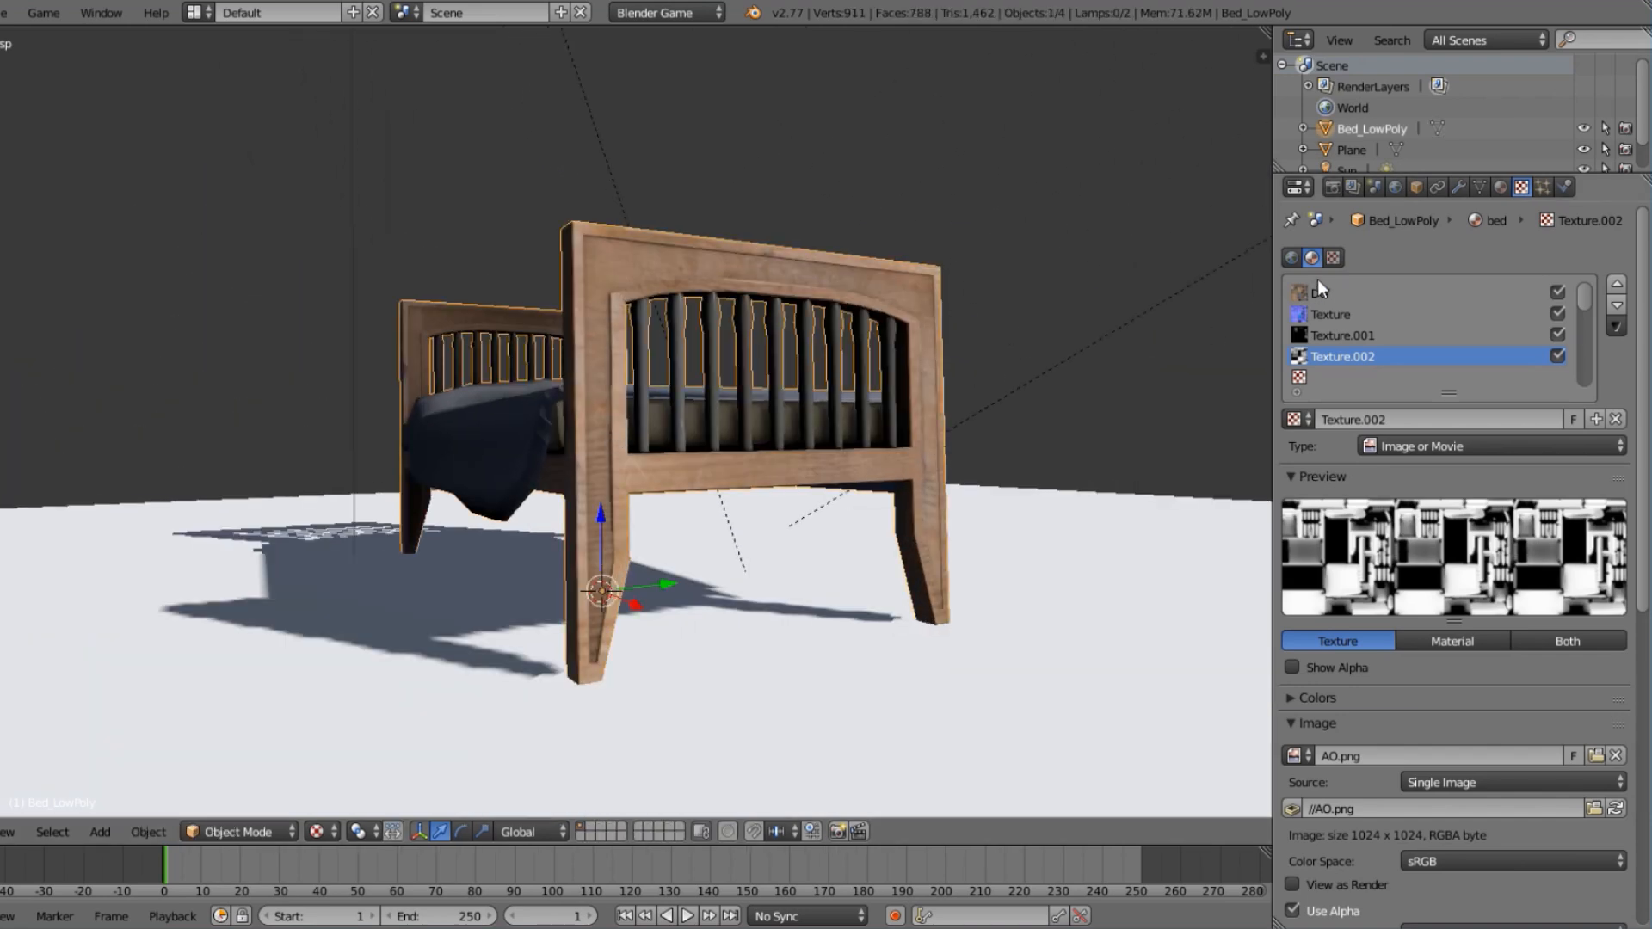
Switch off the AO texture and set the bed material's specular intensity to 1.000.
{"action": "left_click", "coordinate": [1557, 355]}
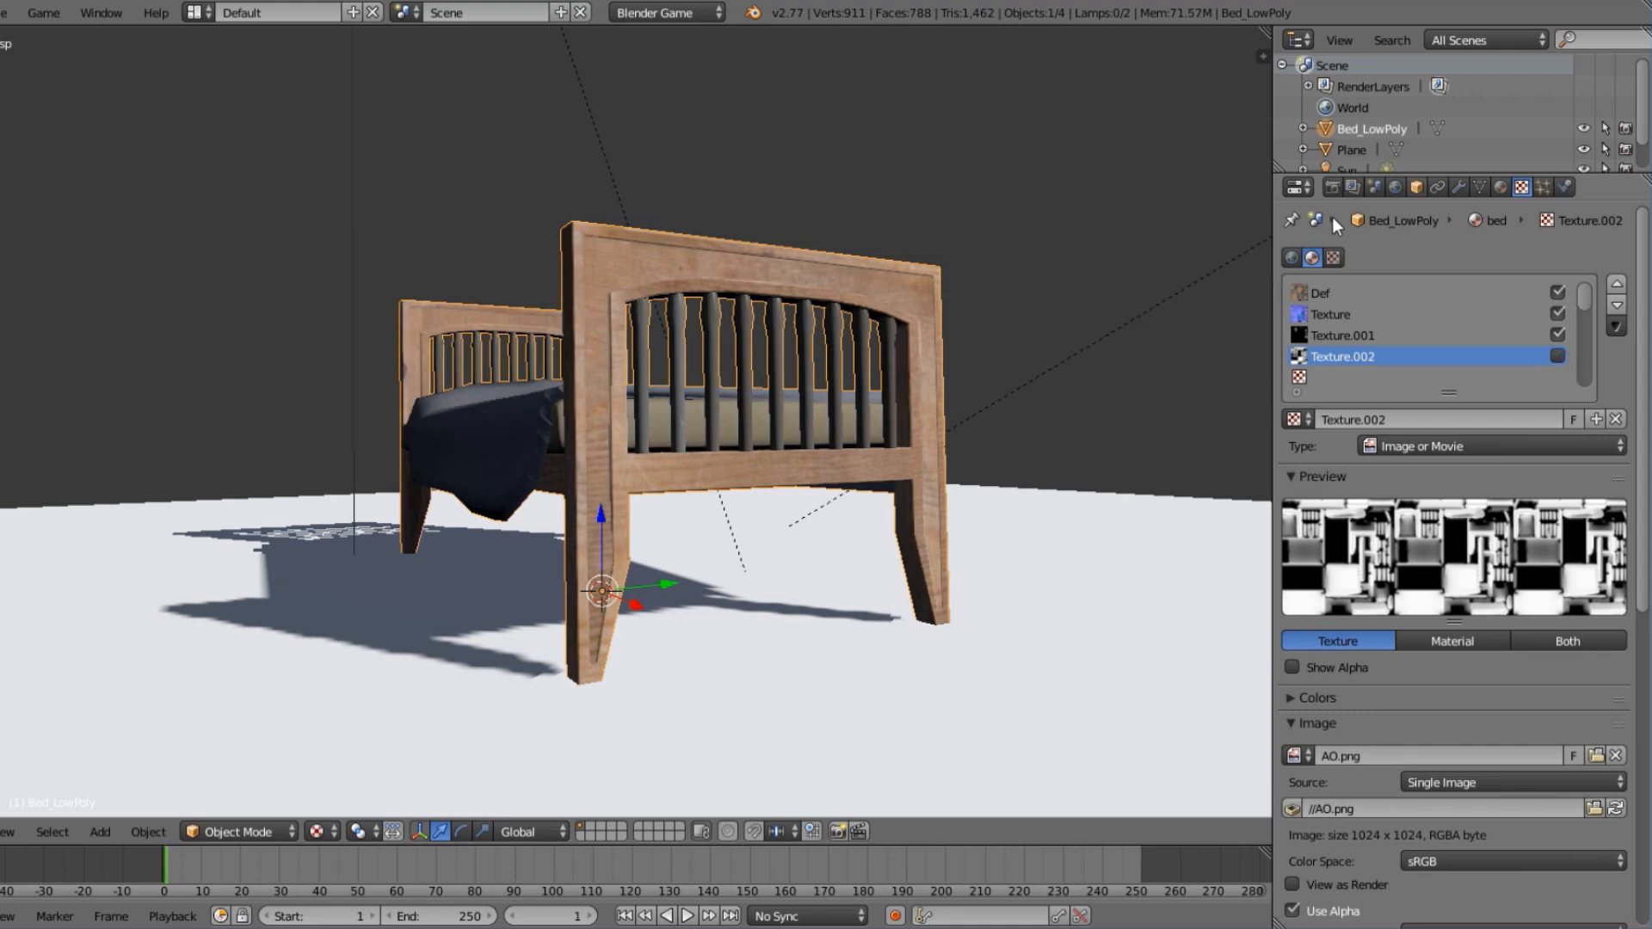
{"action": "middle_click_drag", "start_coordinate": [1022, 342], "coordinate": [590, 413]}
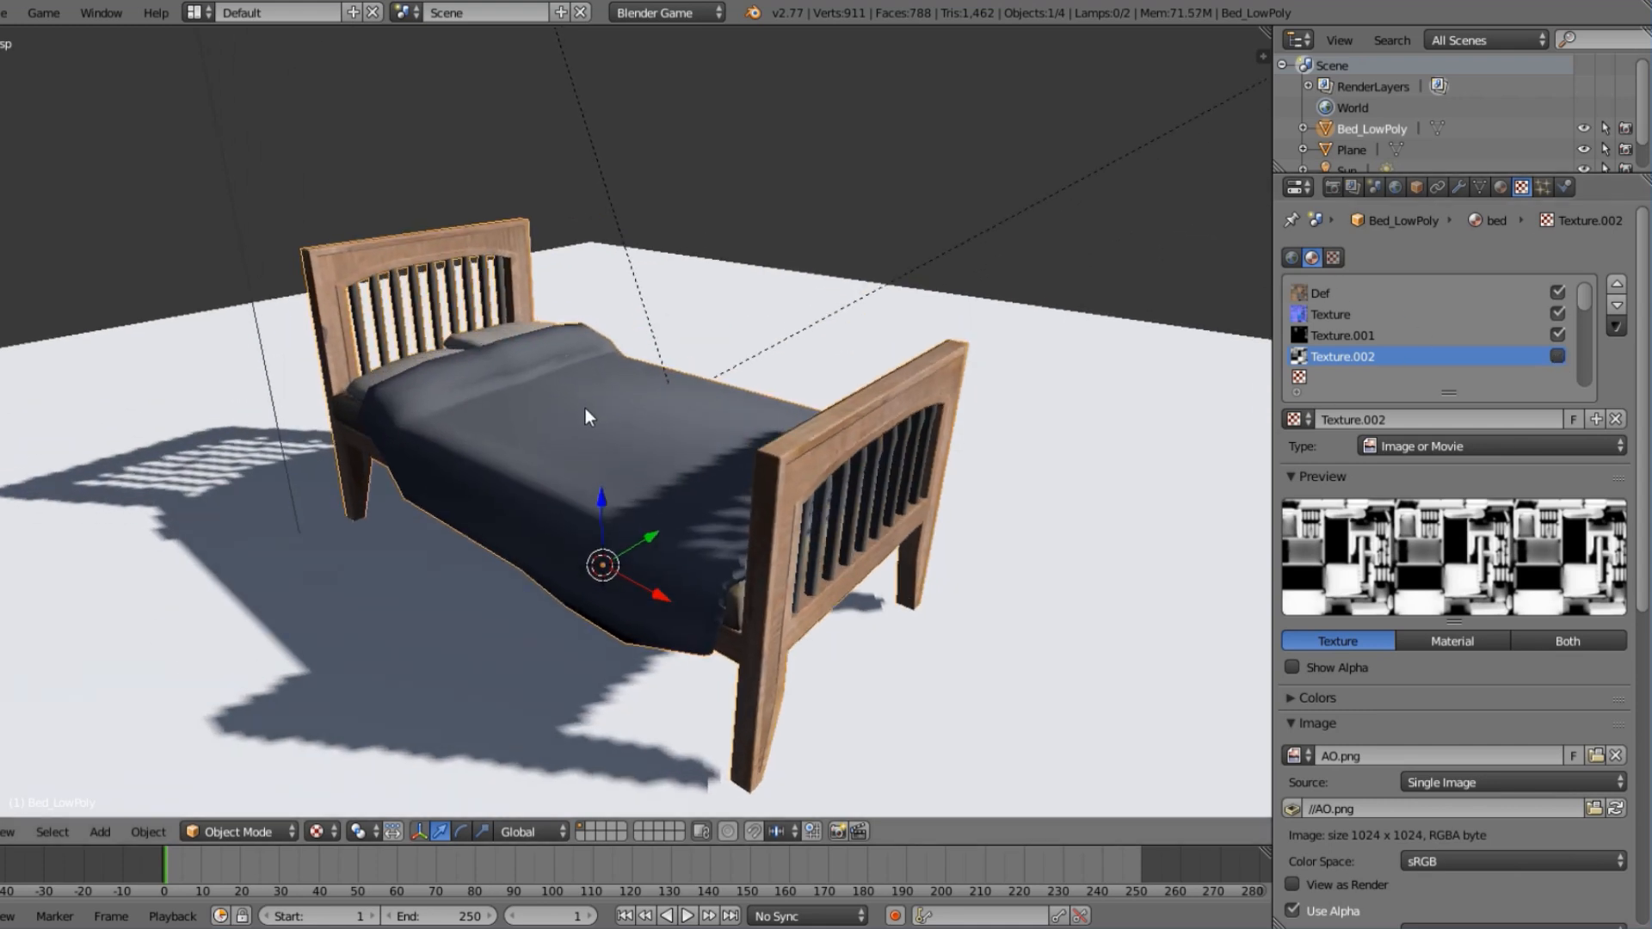
{"action": "left_click", "coordinate": [1501, 187]}
{"action": "scroll", "coordinate": [1453, 648], "scroll_direction": "down", "scroll_amount": 4}
{"action": "left_click_drag", "start_coordinate": [1330, 531], "coordinate": [1498, 531]}
{"action": "middle_click_drag", "start_coordinate": [430, 404], "coordinate": [1017, 472]}
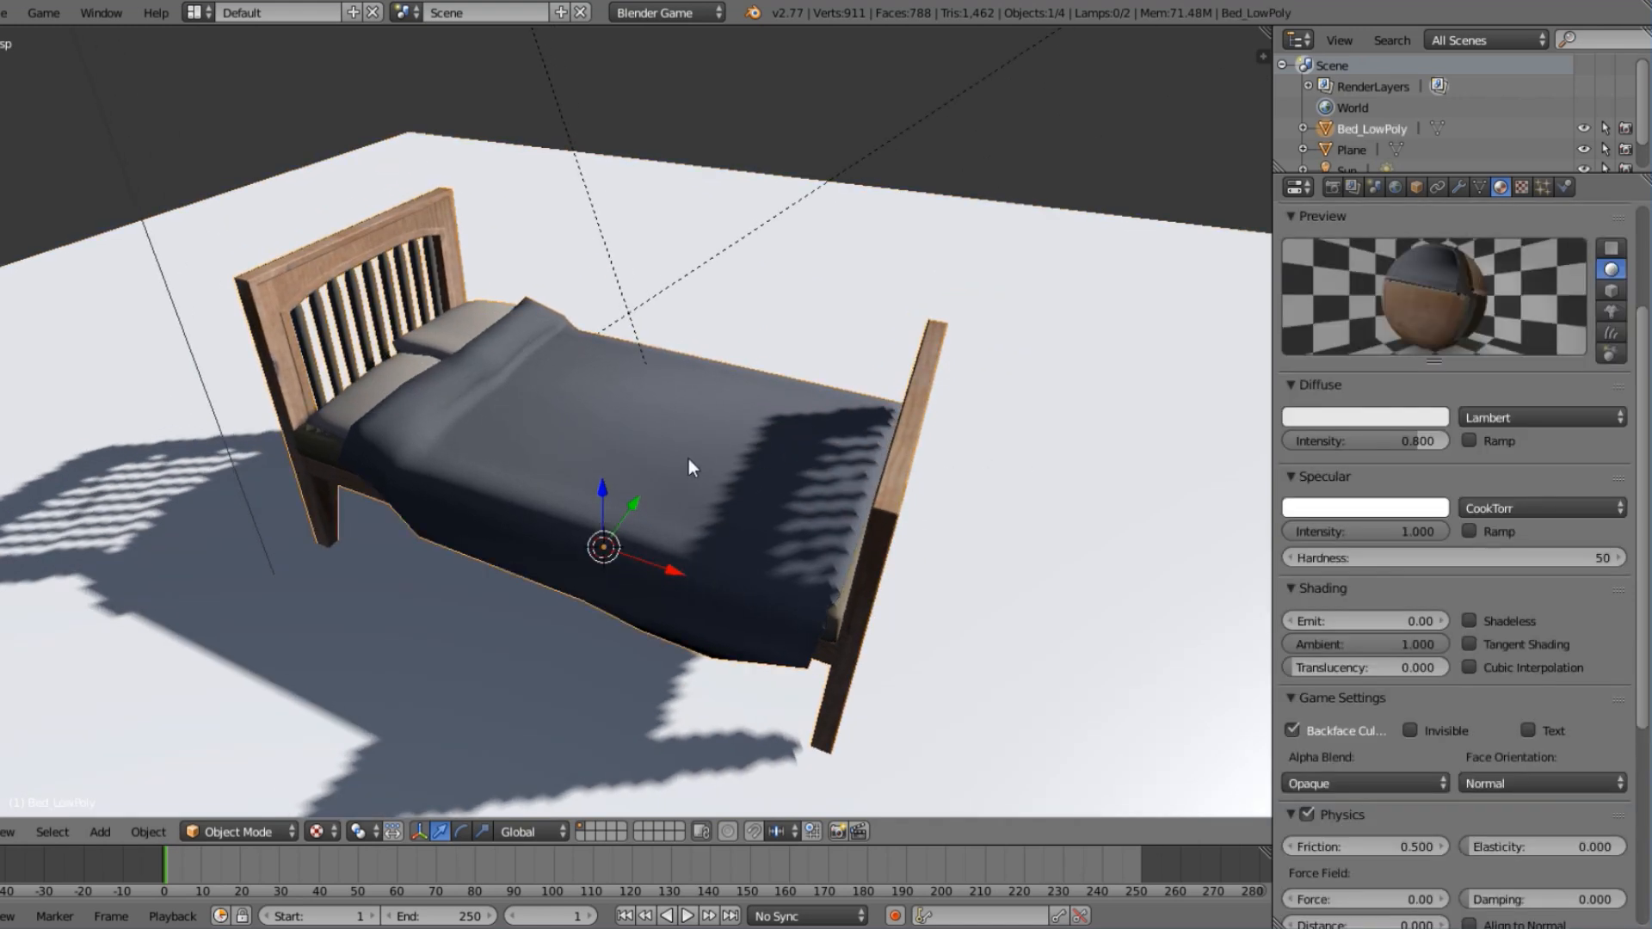
Re-enable the AO texture and disable the specular map, Texture.001, on the bed material.
{"action": "left_click", "coordinate": [1519, 188]}
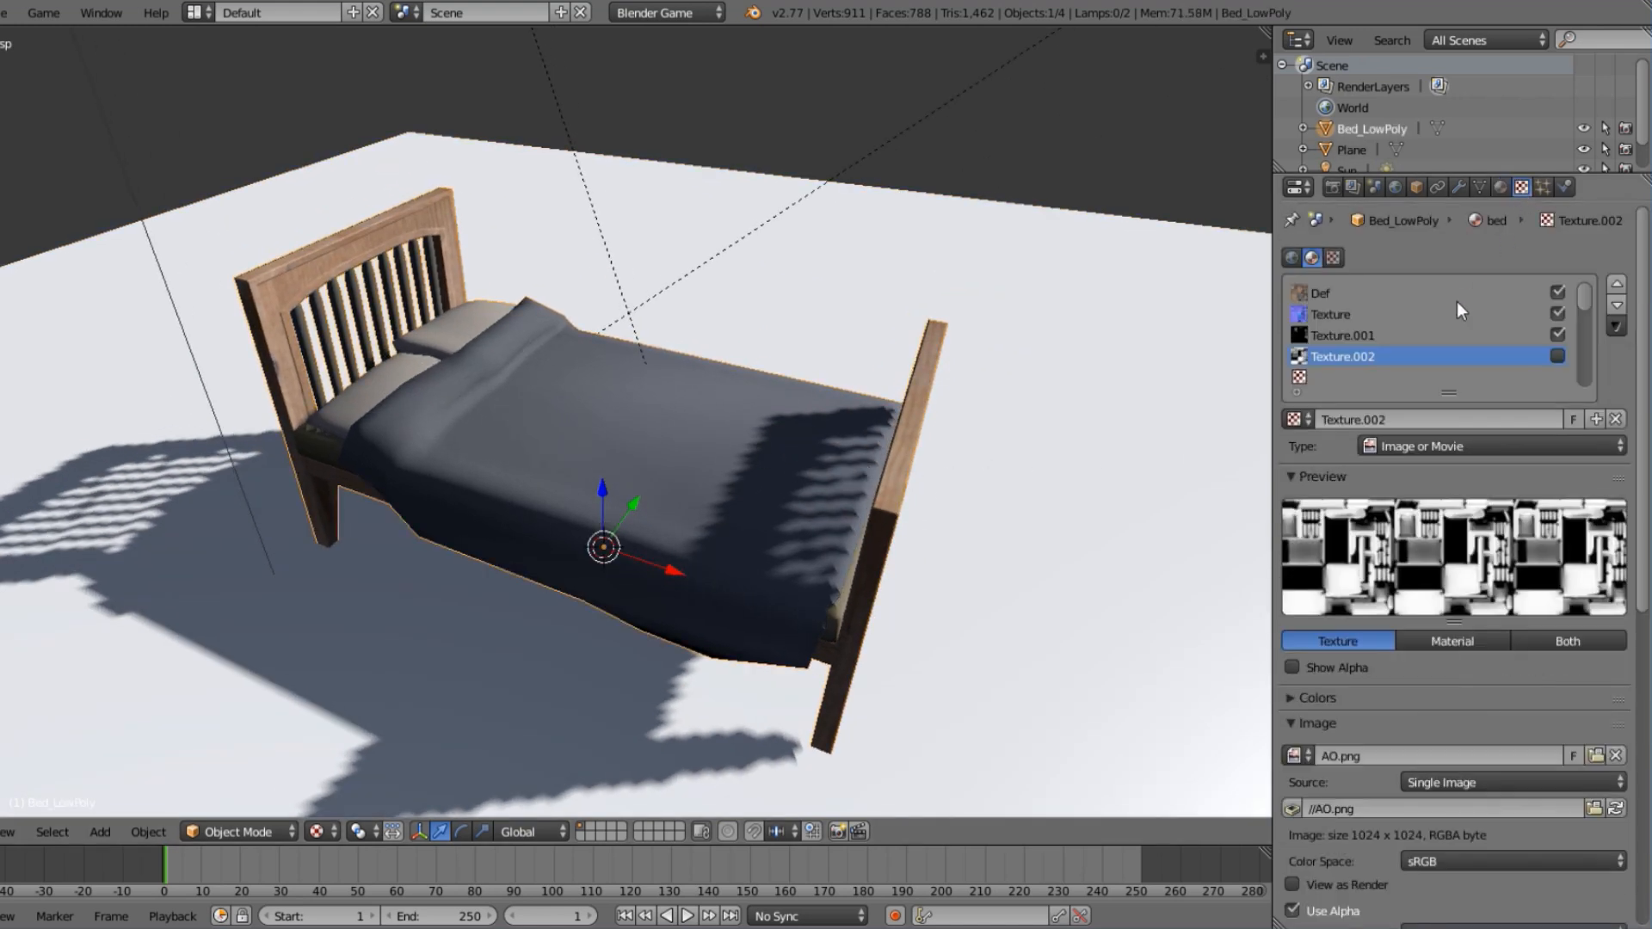
{"action": "left_click", "coordinate": [1557, 355]}
{"action": "left_click", "coordinate": [1557, 334]}
{"action": "middle_click_drag", "start_coordinate": [698, 346], "coordinate": [757, 361]}
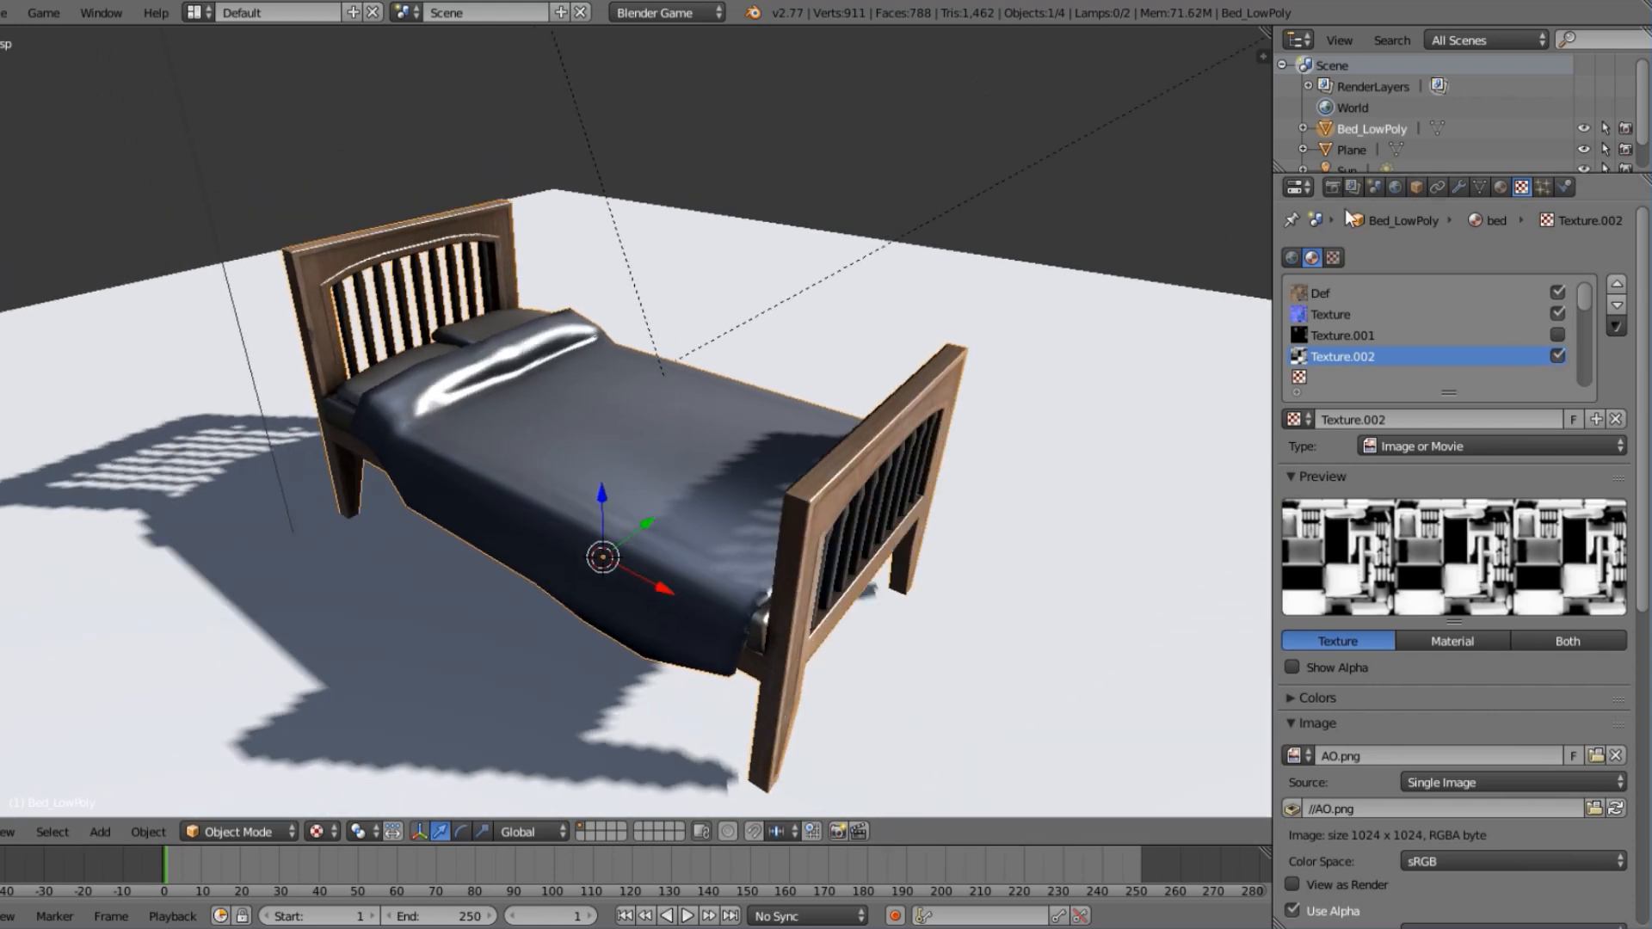
Set the bed material's specular hardness to 511 and its specular shader model to WardIso.
{"action": "left_click", "coordinate": [1500, 187]}
{"action": "left_click_drag", "start_coordinate": [1402, 530], "coordinate": [1618, 559]}
{"action": "left_click", "coordinate": [1505, 506]}
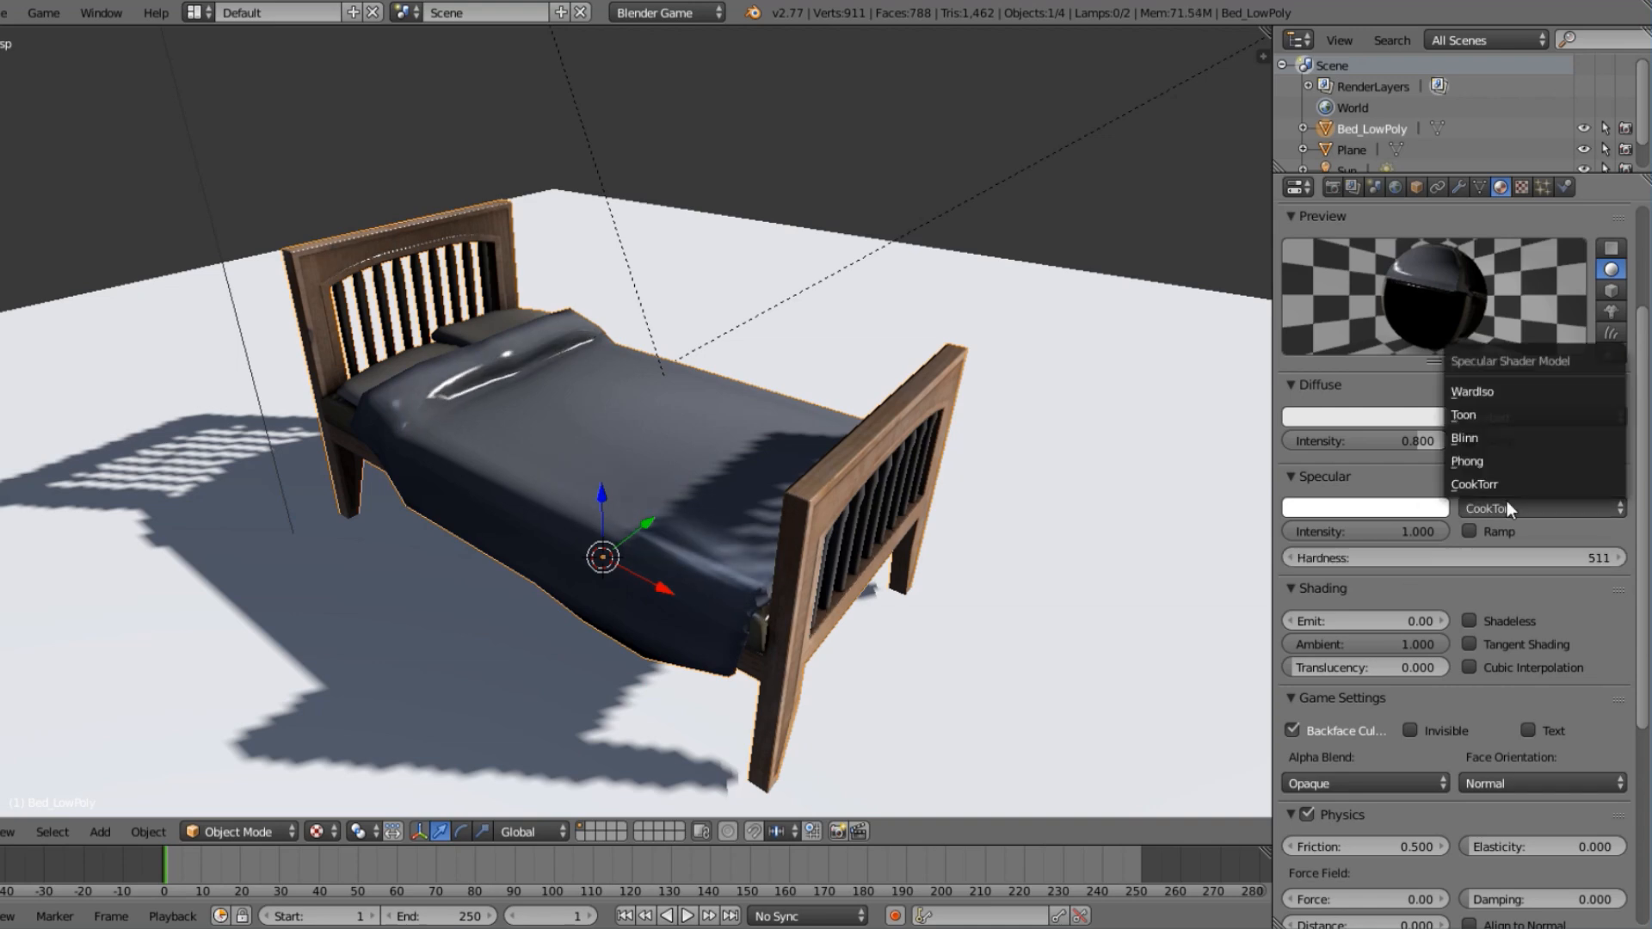
{"action": "left_click", "coordinate": [1524, 396]}
{"action": "mouse_move", "coordinate": [659, 364]}
{"action": "middle_mouse_down"}
{"action": "mouse_move", "coordinate": [545, 339]}
{"action": "mouse_move", "coordinate": [685, 365]}
{"action": "middle_mouse_up"}
{"action": "scroll", "coordinate": [685, 364], "scroll_direction": "up", "scroll_amount": 3}
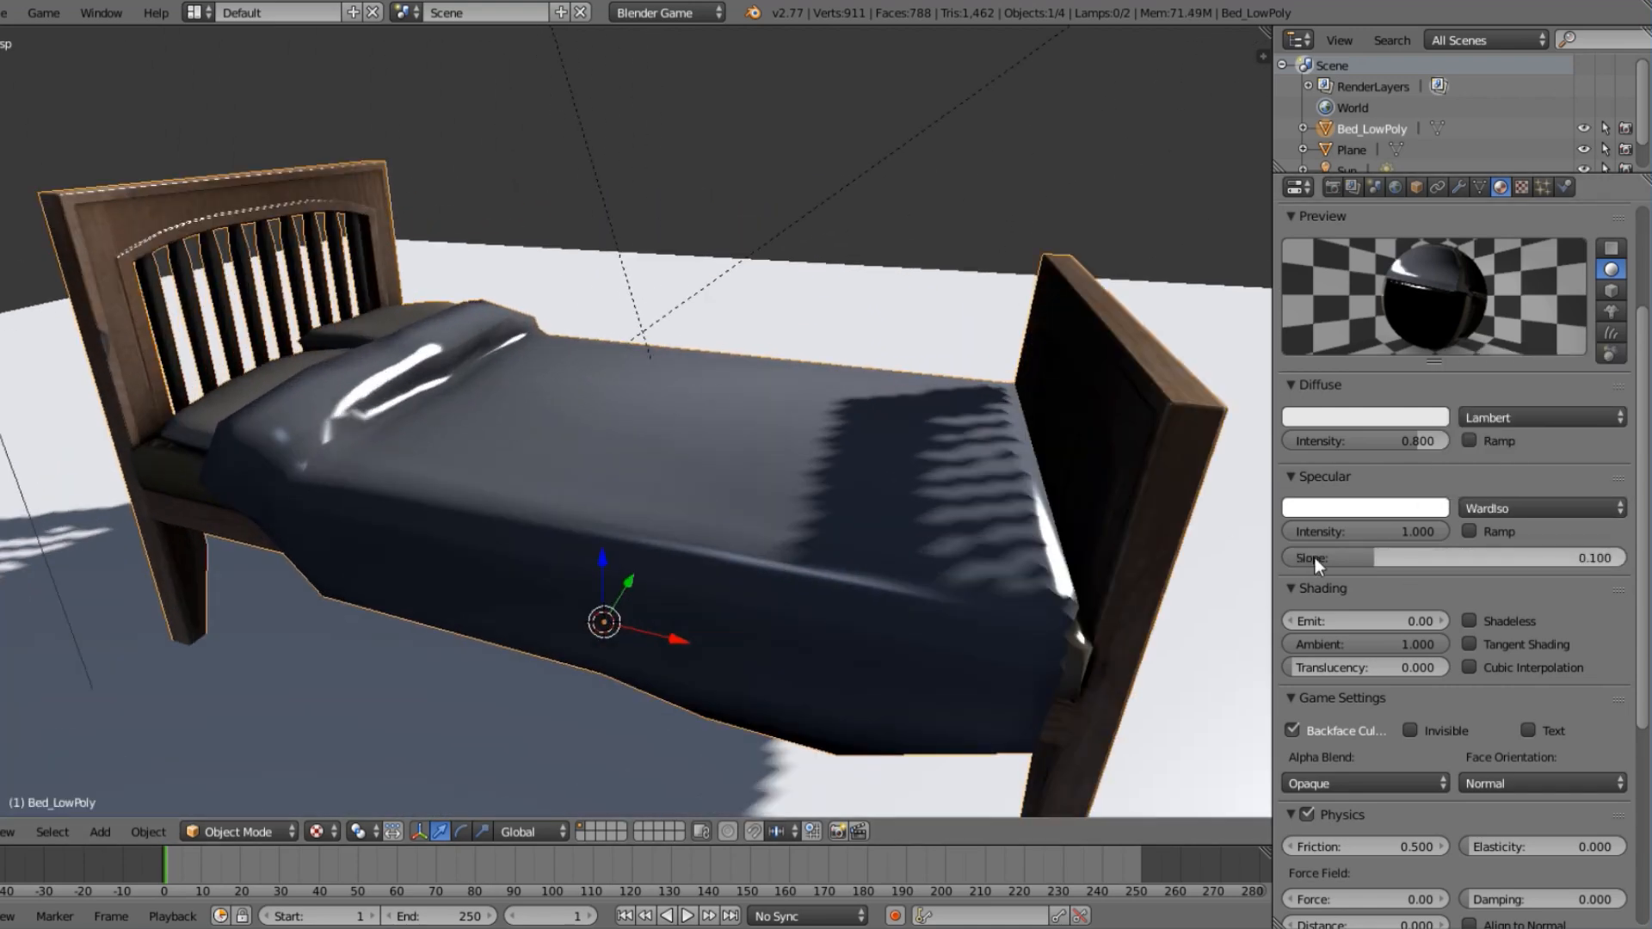
Set the WardIso specular slope to 0.036 and the specular intensity to 0.047.
{"action": "left_click_drag", "start_coordinate": [1374, 557], "coordinate": [1325, 563]}
{"action": "middle_click_drag", "start_coordinate": [680, 430], "coordinate": [616, 451]}
{"action": "scroll", "coordinate": [616, 451], "scroll_direction": "up", "scroll_amount": 2}
{"action": "left_click_drag", "start_coordinate": [1381, 532], "coordinate": [1249, 531]}
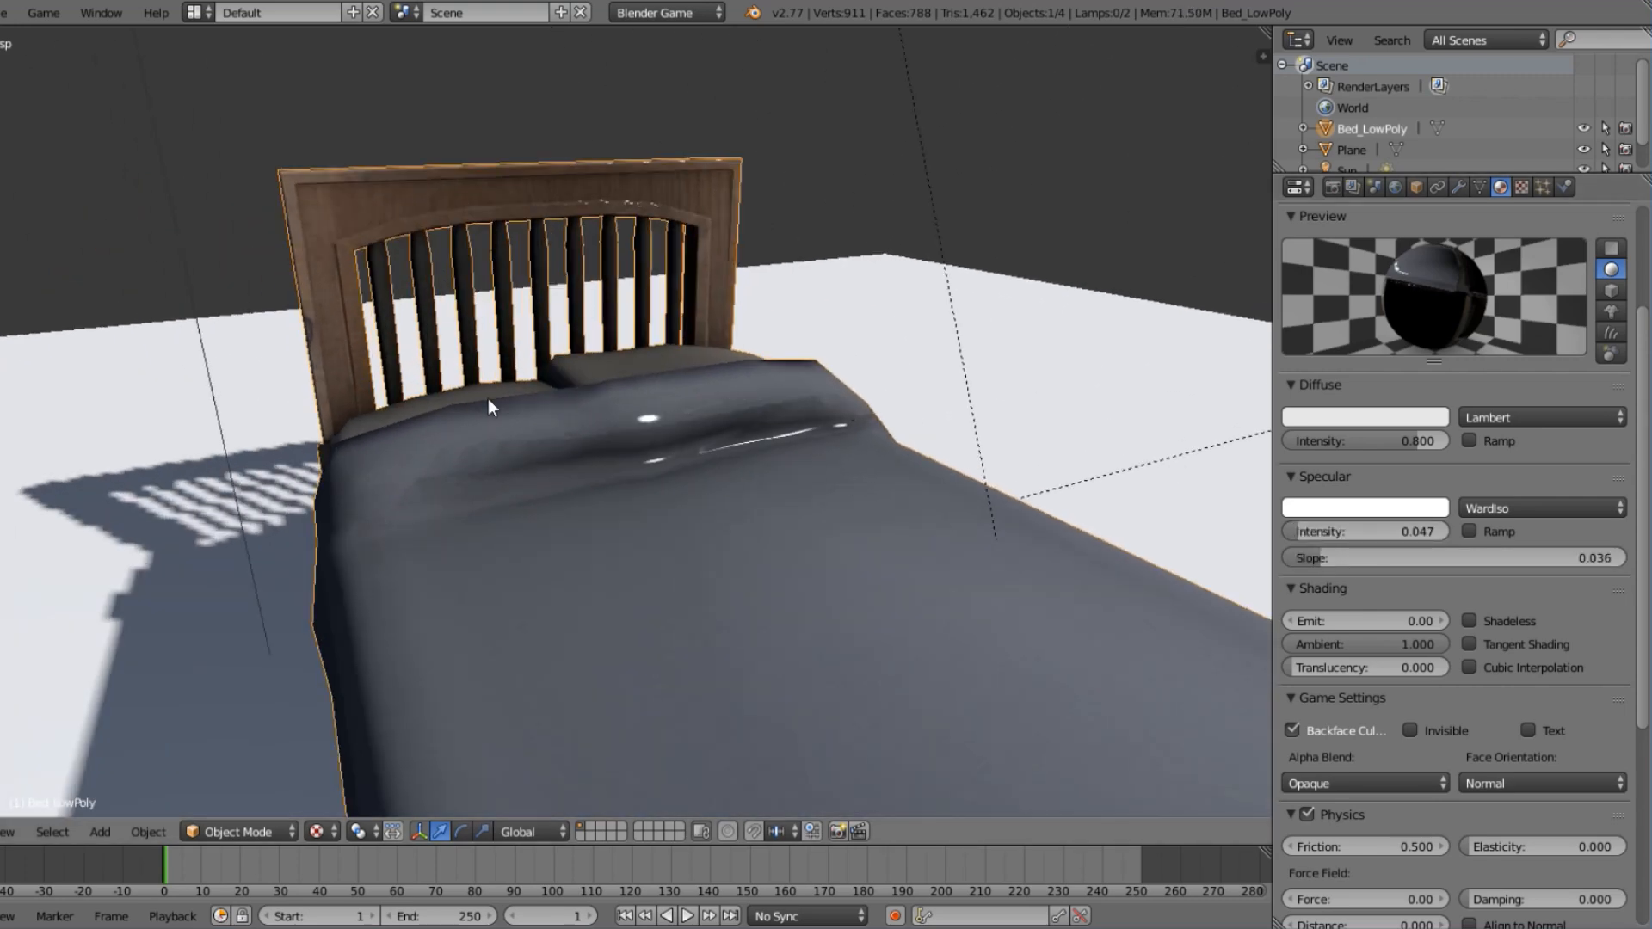
Examine the specular highlights on the blanket and wooden frame from several angles and distances.
{"action": "middle_click_drag", "start_coordinate": [490, 406], "coordinate": [786, 551]}
{"action": "scroll", "coordinate": [764, 419], "scroll_direction": "down", "scroll_amount": 4}
{"action": "scroll", "coordinate": [1465, 685], "scroll_direction": "down", "scroll_amount": 3}
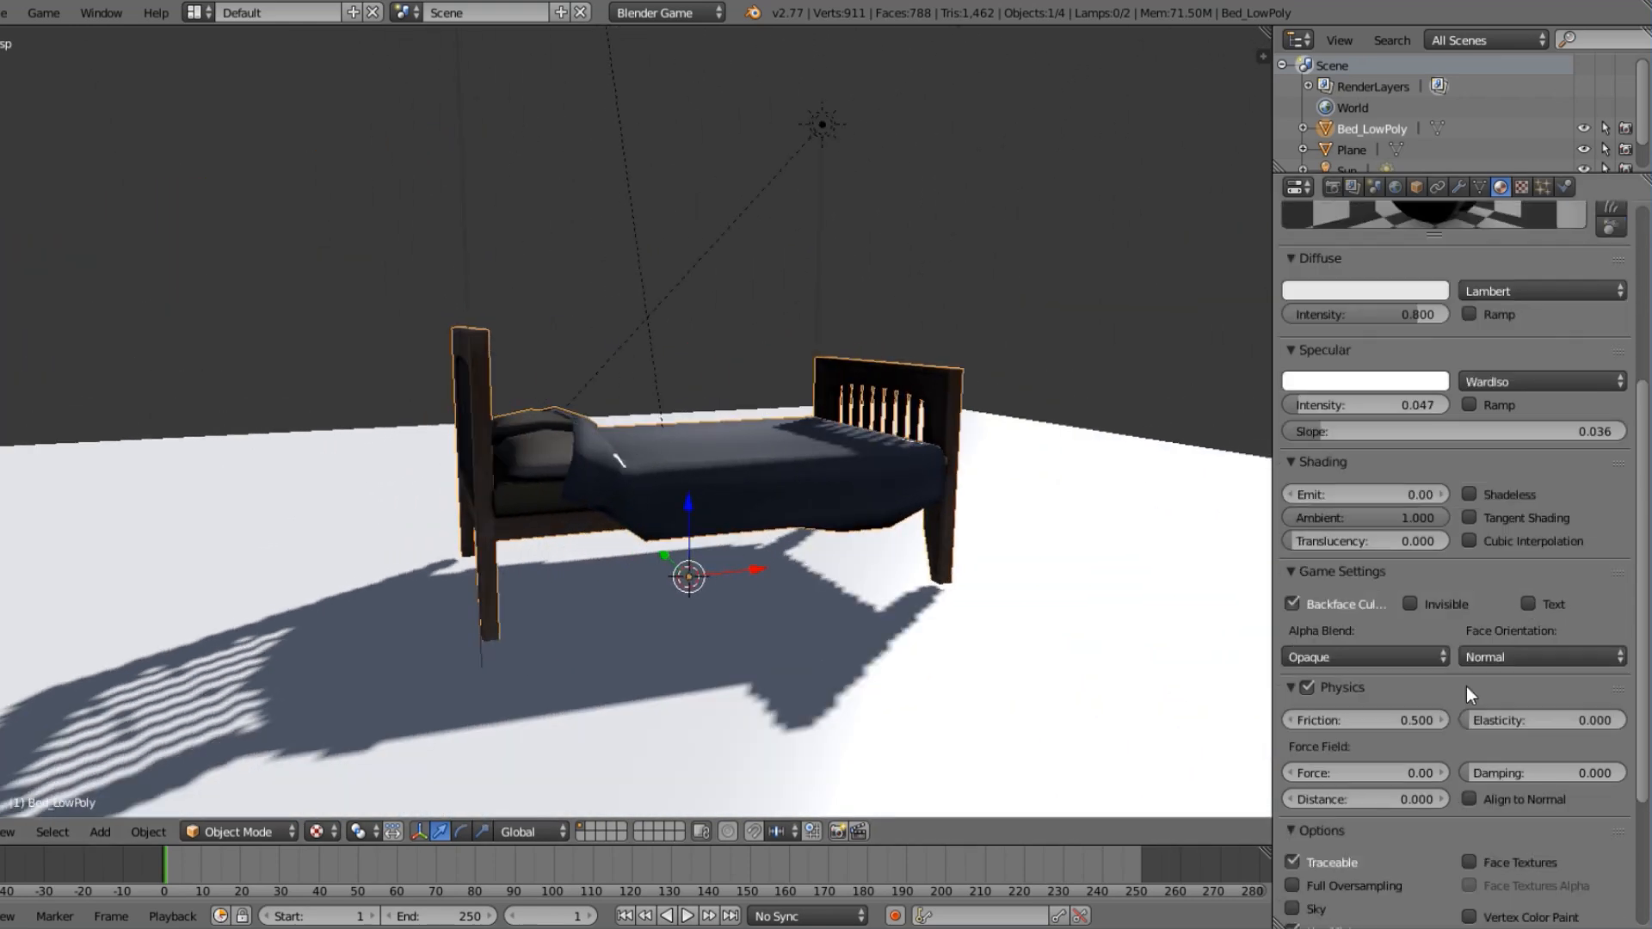
{"action": "scroll", "coordinate": [1018, 475], "scroll_direction": "up", "scroll_amount": 2}
{"action": "middle_click_drag", "start_coordinate": [1019, 475], "coordinate": [990, 503]}
{"action": "scroll", "coordinate": [1569, 538], "scroll_direction": "down", "scroll_amount": 5}
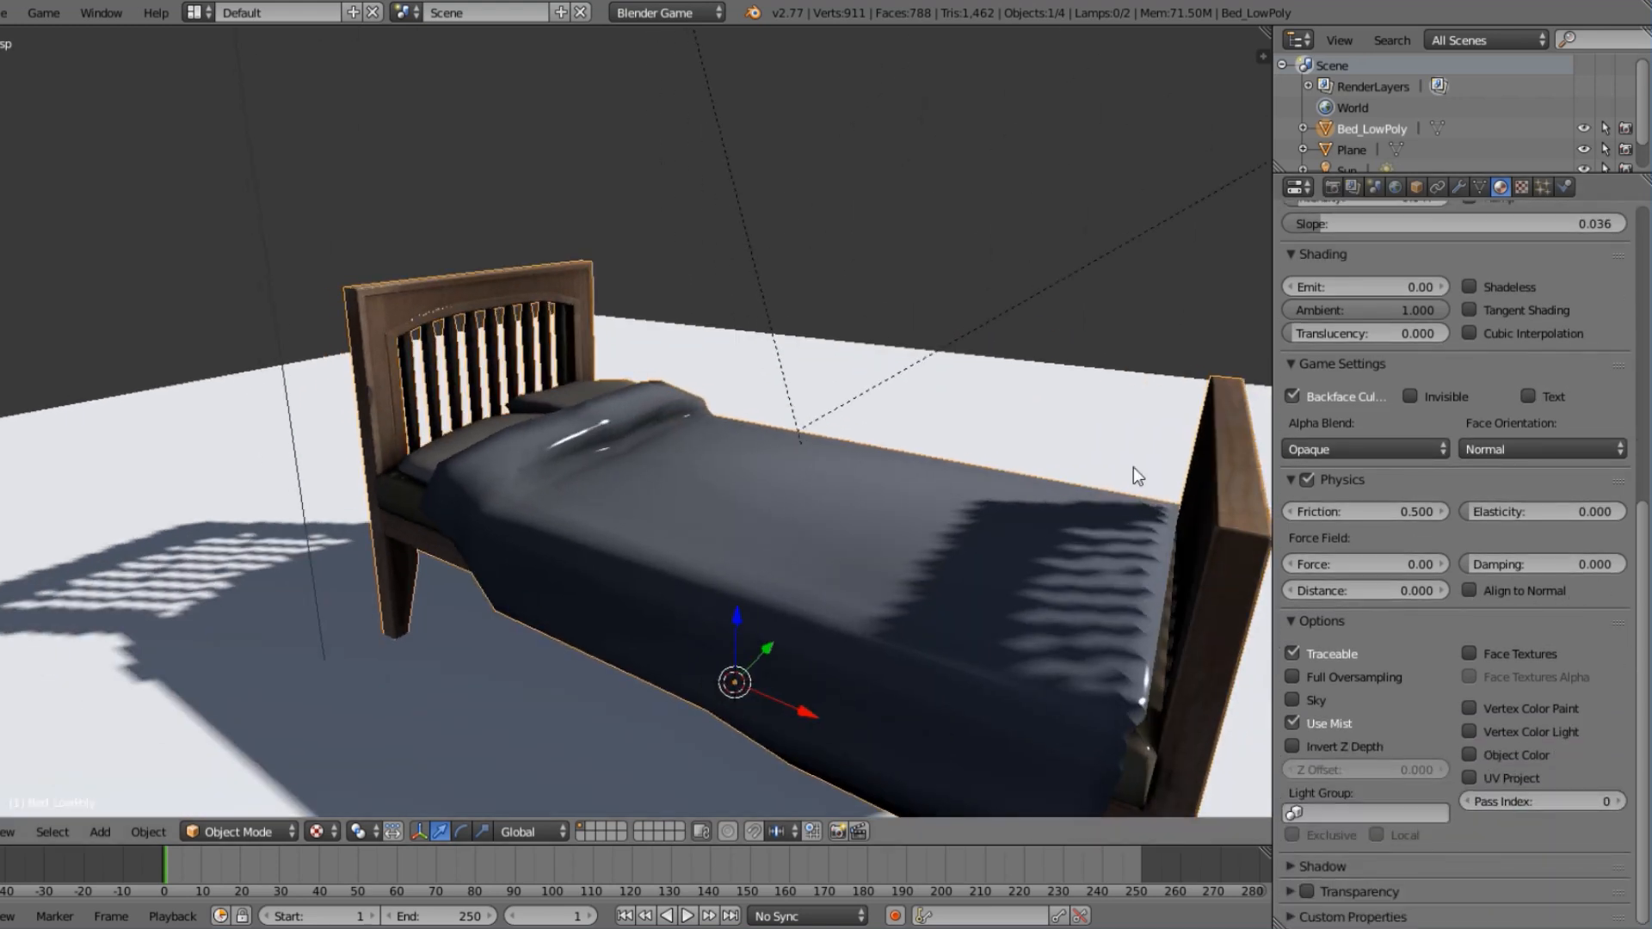
{"action": "middle_click_drag", "start_coordinate": [1132, 472], "coordinate": [771, 492]}
{"action": "scroll", "coordinate": [772, 492], "scroll_direction": "down", "scroll_amount": 4}
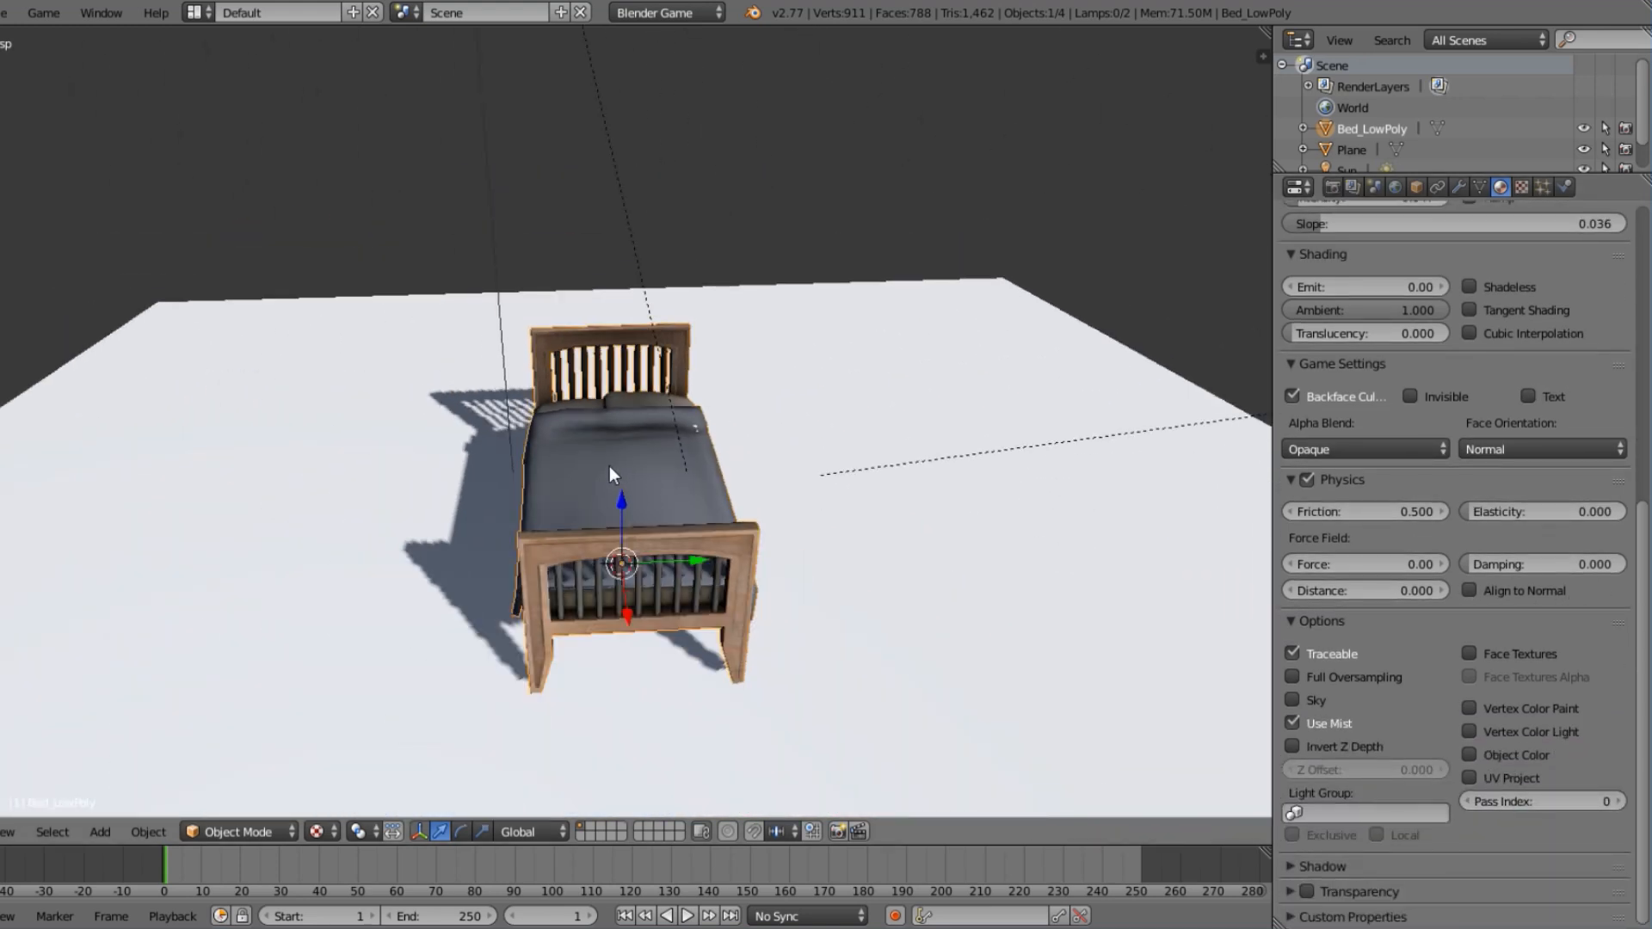
{"action": "mouse_move", "coordinate": [609, 466]}
{"action": "middle_mouse_down"}
{"action": "mouse_move", "coordinate": [820, 441]}
{"action": "mouse_move", "coordinate": [767, 509]}
{"action": "mouse_move", "coordinate": [699, 450]}
{"action": "mouse_move", "coordinate": [907, 451]}
{"action": "mouse_move", "coordinate": [937, 518]}
{"action": "mouse_move", "coordinate": [612, 475]}
{"action": "middle_mouse_up"}
{"action": "scroll", "coordinate": [821, 442], "scroll_direction": "up", "scroll_amount": 4}
{"action": "scroll", "coordinate": [767, 508], "scroll_direction": "down", "scroll_amount": 4}
{"action": "key", "text": "a"}
{"action": "scroll", "coordinate": [692, 451], "scroll_direction": "up", "scroll_amount": 4}
{"action": "scroll", "coordinate": [690, 453], "scroll_direction": "down", "scroll_amount": 5}
{"action": "scroll", "coordinate": [543, 492], "scroll_direction": "up", "scroll_amount": 3}
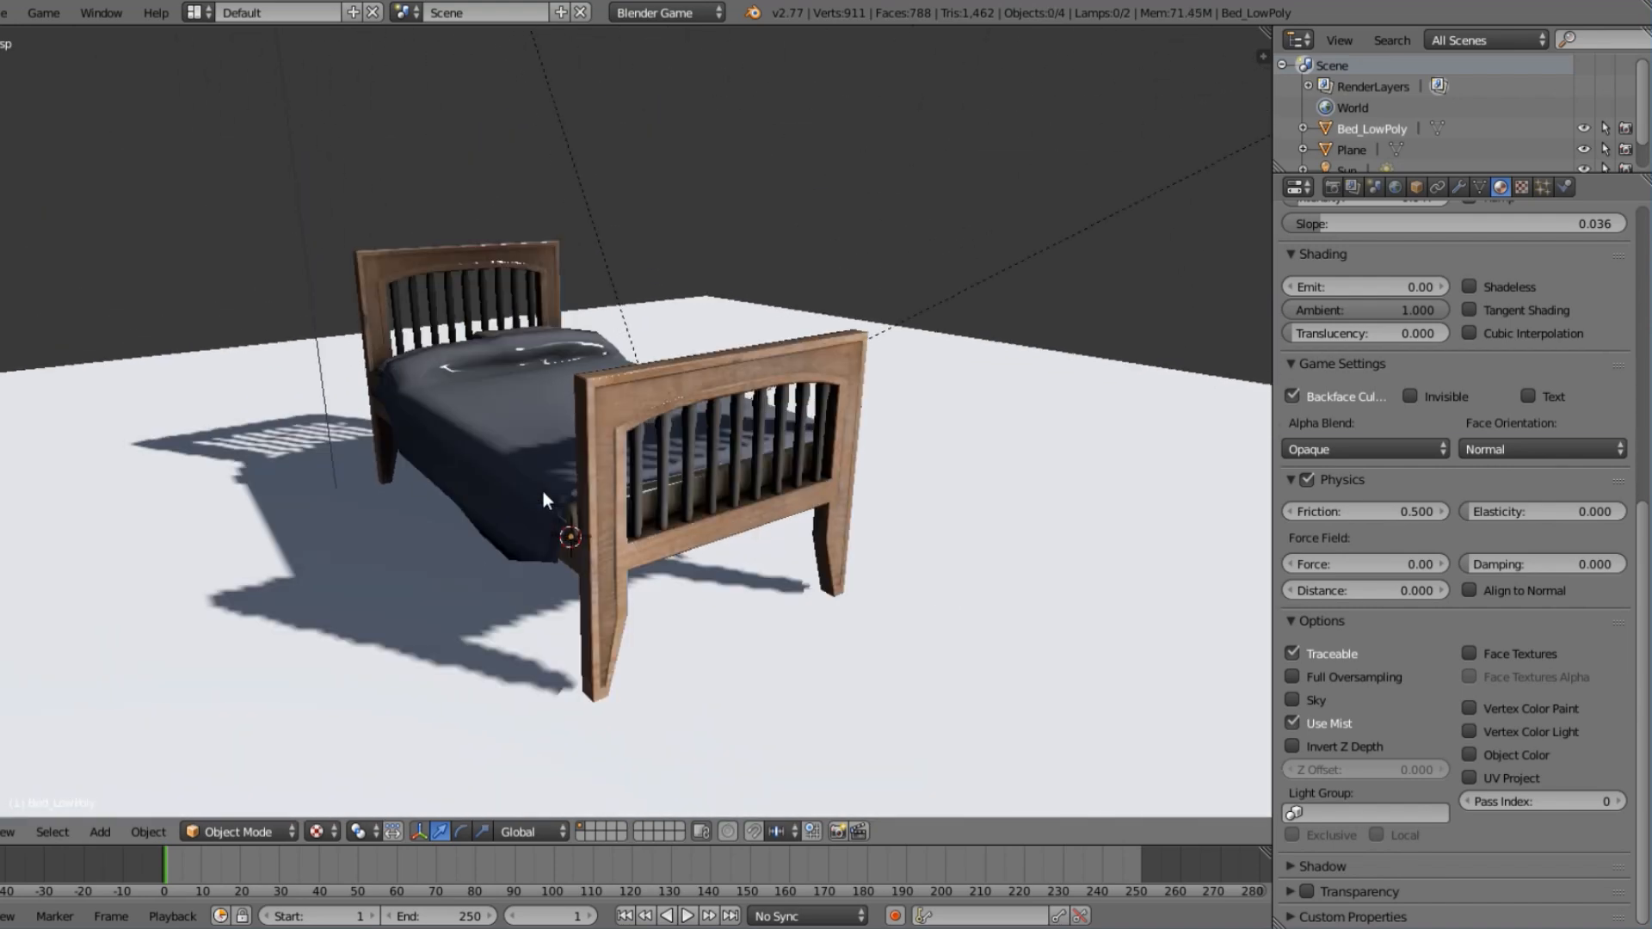
{"action": "scroll", "coordinate": [543, 492], "scroll_direction": "up", "scroll_amount": 1}
Set the bed material's specular intensity to 0.000.
{"action": "right_click", "coordinate": [628, 463]}
{"action": "scroll", "coordinate": [1375, 488], "scroll_direction": "up", "scroll_amount": 4}
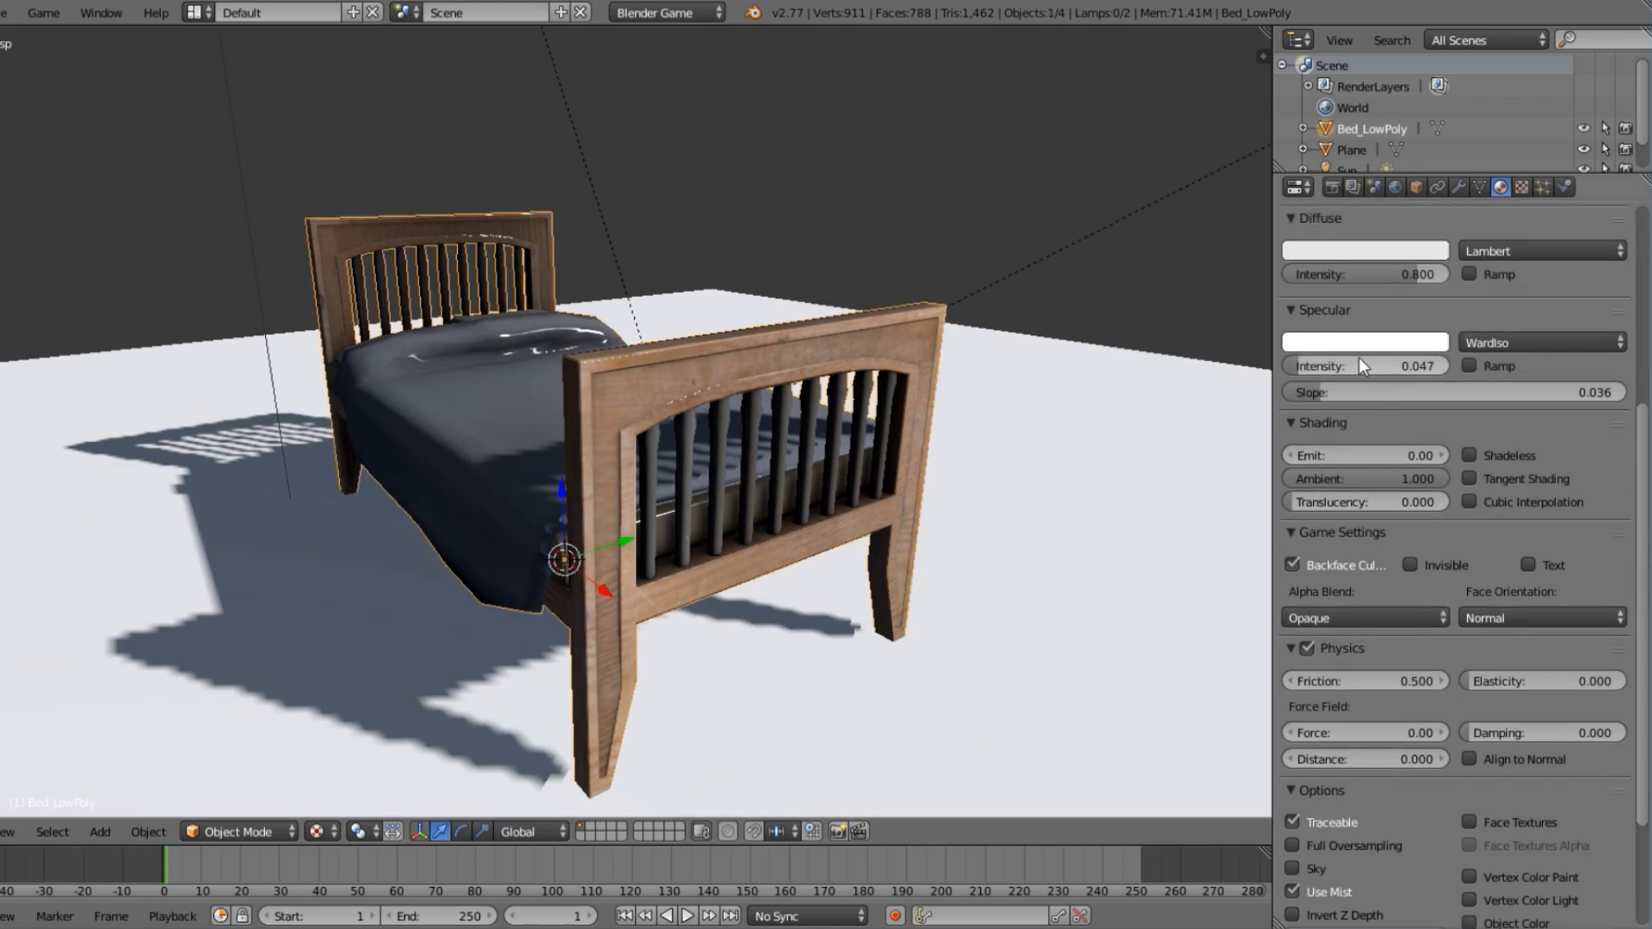
{"action": "left_click_drag", "start_coordinate": [1359, 364], "coordinate": [1290, 366]}
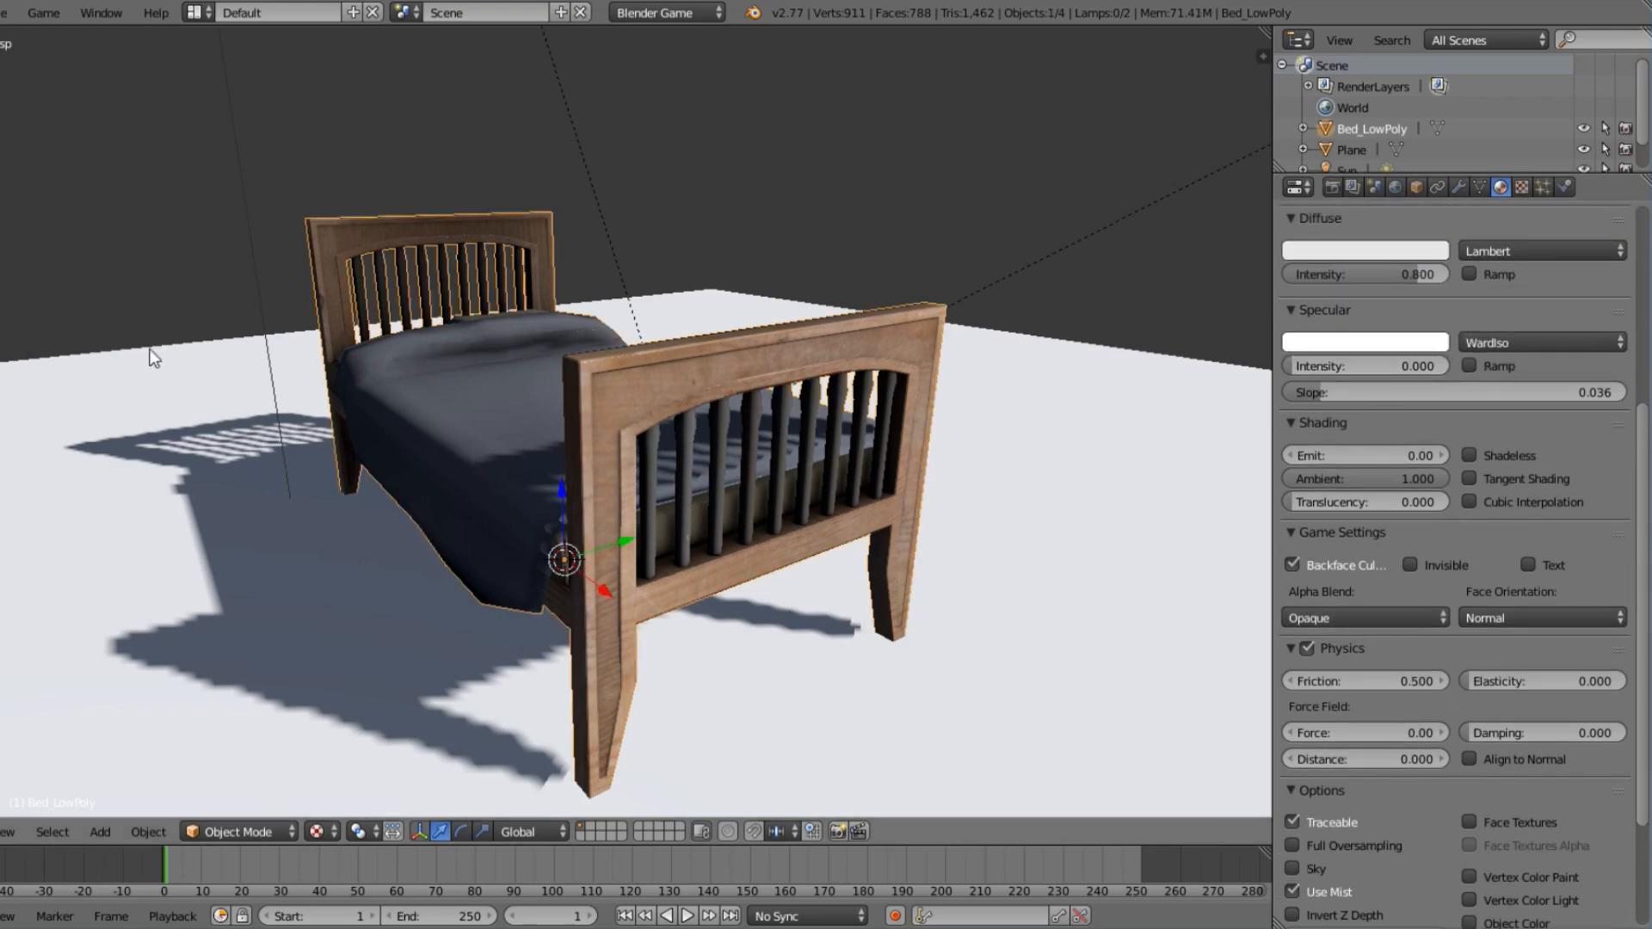
{"action": "middle_click_drag", "start_coordinate": [153, 358], "coordinate": [859, 306]}
{"action": "key", "text": "g"}
{"action": "key", "text": "z"}
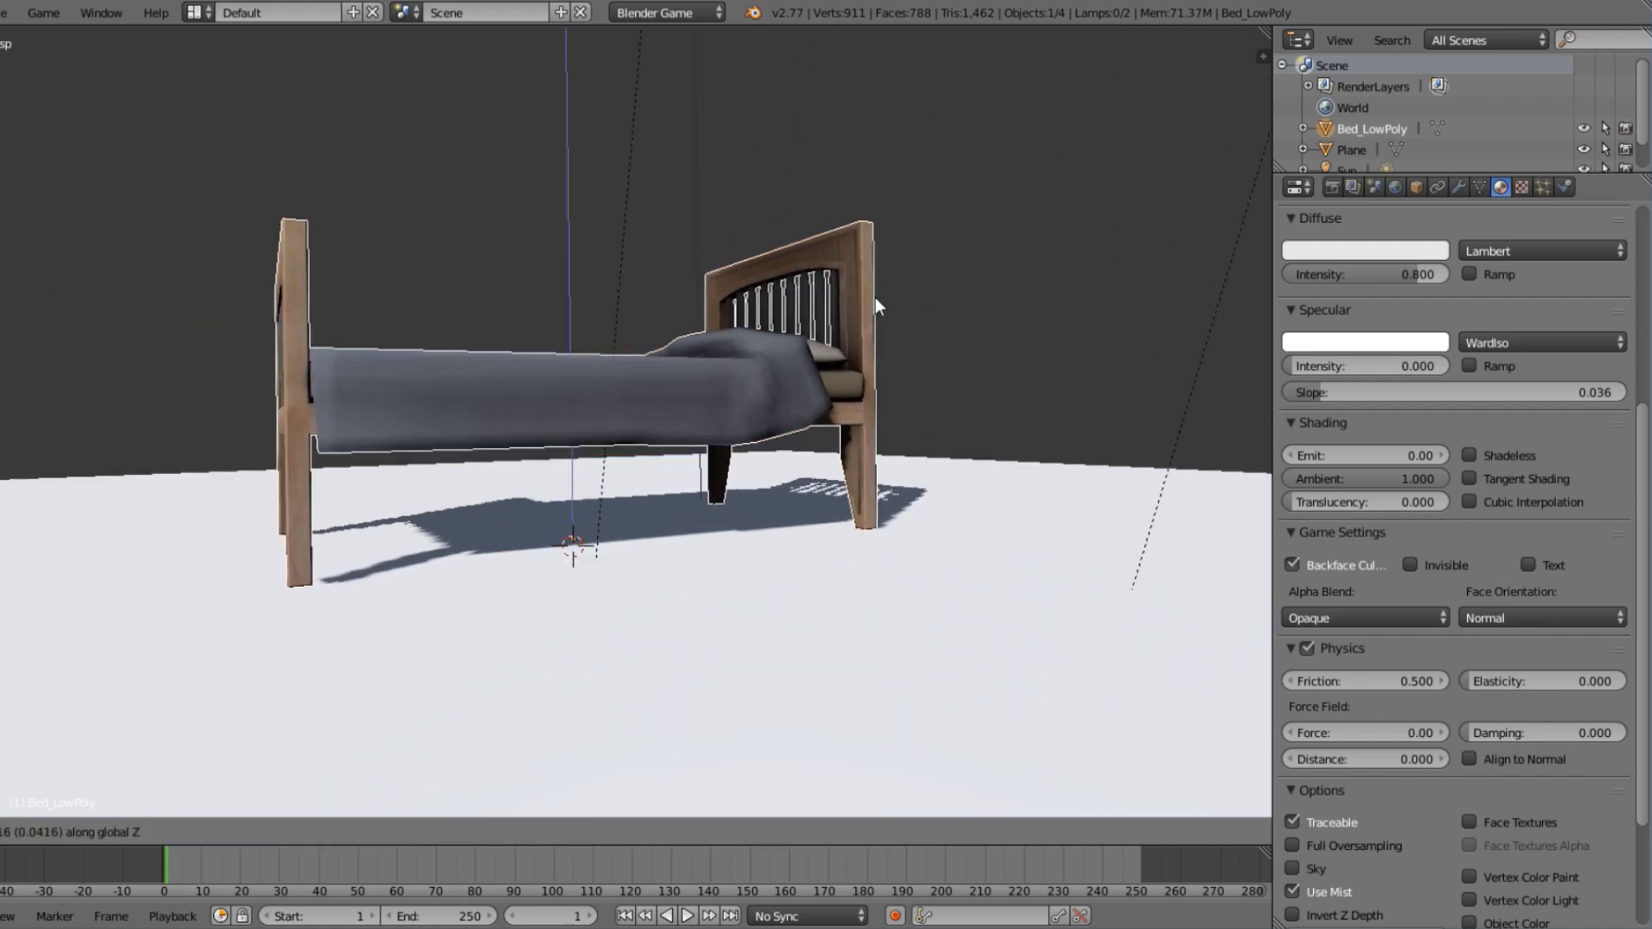
{"action": "right_click", "coordinate": [884, 353]}
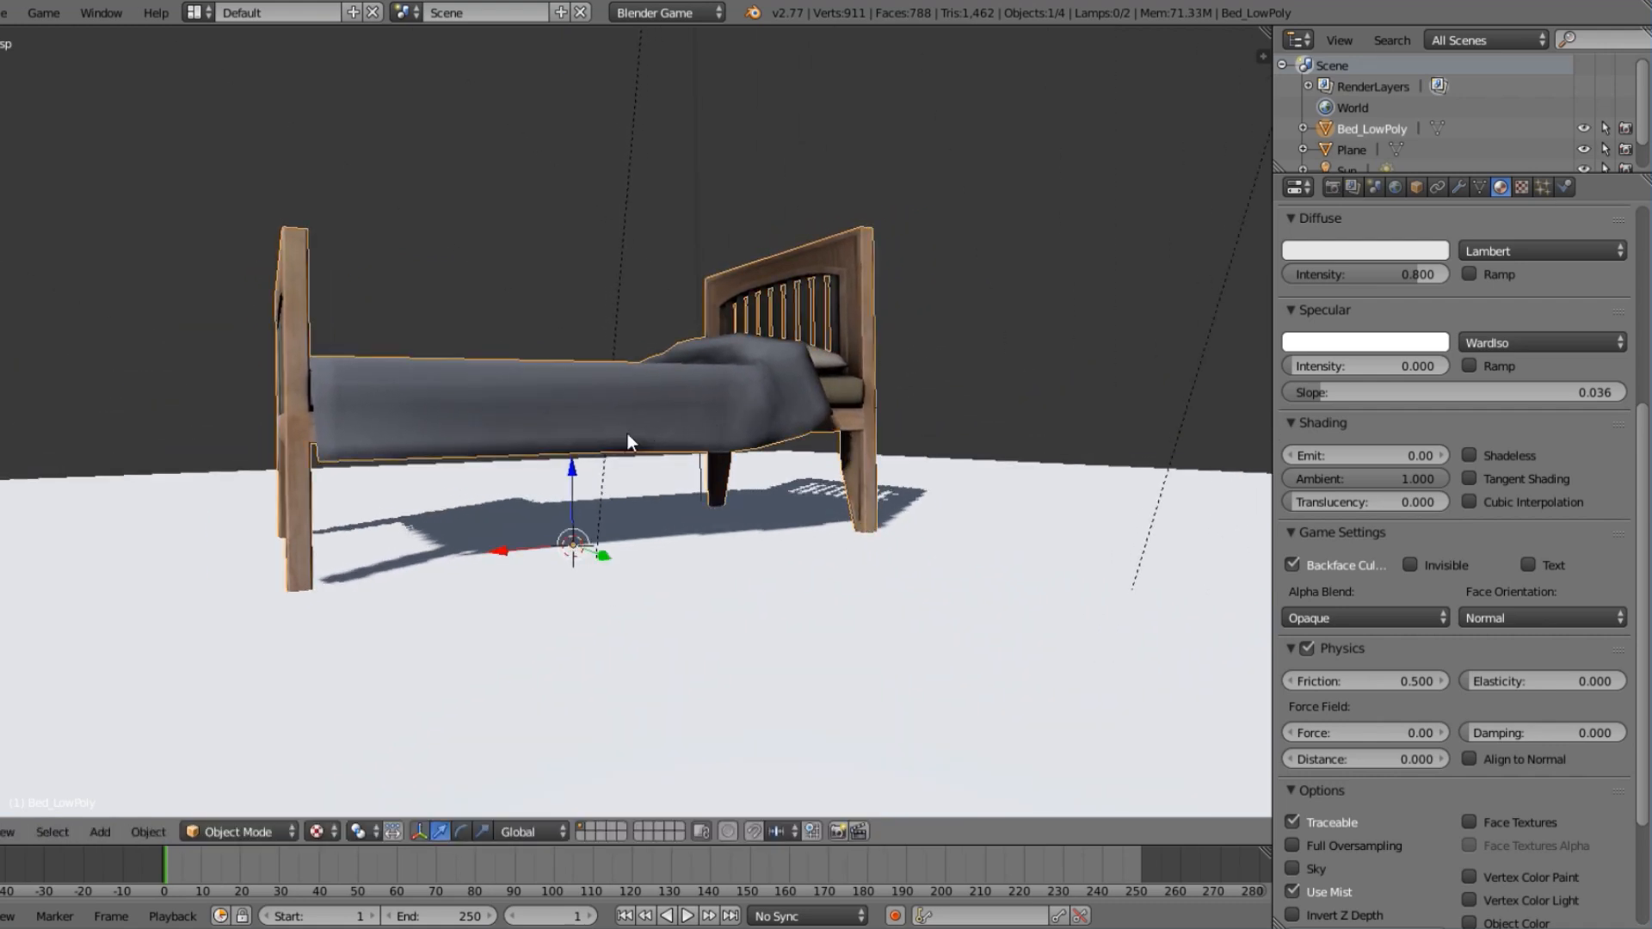
Rotate the bed about the global Z axis, deselect it and view it from the foot end.
{"action": "middle_click_drag", "start_coordinate": [627, 434], "coordinate": [682, 616]}
{"action": "key", "text": "r"}
{"action": "key", "text": "z"}
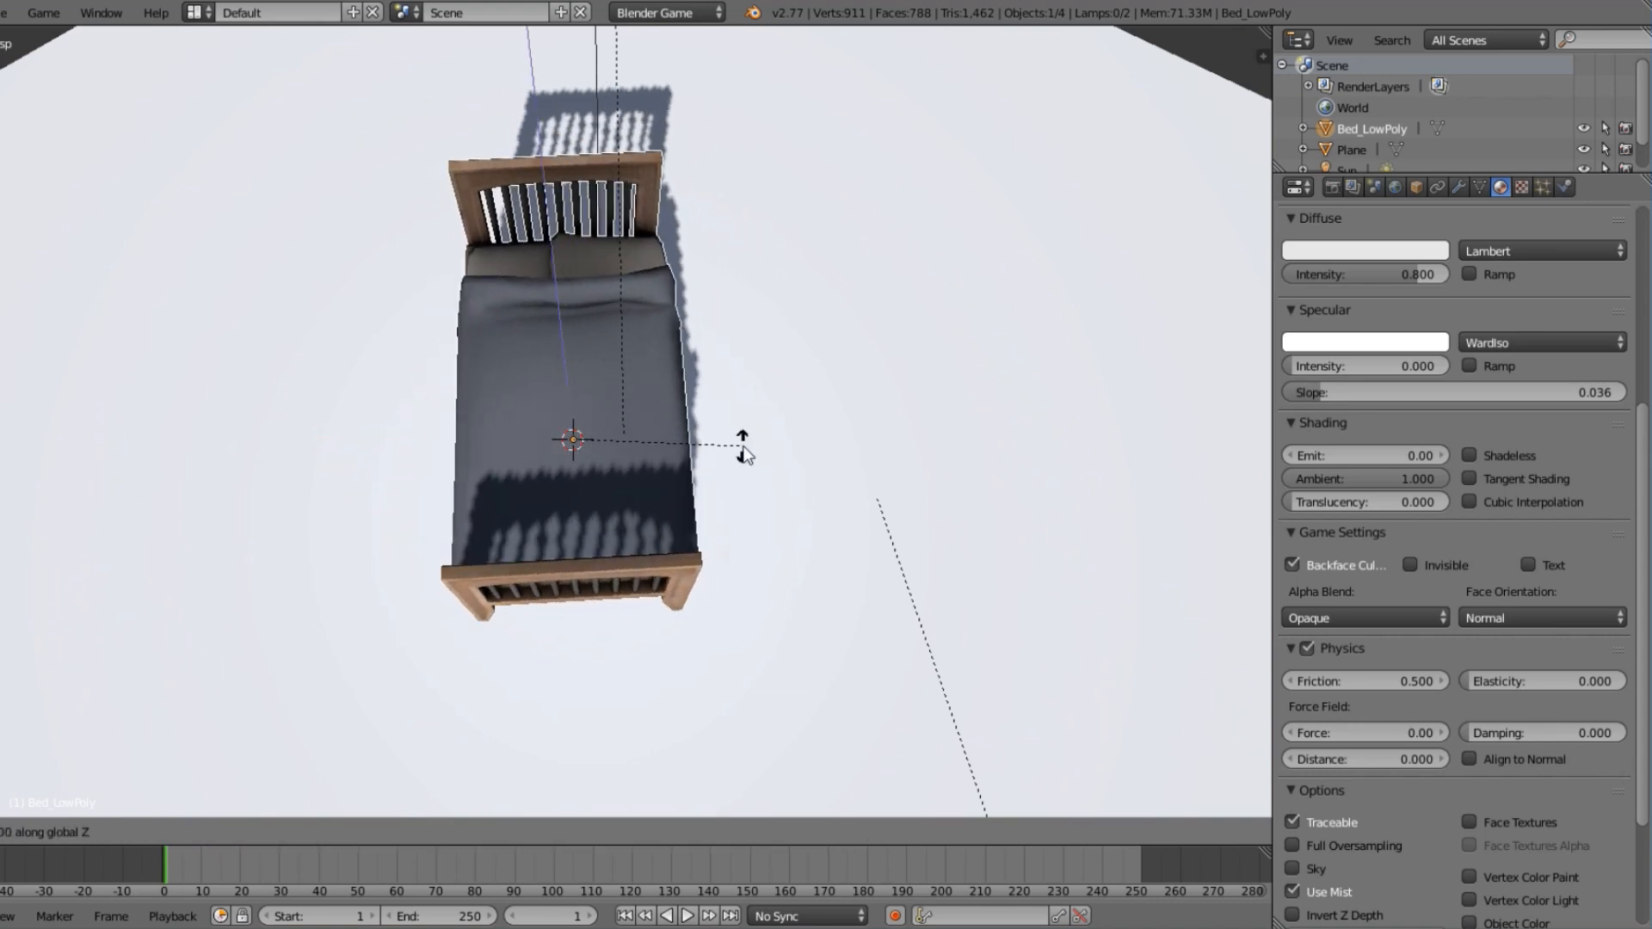
{"action": "left_click", "coordinate": [744, 453]}
{"action": "key", "text": "a"}
{"action": "middle_click_drag", "start_coordinate": [623, 642], "coordinate": [568, 459]}
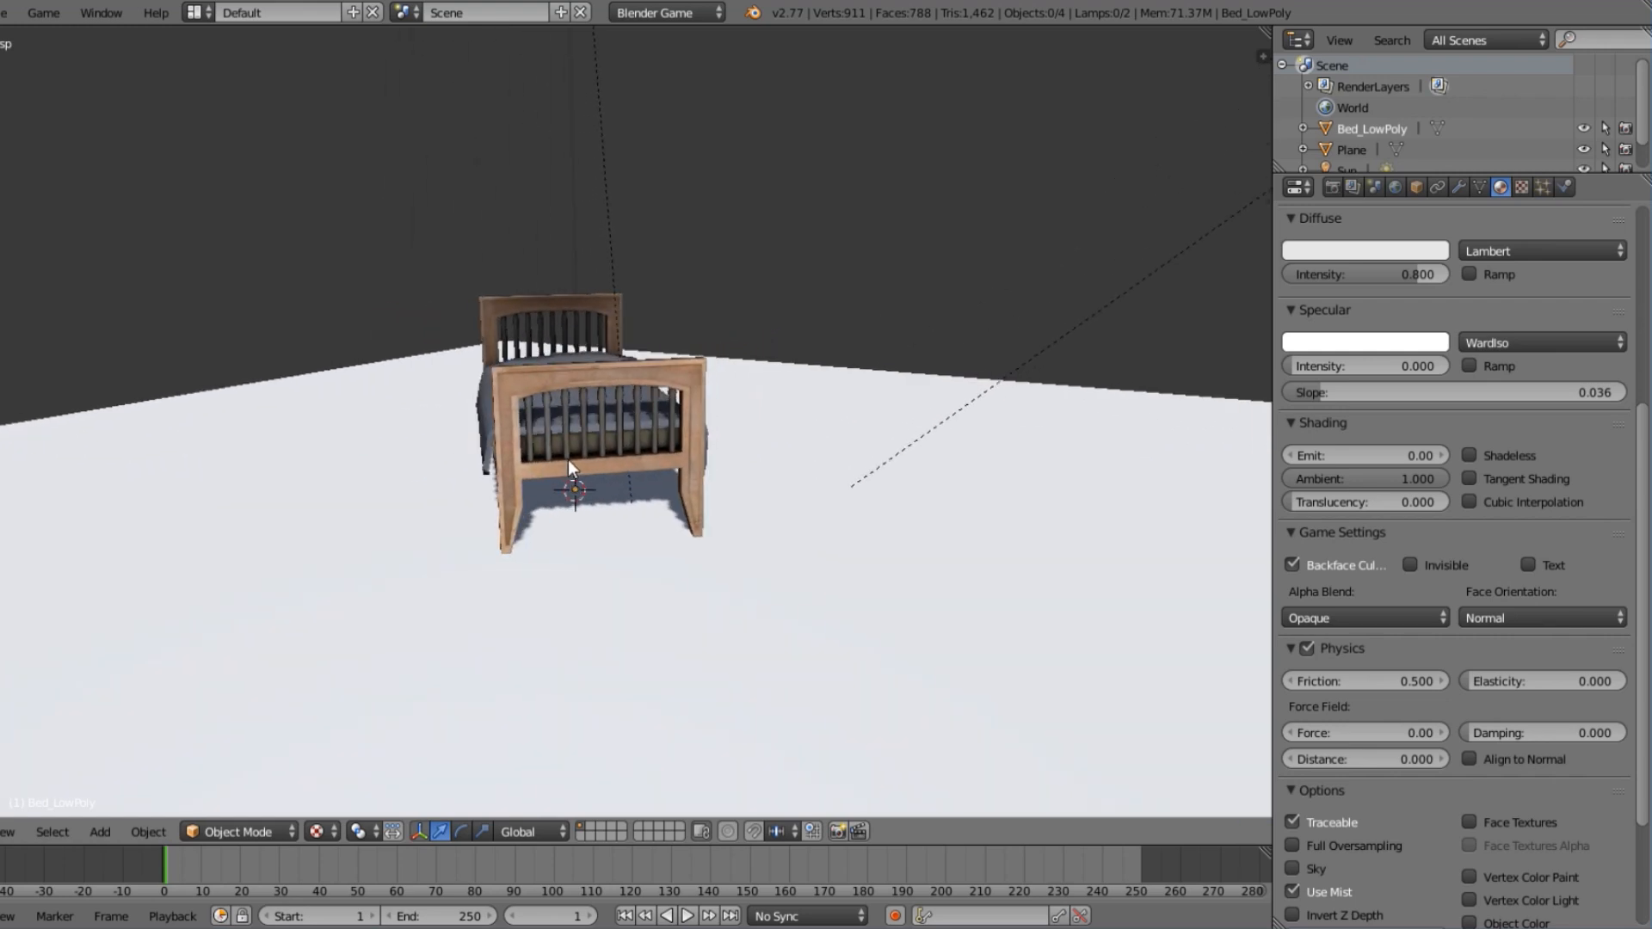